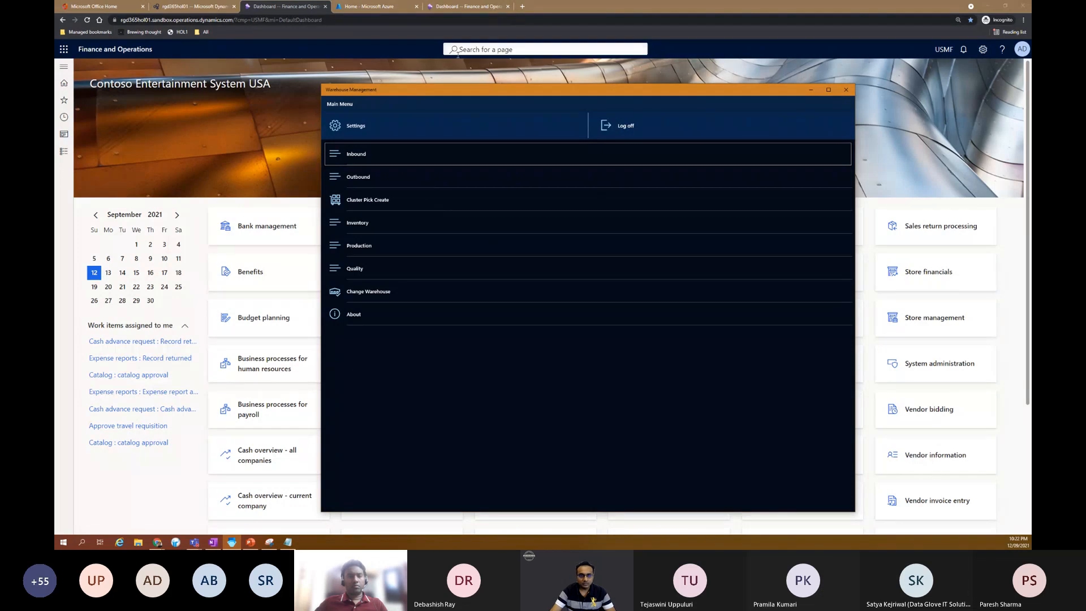
Step: Switch to the Azure portal, register a single-tenant application named UGINDIA, and select its application (client) ID
click(367, 7)
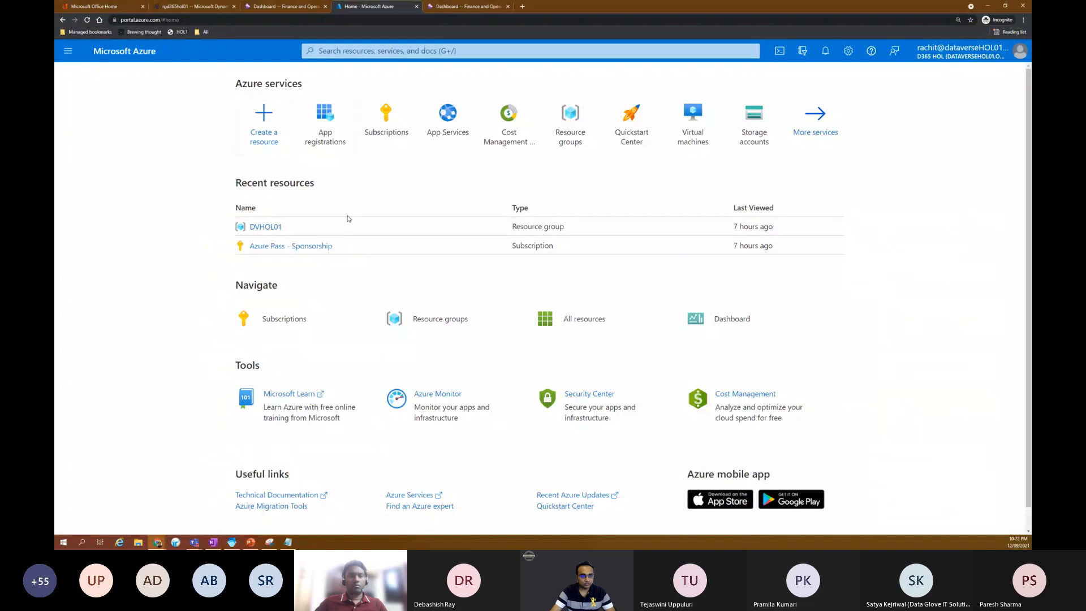
click(325, 121)
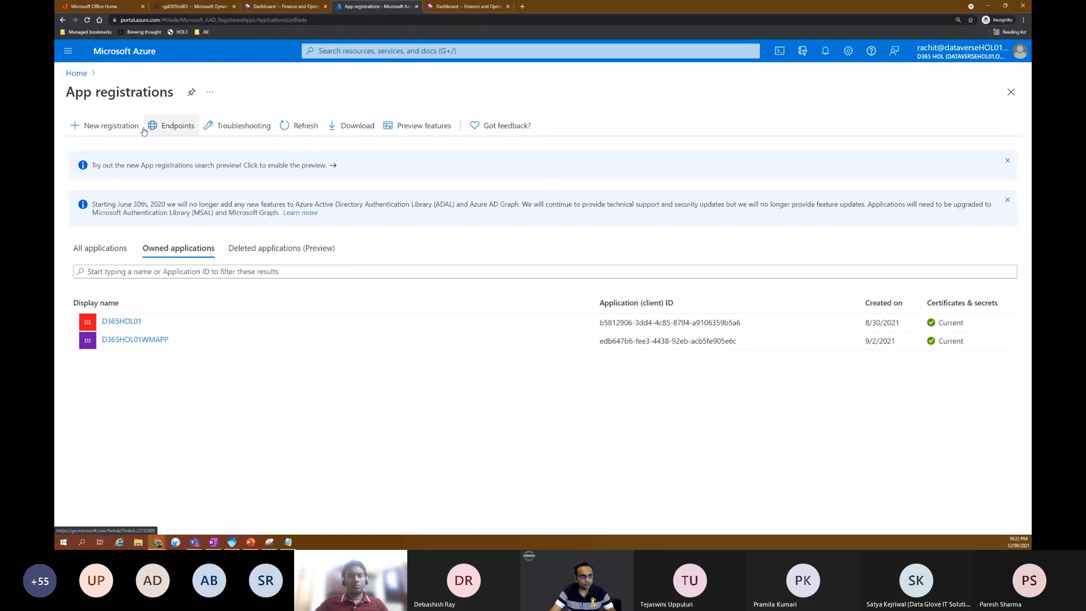
click(111, 127)
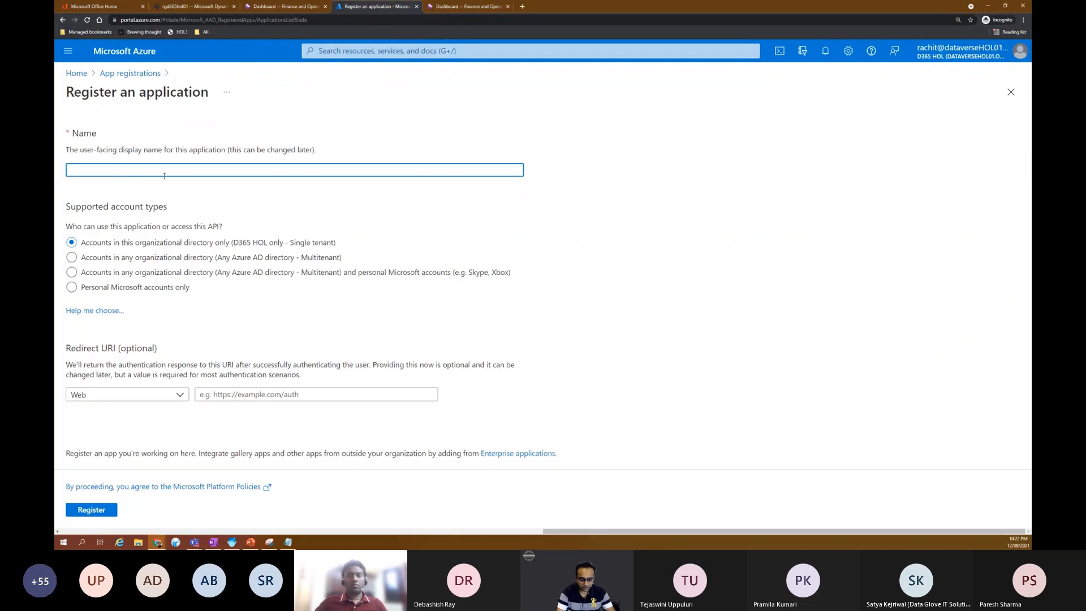
text(UGINDIA)
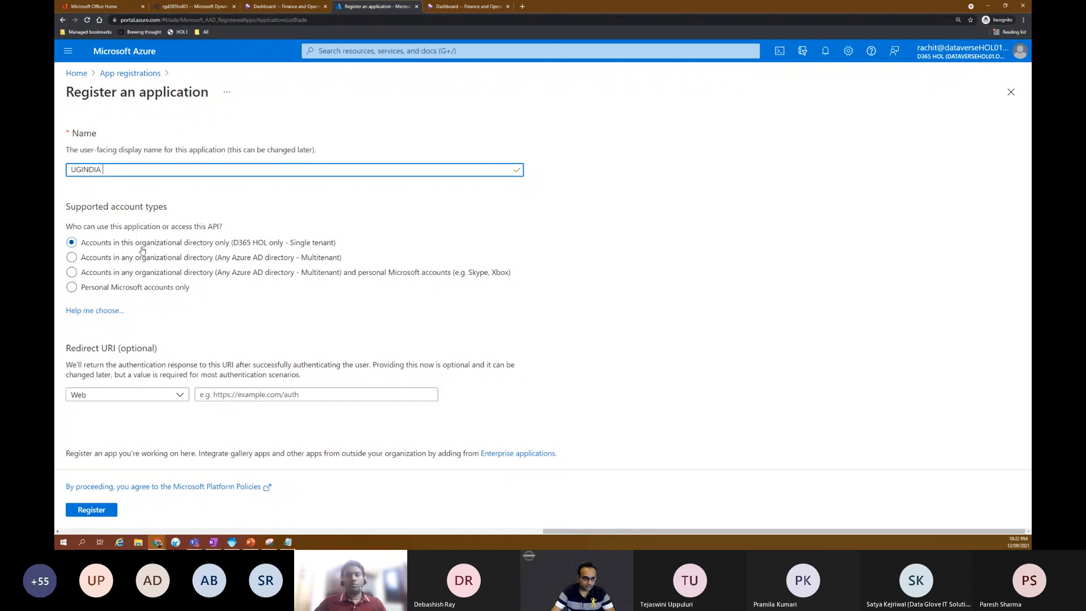
click(105, 508)
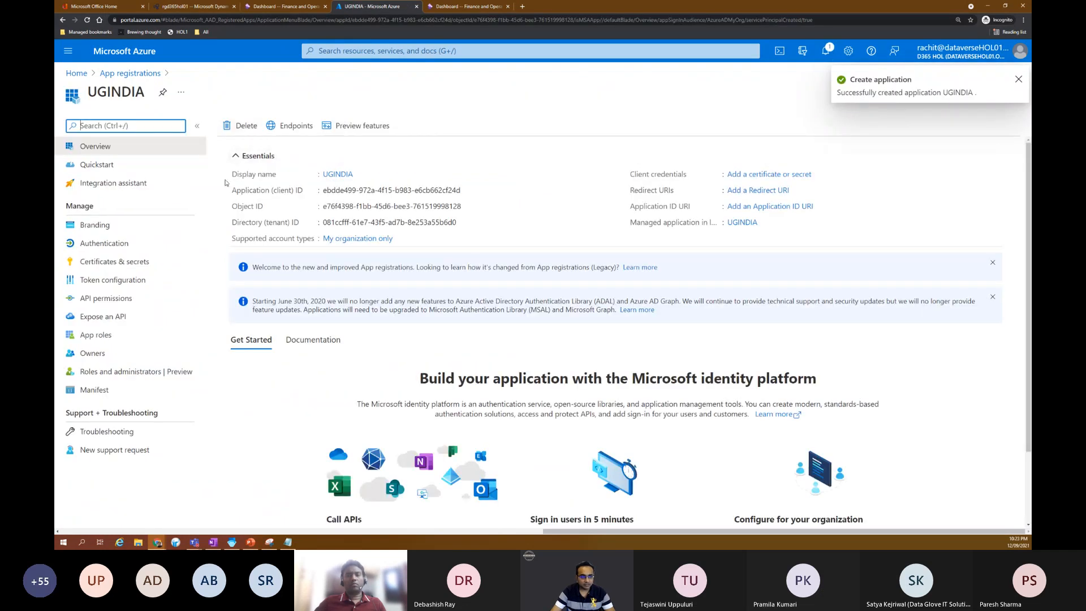
drag(324, 191, 436, 191)
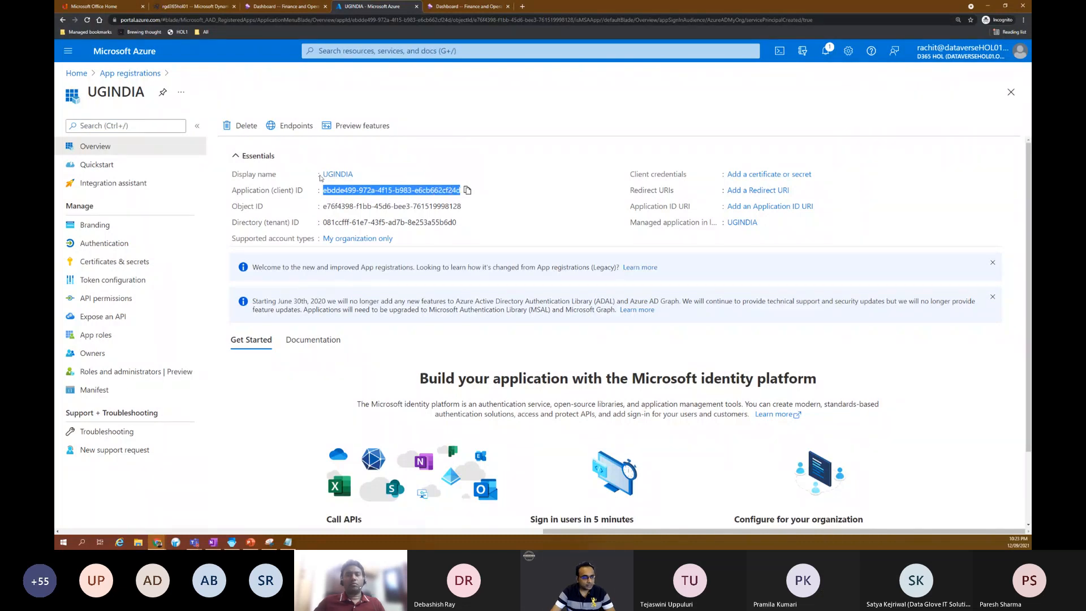
Step: Add a client secret with the description Secret and the recommended 6-month expiry to the UGINDIA application
click(140, 264)
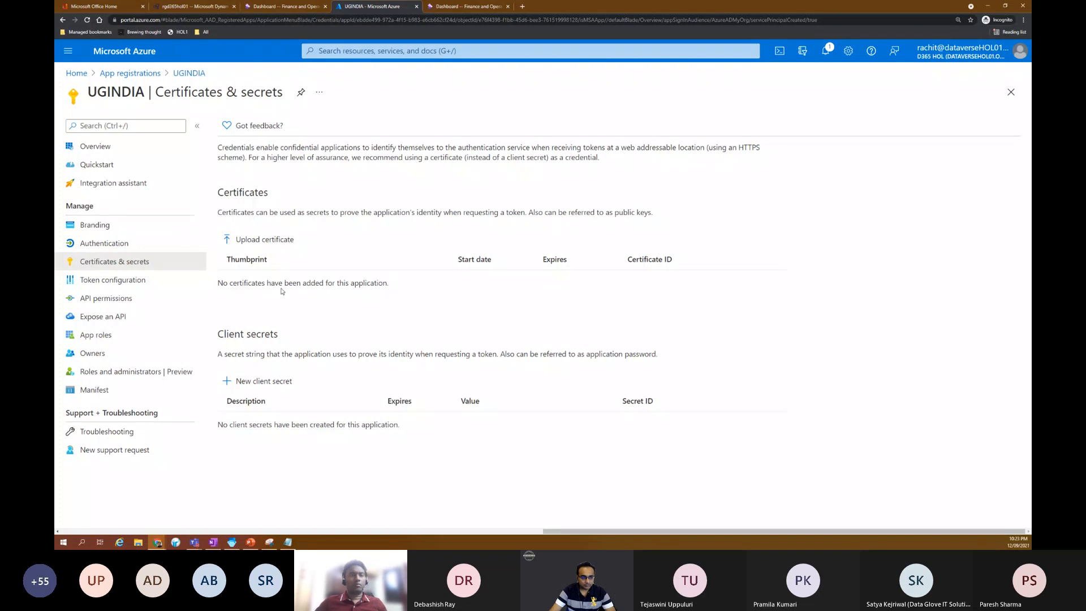
click(263, 384)
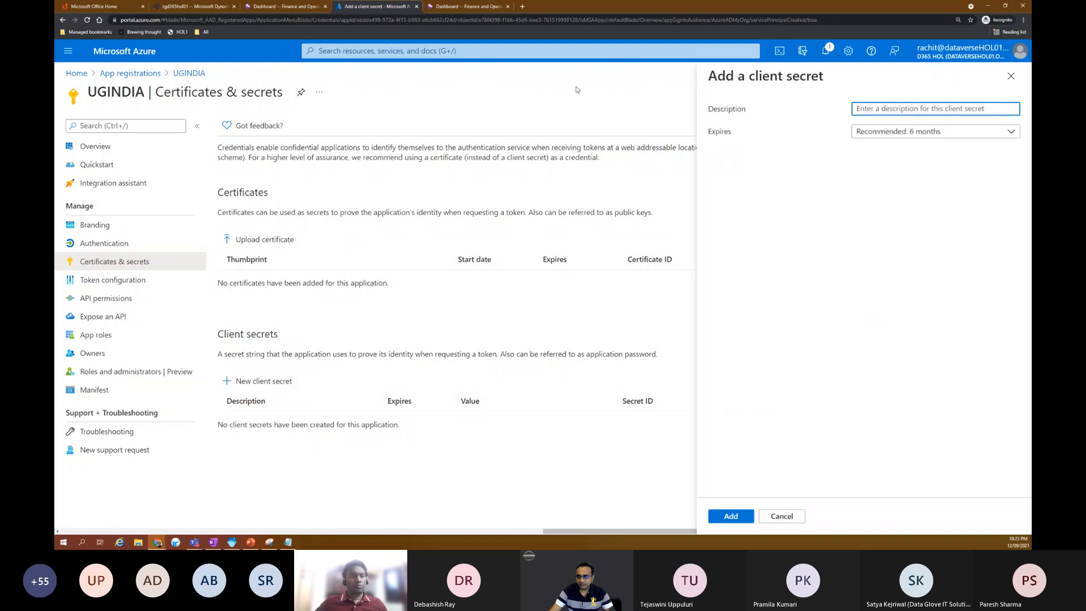
text(S)
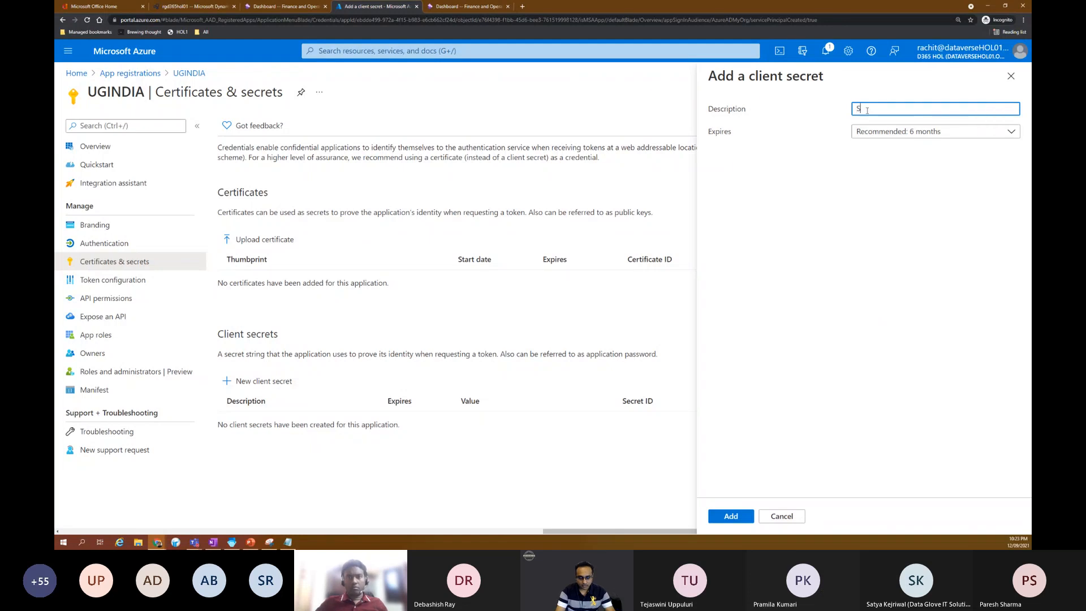
text(ecreat)
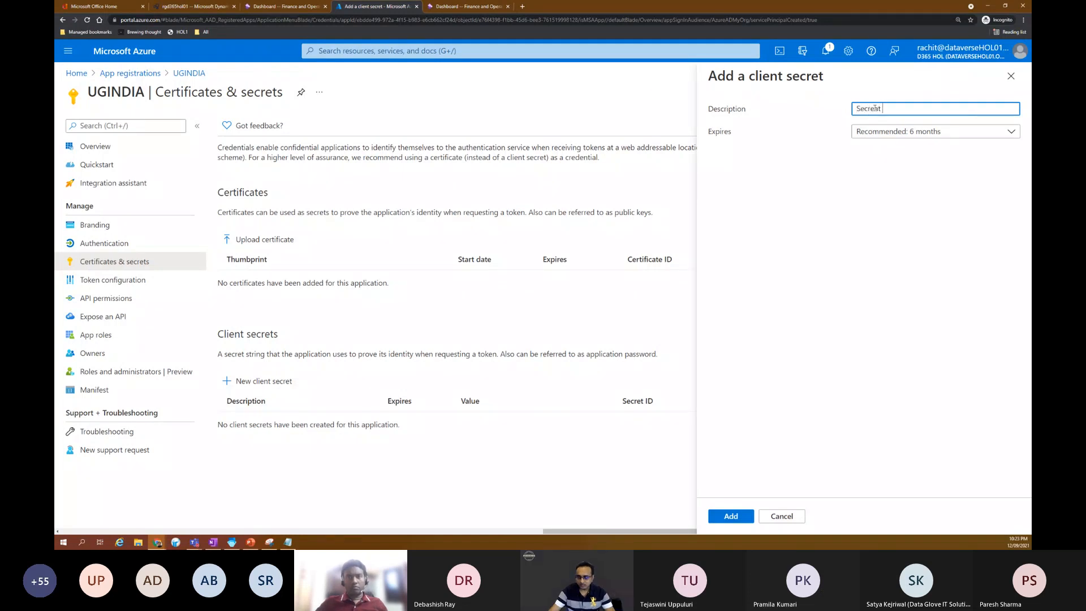
key(BackSpace)
click(731, 515)
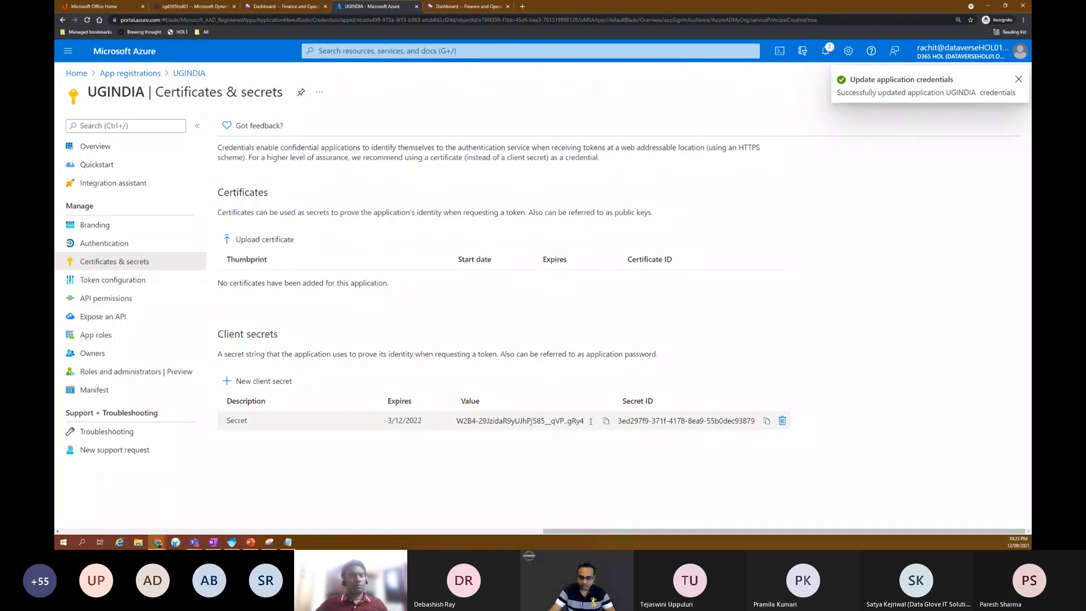
Step: Point out the value of the new client secret in the Client secrets table
click(480, 421)
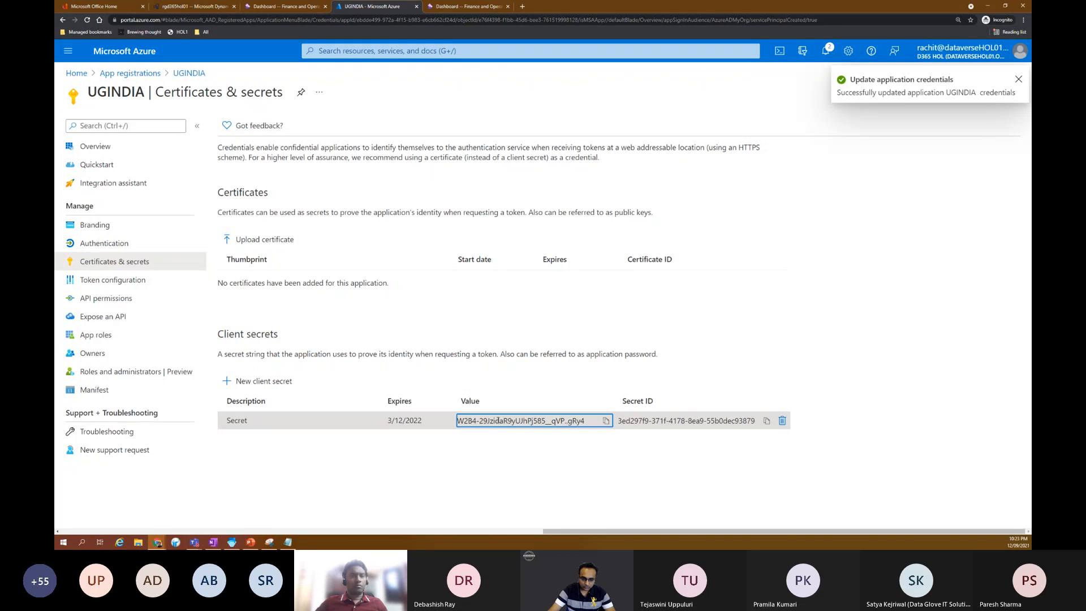
double_click(497, 420)
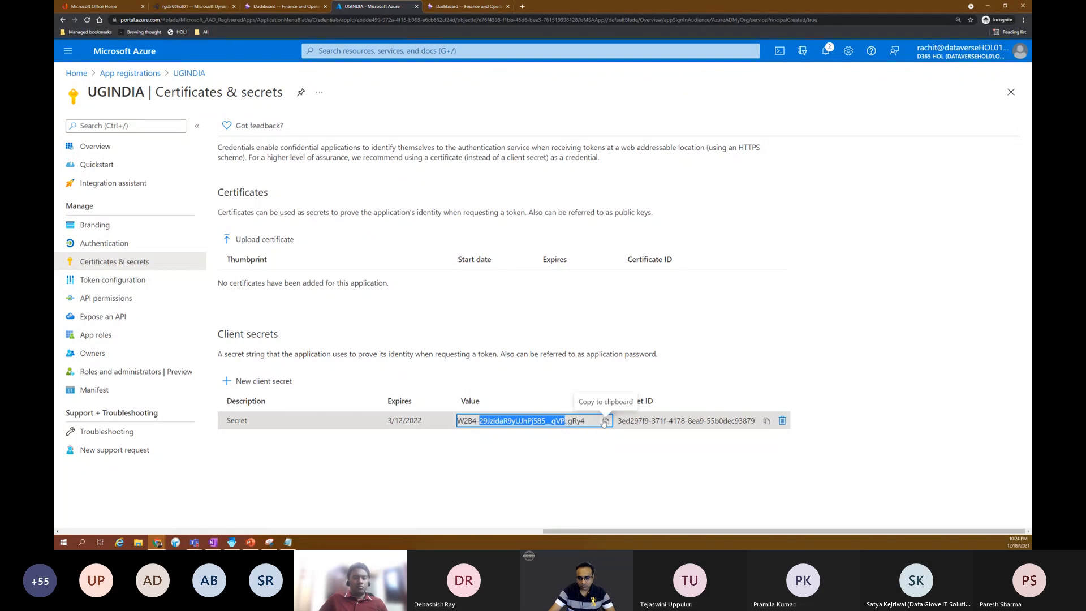
click(759, 370)
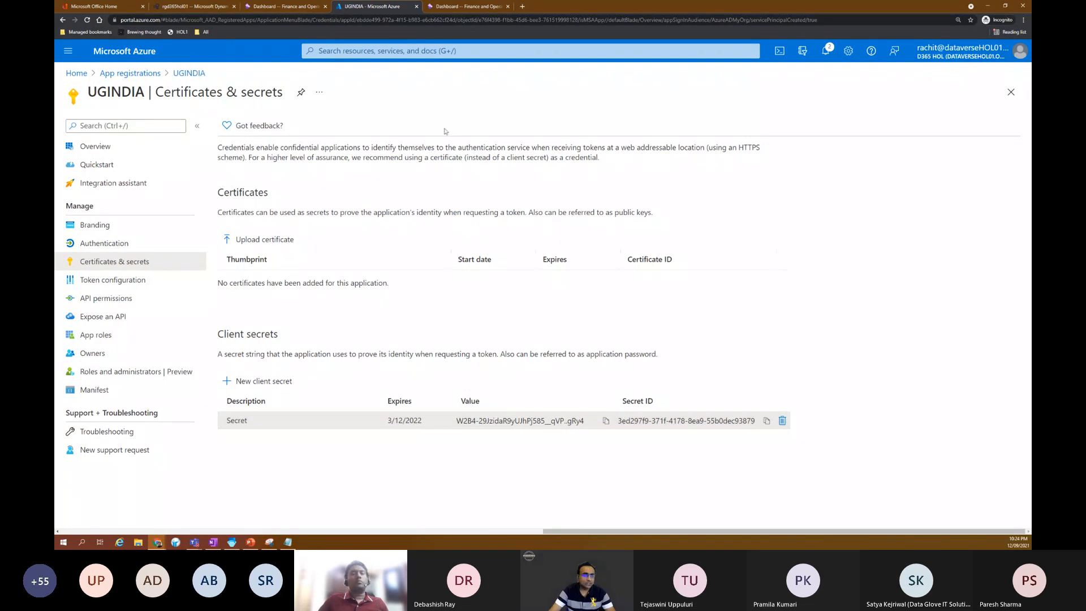
Step: Switch to Finance and Operations and open the complete feature list in Feature management
click(294, 7)
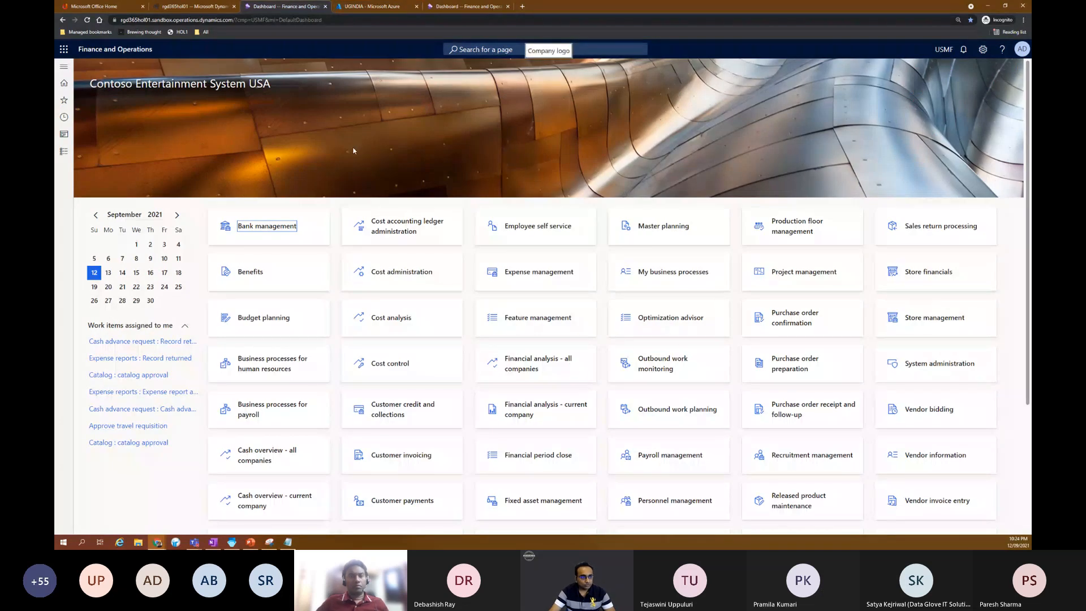
click(64, 66)
click(115, 139)
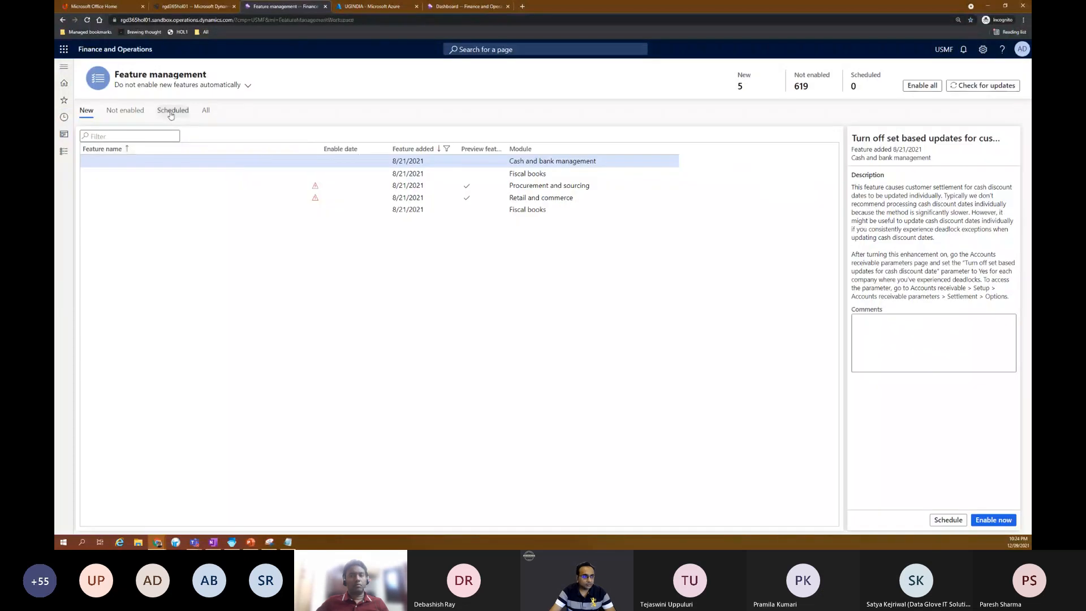
click(206, 110)
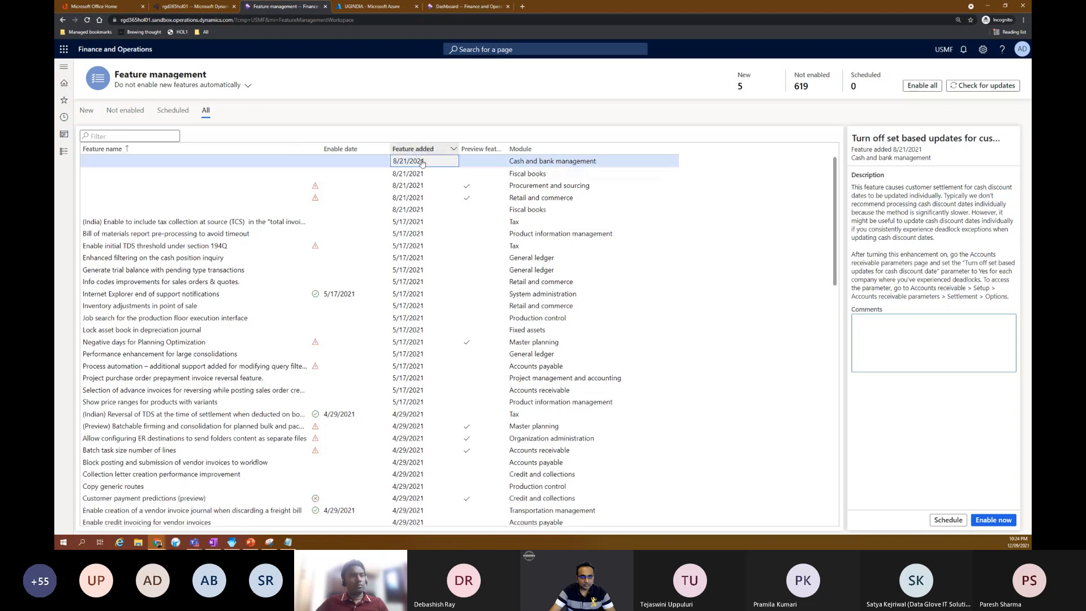
Step: Sort the full feature list by the date each feature was added, newest first
click(434, 149)
click(433, 177)
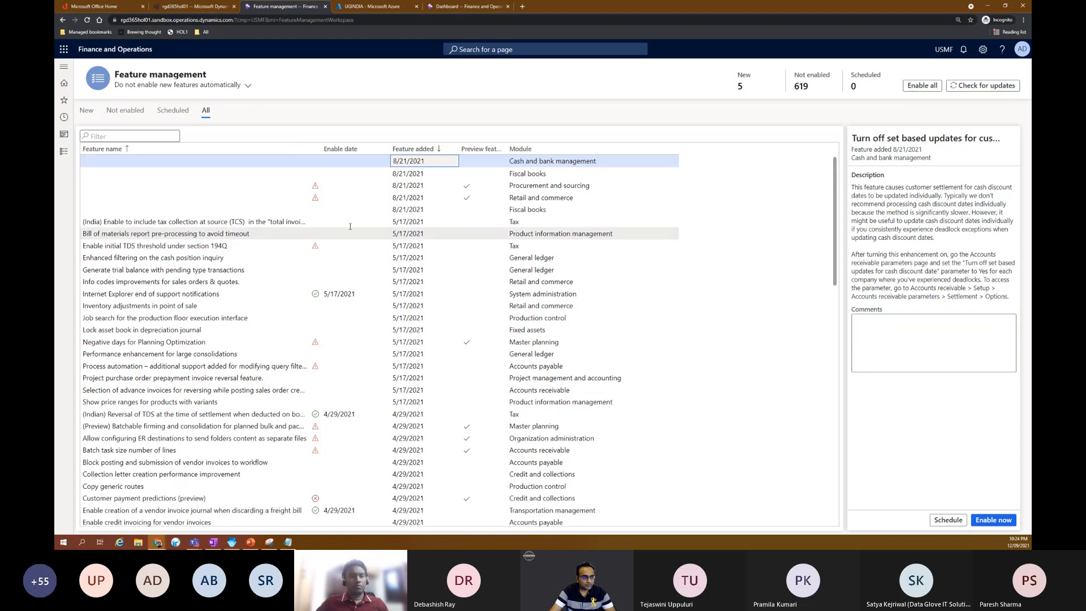
click(453, 150)
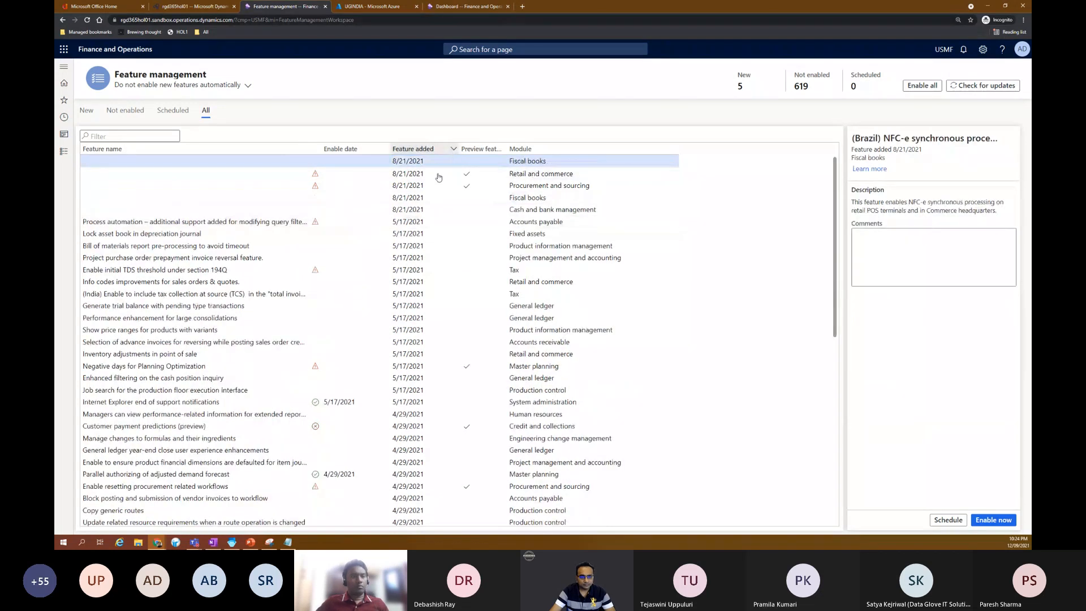
click(441, 177)
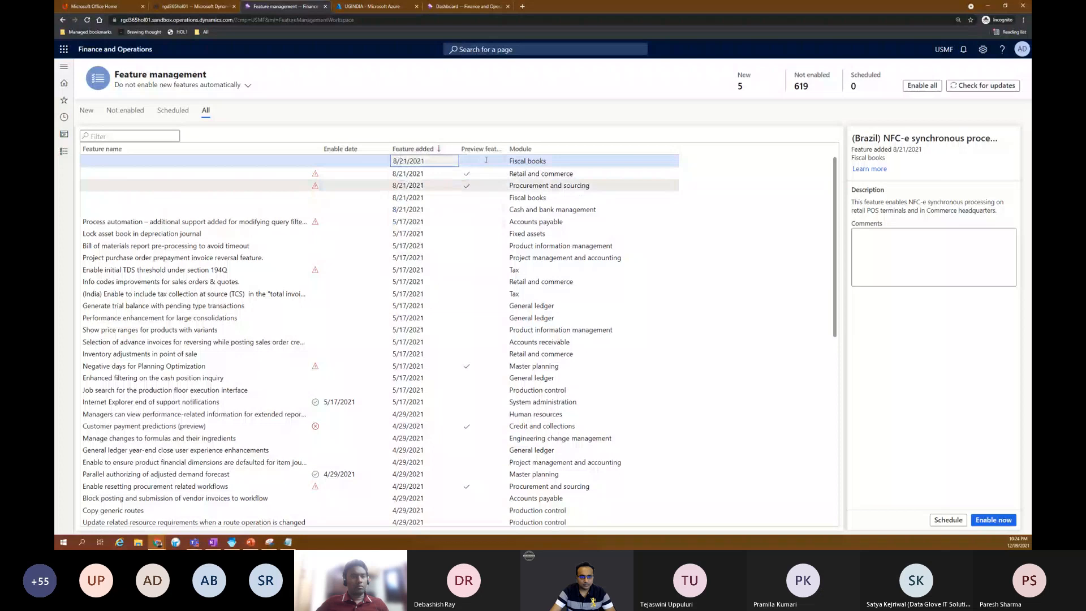
Step: Sort the features by enable date, newest first, and highlight "User settings, icons, and step titles for the new warehouse app"
click(384, 157)
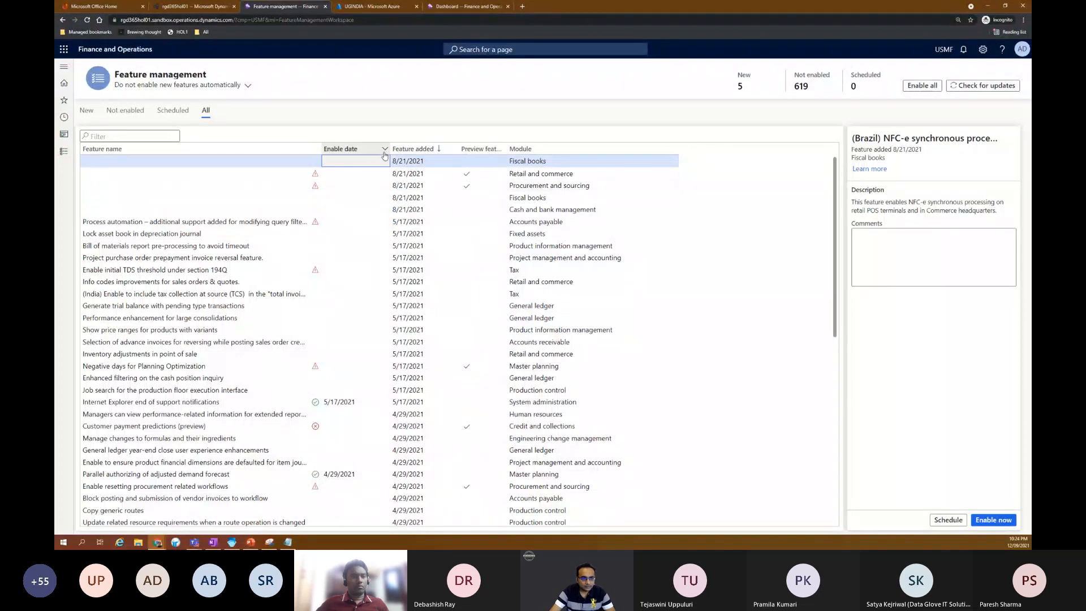
click(384, 153)
click(366, 177)
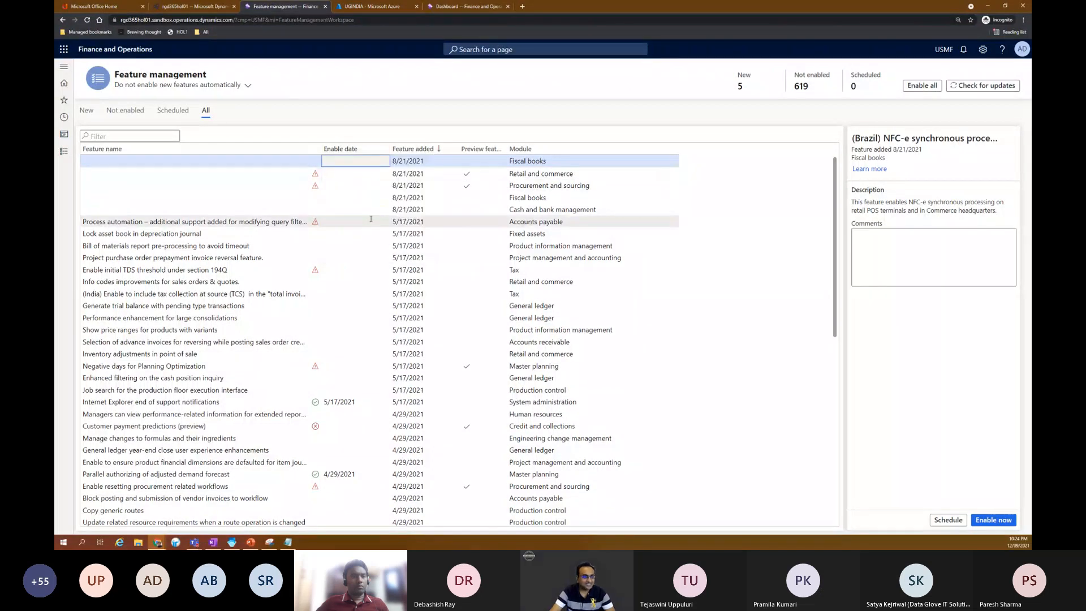
drag(273, 187, 82, 187)
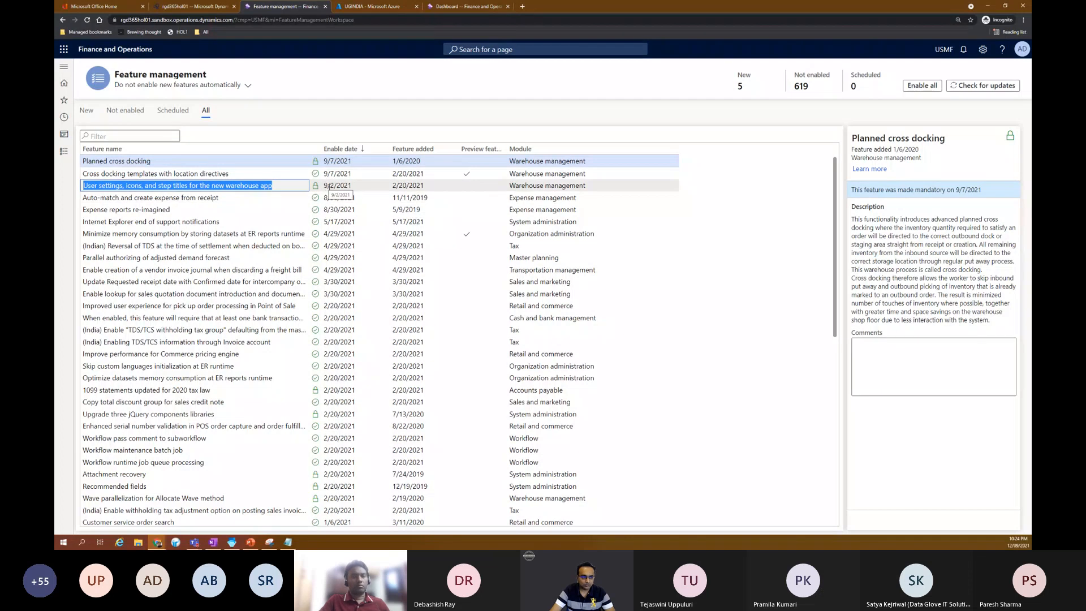
Step: Open the Users list from the recently visited pages
click(68, 70)
double_click(113, 311)
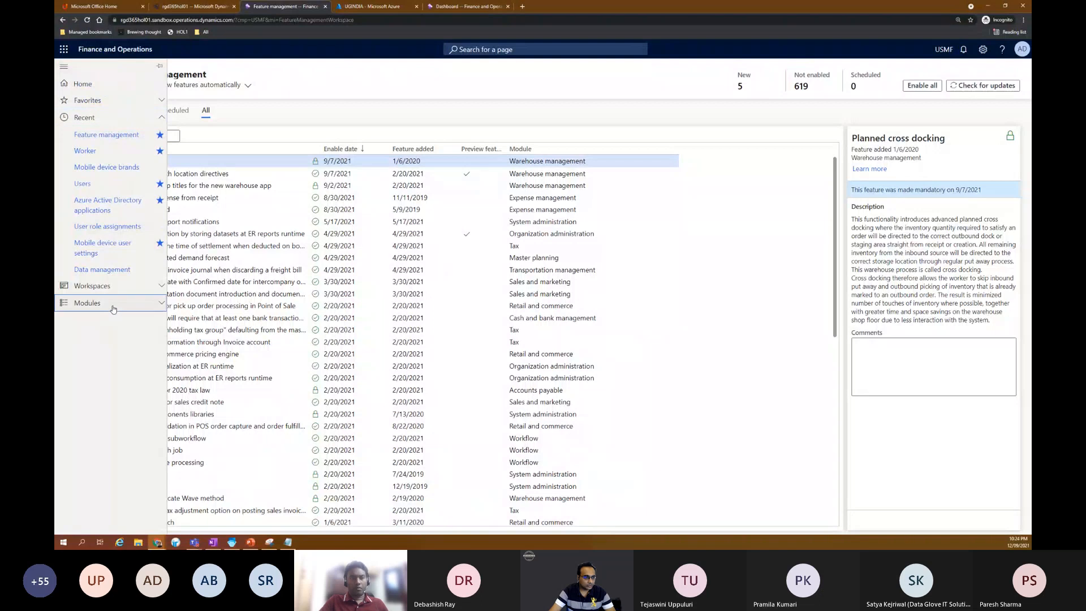
click(117, 118)
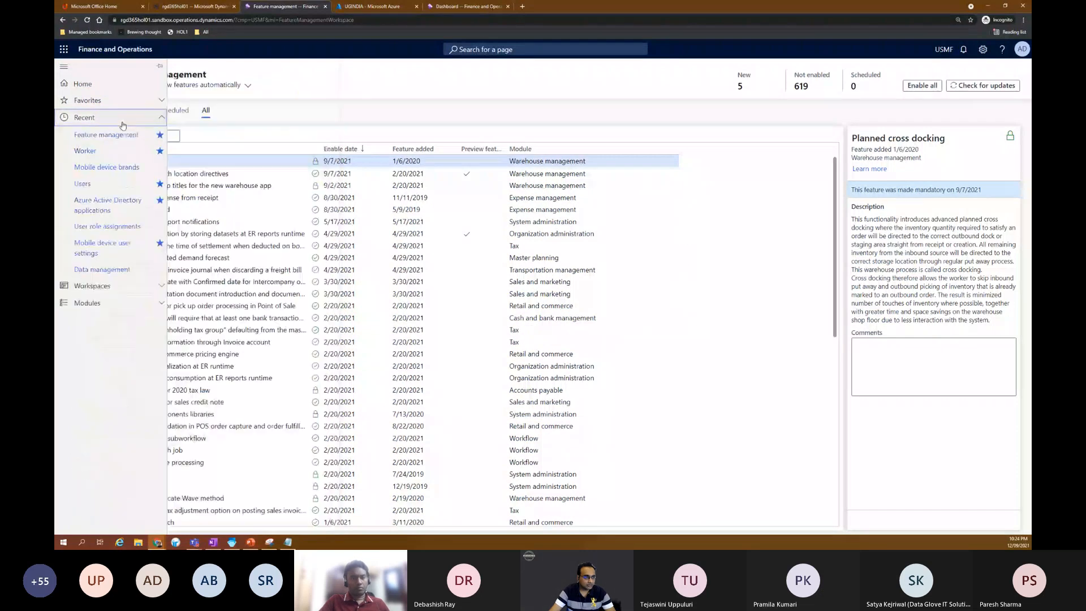
click(90, 186)
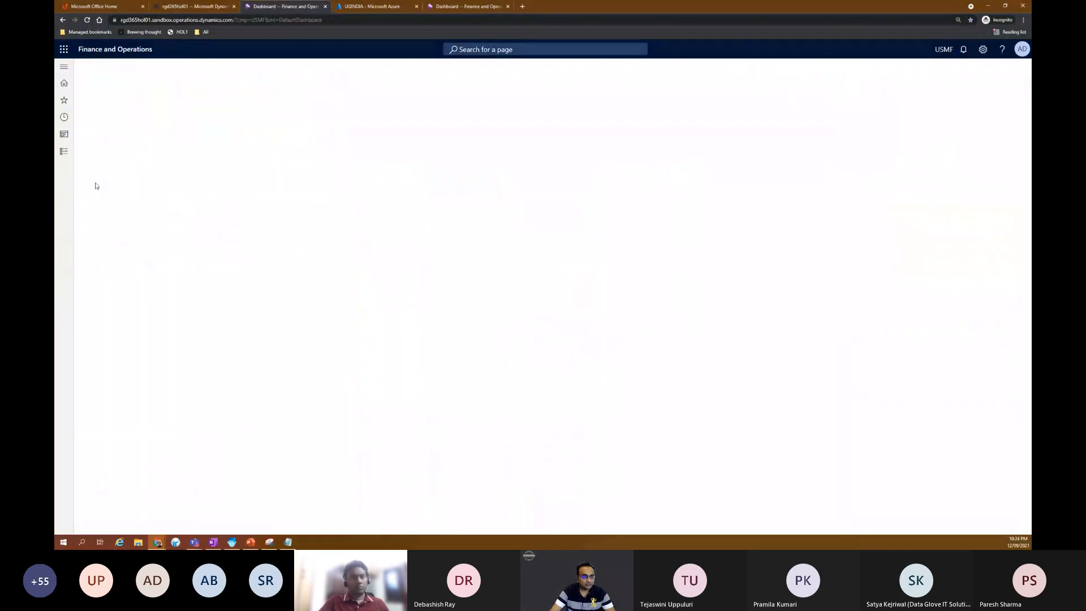
Step: Filter the users to IDs beginning with W, open the WMAPP user, and select its Warehouse mobile device user role
click(135, 172)
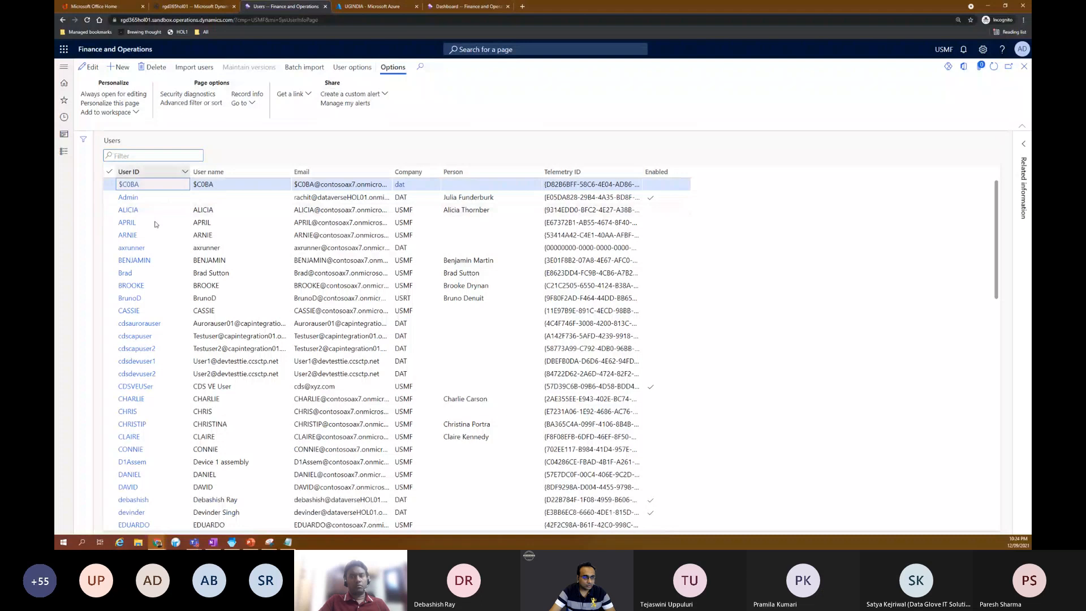
text(W)
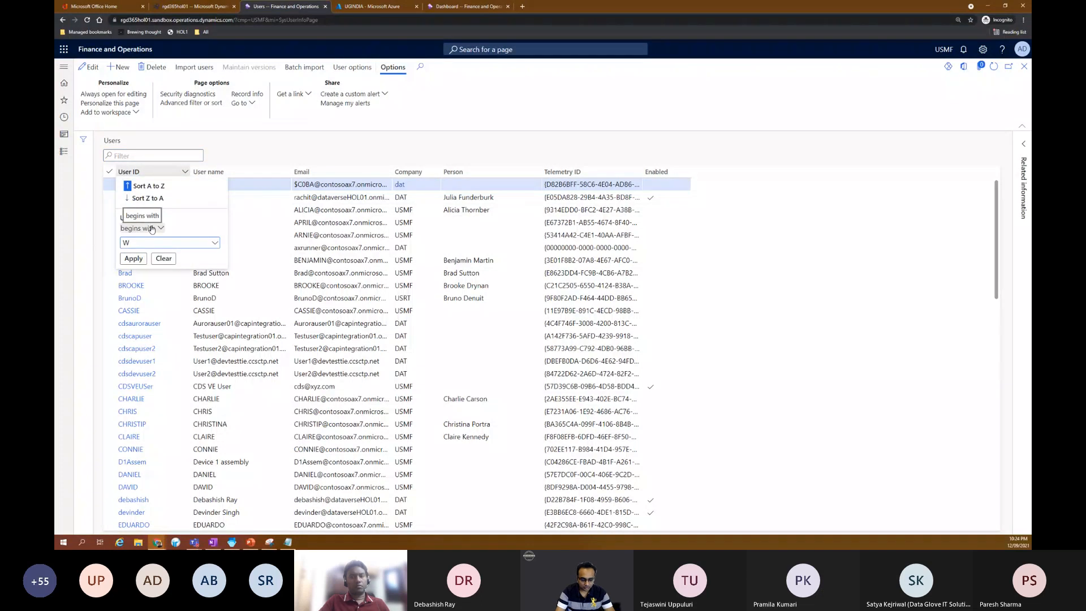
key(Return)
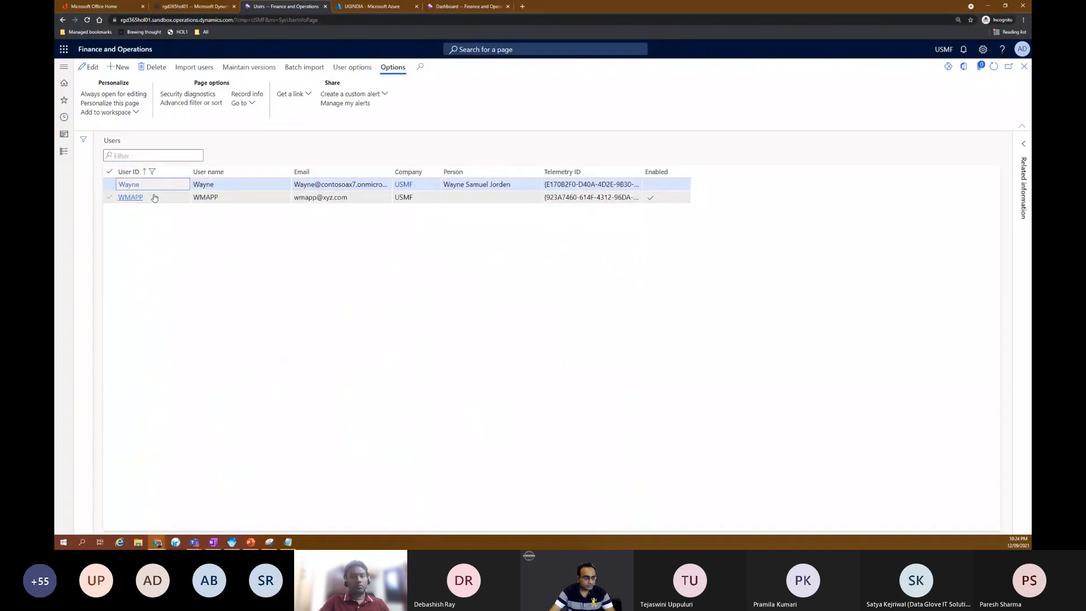
click(133, 197)
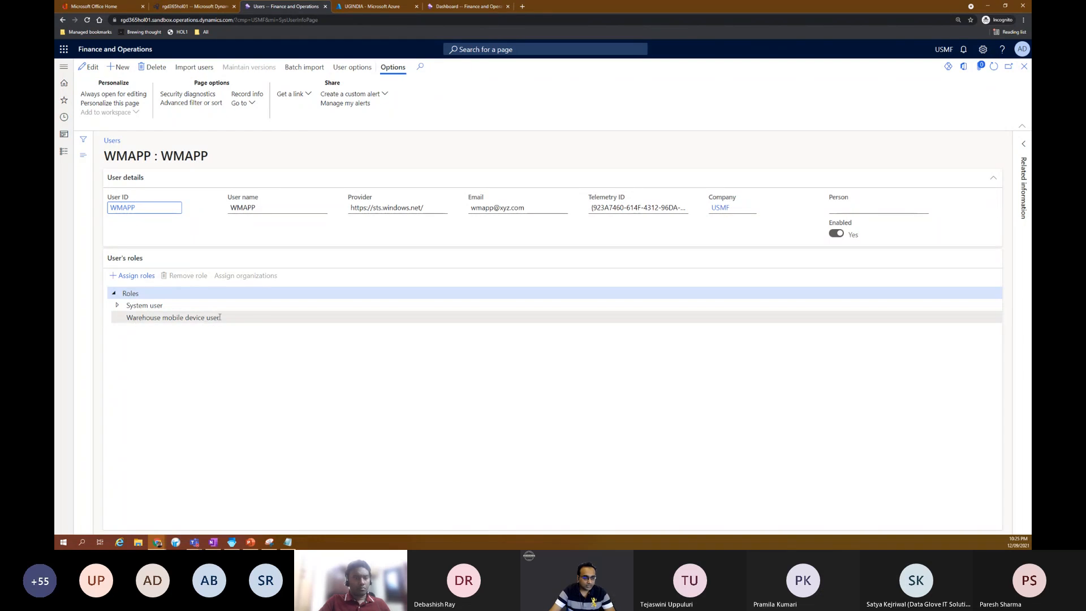
click(151, 317)
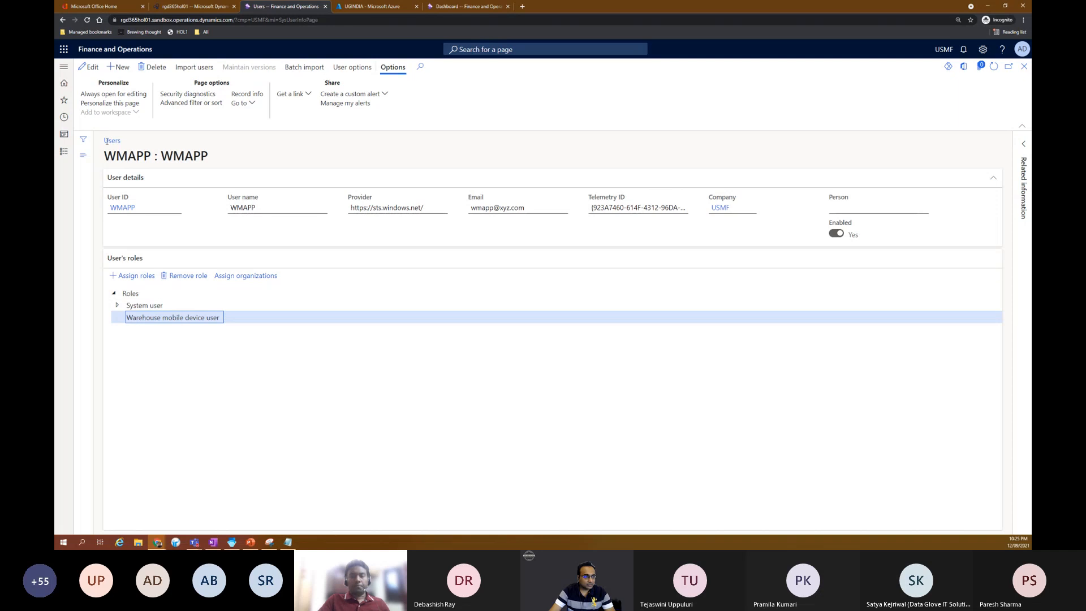
Step: Open the Azure Active Directory applications page and select the WMAPP entry's client ID
click(64, 68)
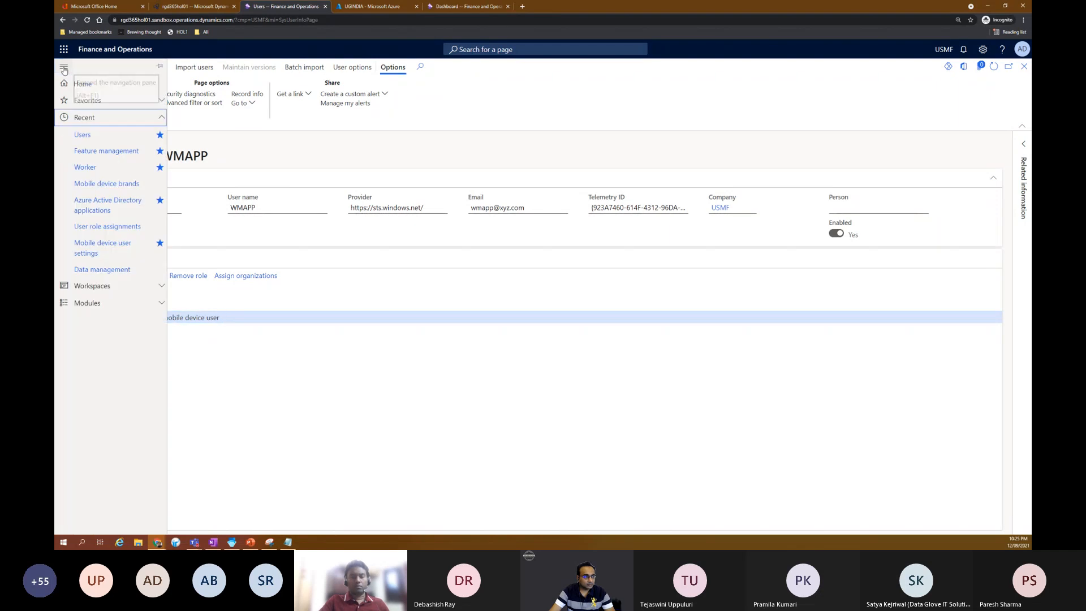
click(114, 209)
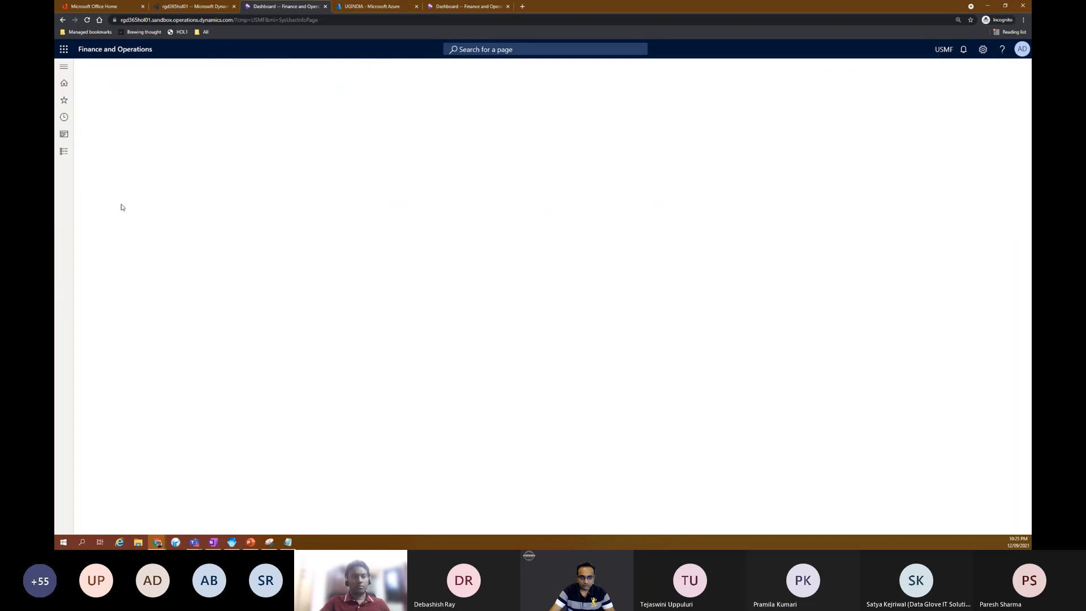
key(ctrl+plus)
key(ctrl+plus)
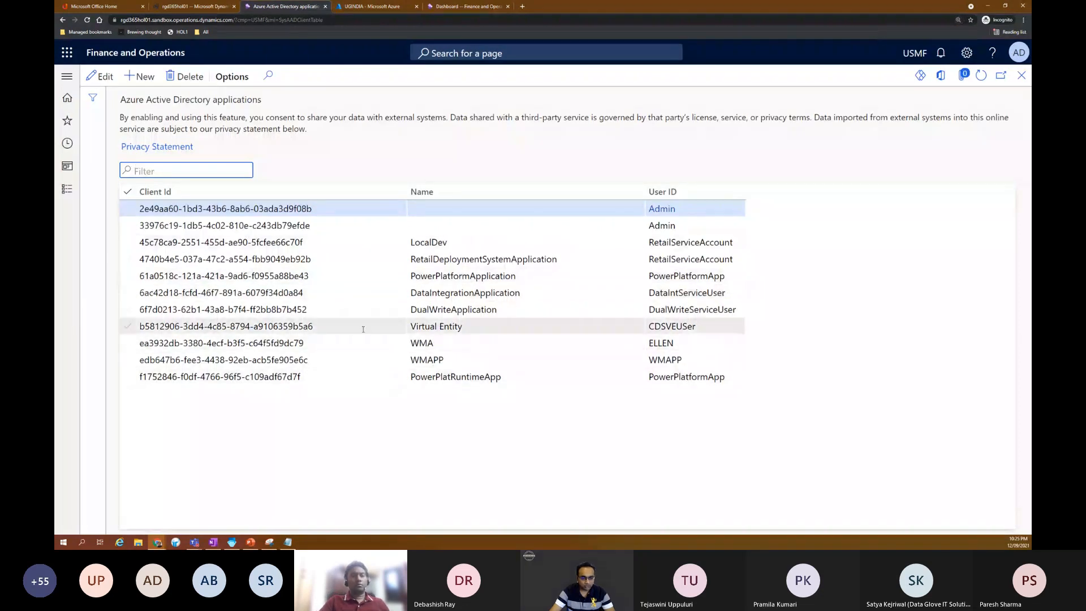
click(347, 360)
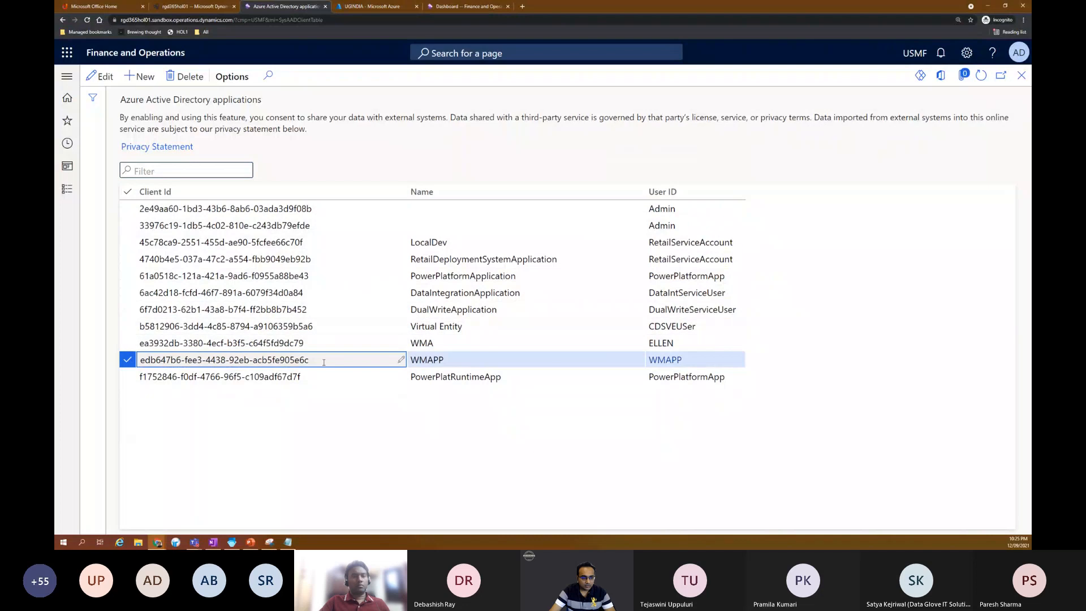
Step: Highlight the WMAPP entry's client ID, and highlight the UGINDIA registration's application (client) ID in the Azure portal for comparison
drag(230, 360, 140, 361)
click(281, 360)
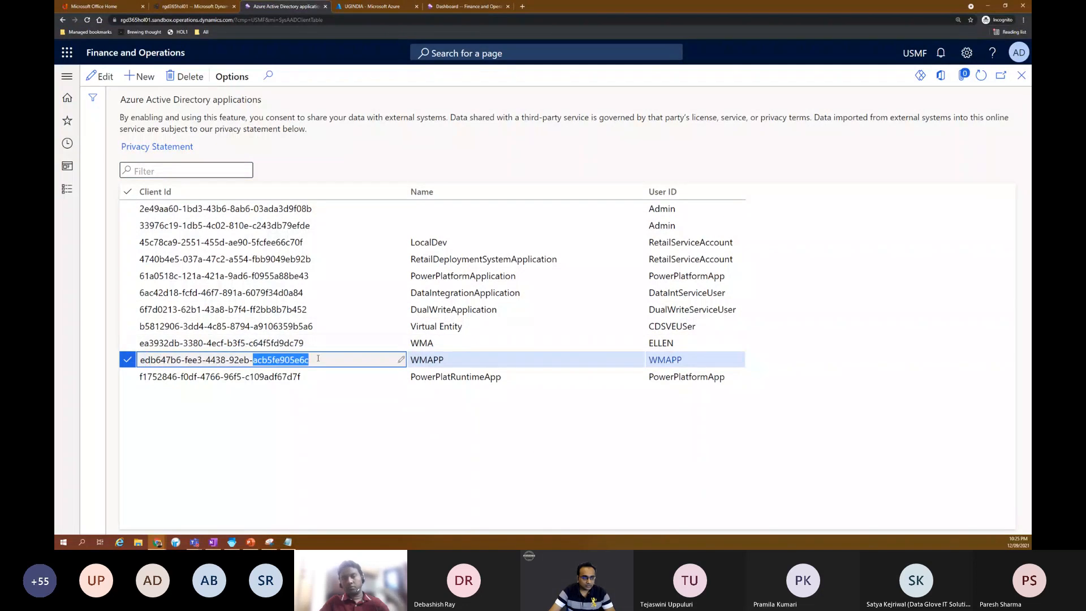
double_click(281, 360)
click(357, 6)
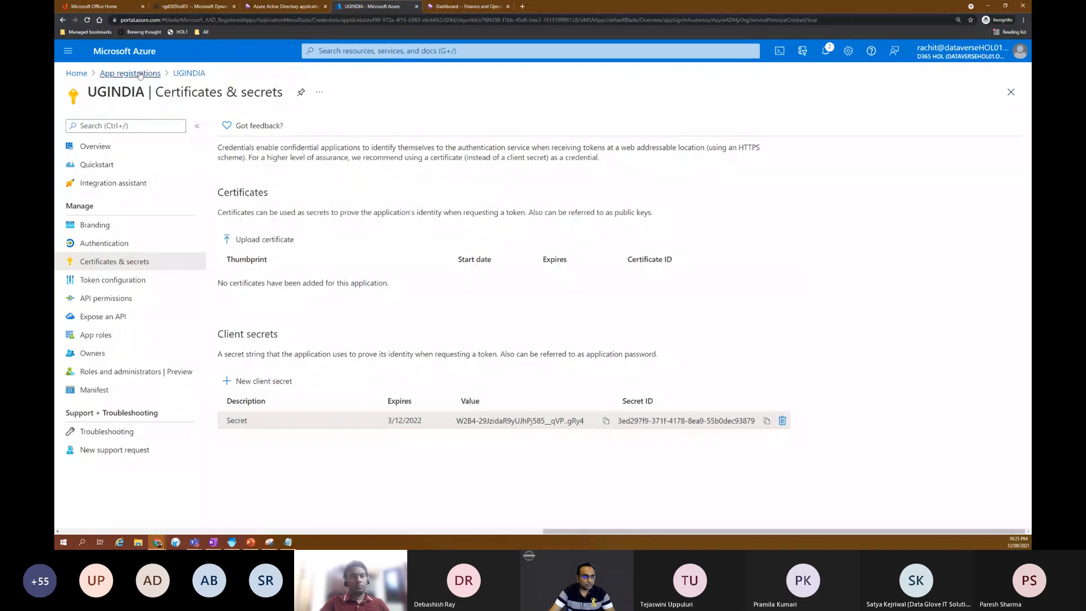
click(130, 73)
click(118, 357)
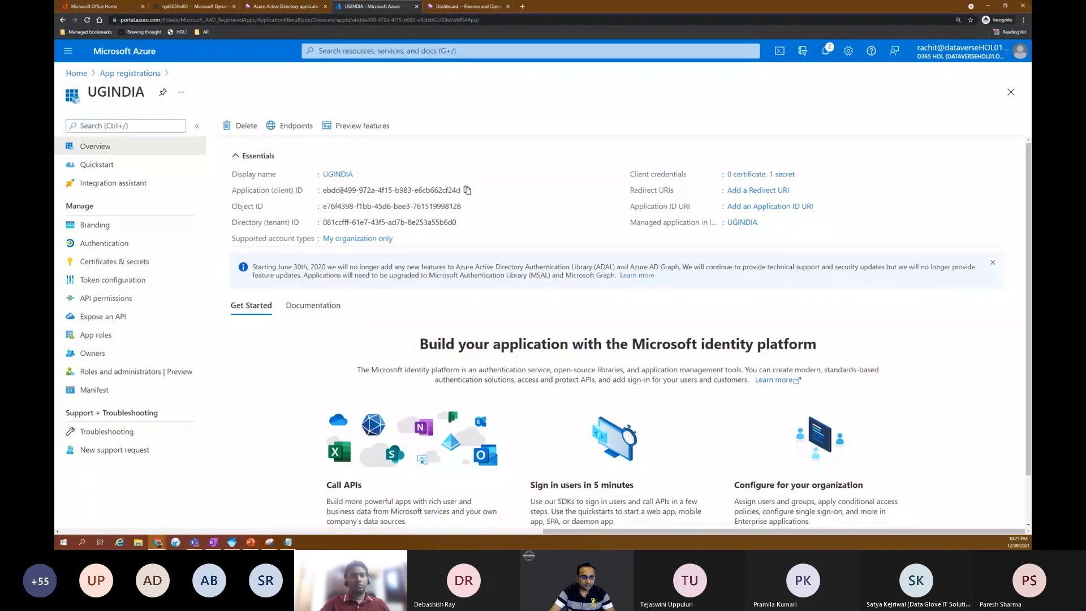
double_click(343, 191)
triple_click(376, 190)
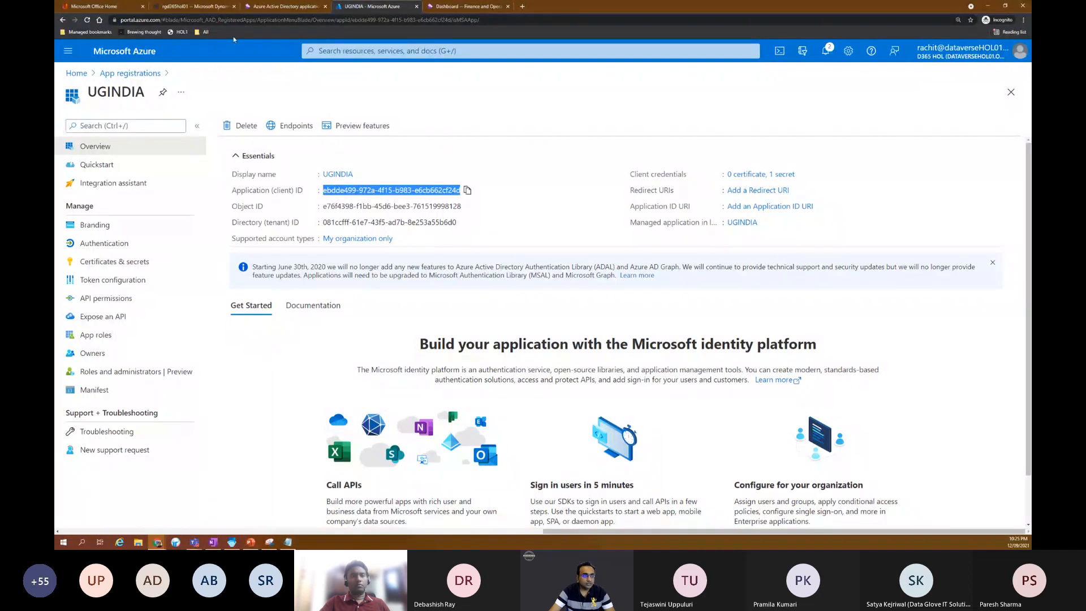
Step: Return to Finance and Operations, open the Worker page, and view the password reset form for work user RG without setting a password
click(274, 7)
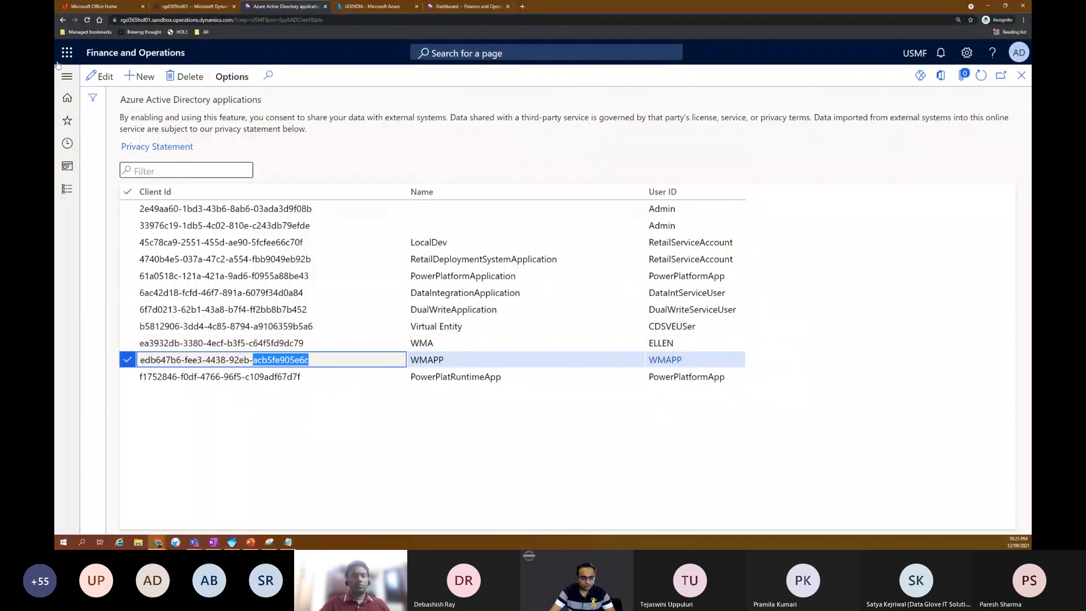
click(73, 76)
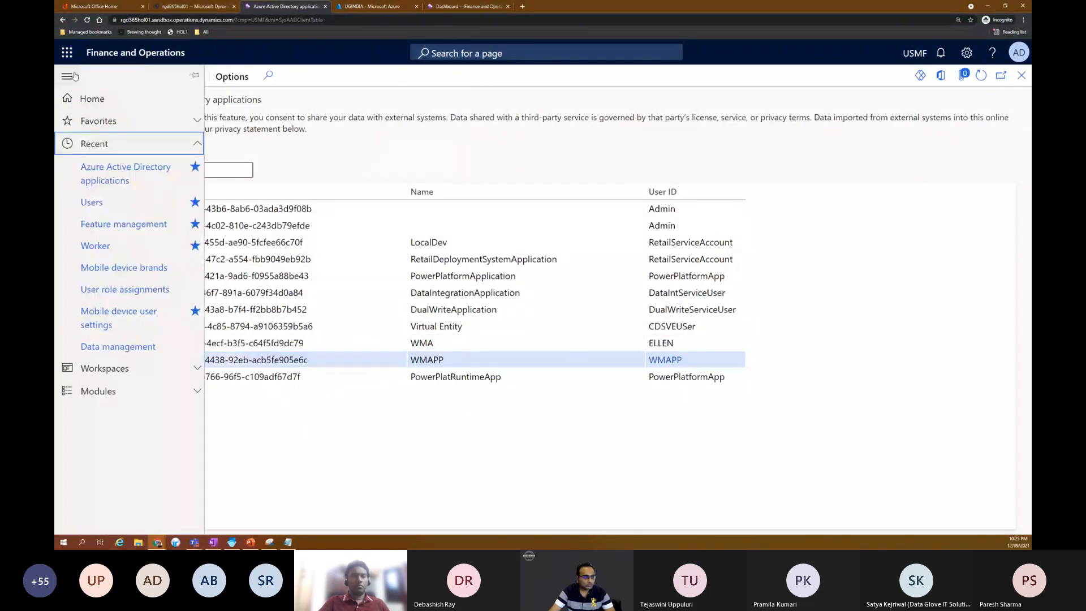
click(101, 245)
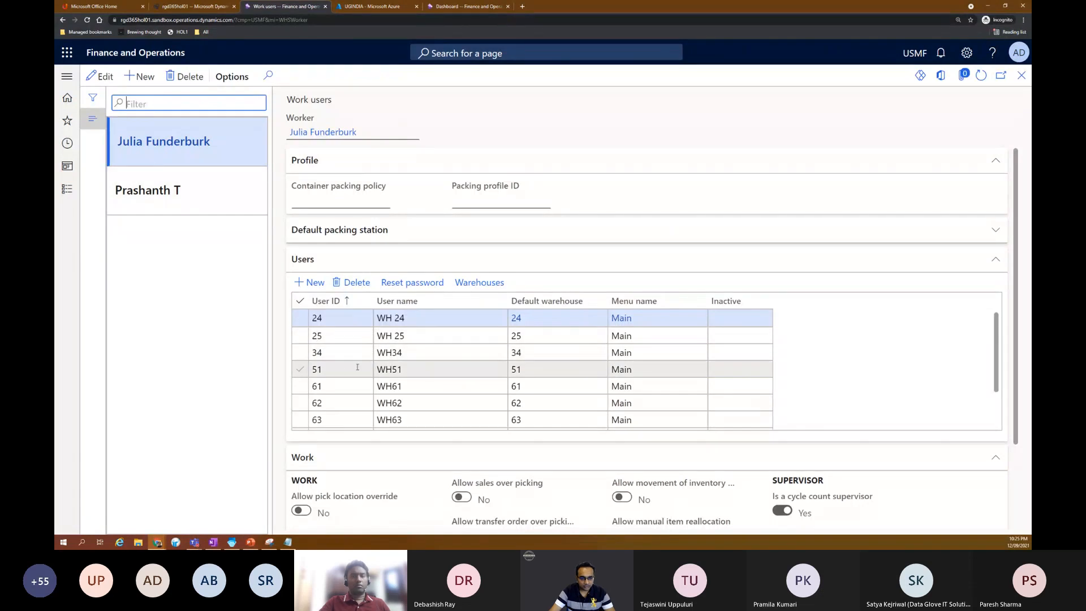
scroll(347, 384, down, 3)
click(345, 428)
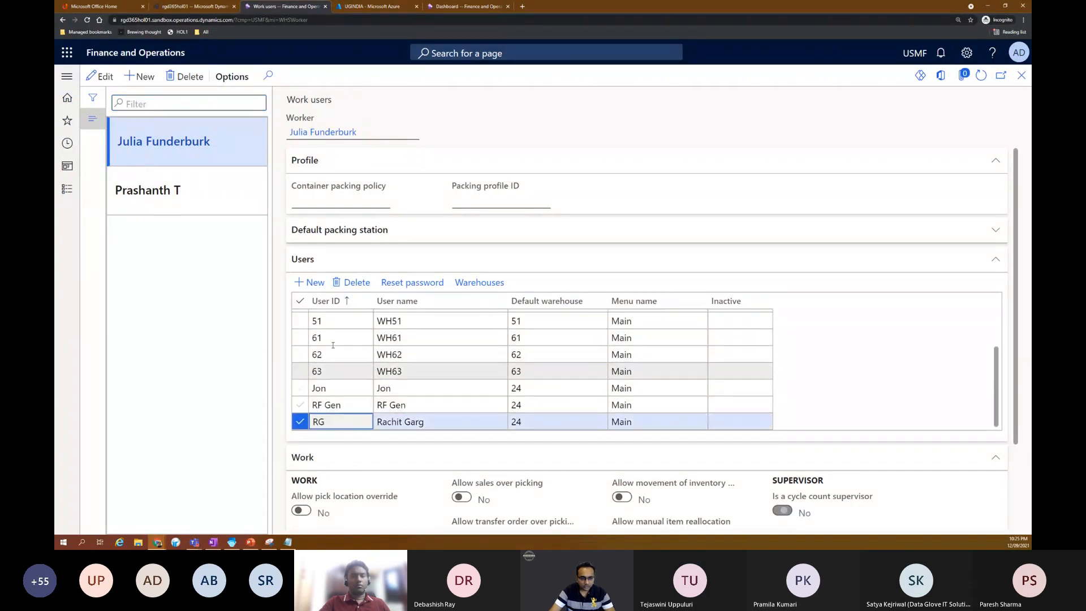
click(419, 288)
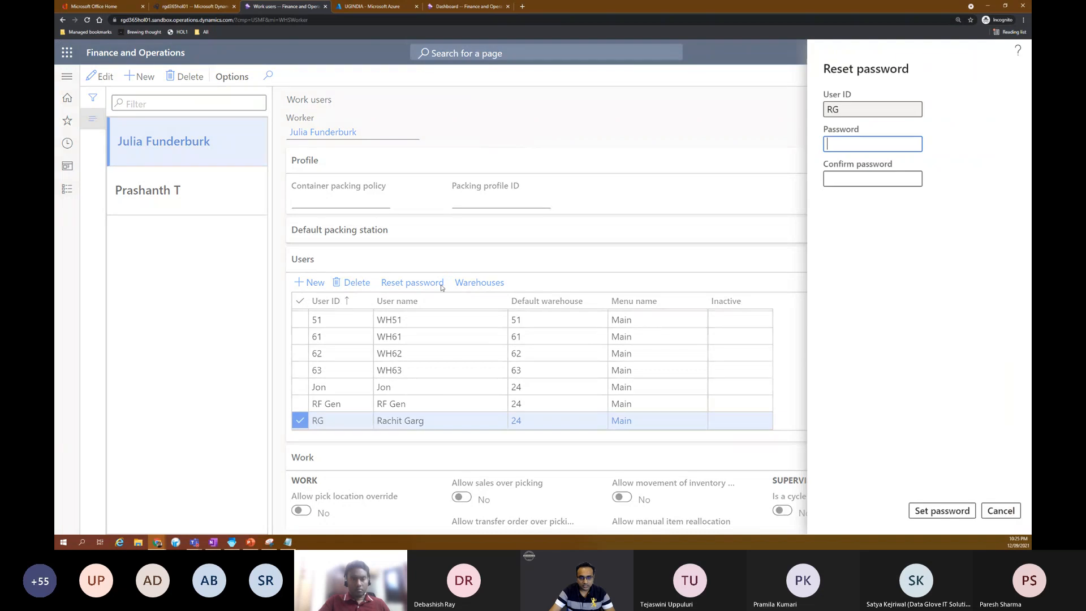
click(1001, 511)
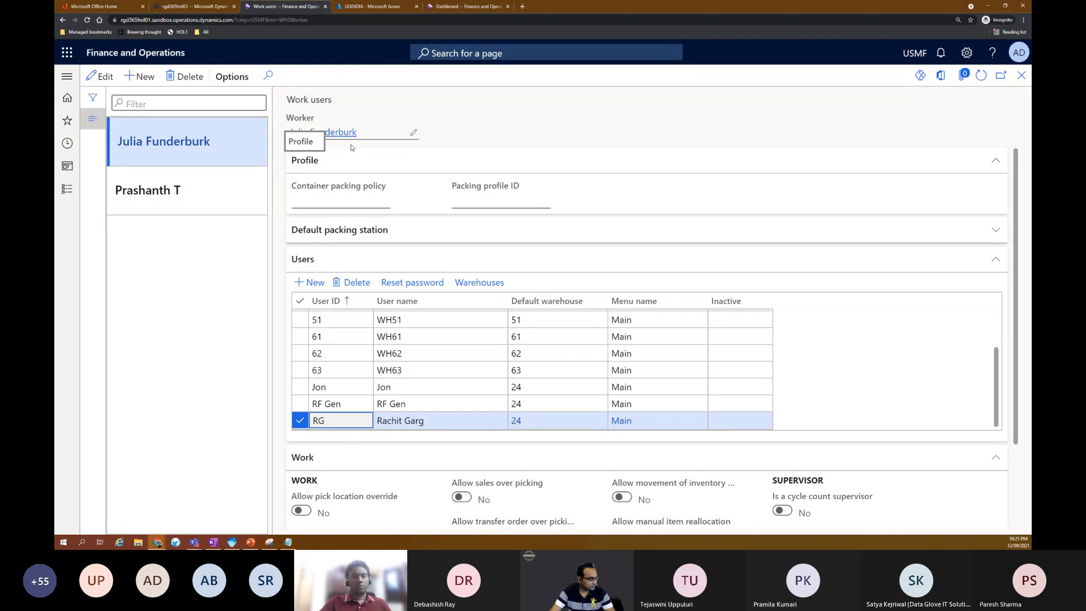
Step: Open the favorite Mobile device user settings page and view the Dell Inc. Vostro 3590 settings for users 24 and PRT
click(67, 76)
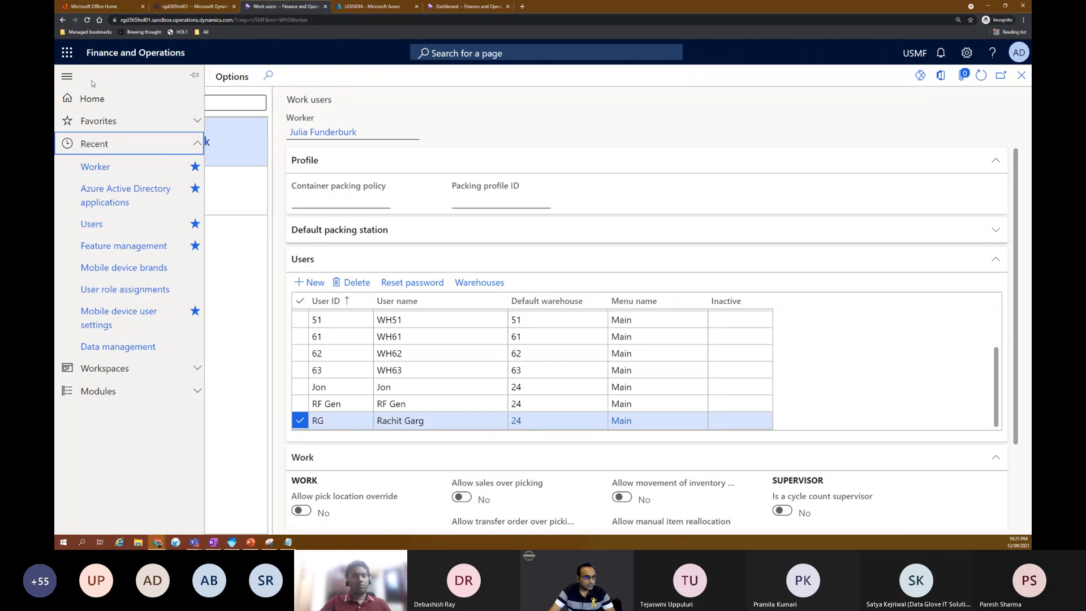
click(100, 121)
click(92, 235)
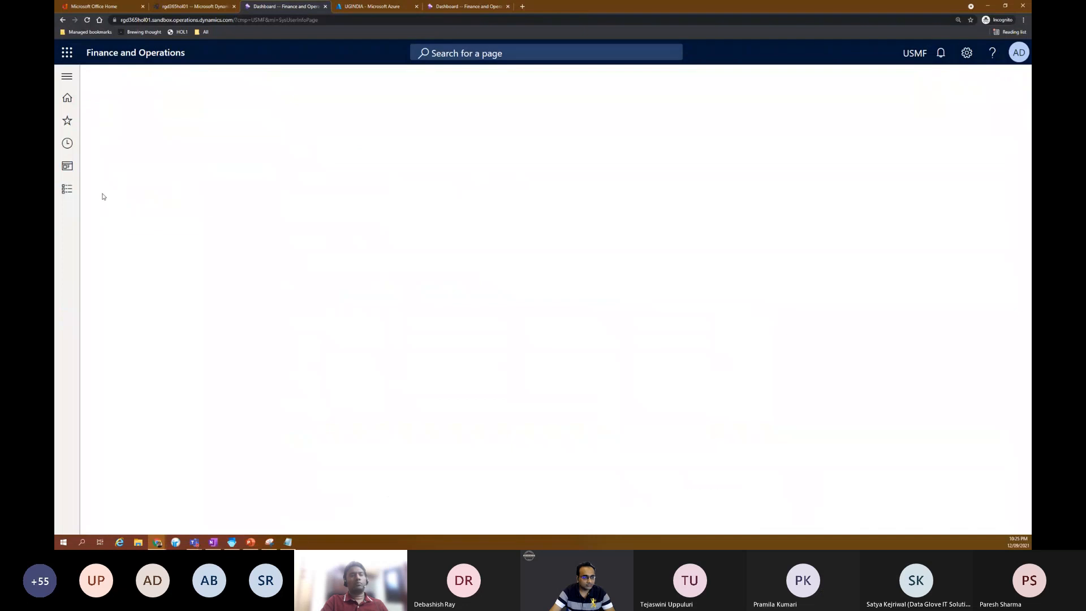
click(196, 160)
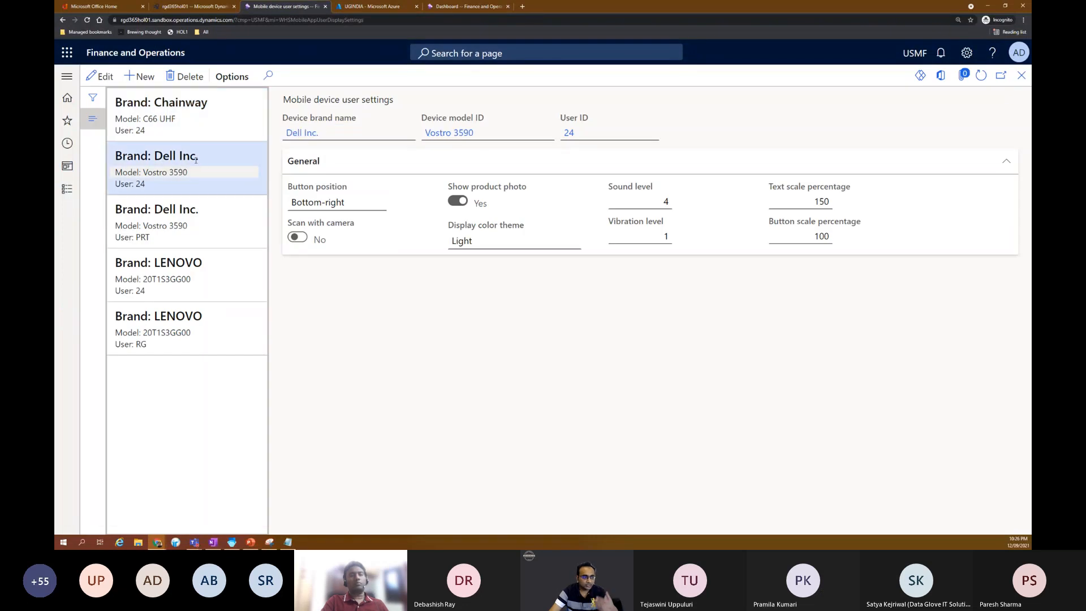
click(209, 234)
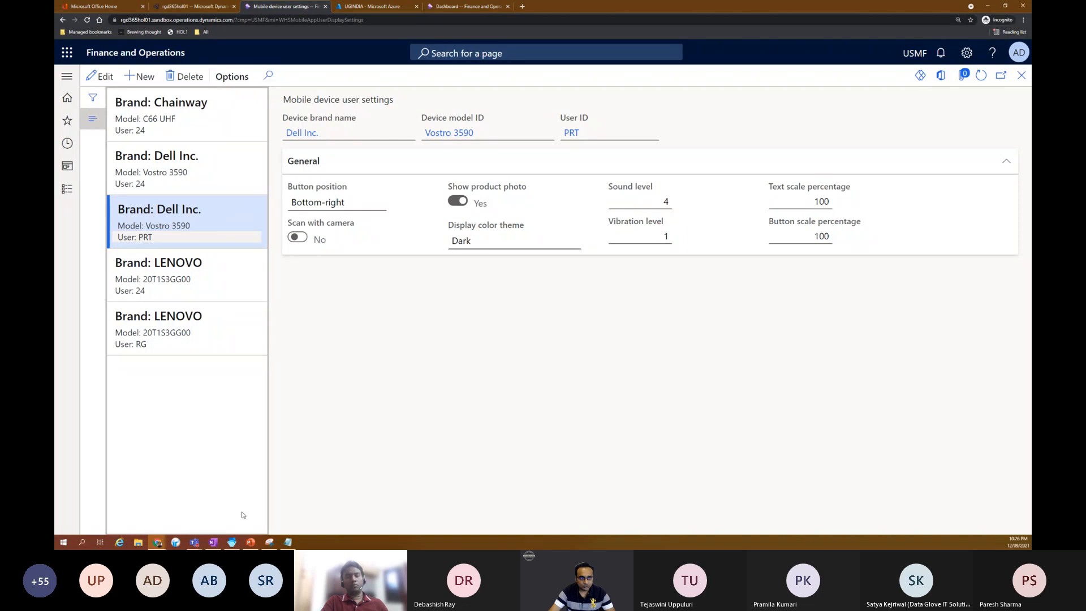
Step: Switch to the Warehouse Management app and log off the current work user
click(232, 542)
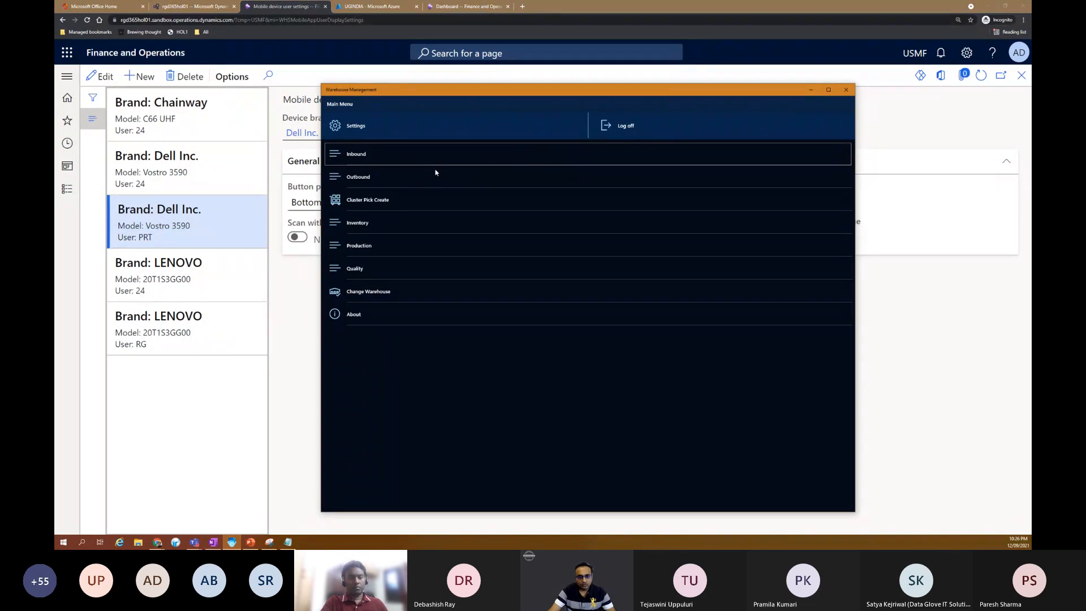
click(363, 131)
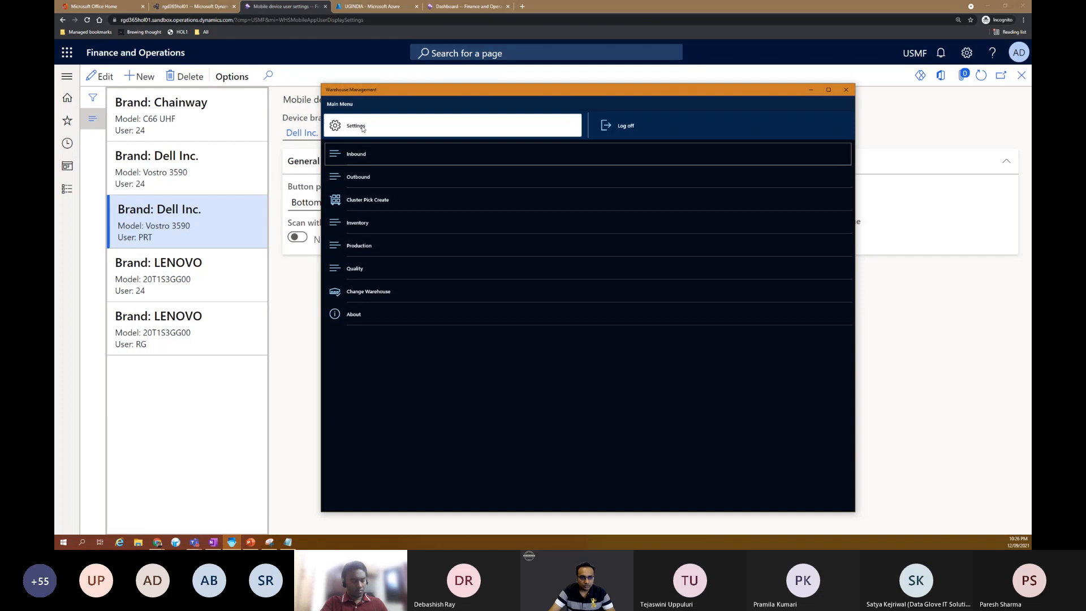
click(613, 346)
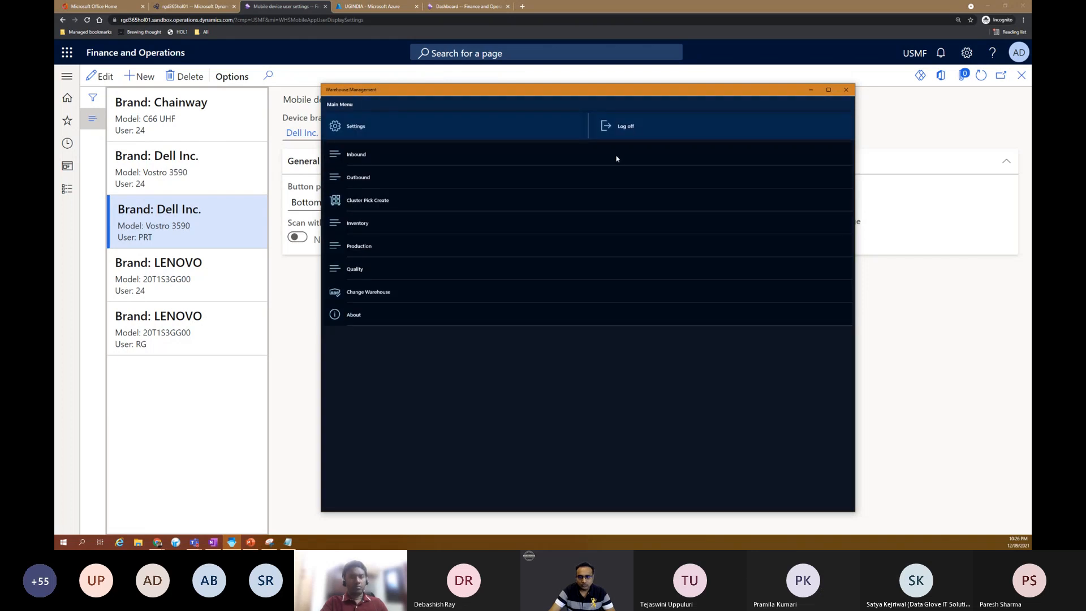
click(619, 122)
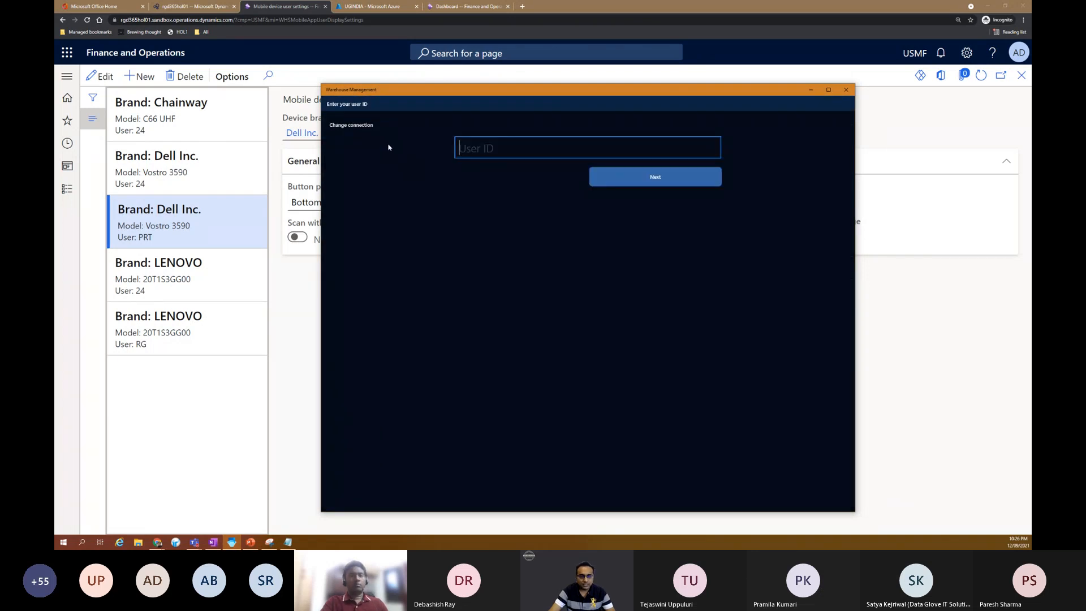
Step: Change the connection by selecting WMApp and open its connection settings for editing
click(359, 126)
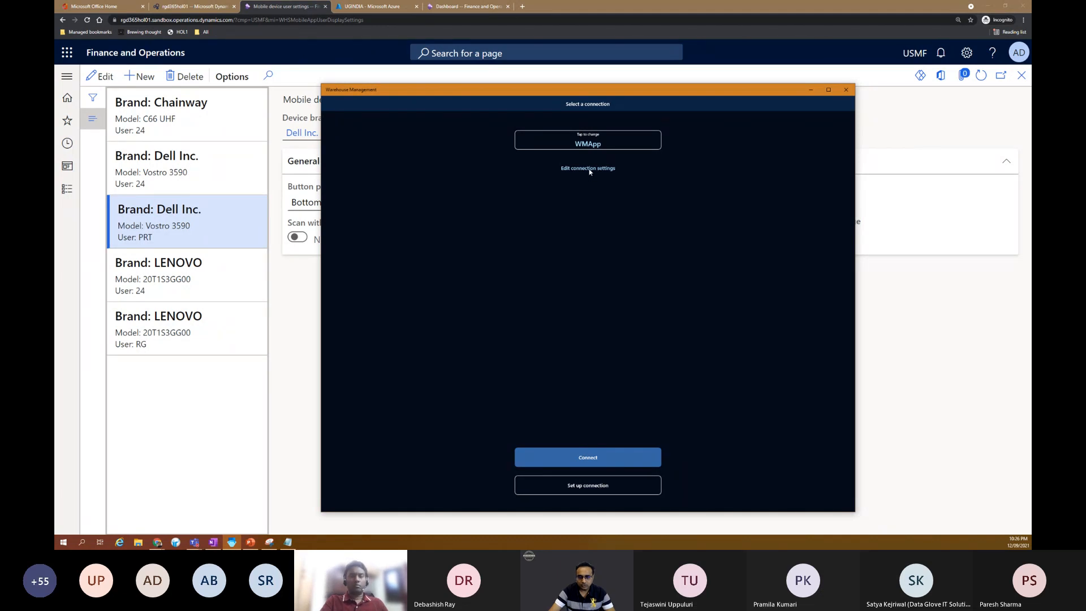
click(592, 144)
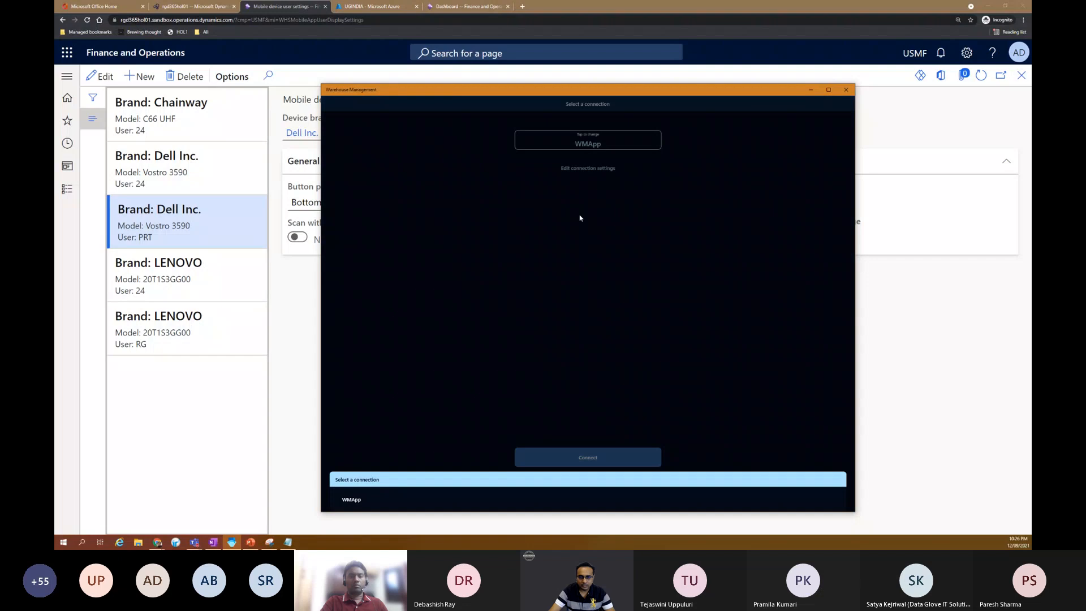
click(358, 500)
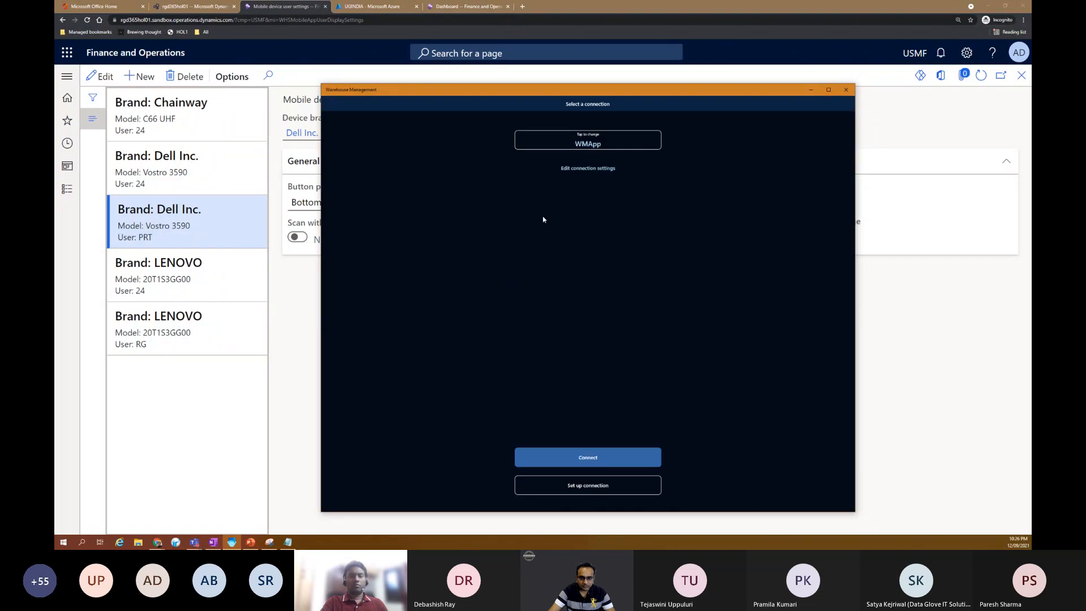
click(588, 169)
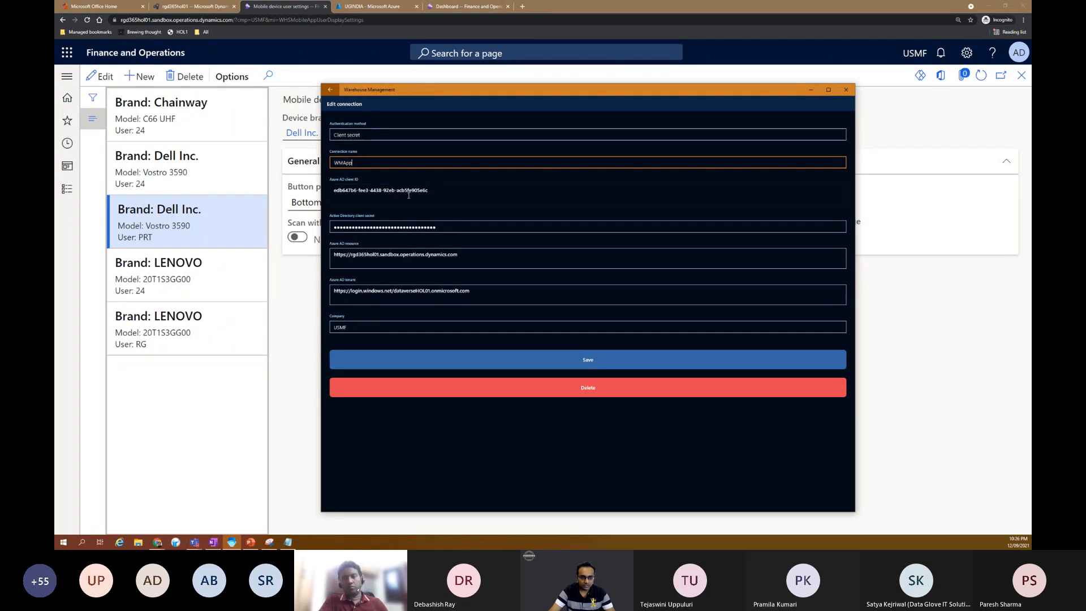
Step: Review the WMApp connection's Azure AD client ID, client secret, Azure AD resource and Azure AD tenant by highlighting each value
drag(429, 191, 332, 191)
drag(440, 229, 335, 226)
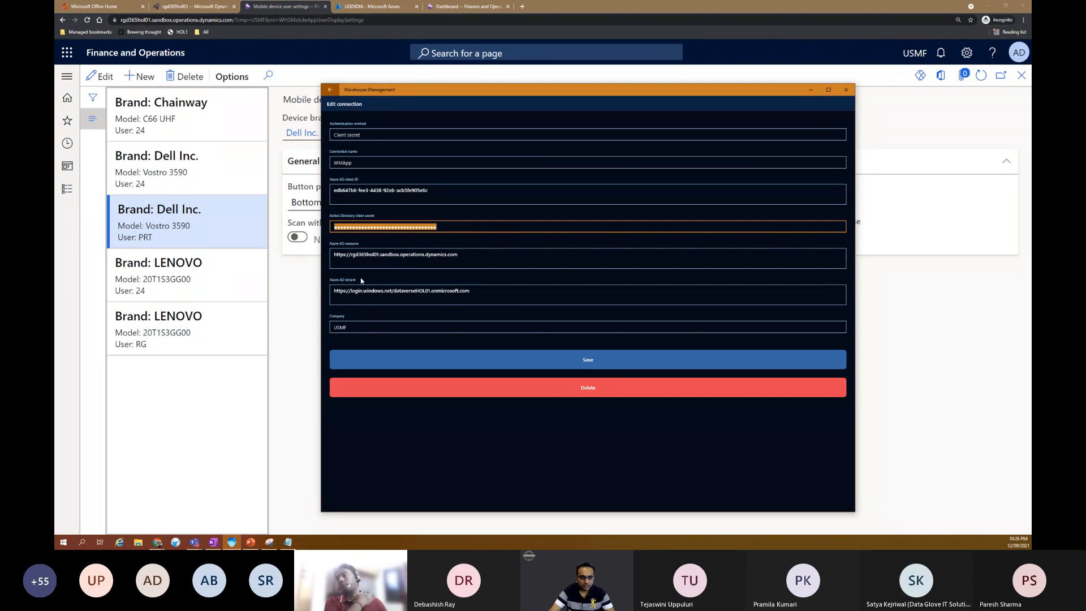
drag(459, 256, 329, 256)
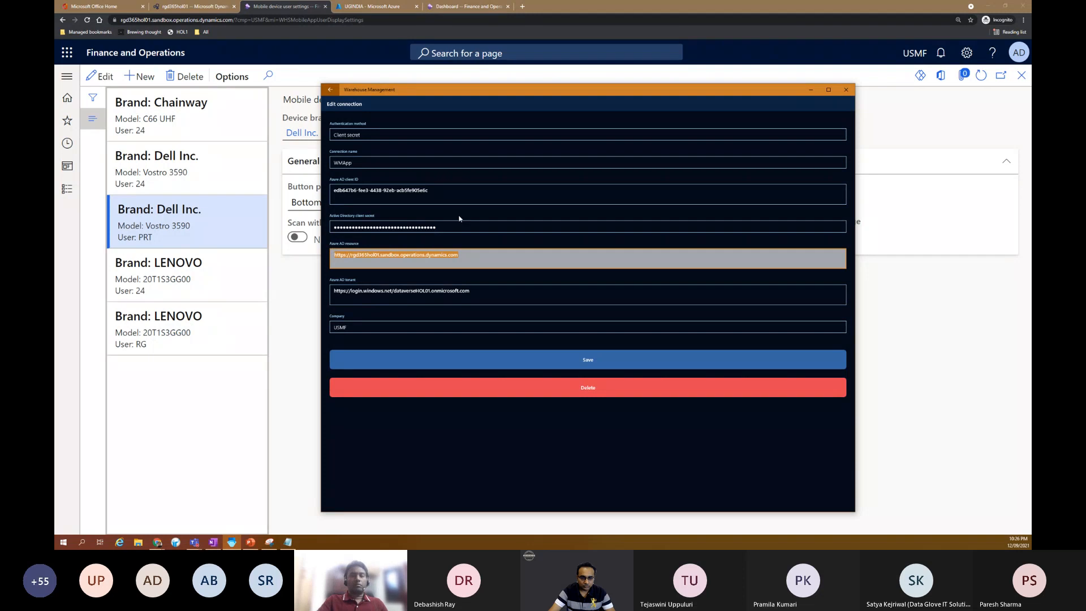
click(457, 258)
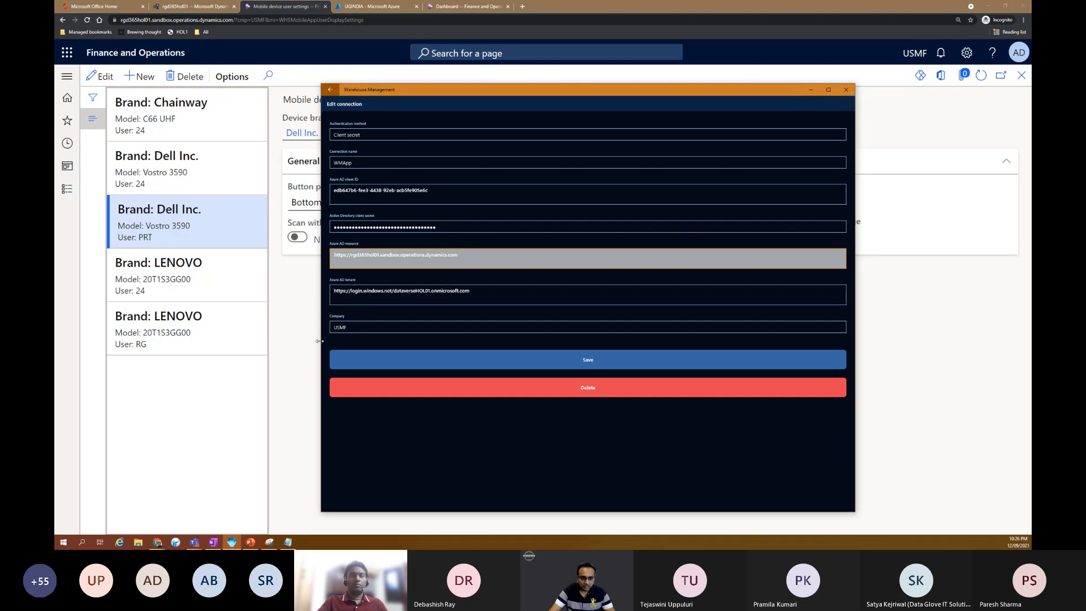
drag(469, 291, 334, 290)
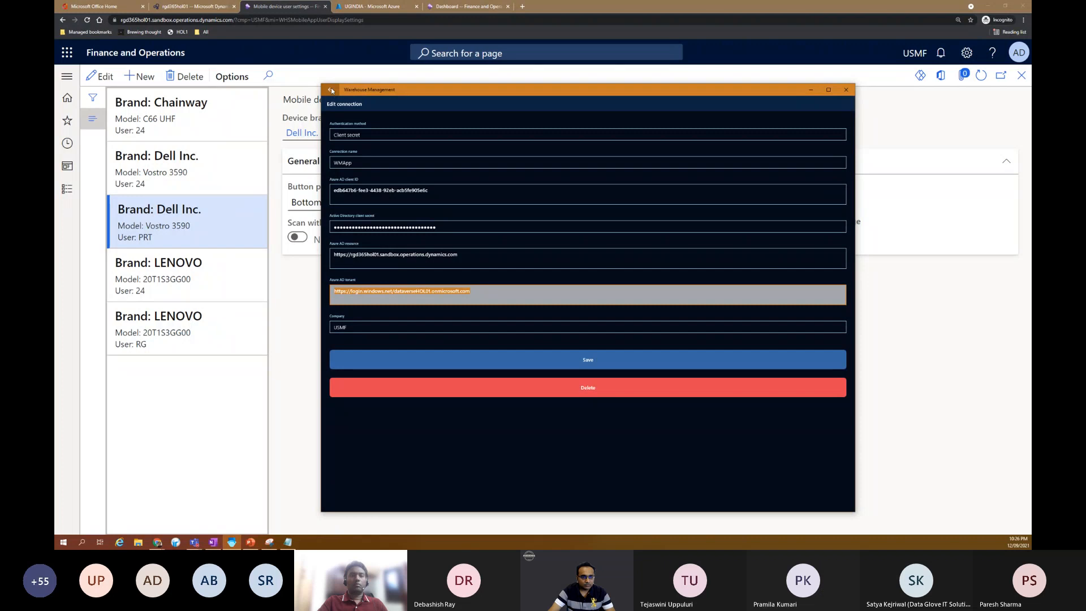
Step: Switch to the Azure portal and view the client secret under the UGINDIA registration's Certificates & secrets
click(356, 18)
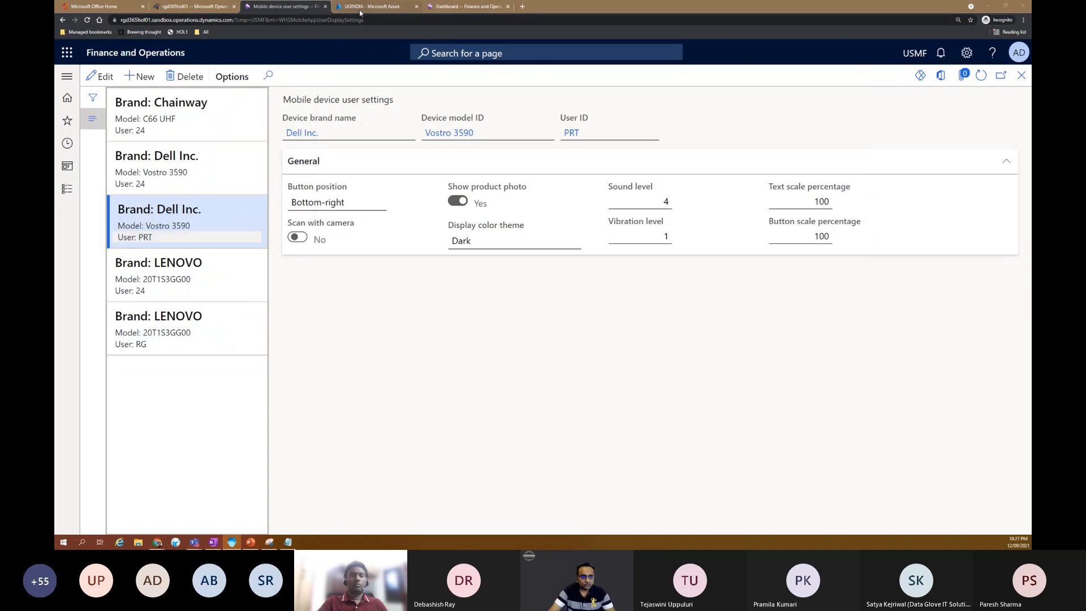
click(370, 6)
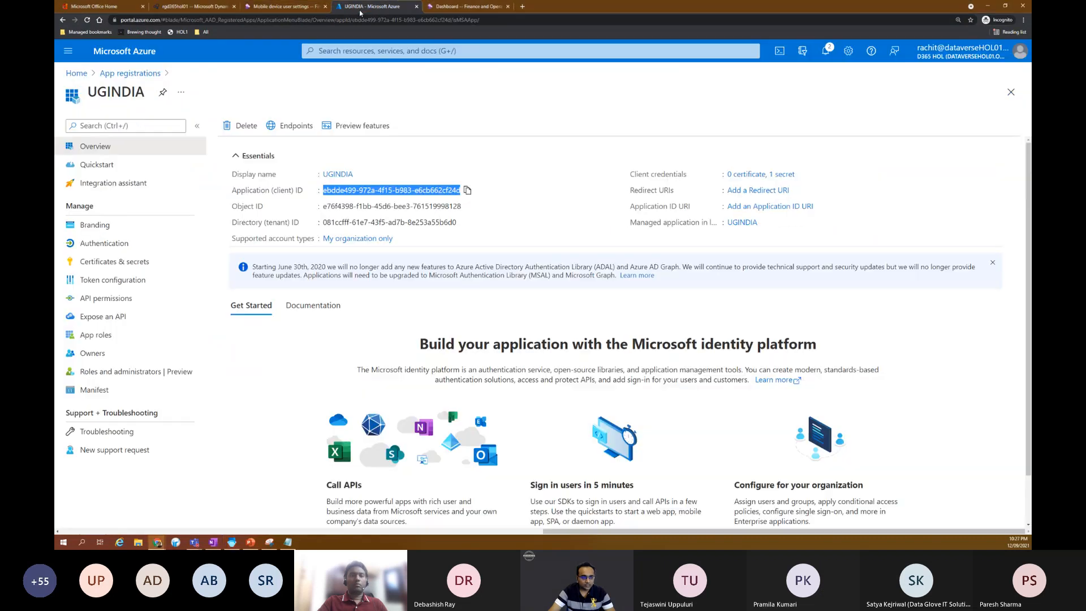
click(130, 268)
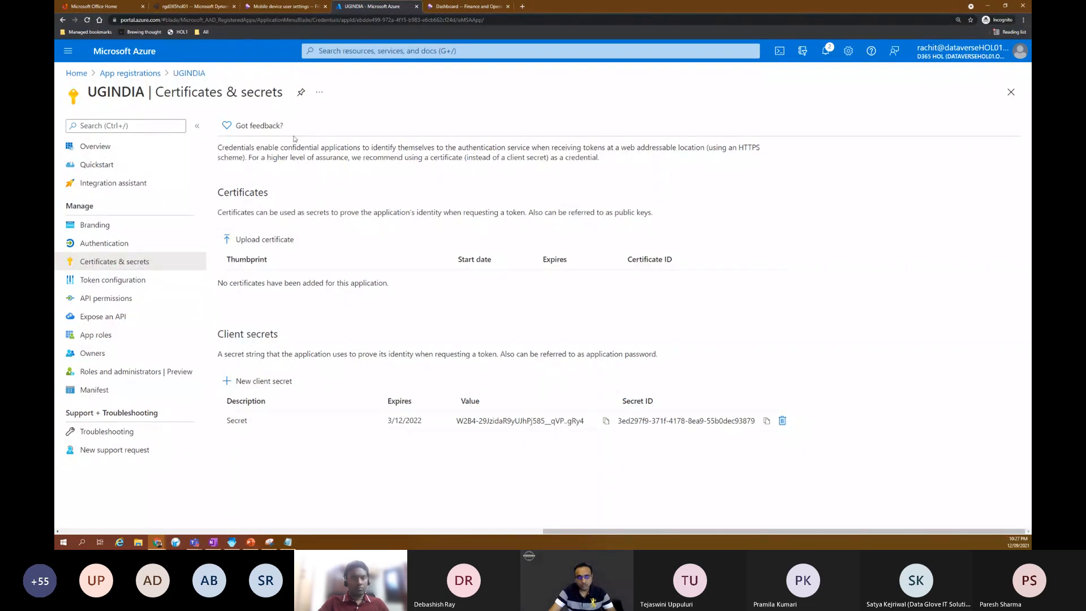
Step: Return to the Warehouse Management app, save the WMApp connection settings, and connect
click(232, 543)
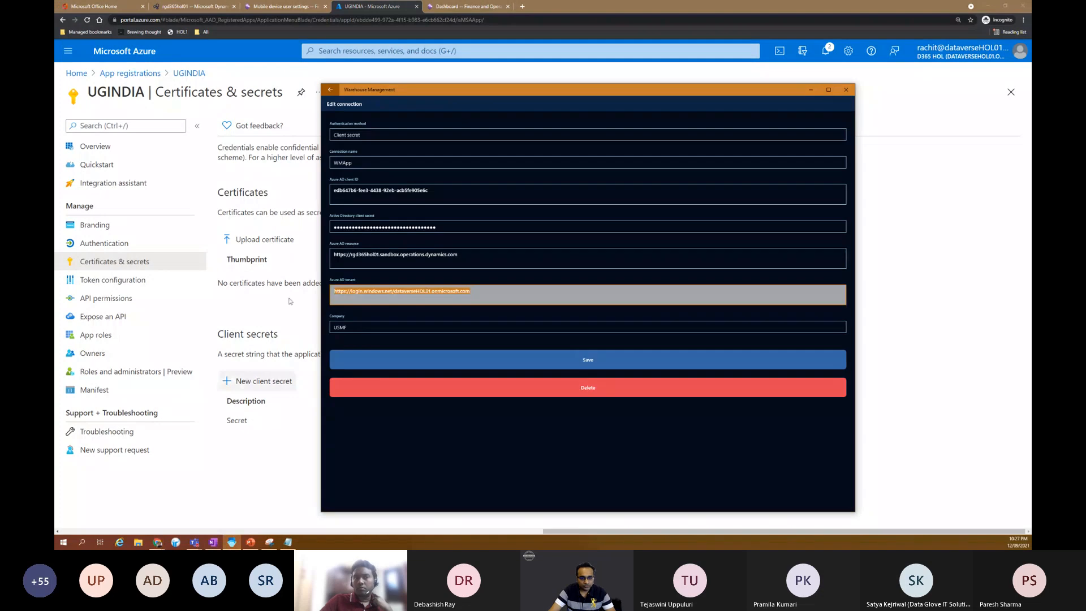
click(565, 362)
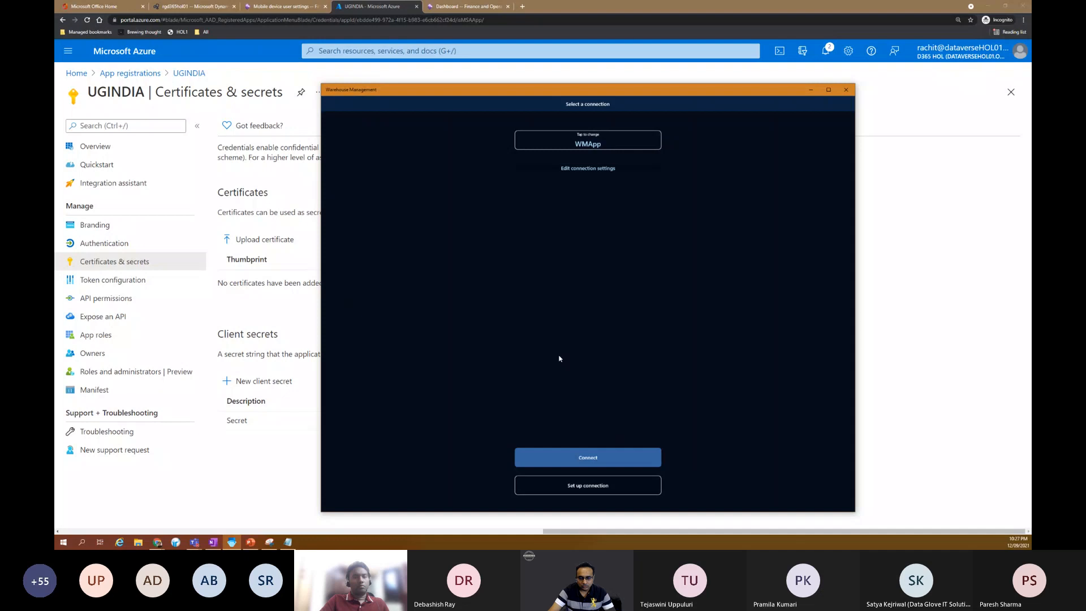
click(553, 453)
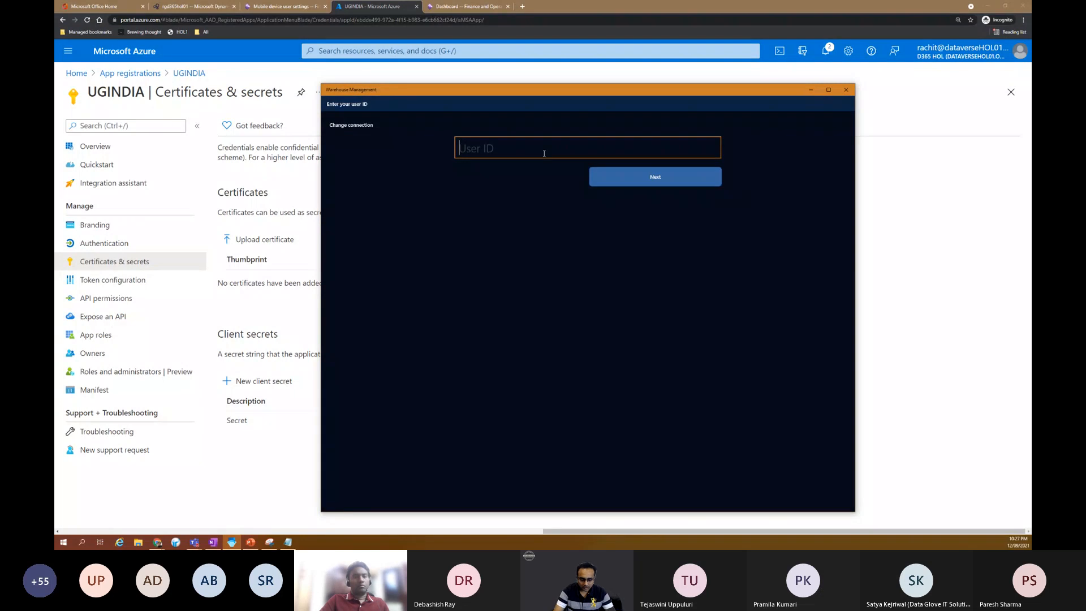
Step: Sign in to the warehouse app with user ID 24 and enter the account password
text(24)
key(Return)
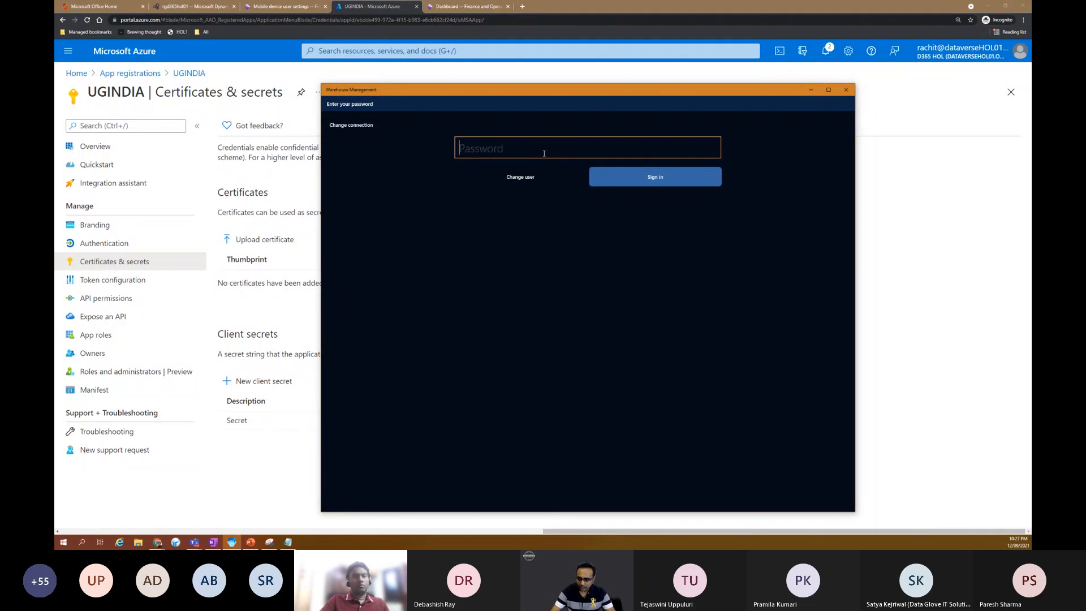
key(Return)
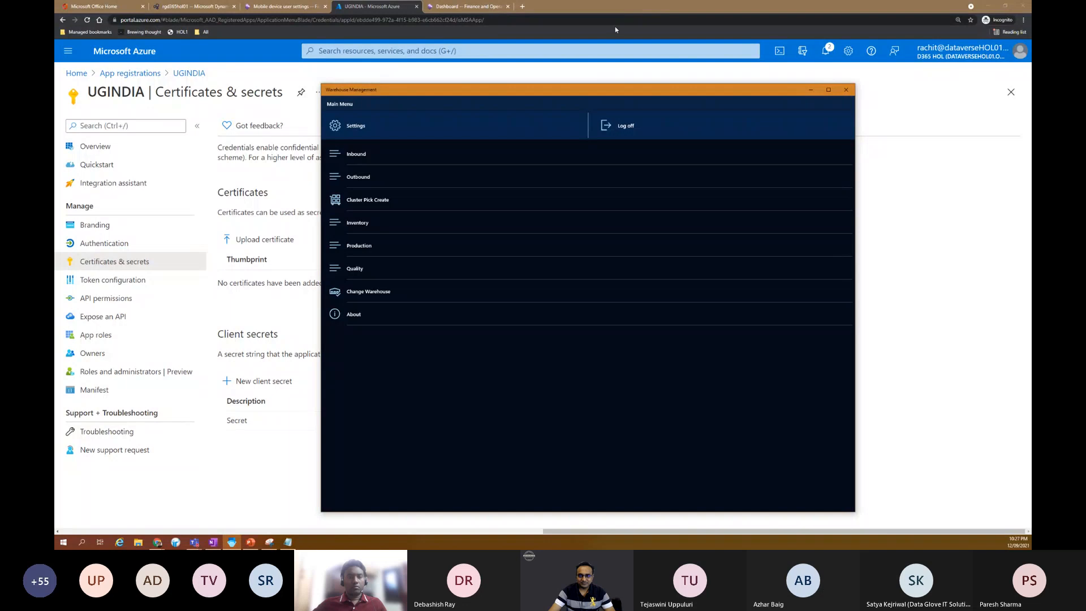
click(194, 541)
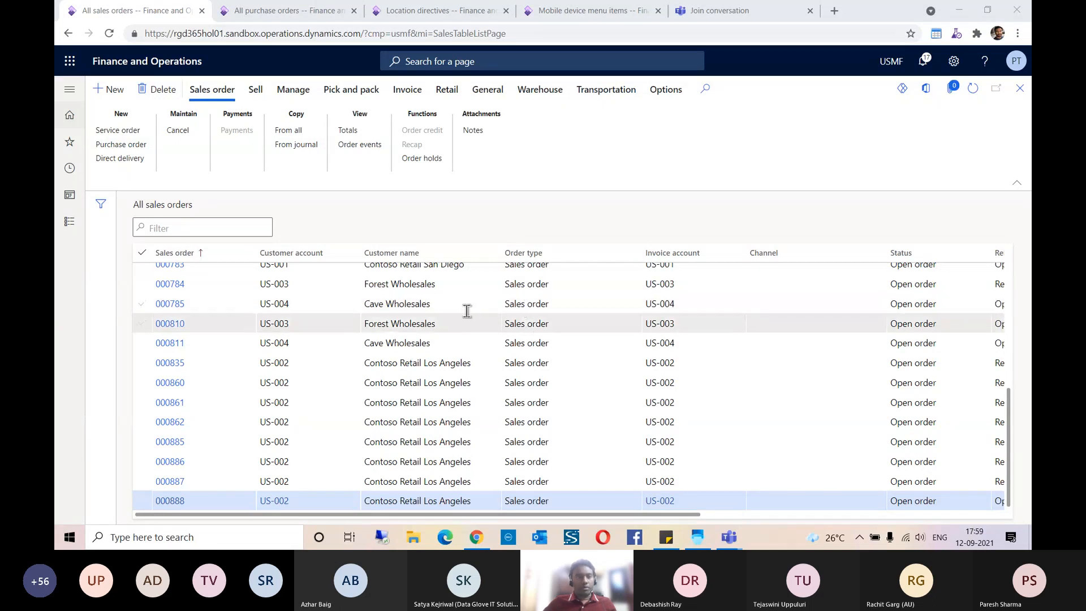
Step: Copy the purchase order number from the sticky note and open the All purchase orders list in Finance and Operations
click(663, 541)
double_click(753, 151)
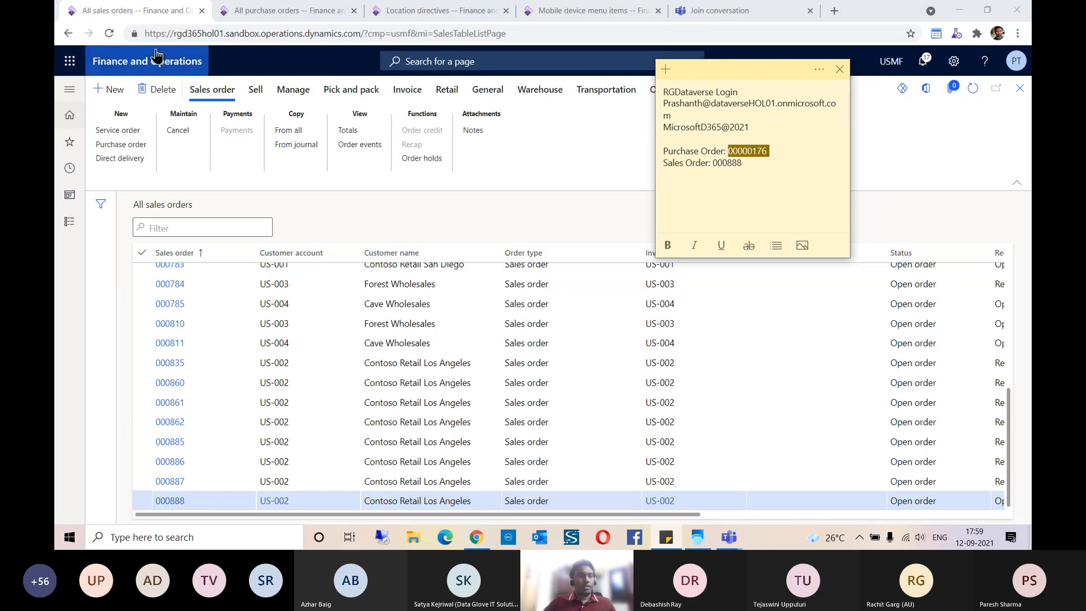
click(83, 145)
click(83, 145)
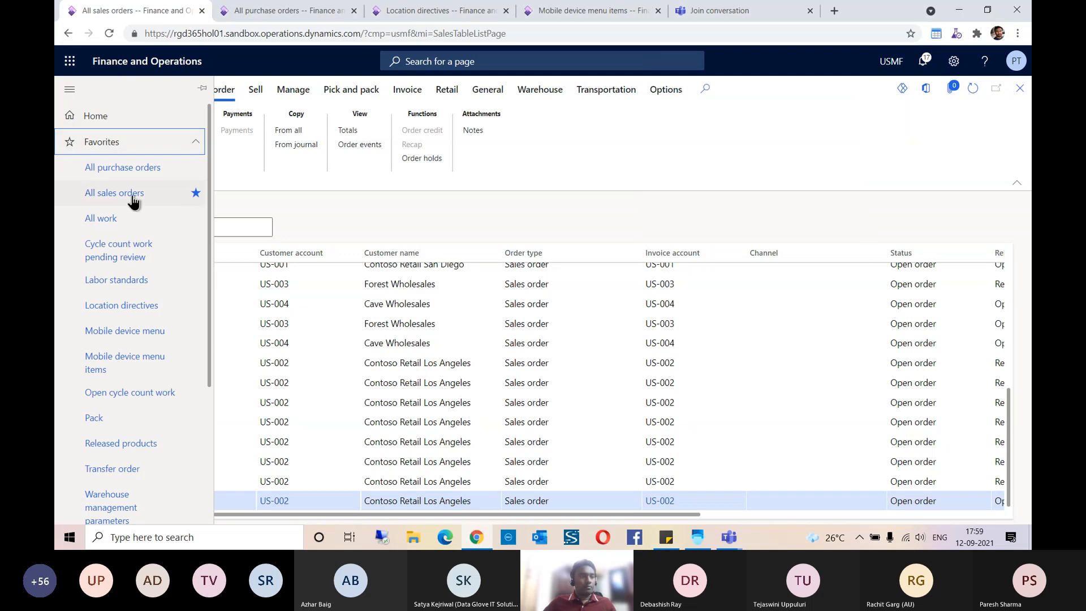
click(141, 172)
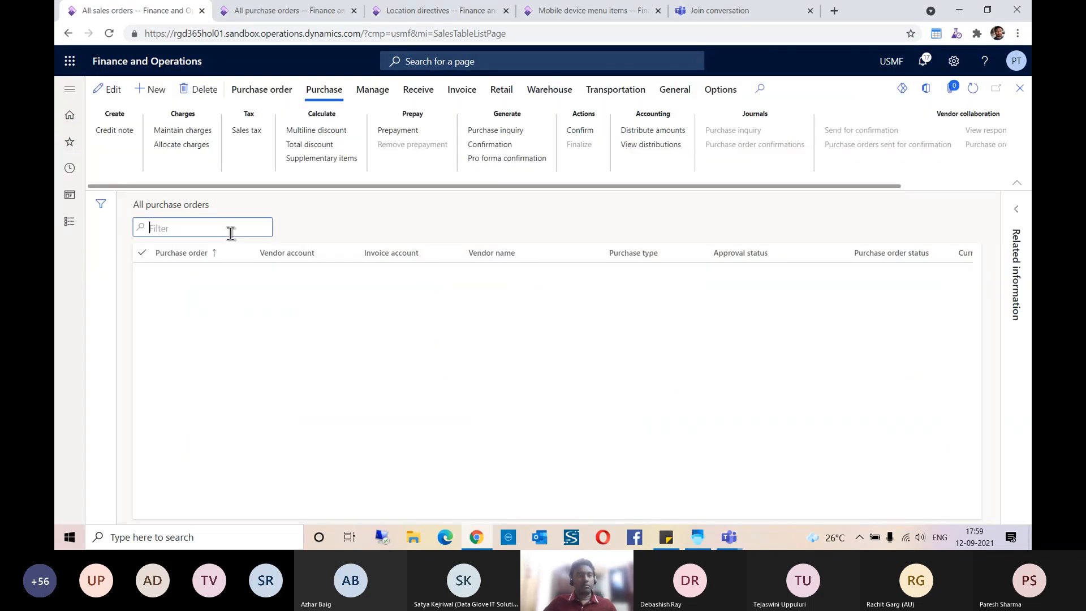
Step: Filter the list by the copied purchase order number, open the order, and view the site, warehouse and quantity on its line
click(199, 223)
text(00000176)
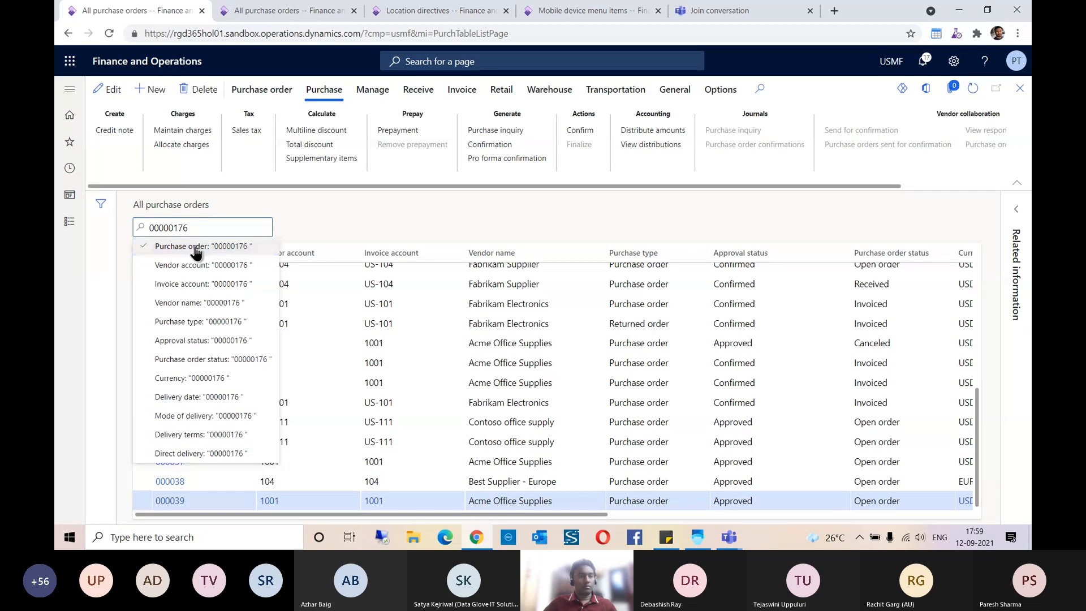
click(195, 246)
click(179, 277)
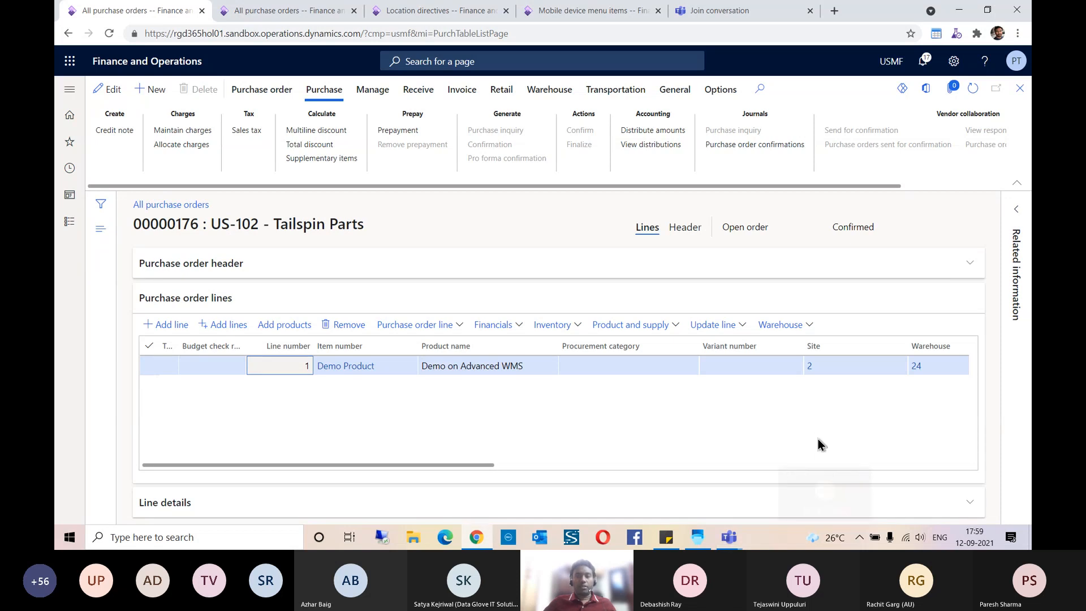
drag(514, 466, 639, 409)
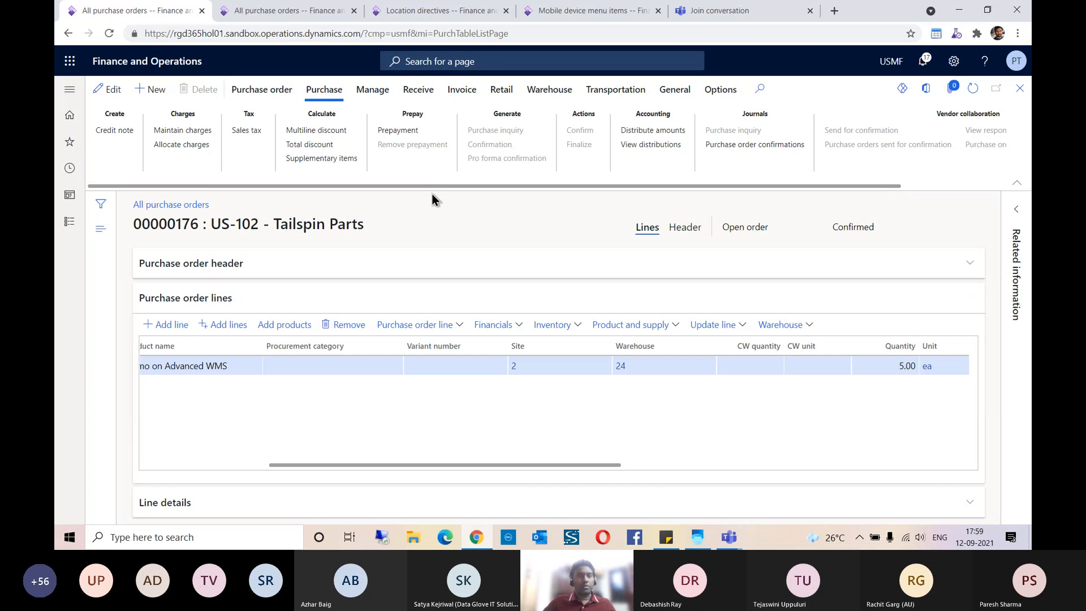
Step: Look up the Purchase Receive item in Mobile device menu items and view its settings
click(548, 11)
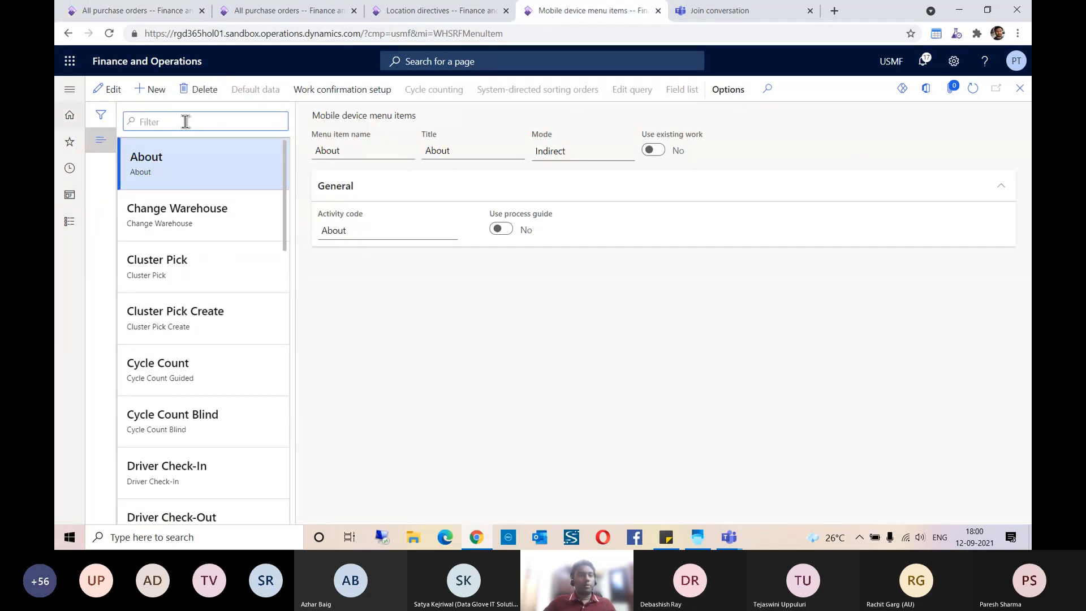
text(Purch)
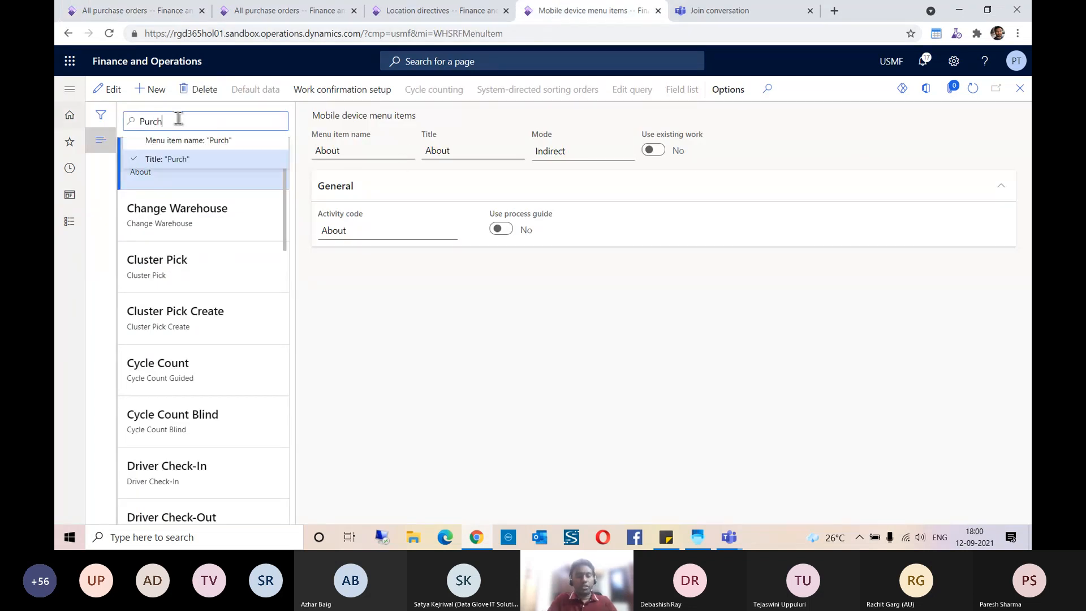
text(ase receive)
key(Return)
click(226, 170)
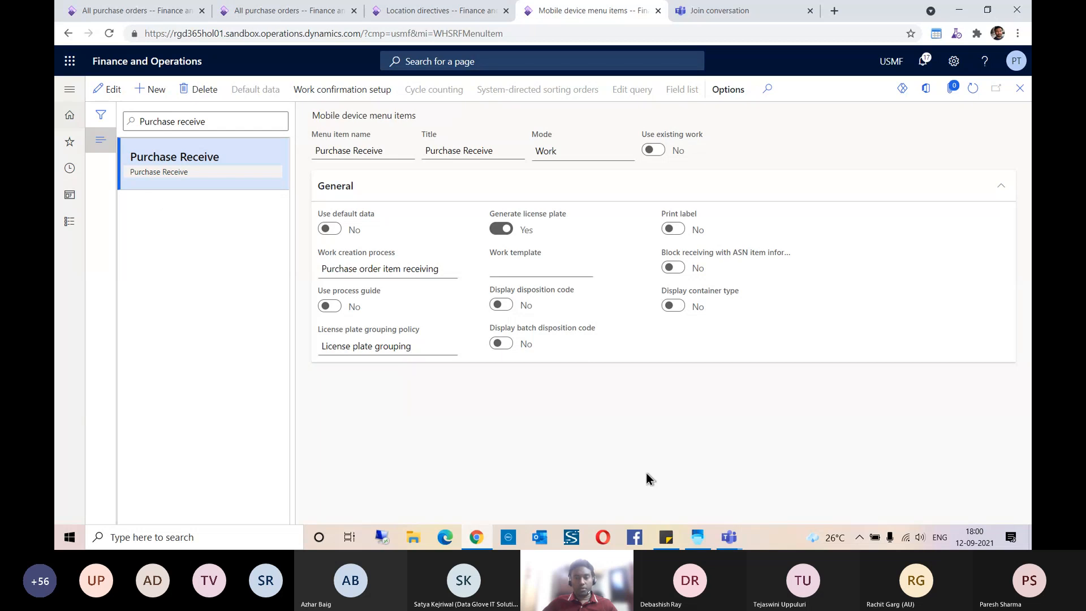
Step: Switch to the Warehouse Management app, change the warehouse to 24, and return to the main menu
click(695, 532)
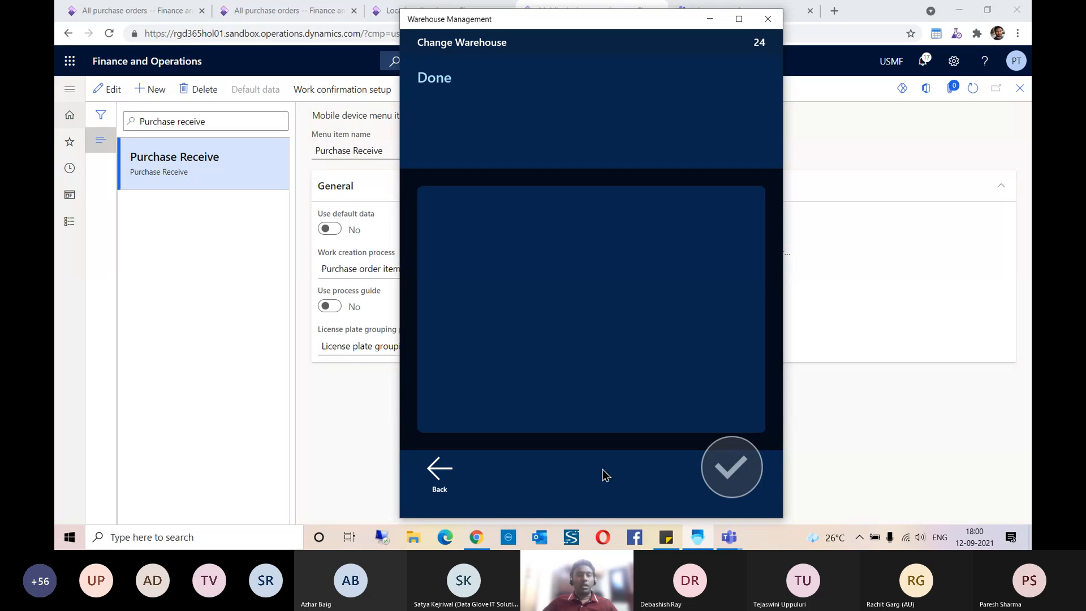
click(438, 475)
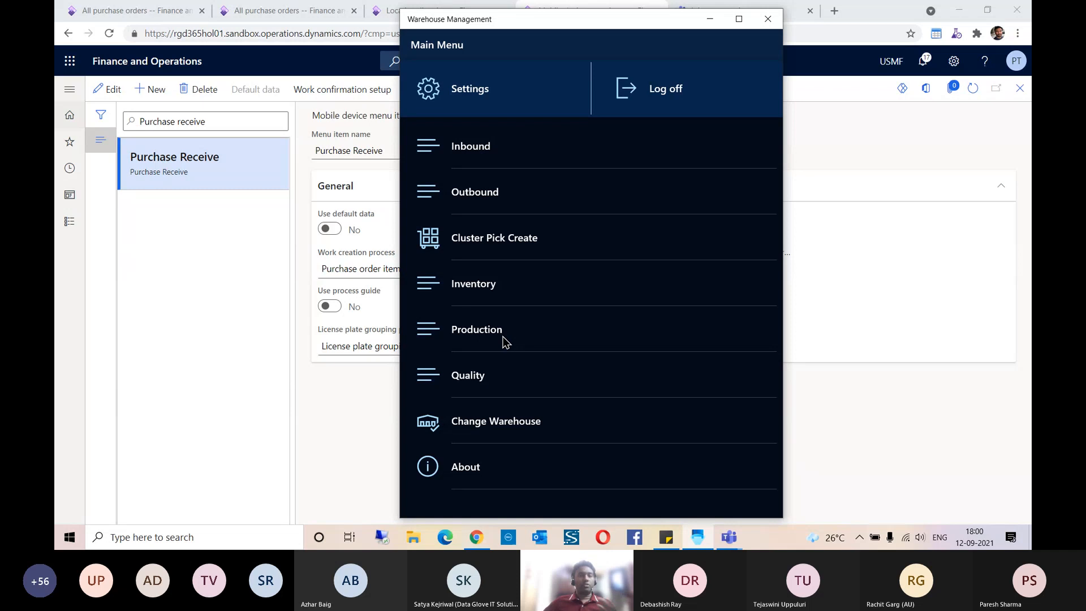
click(520, 426)
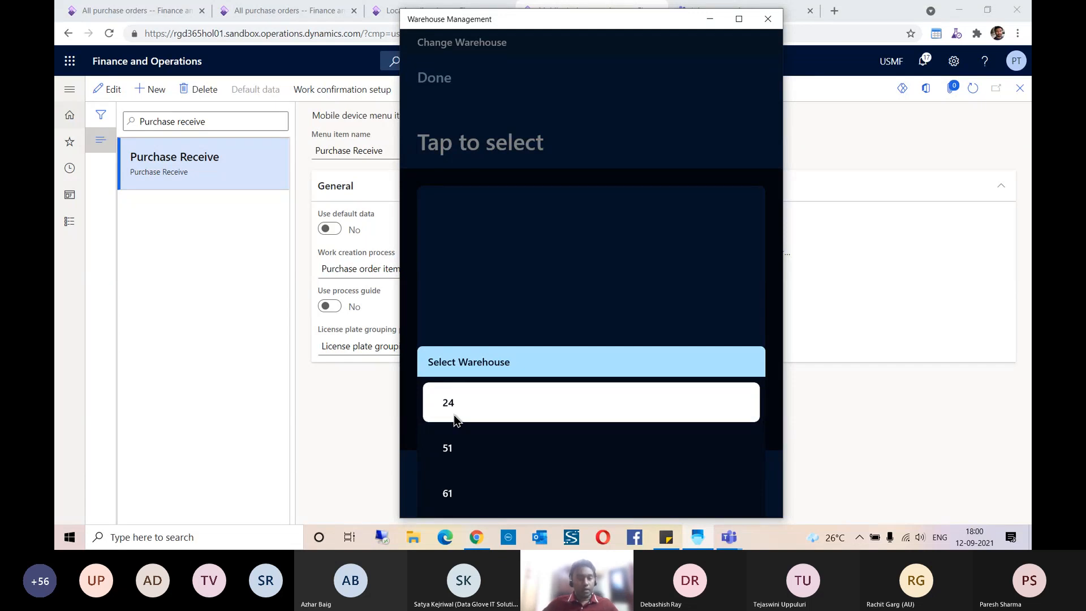
click(454, 418)
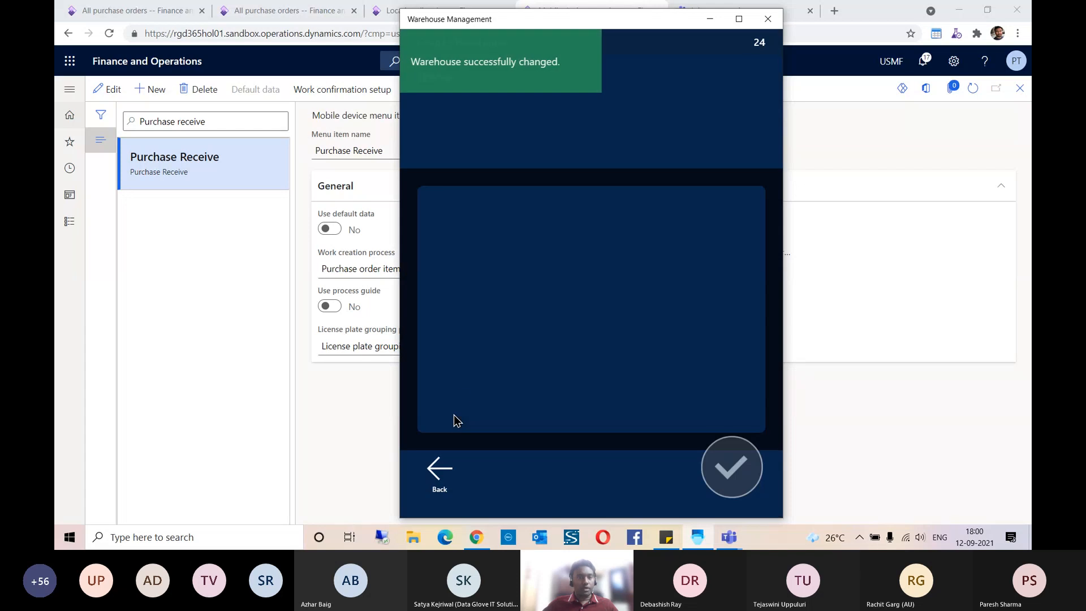
click(457, 484)
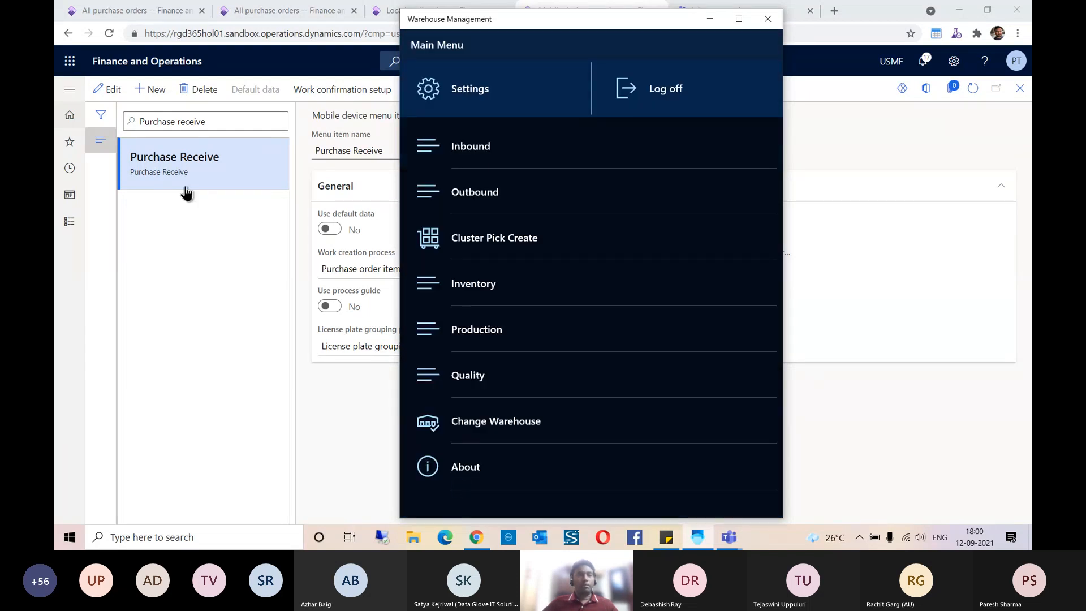
Step: Start the inbound Purchase Receive task and submit the purchase order number copied from the sticky note
click(460, 155)
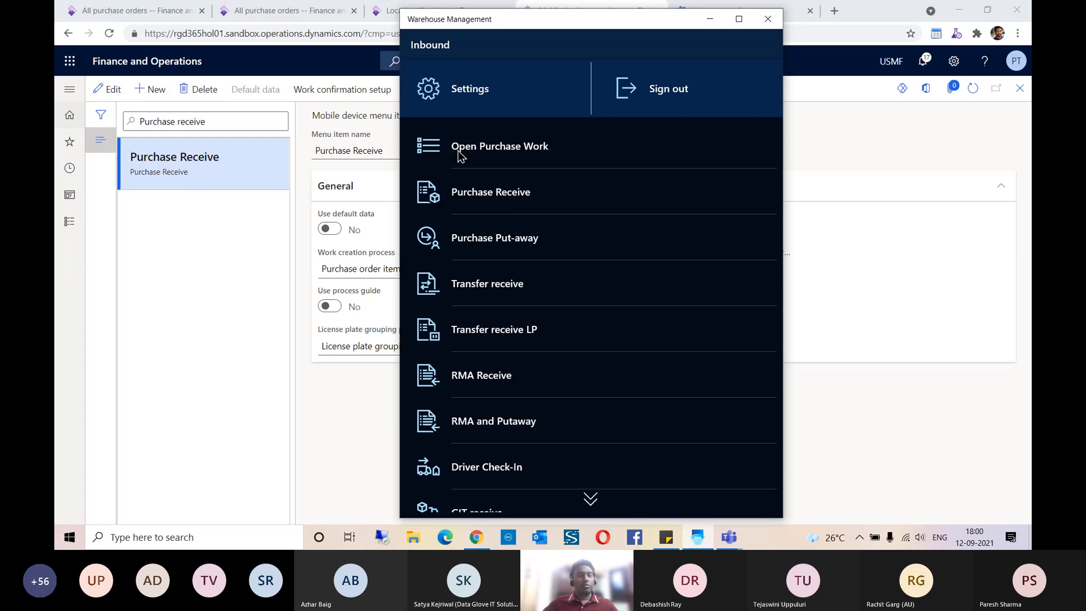
click(507, 202)
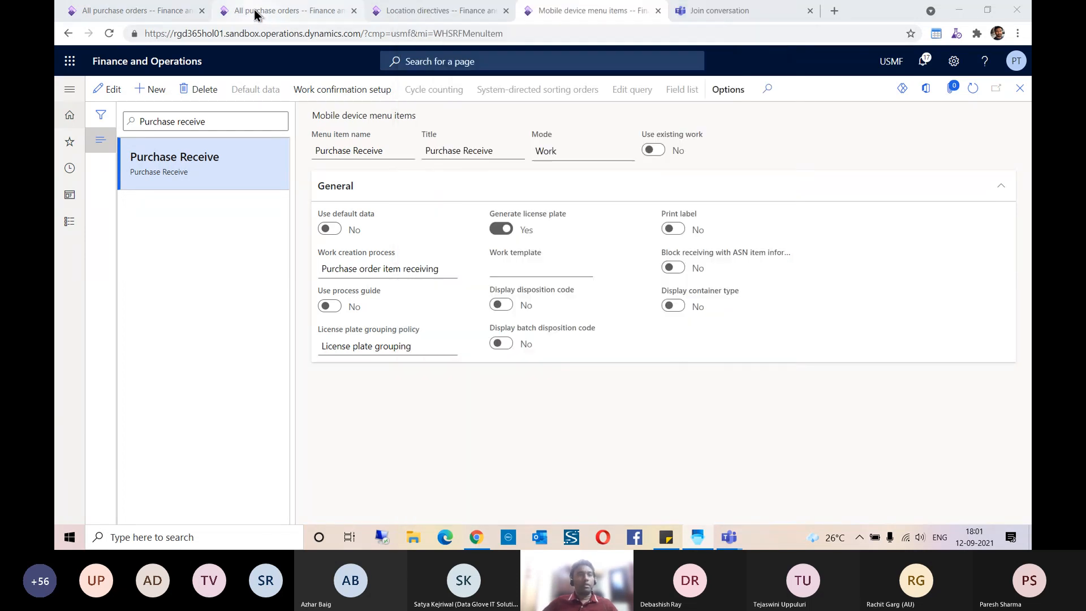
click(254, 13)
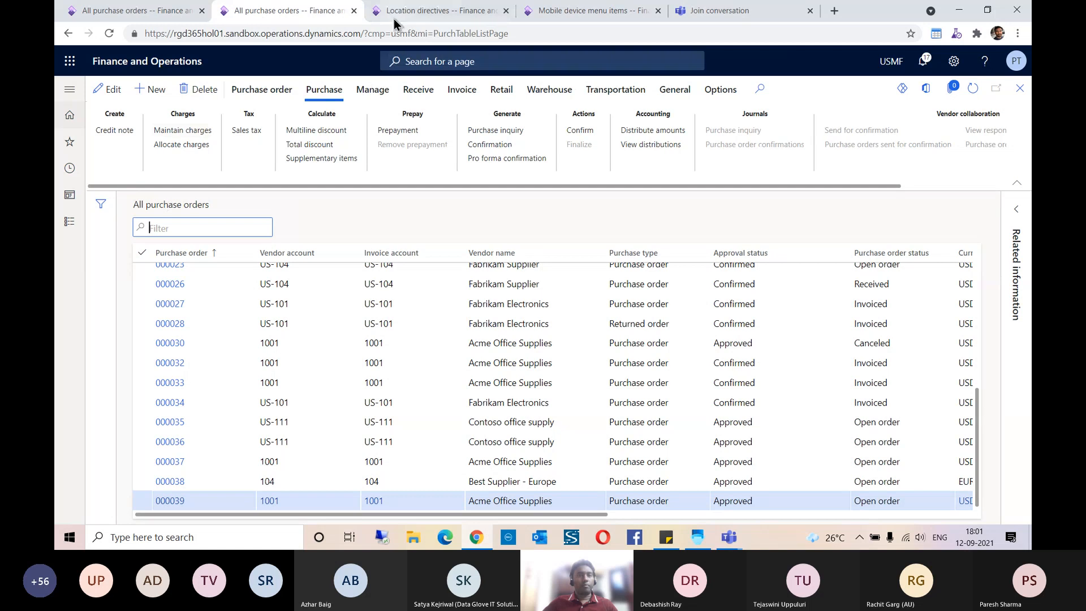
click(398, 11)
click(264, 19)
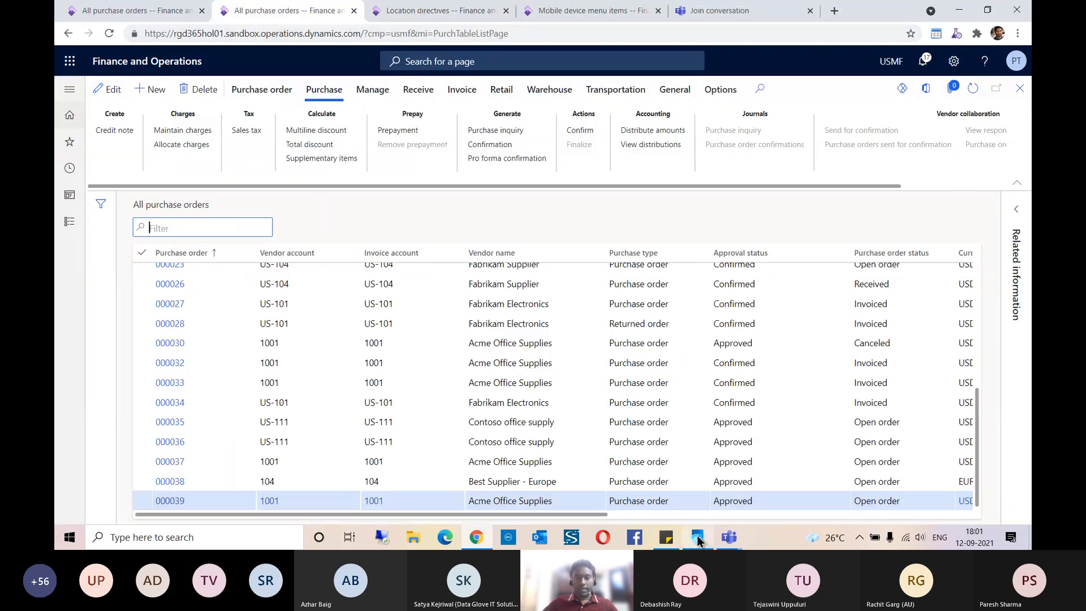
click(666, 537)
double_click(750, 151)
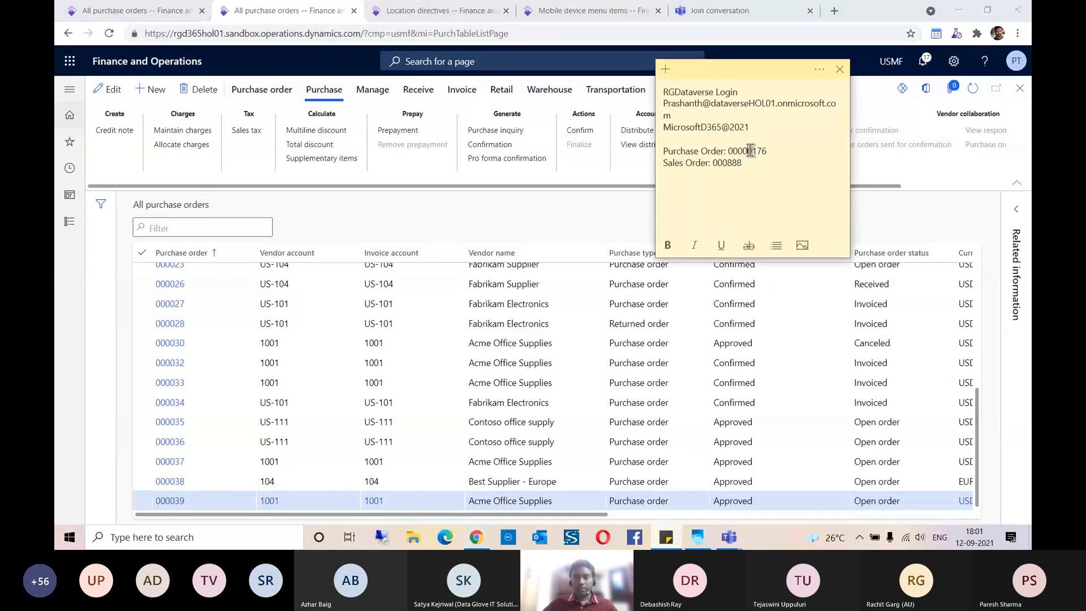
click(698, 540)
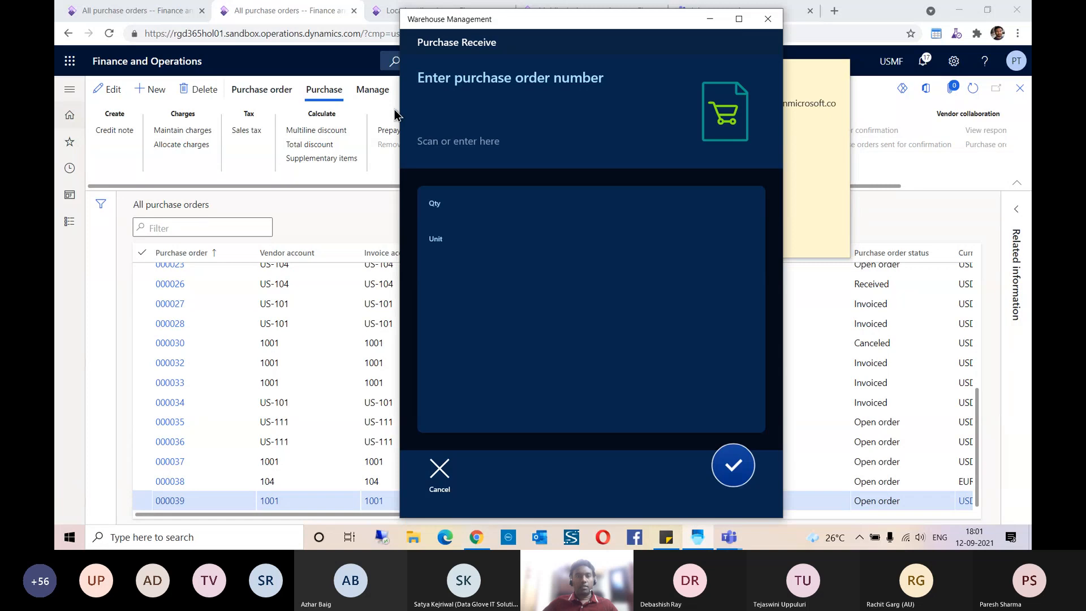
click(453, 115)
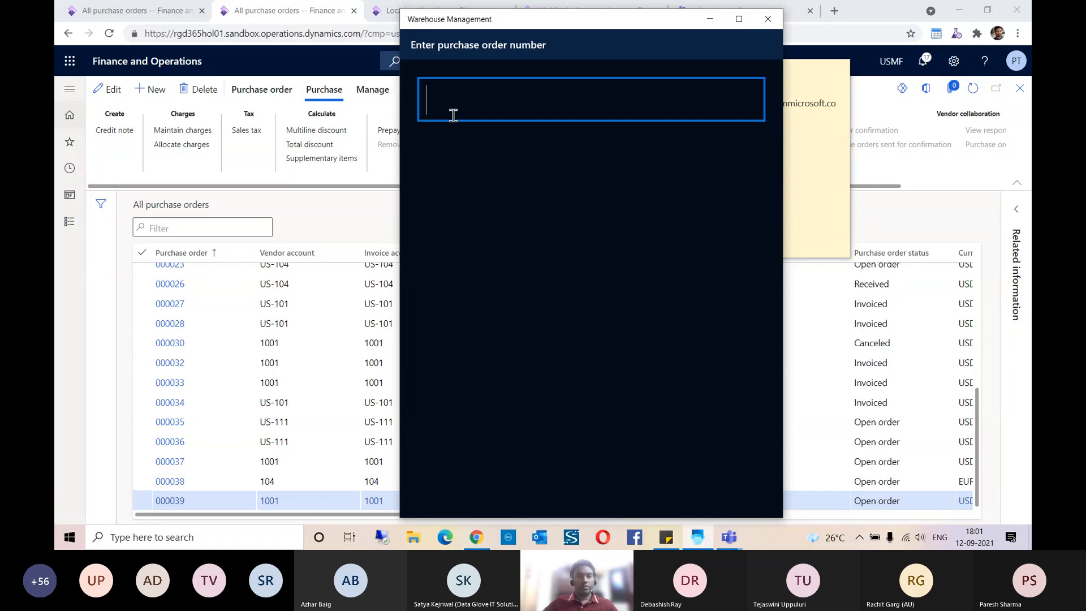
text(00000176)
key(Return)
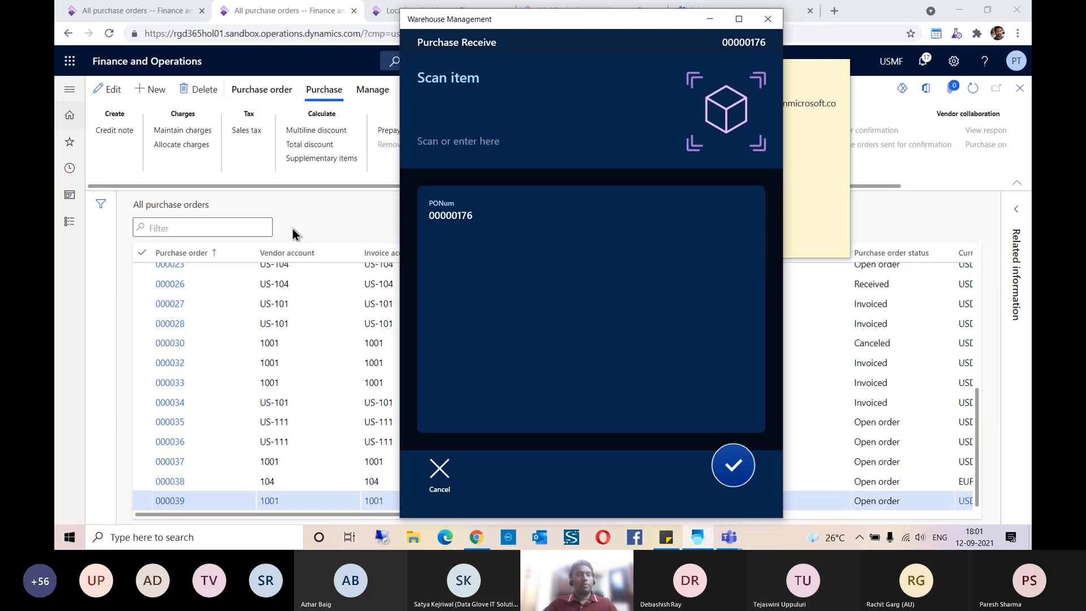
Step: Switch to Finance and Operations, filter All purchase orders by the same order number, and open the order
click(340, 216)
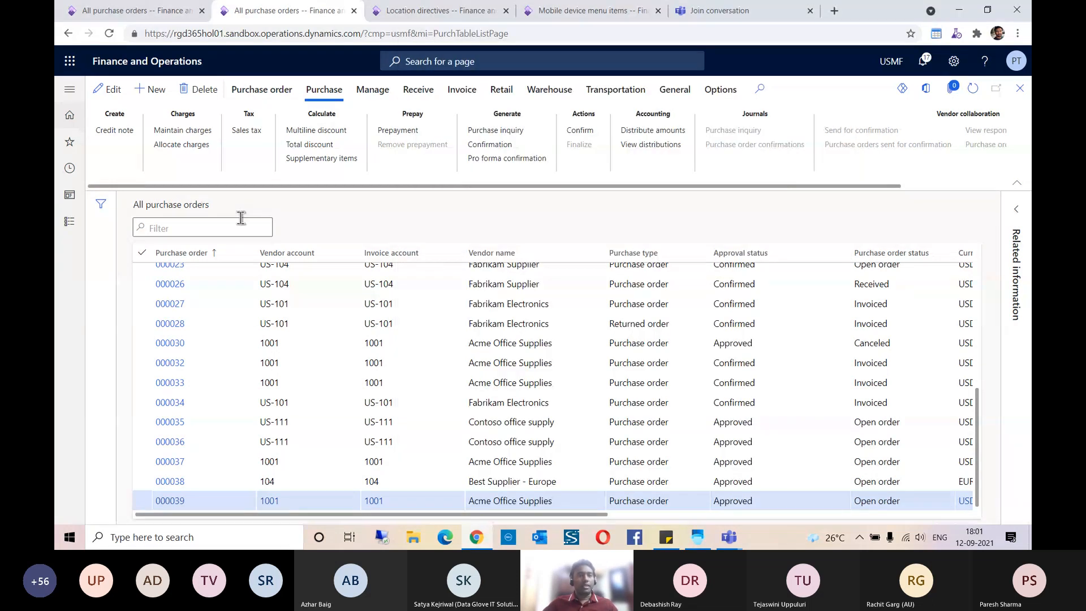
text(00000176)
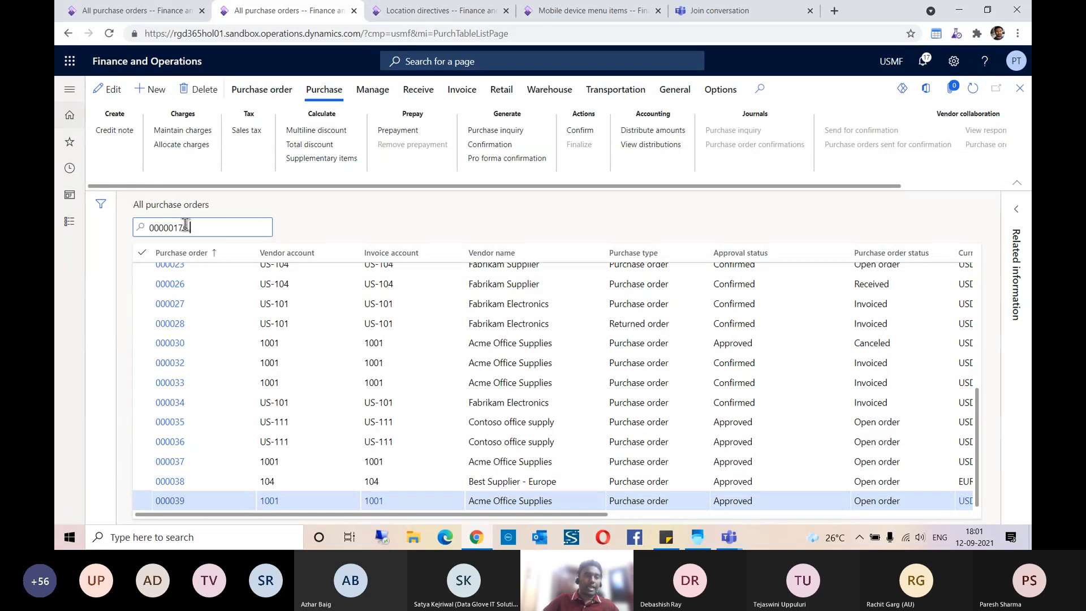
key(Return)
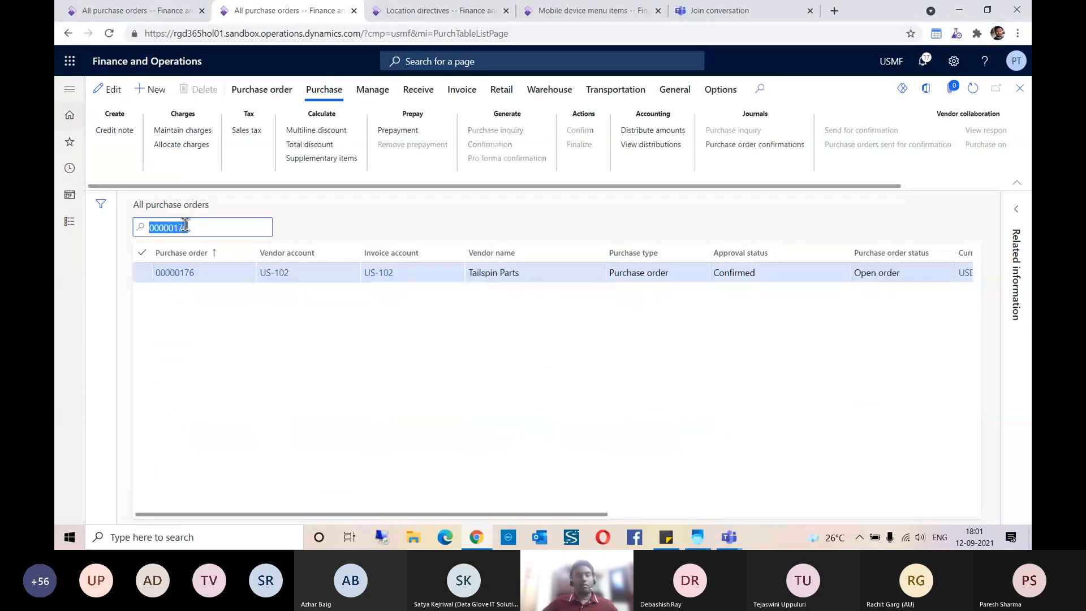
click(184, 274)
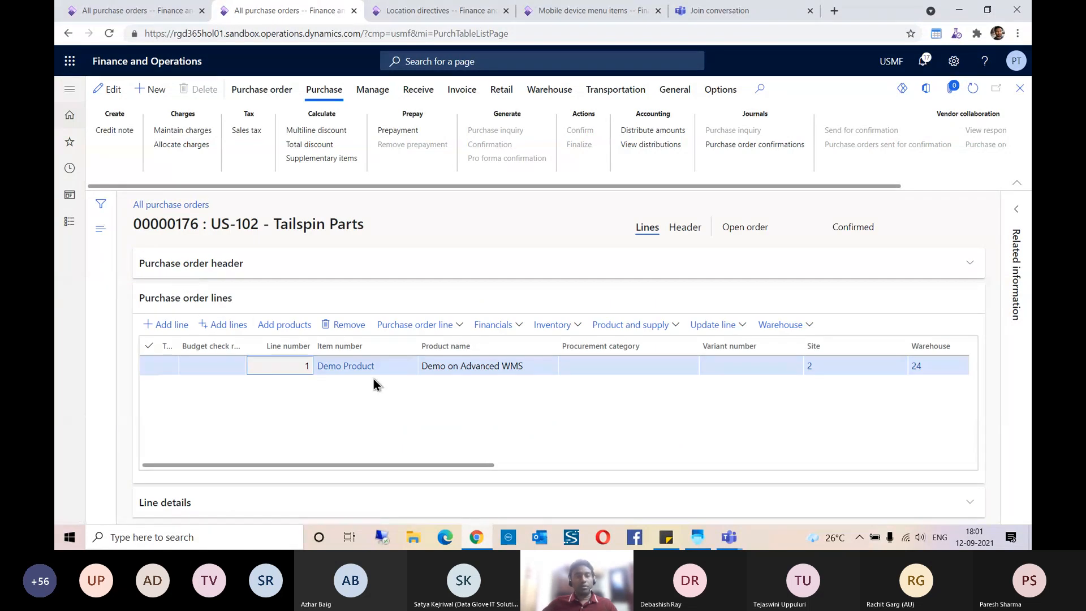
Step: Copy the item number Demo Product from the order line and submit it as the scanned item in the Warehouse Management app
drag(379, 374, 320, 374)
key(ctrl+c)
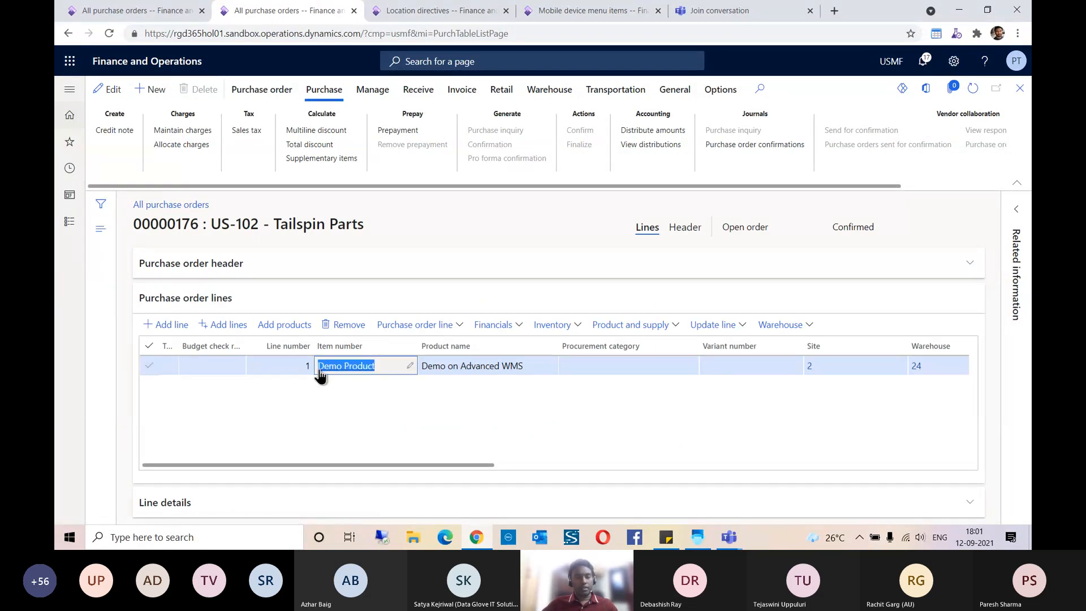
key(alt+Tab)
click(456, 113)
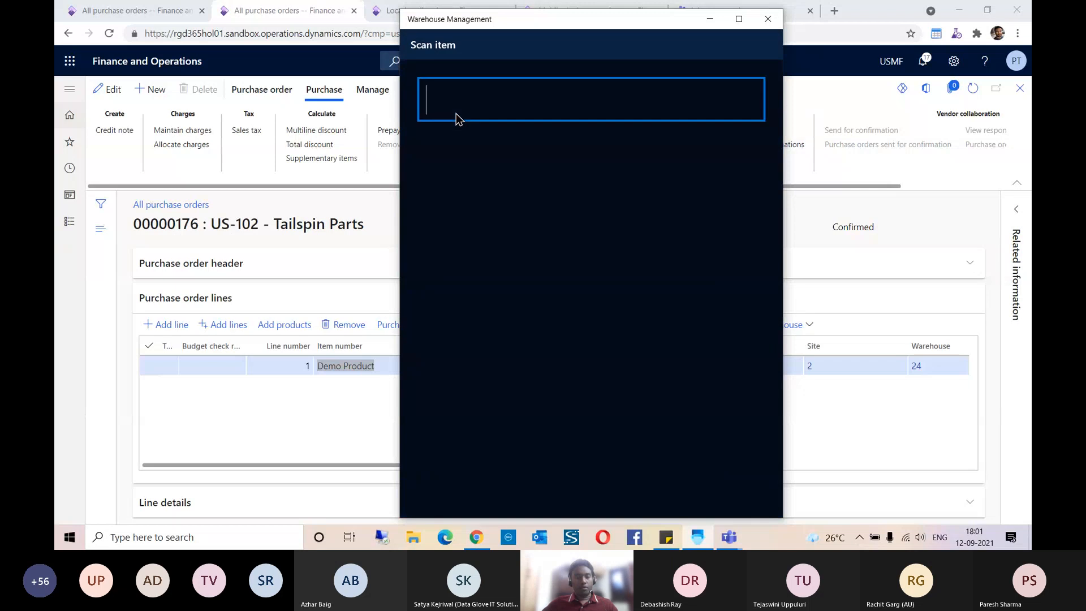
key(ctrl+v)
key(Return)
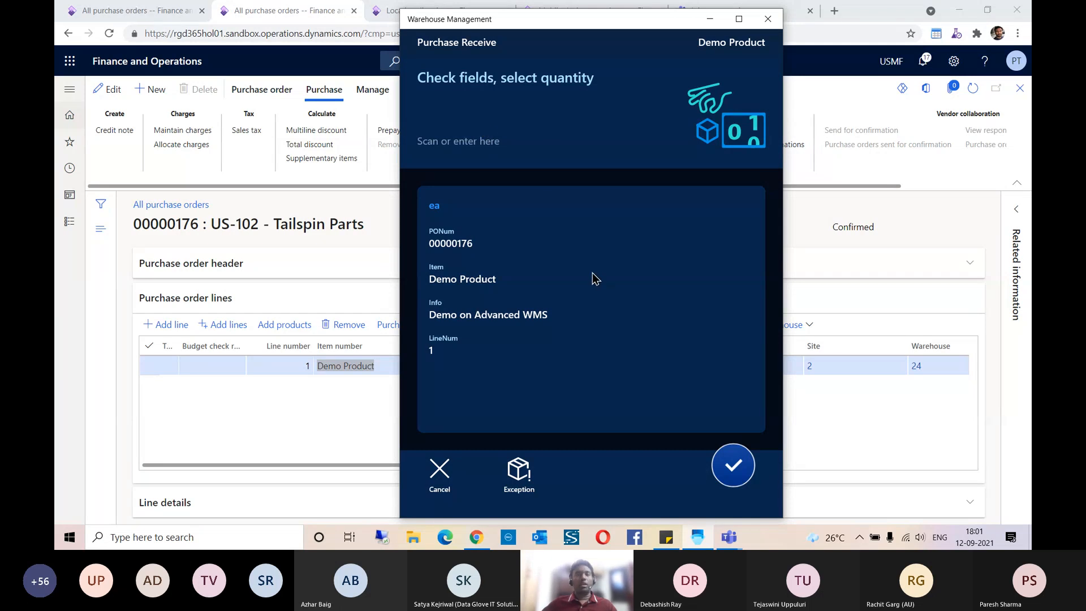
Step: Check the quantity on the purchase order line, enter 5 as the received quantity in the Warehouse Management app, and confirm the values
key(alt+Tab)
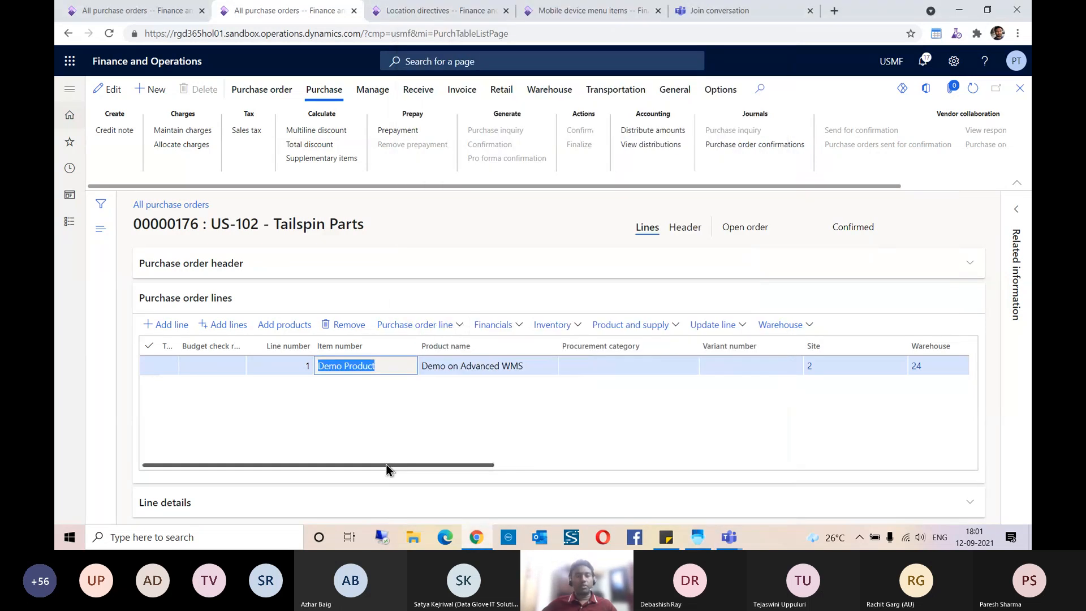
drag(391, 465, 570, 465)
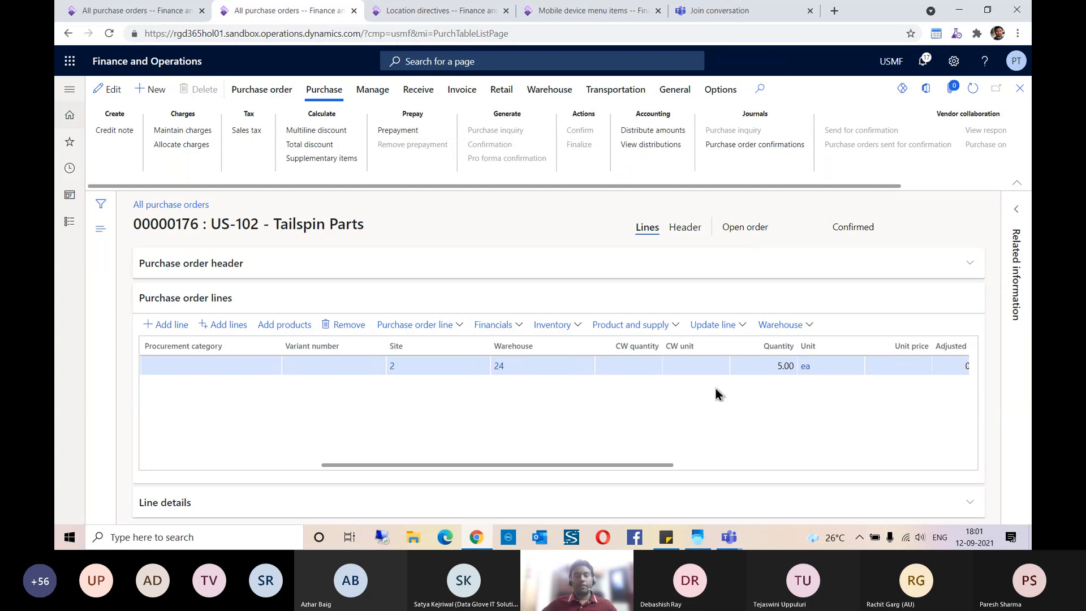
key(alt+Tab)
click(441, 107)
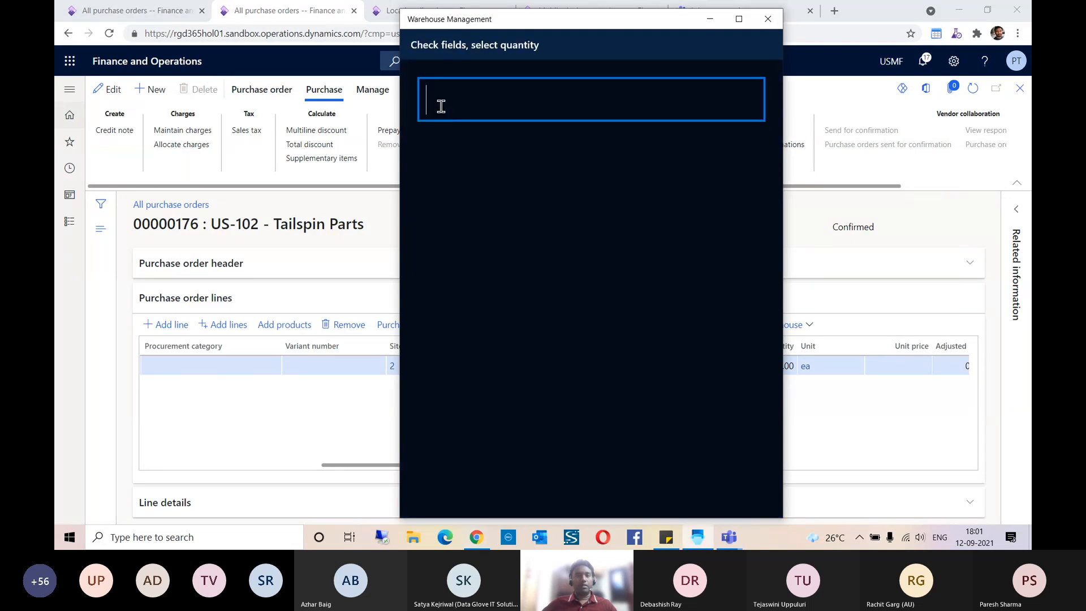
text(5)
key(Return)
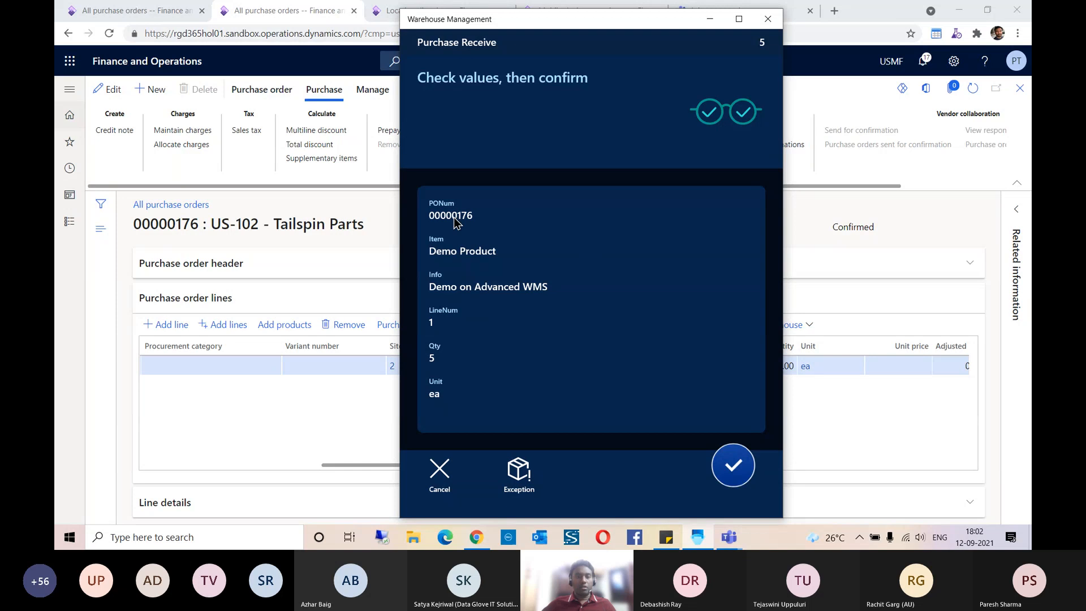
click(730, 467)
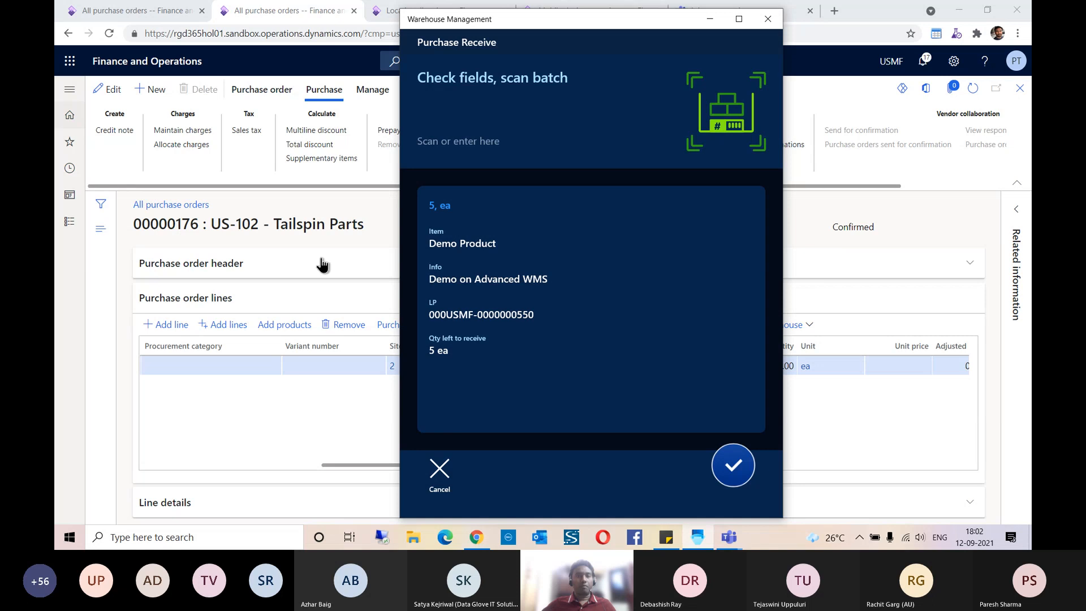
Step: Enter POBATCH005 as the batch number for the received Demo Product and submit it
click(474, 113)
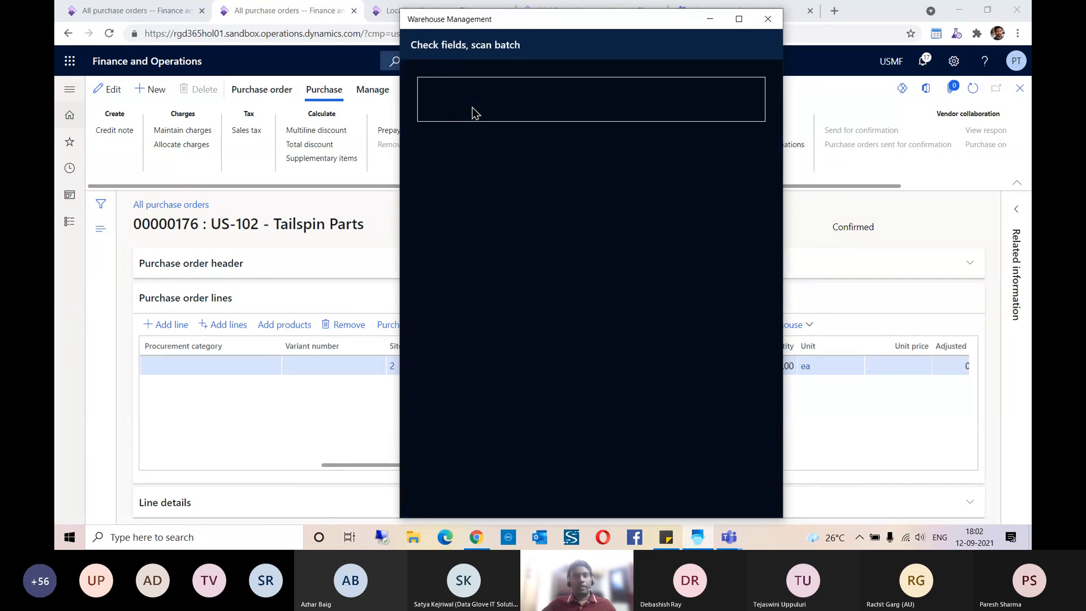
click(512, 186)
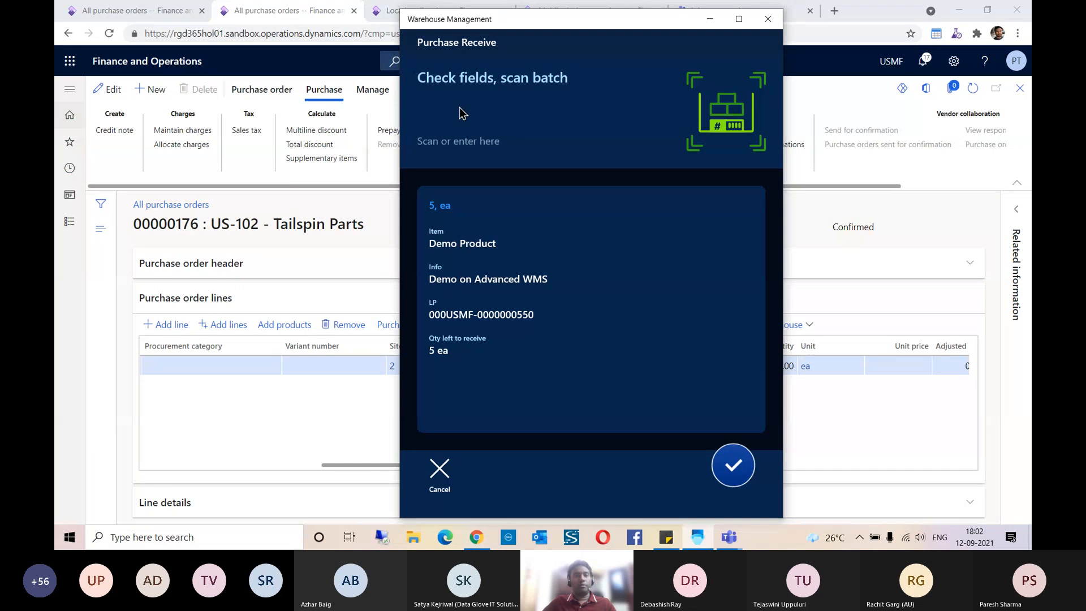
click(460, 107)
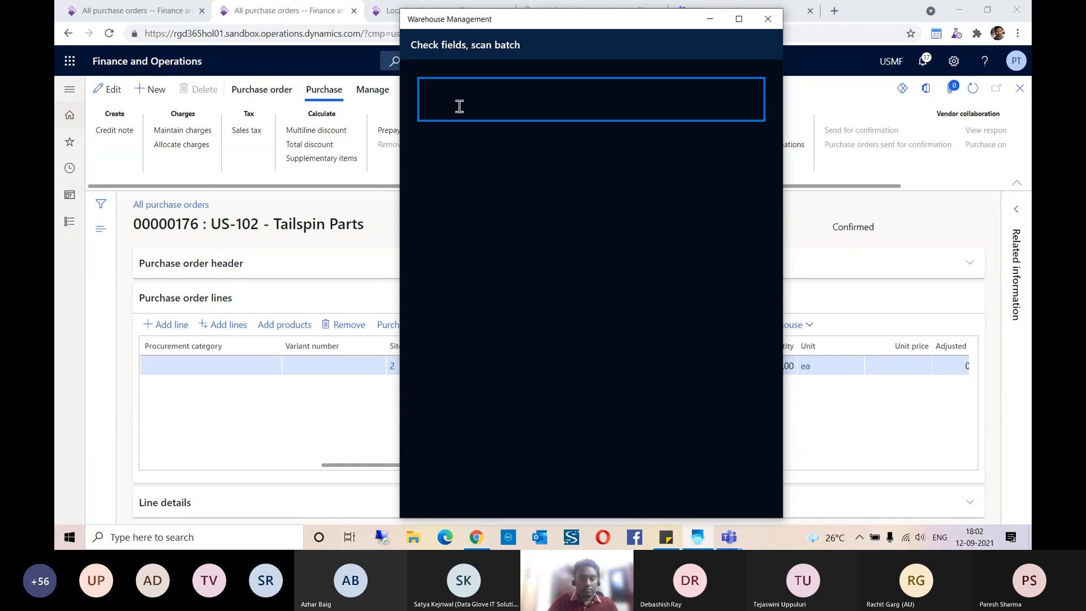
text(POBA)
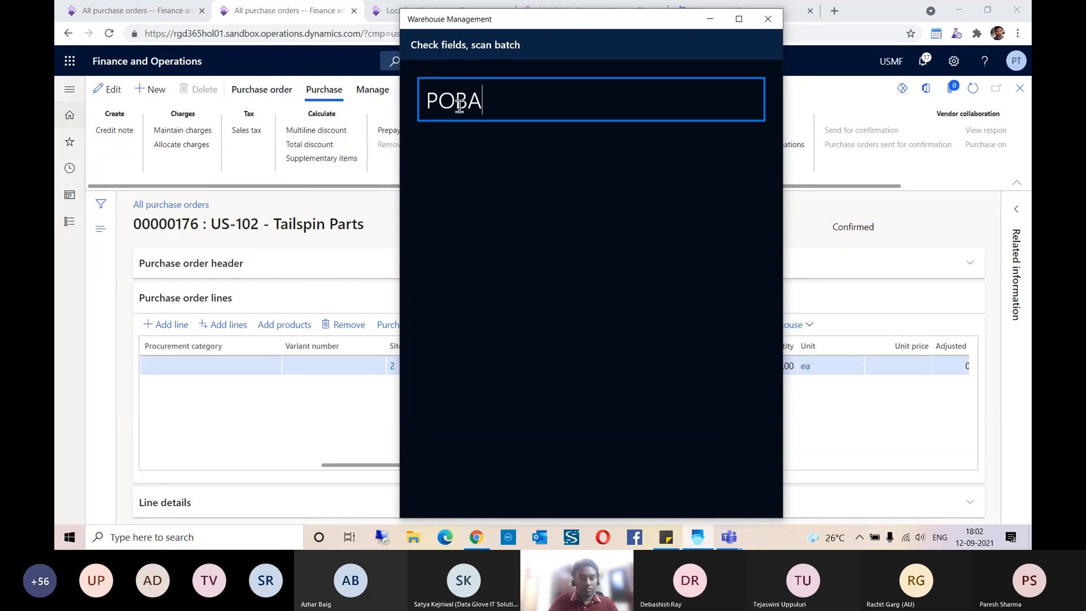
text(TCH005)
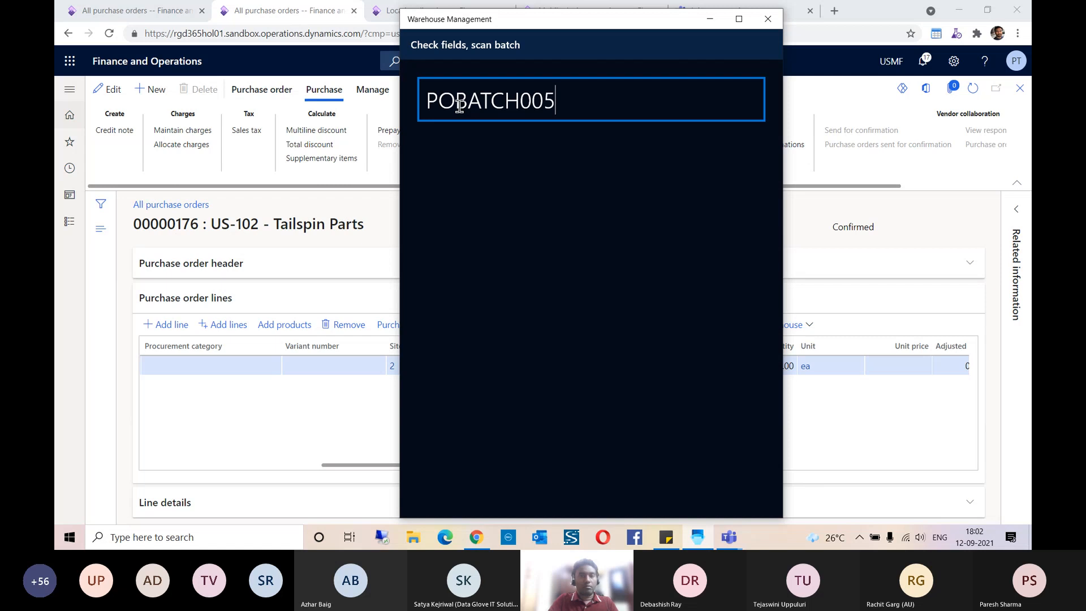
key(Return)
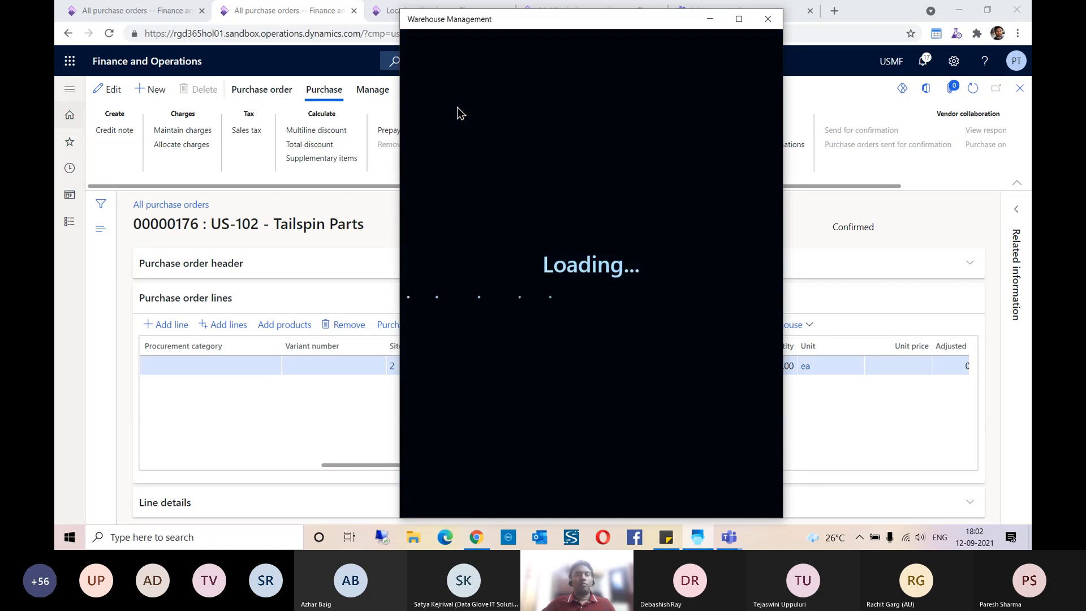
Step: Set the batch's expiration date to 09/09/2039 and submit it
click(486, 142)
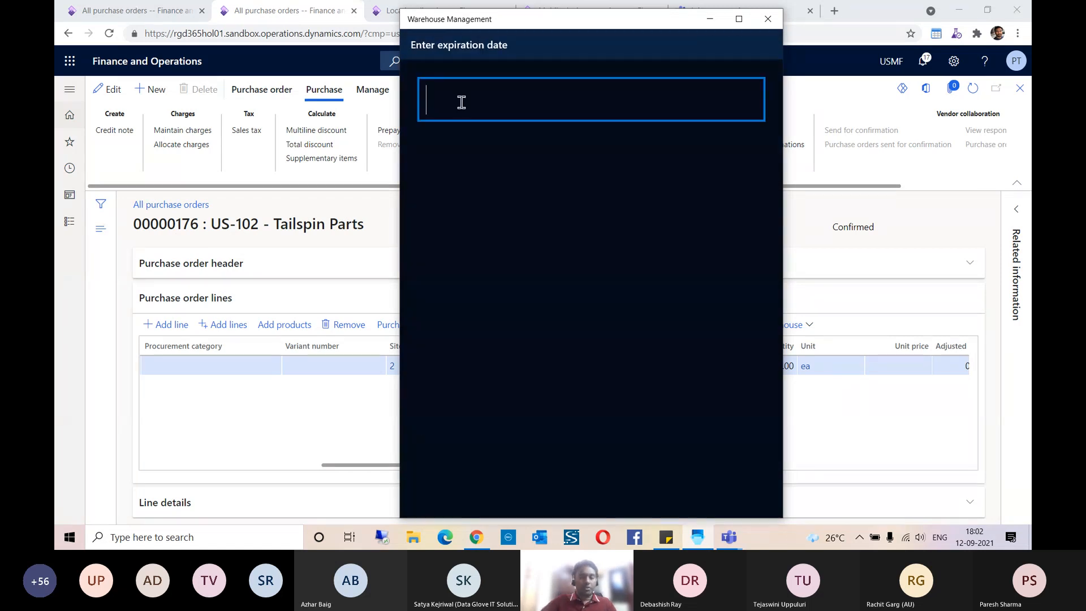
text(09/0)
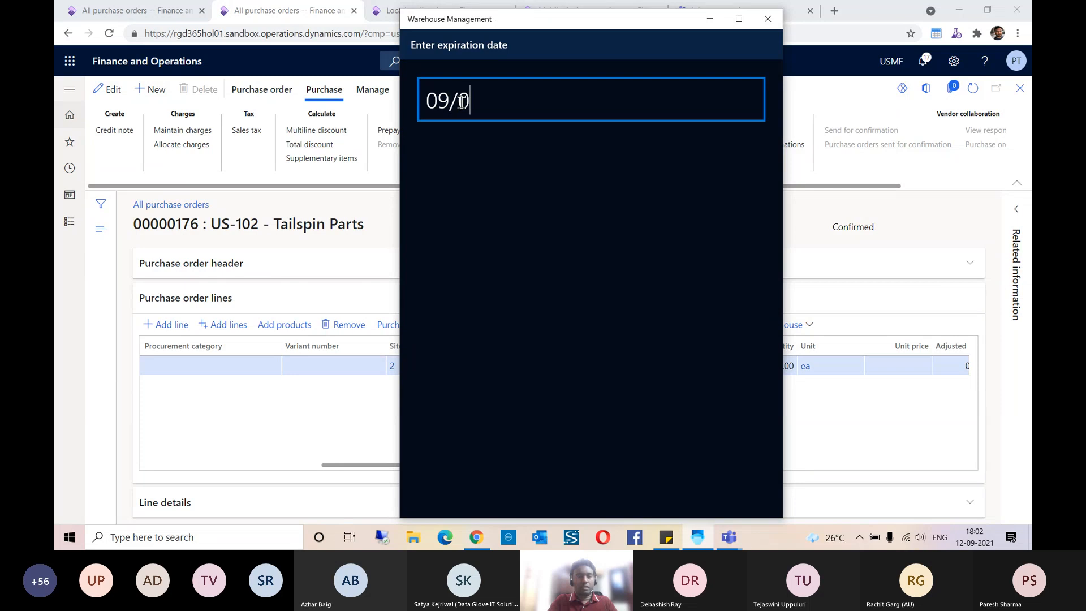
text(9/2039)
key(Return)
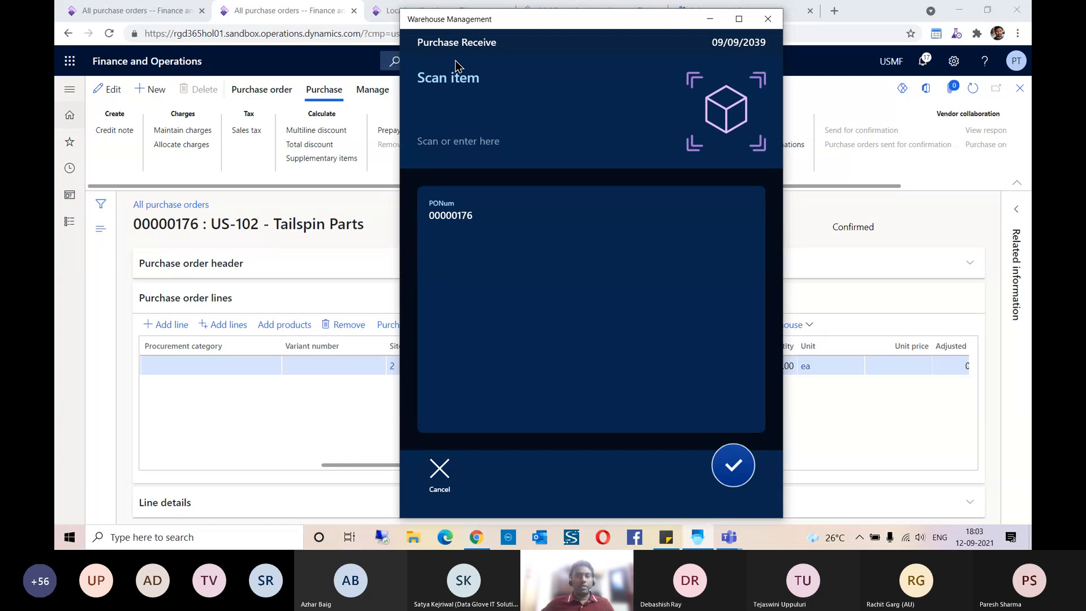
Step: Switch to Finance and Operations, open the warehouse work details of the purchase order line, and copy the work ID
click(710, 20)
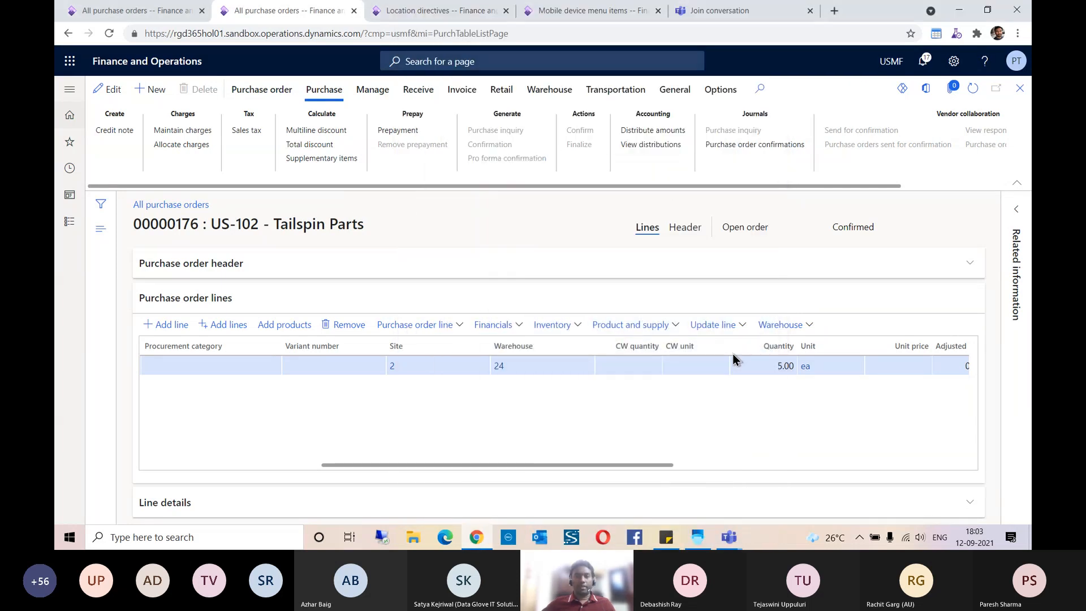
click(789, 330)
click(776, 362)
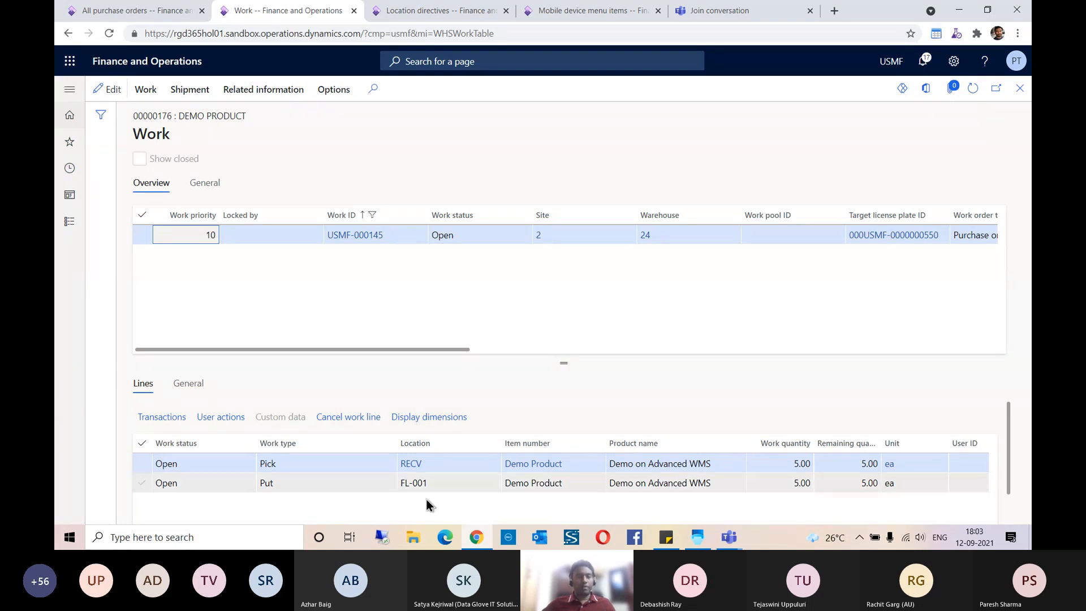
mouse_move(413, 467)
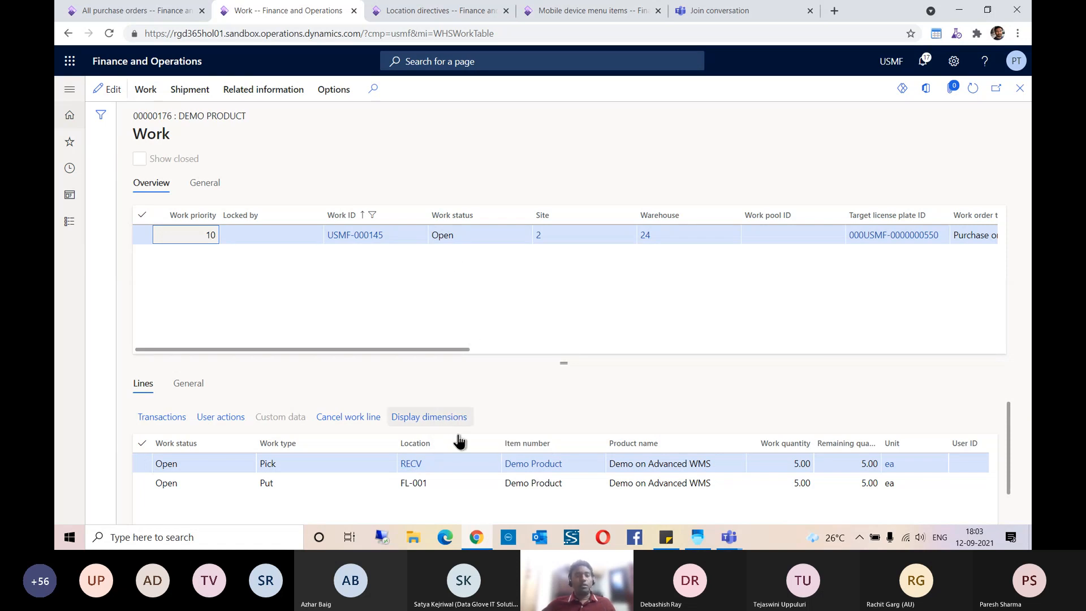
click(414, 485)
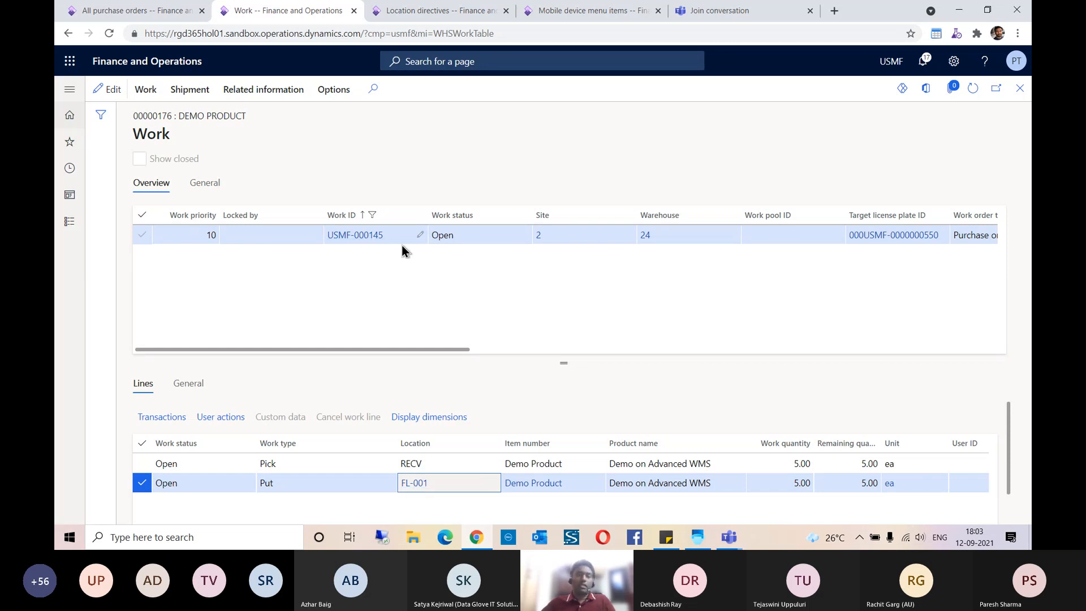
drag(391, 244, 331, 240)
key(ctrl+c)
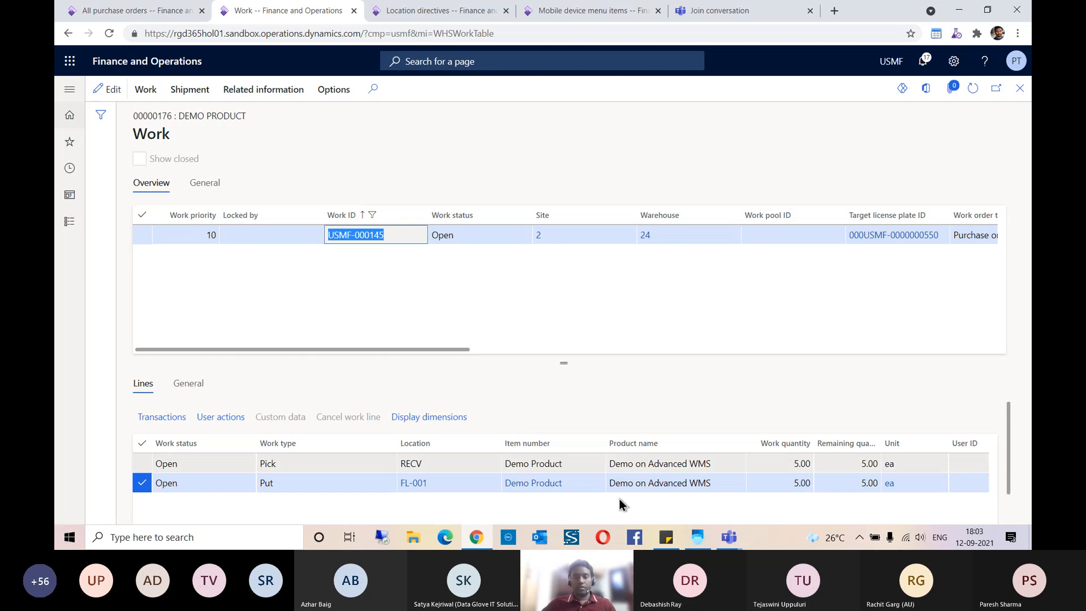
Step: Return to the Warehouse Management app, leave Purchase Receive, start Purchase Put-away, and submit the copied work ID
click(702, 542)
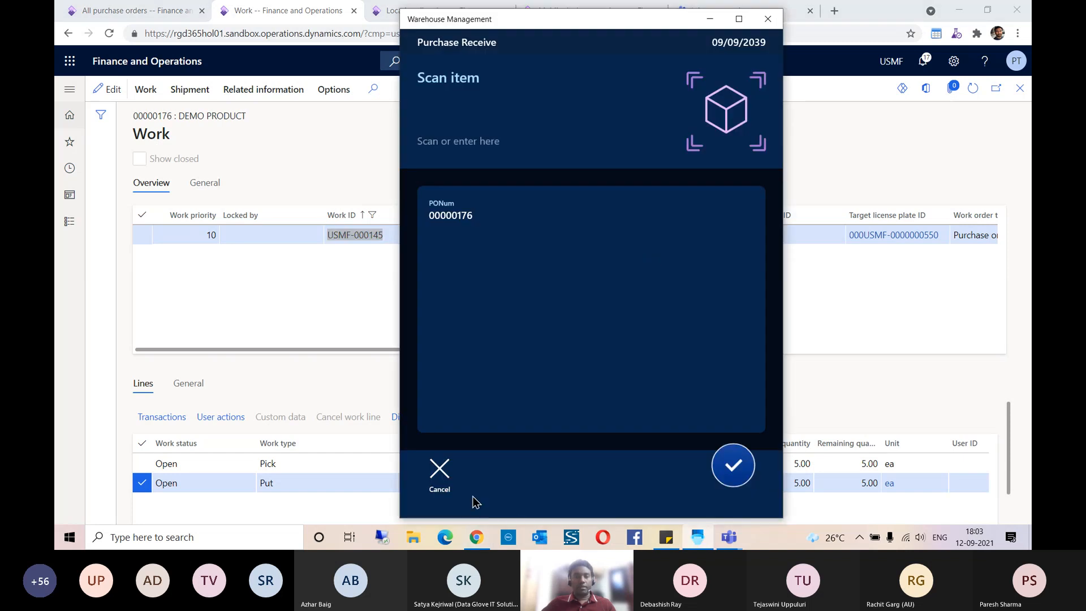
click(440, 474)
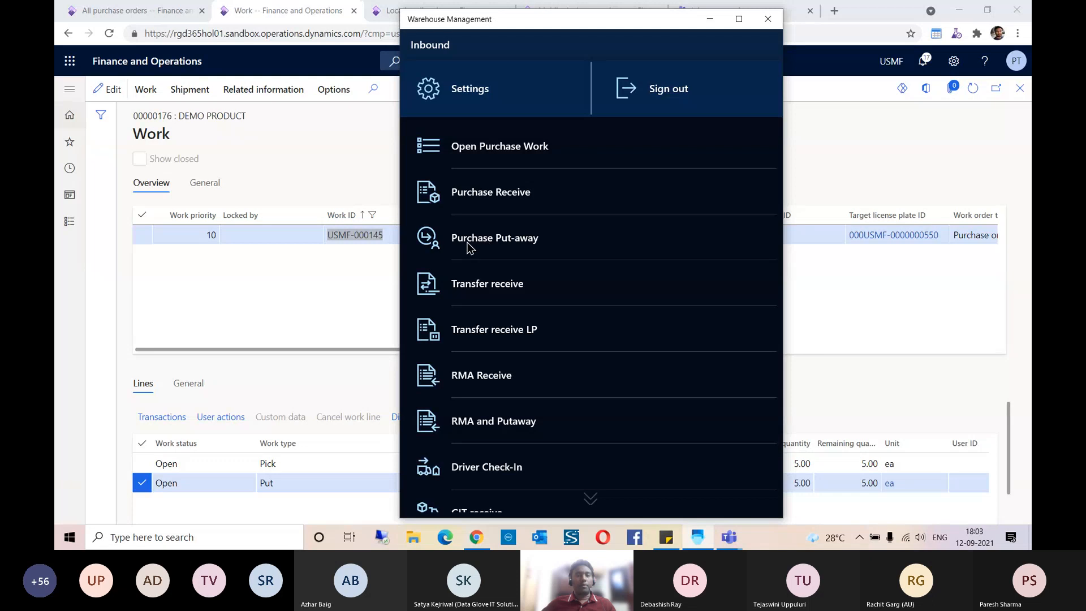
click(505, 244)
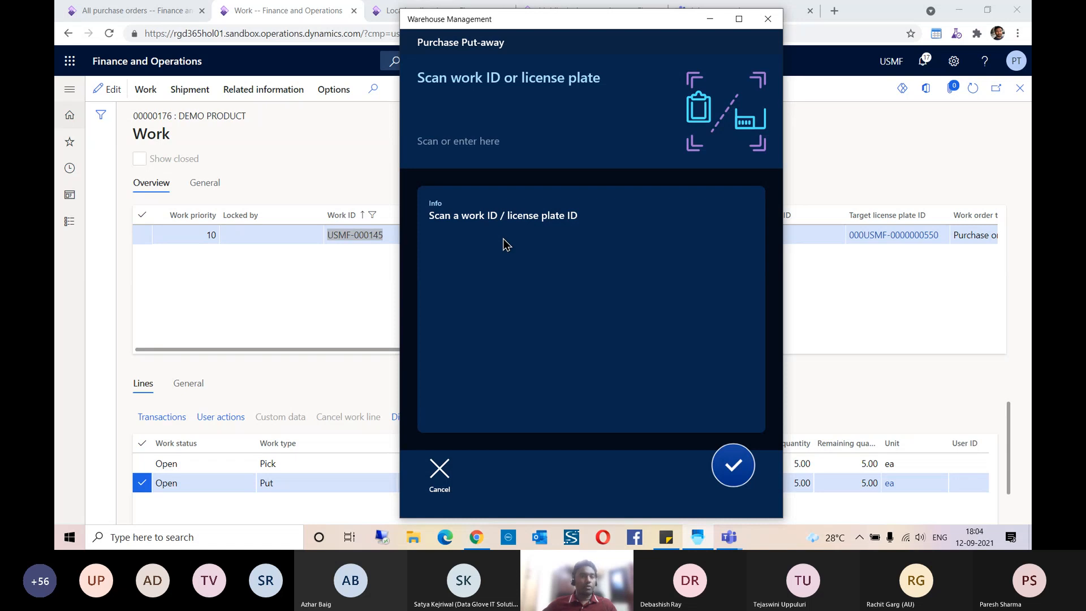
click(456, 116)
key(ctrl+v)
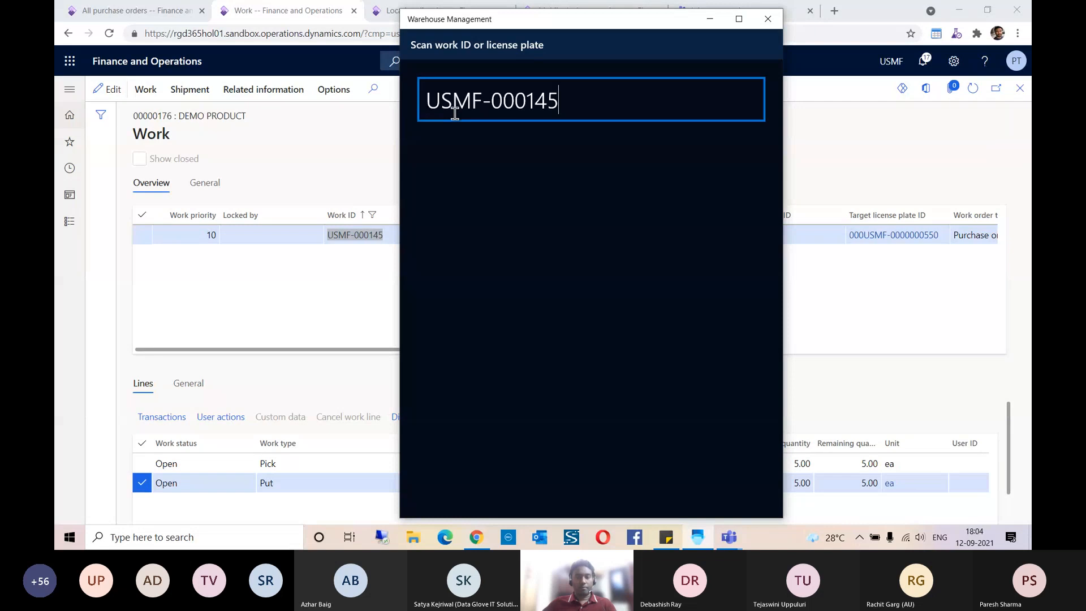
key(Return)
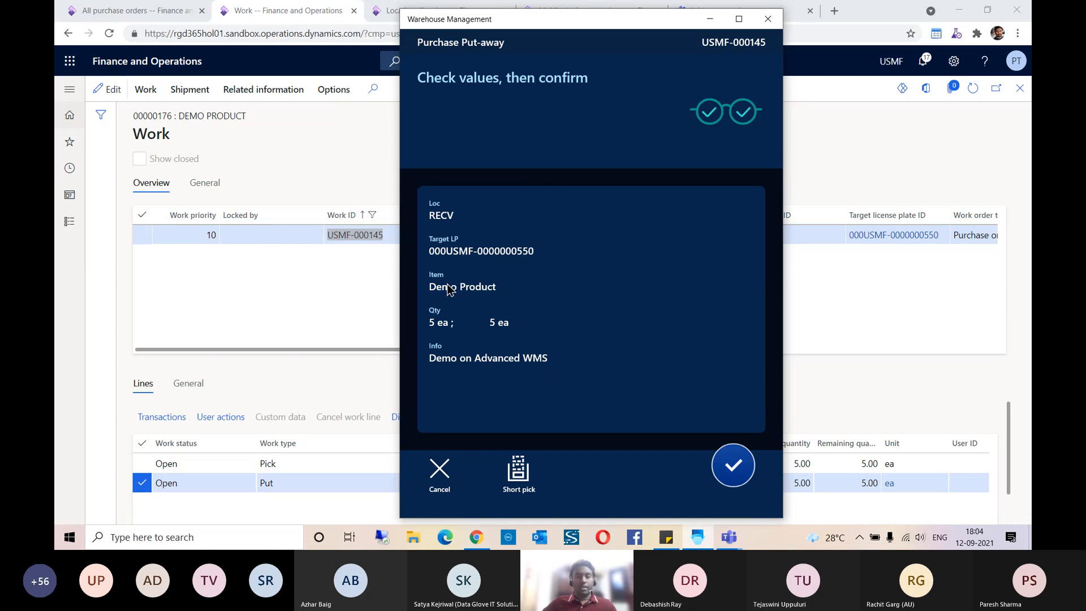
Step: Confirm the pick from RECV and the delivery of Demo Product to put location FL-001
click(735, 470)
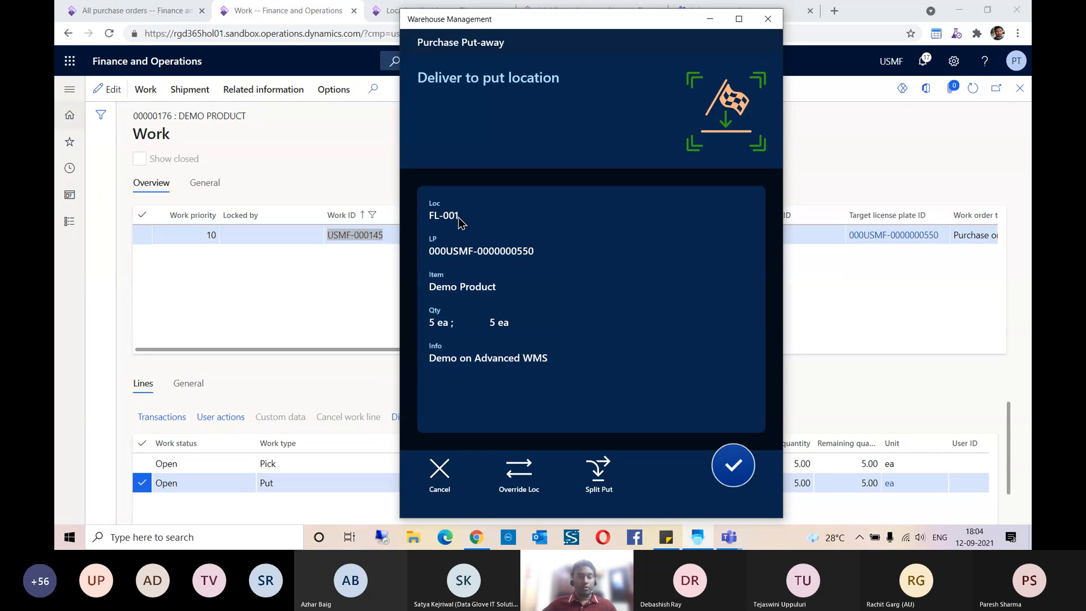
drag(536, 25, 675, 34)
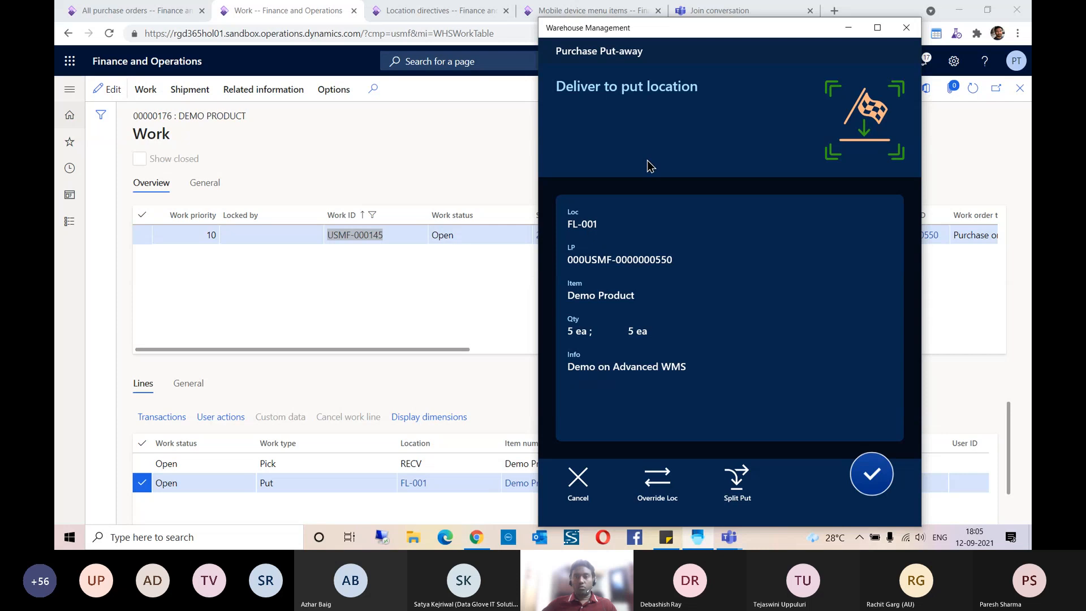
click(871, 475)
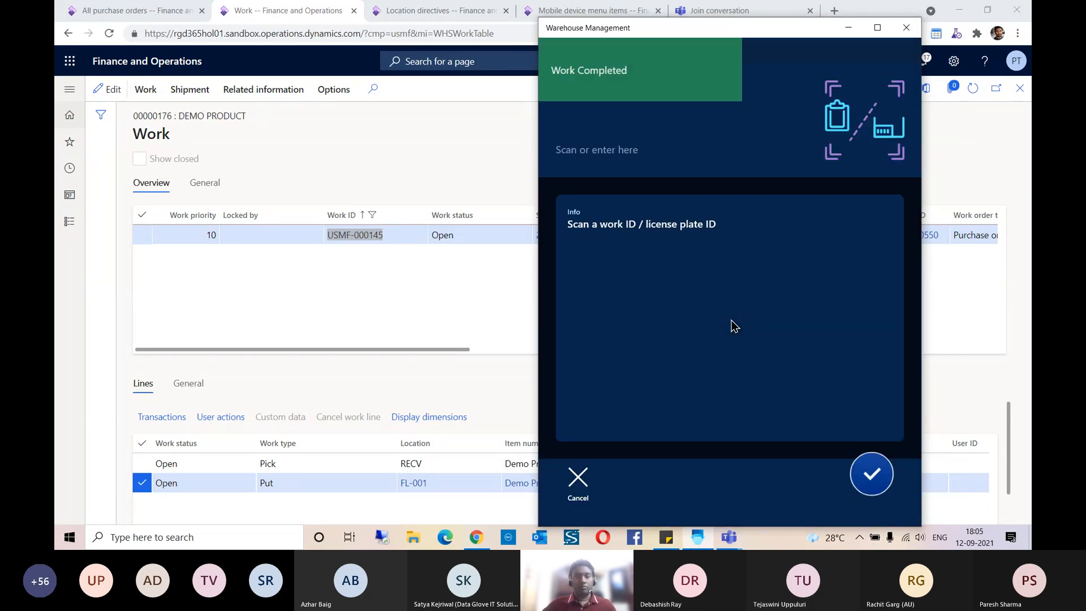
Step: Refresh the Work page in Finance and Operations, check the target license plate's on-hand quantity by location, and return to the work
click(424, 287)
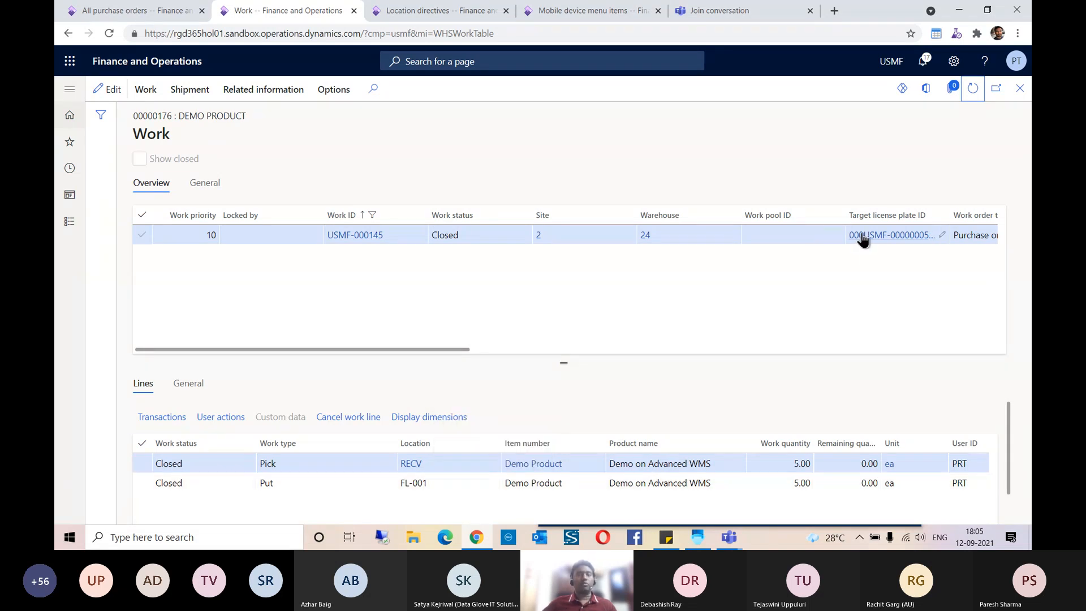
click(895, 237)
click(897, 236)
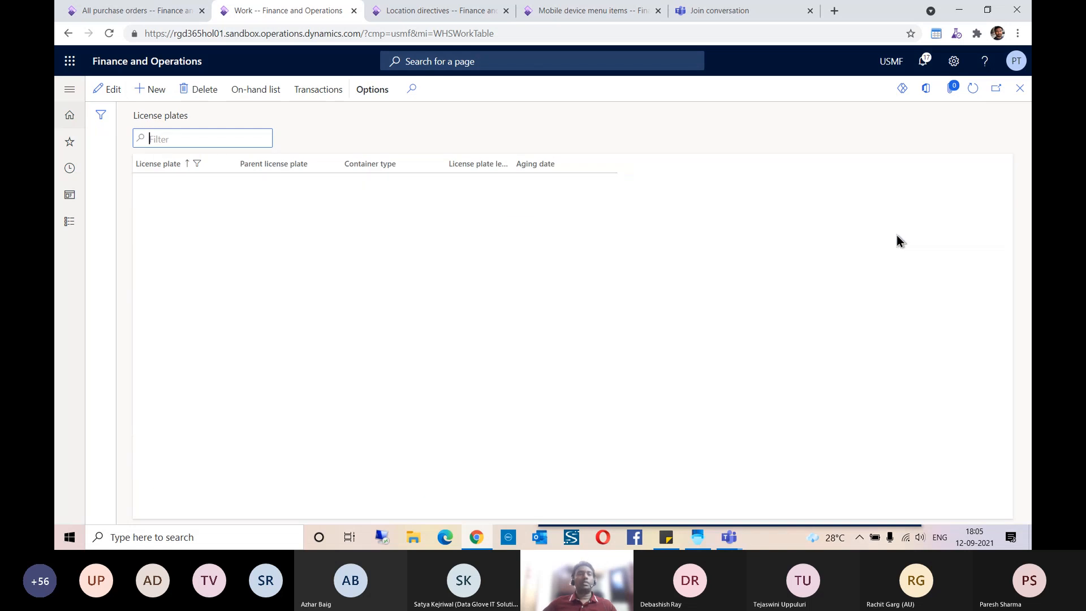
click(266, 90)
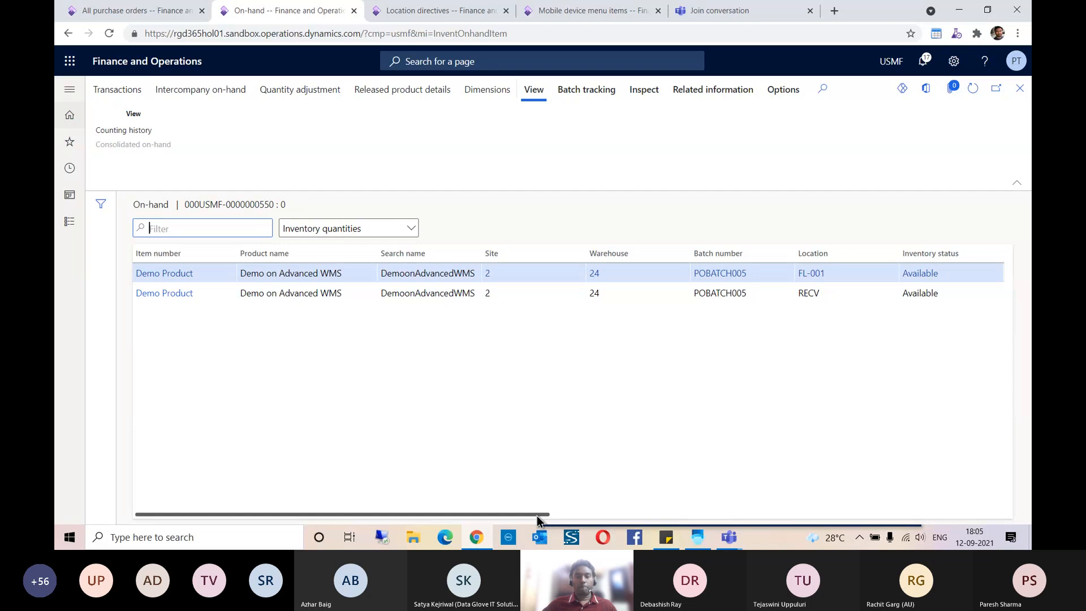
drag(538, 515, 784, 519)
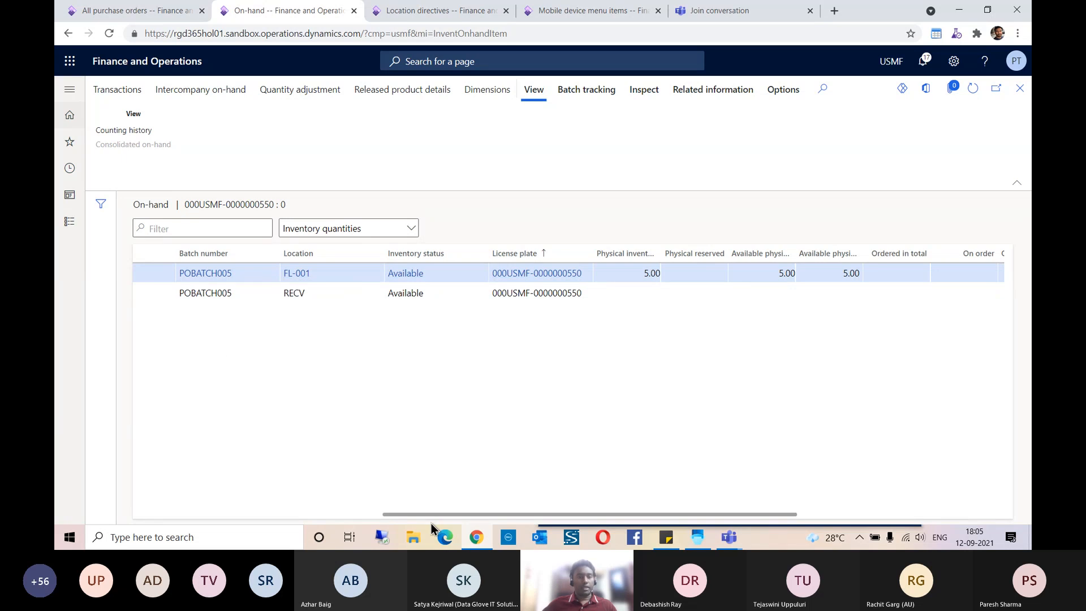
drag(431, 515, 311, 514)
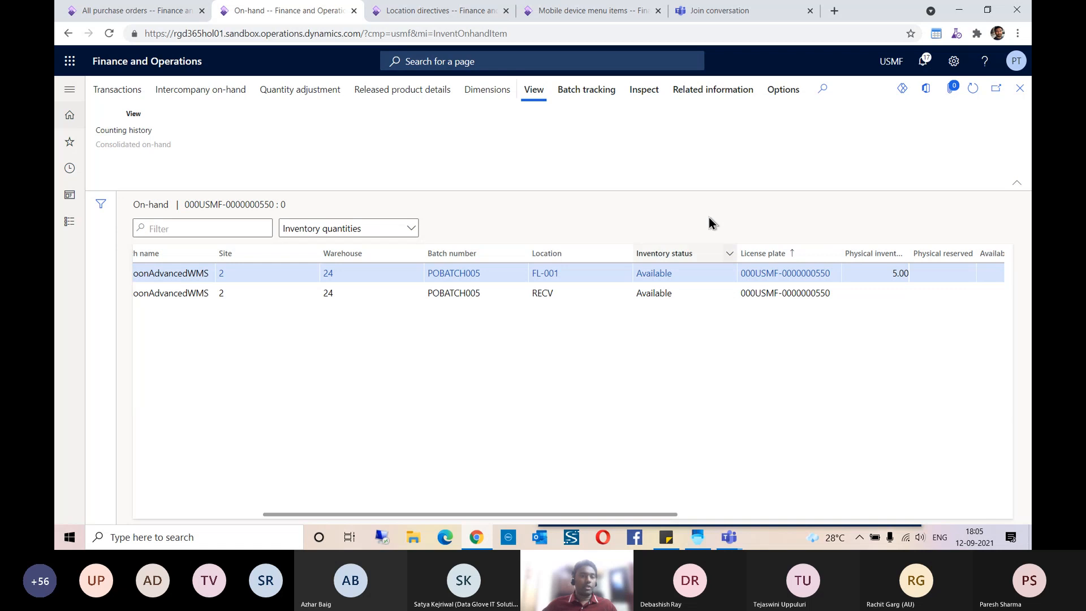
click(1020, 88)
click(1020, 89)
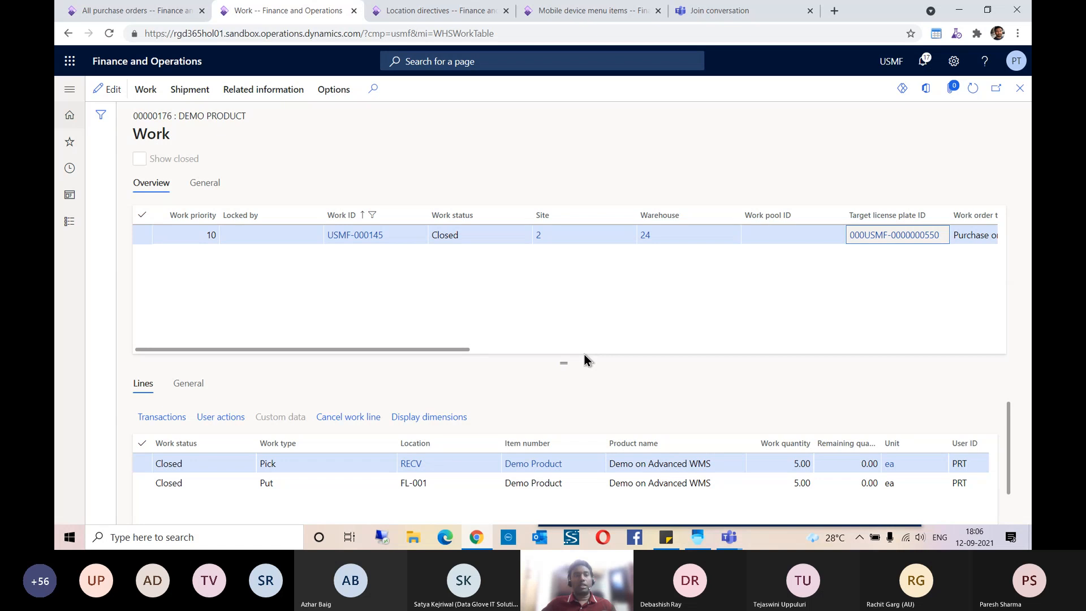
Step: Copy the sales order number from the sticky note and open All sales orders in the first Finance and Operations tab
click(667, 542)
double_click(726, 163)
key(ctrl+c)
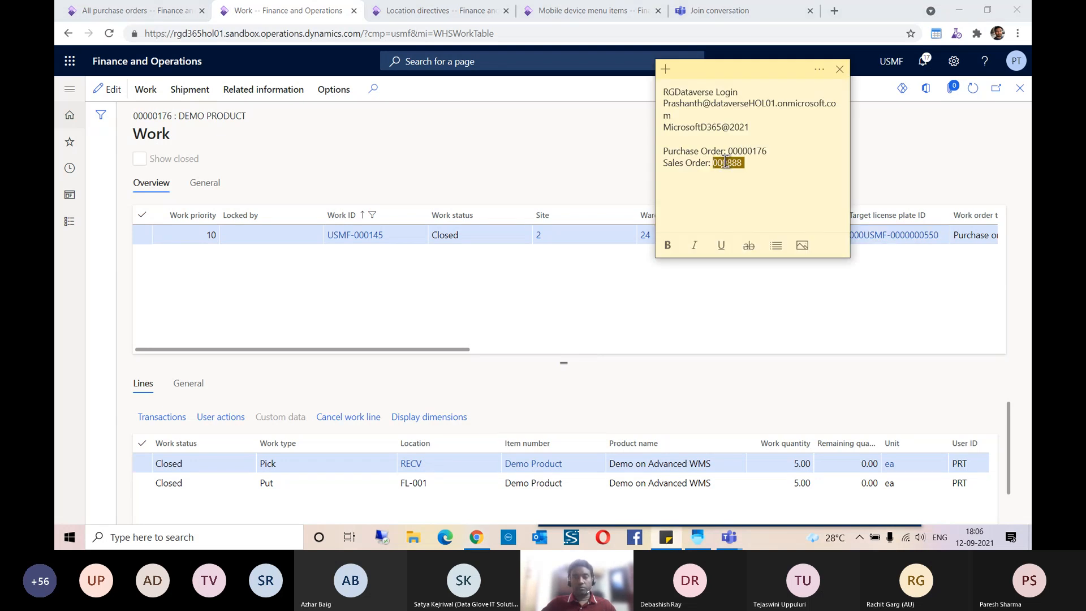
click(432, 134)
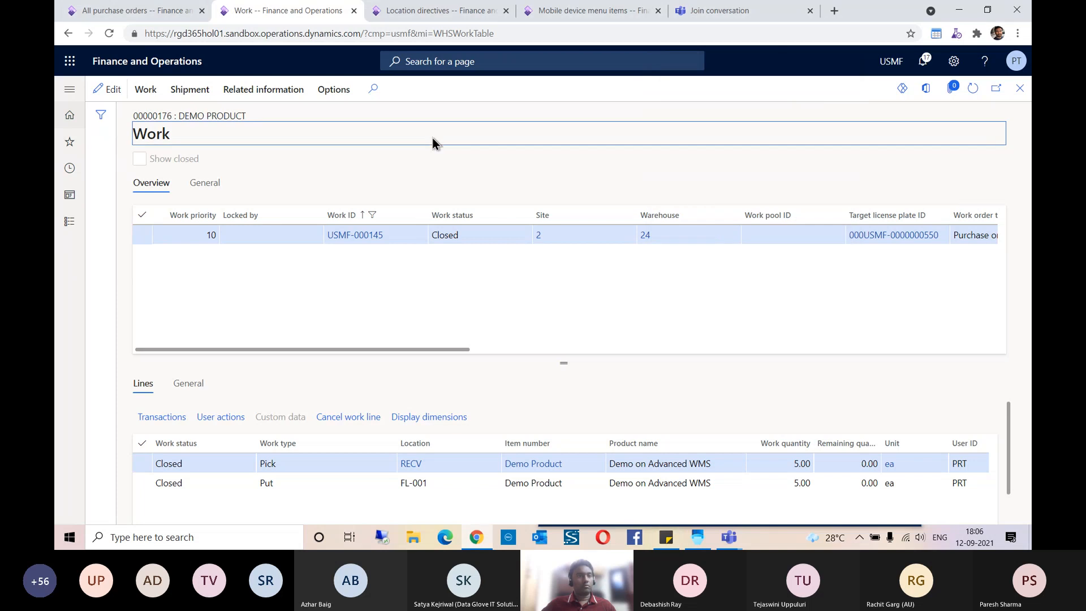
click(135, 11)
click(69, 142)
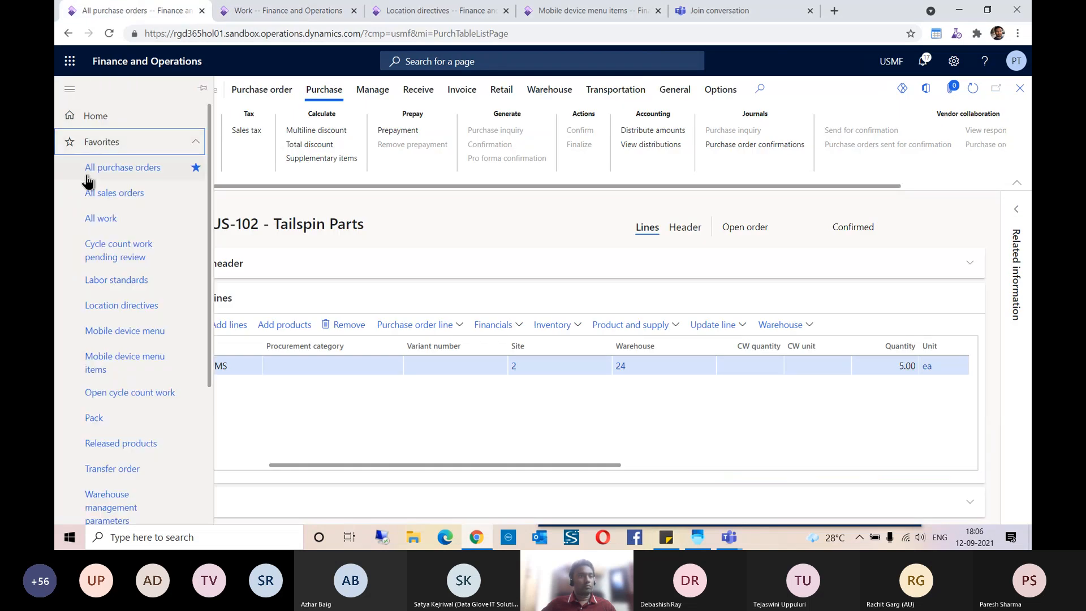
click(113, 199)
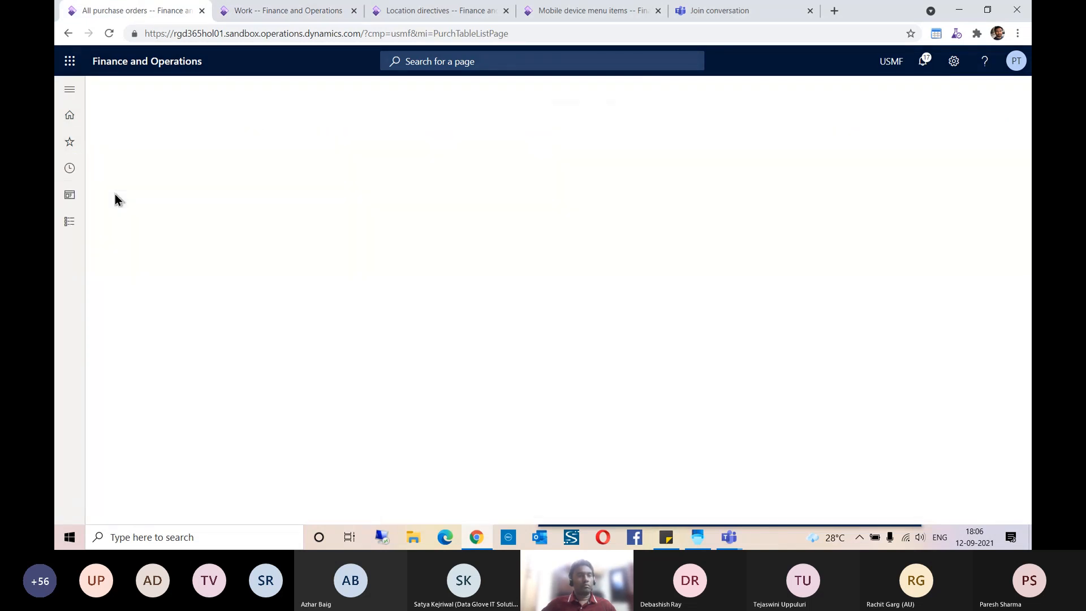
Step: Filter the sales orders by the copied number, open the order, and check its line's quantity, site and warehouse
click(174, 228)
key(ctrl+v)
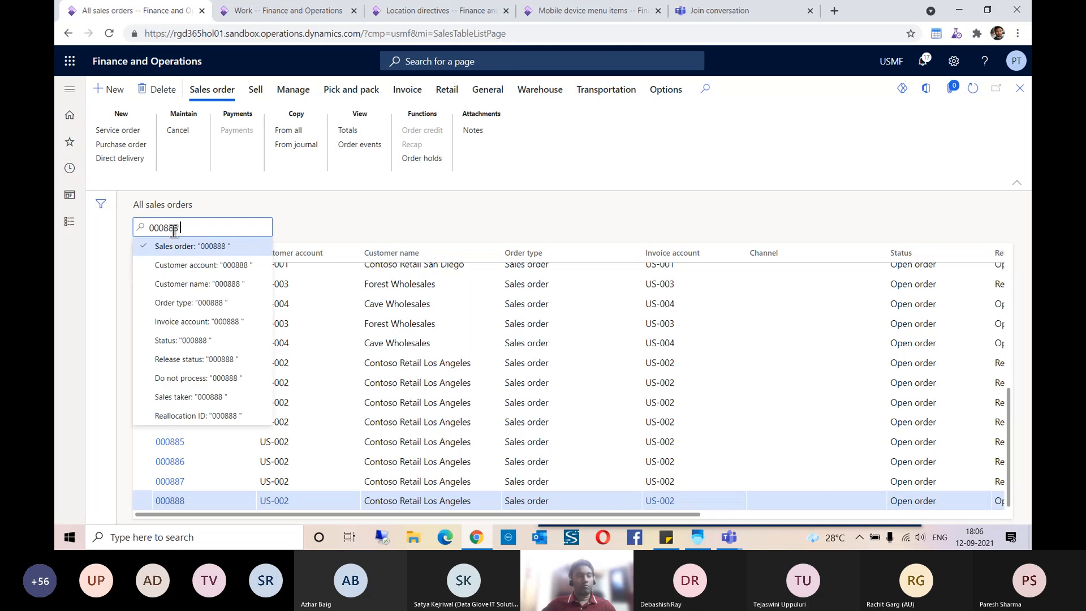
key(Return)
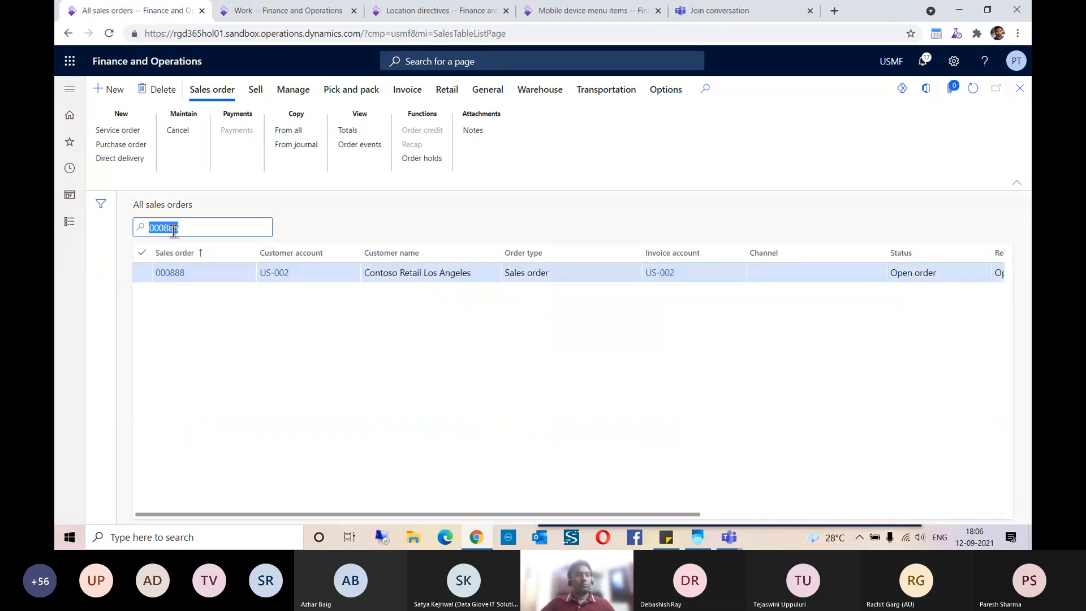
click(180, 274)
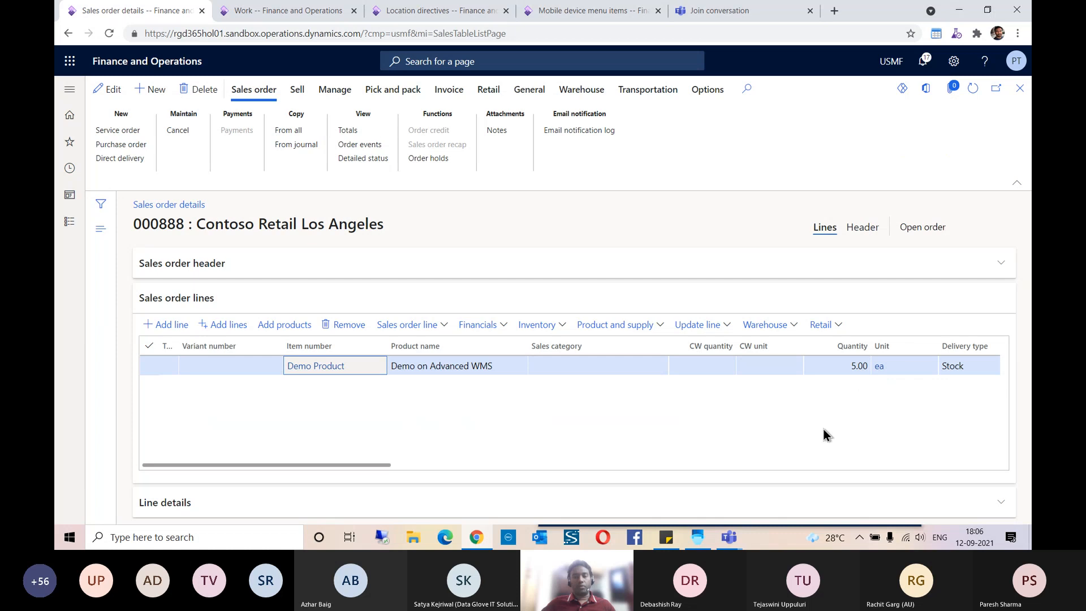
drag(375, 466, 529, 469)
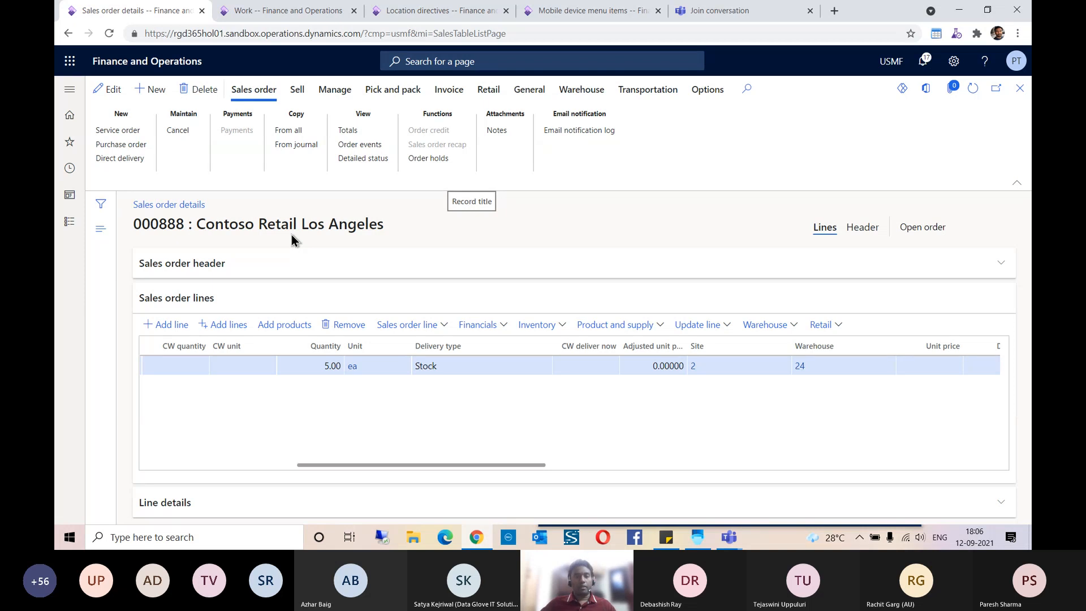
Step: Reserve the lot for the Demo Product sales line, check the locked reservation dimensions, and return to the sales order
drag(310, 465, 253, 462)
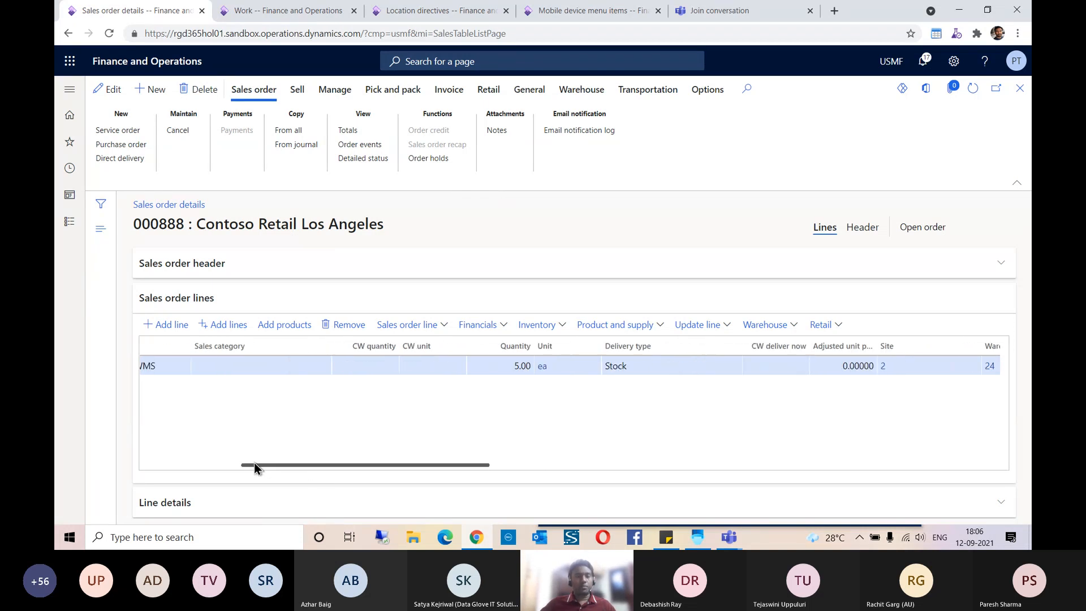
click(534, 327)
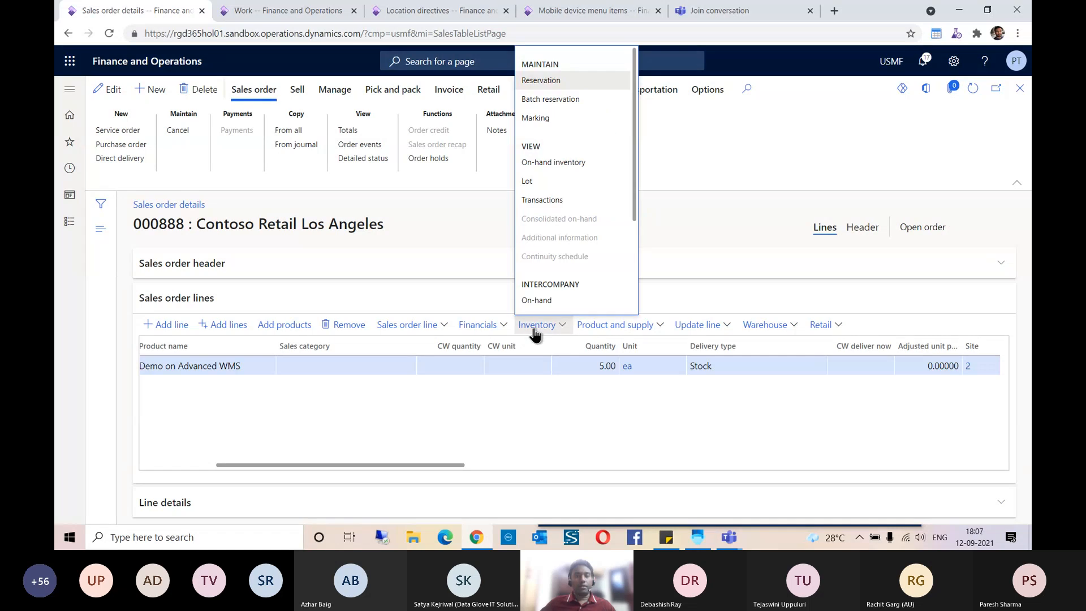
click(540, 87)
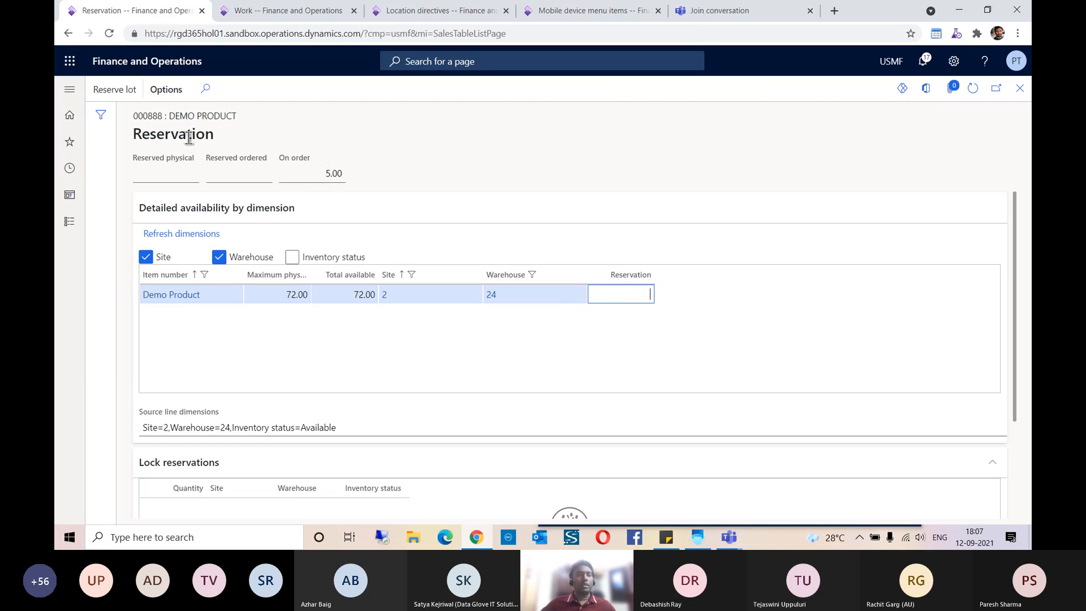
click(118, 91)
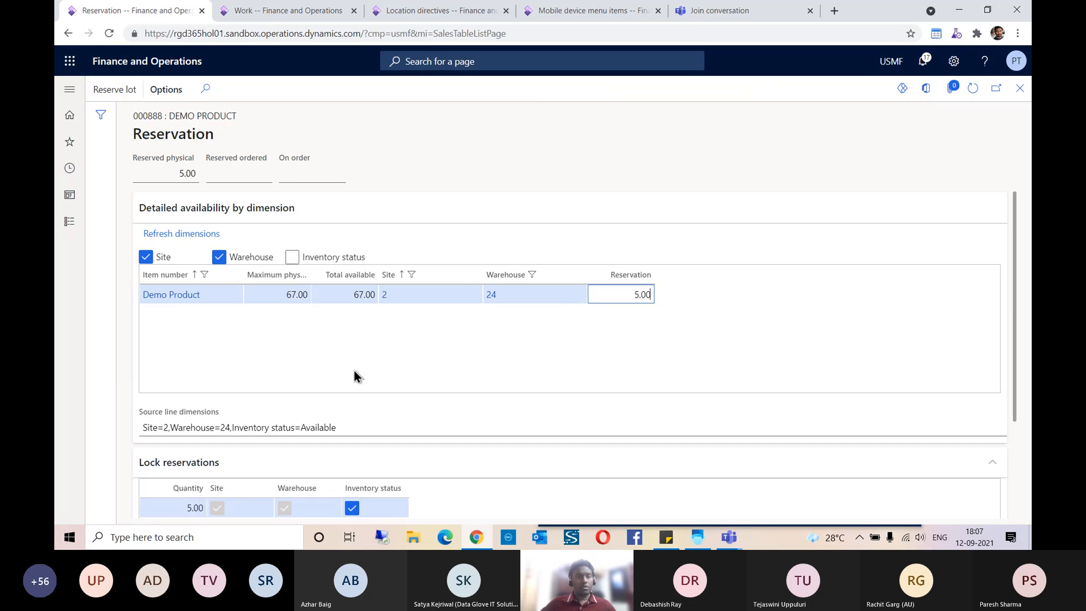
scroll(354, 371, down, 2)
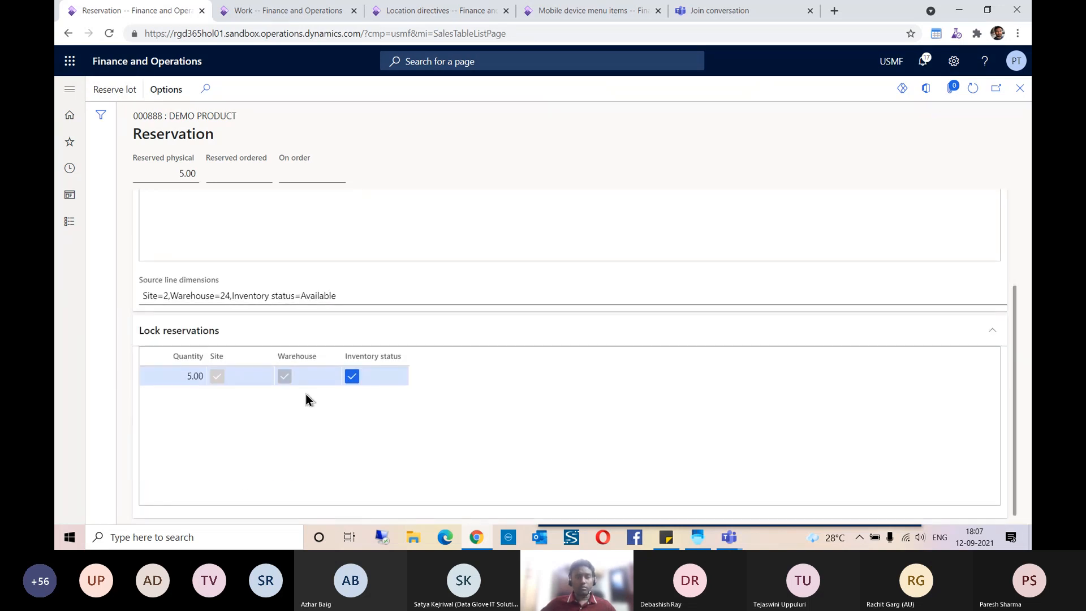
scroll(314, 396, up, 2)
scroll(197, 430, down, 2)
scroll(386, 419, up, 2)
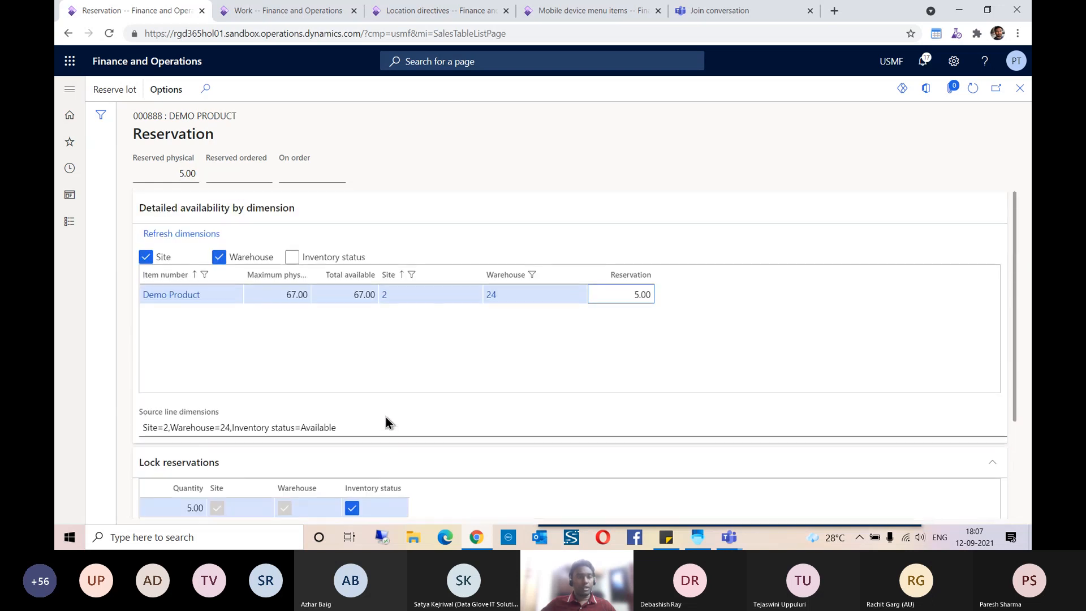
click(1020, 89)
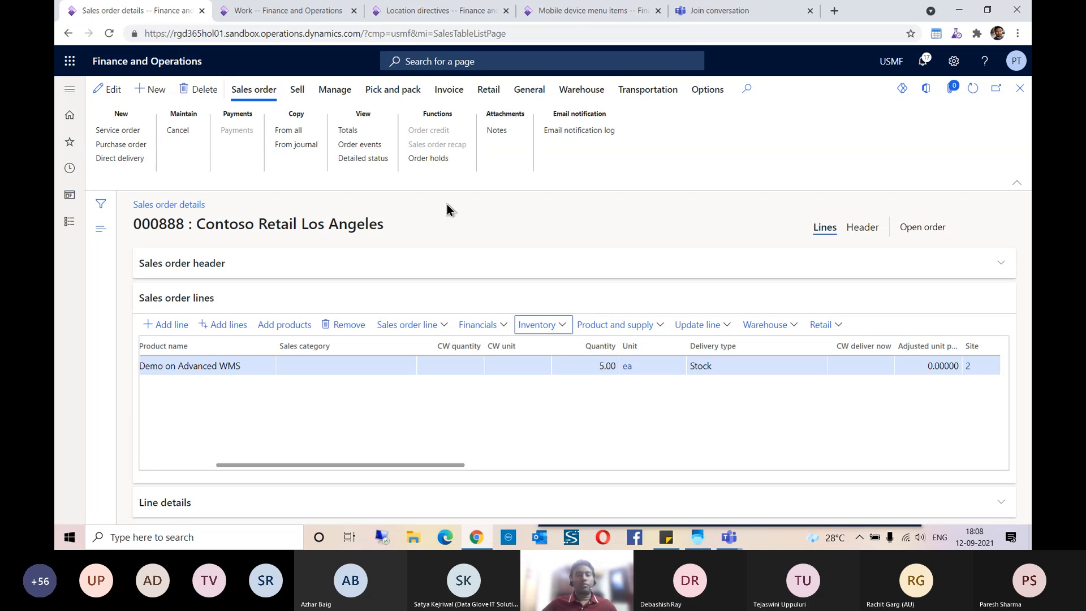
Step: Look up the release options for sales orders under Release to warehouse in the Warehouse management module, and return to the sales order
click(580, 90)
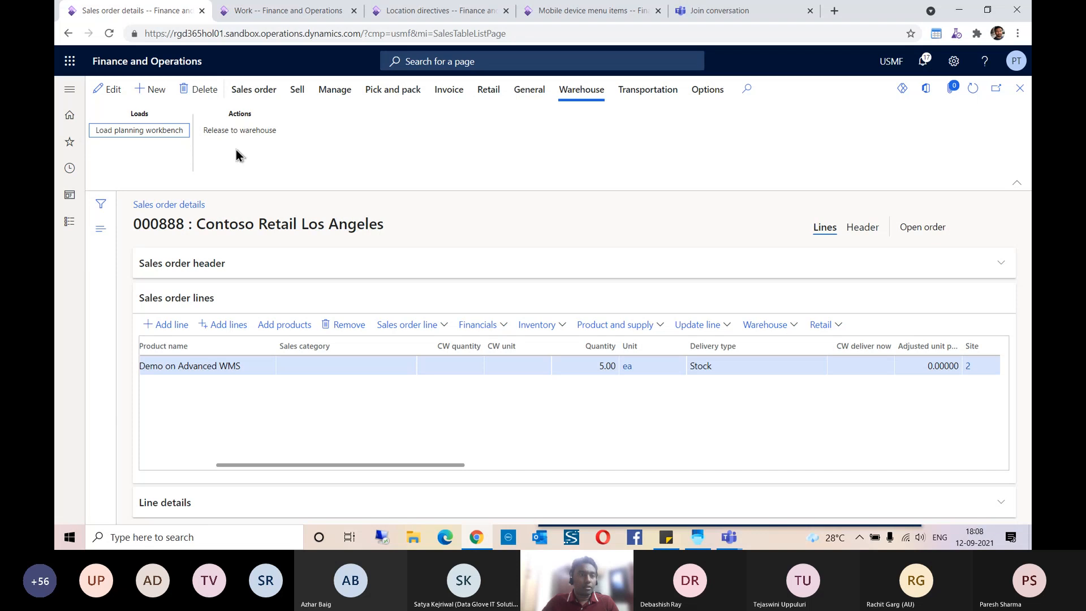
click(70, 142)
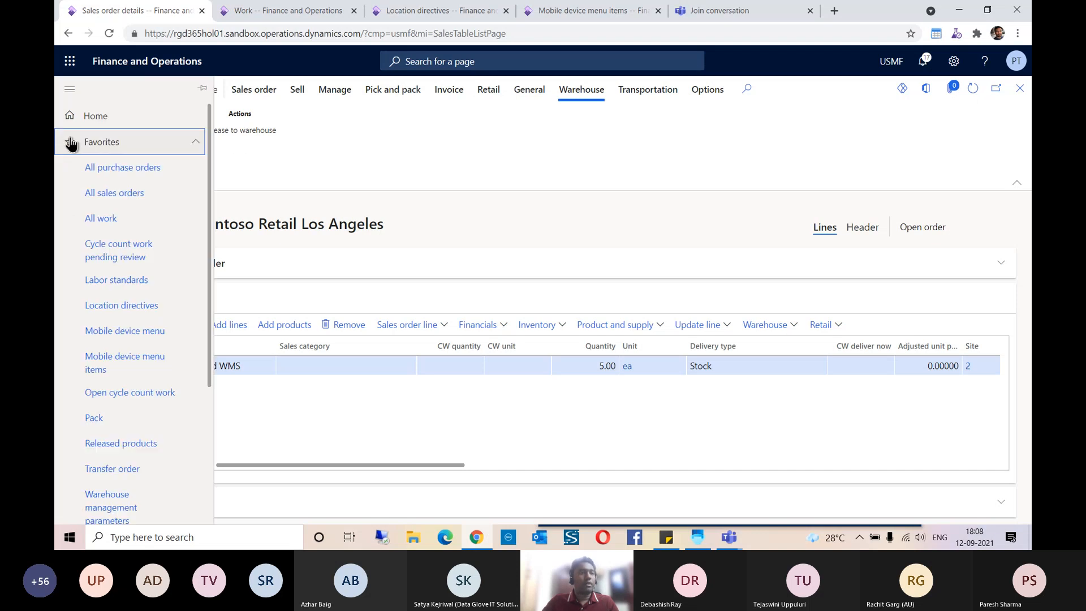
scroll(102, 306, down, 3)
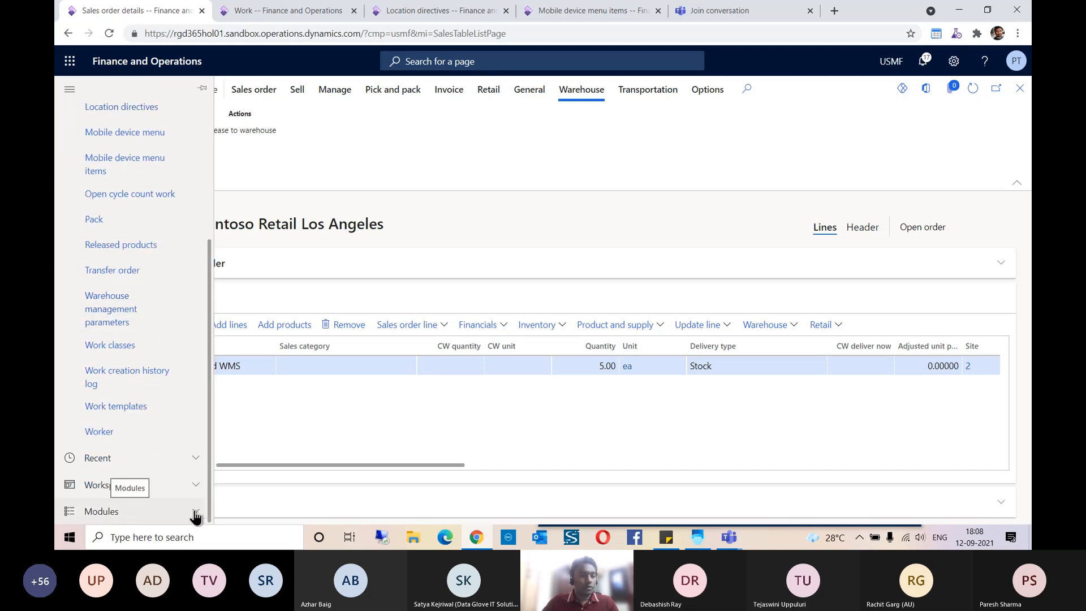
click(152, 511)
click(132, 510)
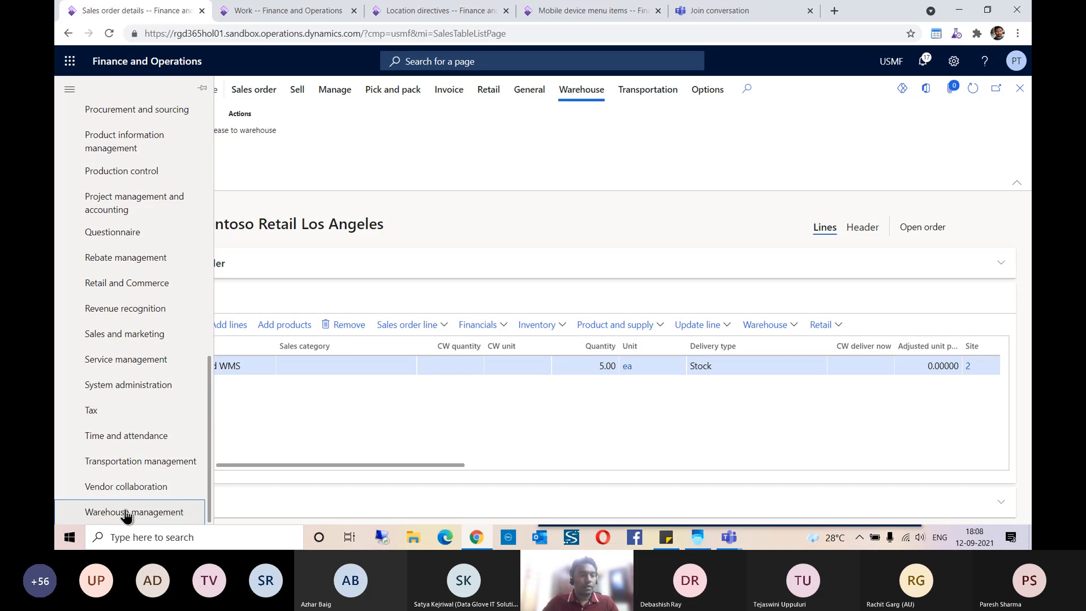
click(261, 176)
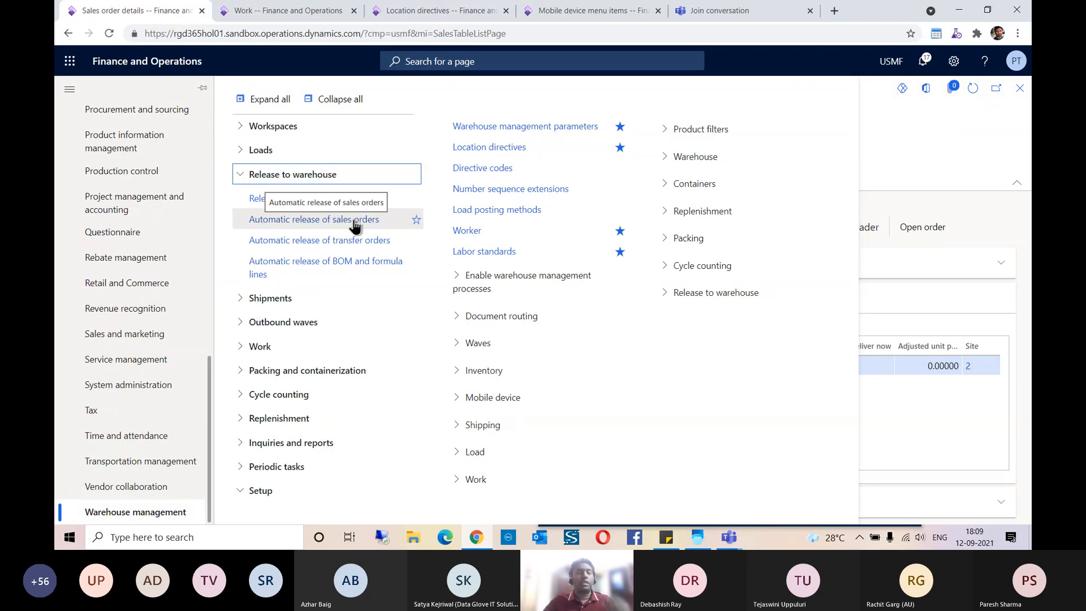
click(912, 131)
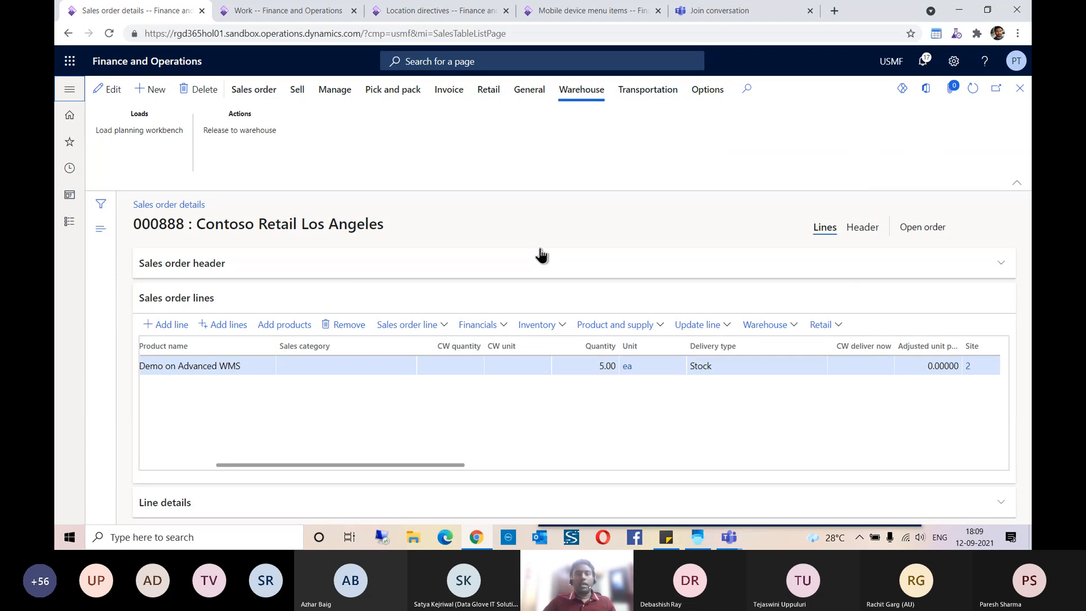
Step: Release the sales order to the warehouse, then expand the resulting messages and dismiss them
click(232, 132)
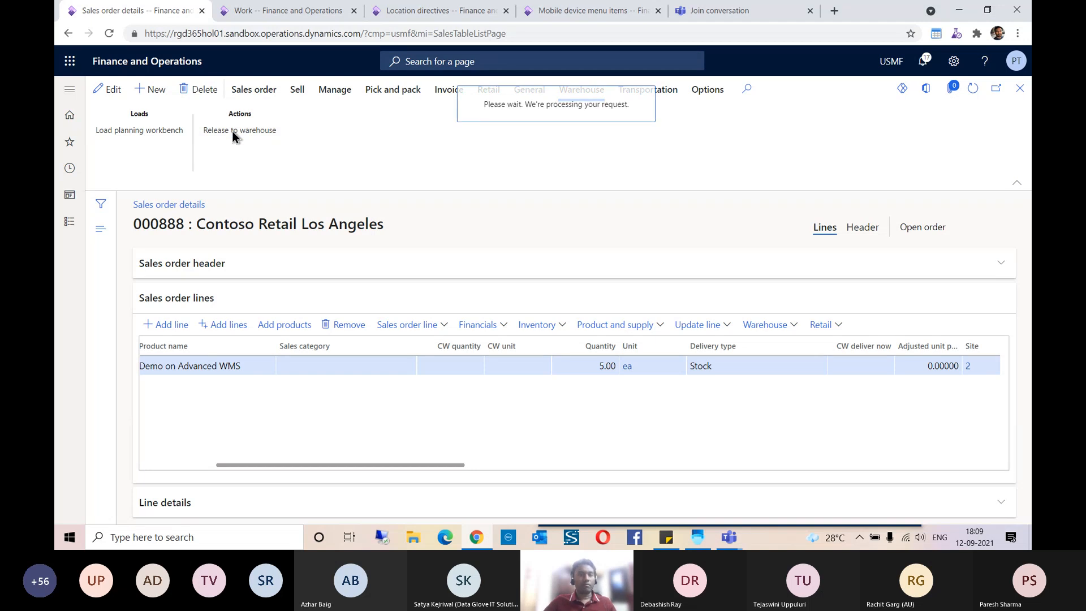
click(992, 202)
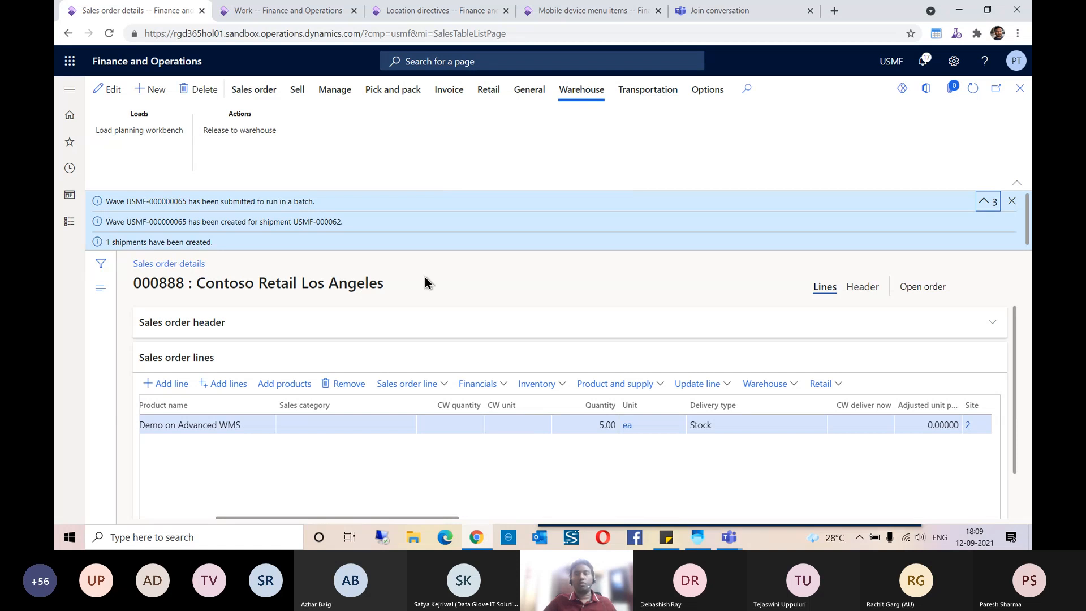
click(1012, 201)
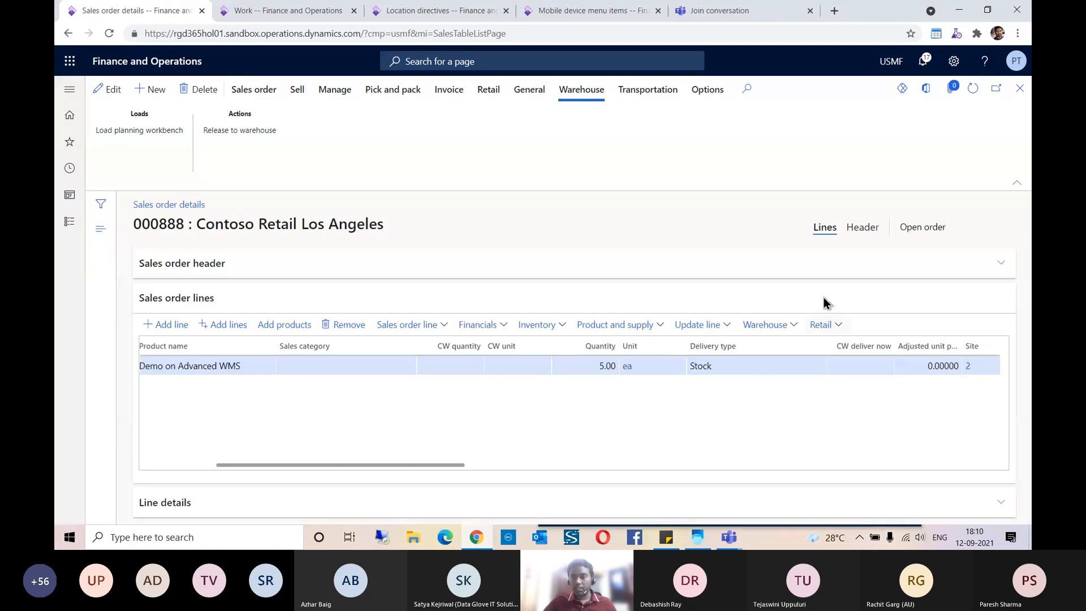
Step: Dismiss the batch job notification and open the warehouse work details of the Demo Product sales line
click(794, 328)
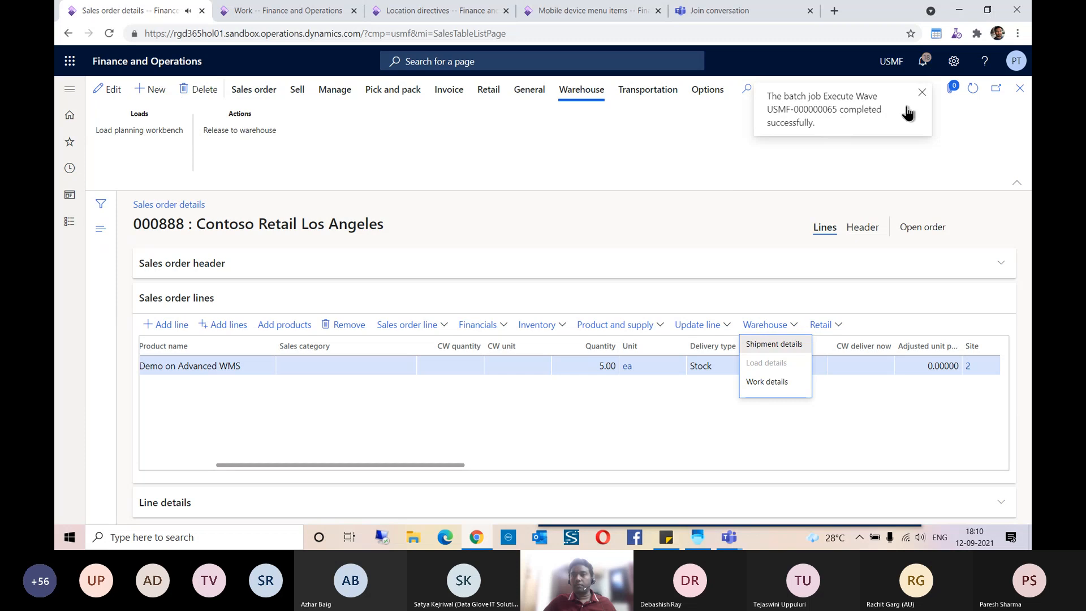
click(922, 92)
click(765, 321)
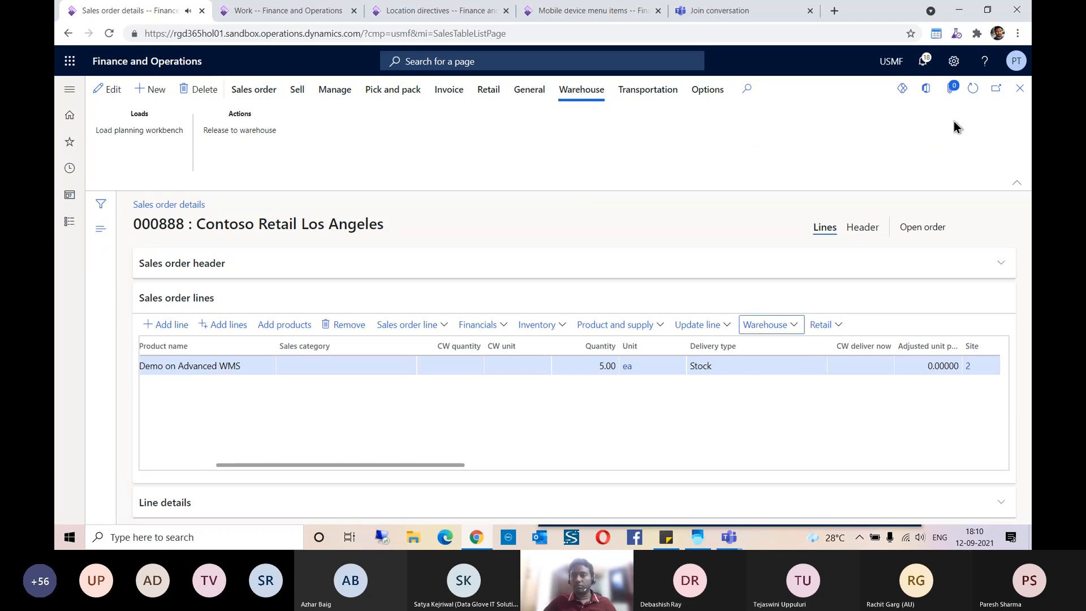
click(783, 327)
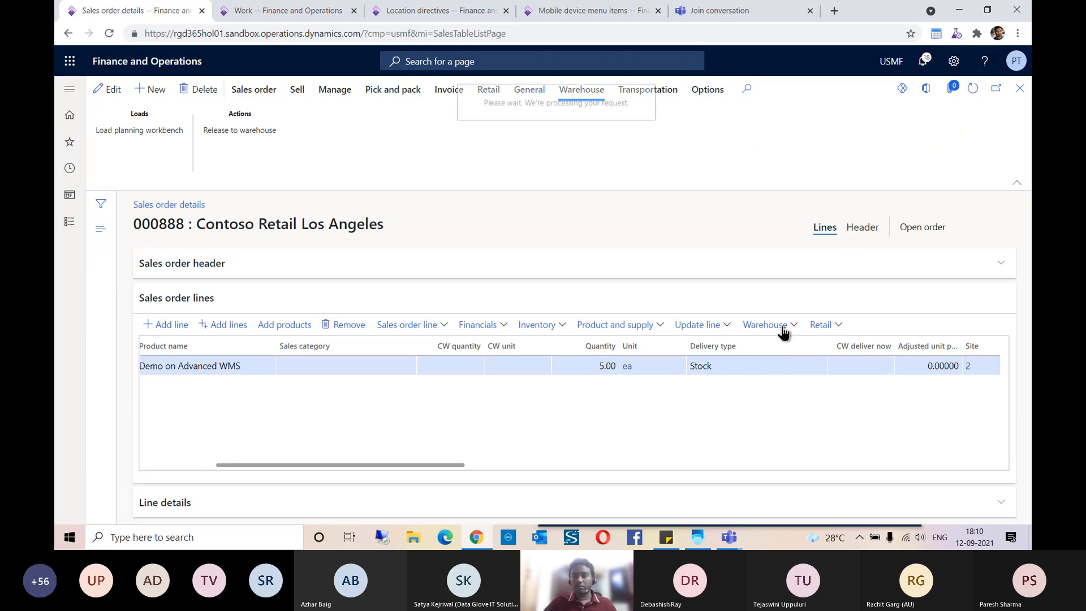
click(783, 327)
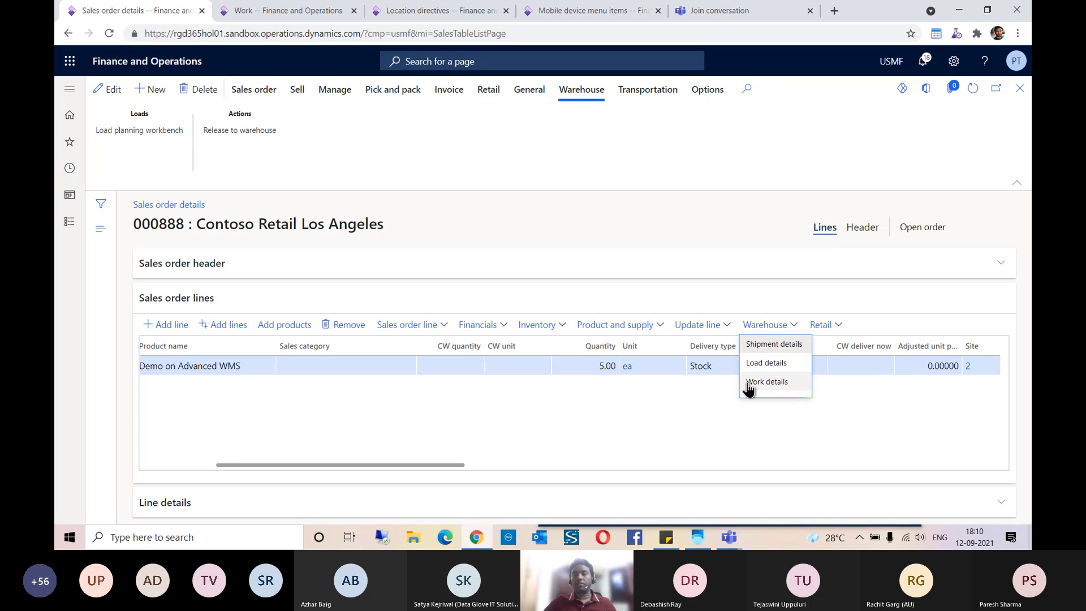
click(768, 383)
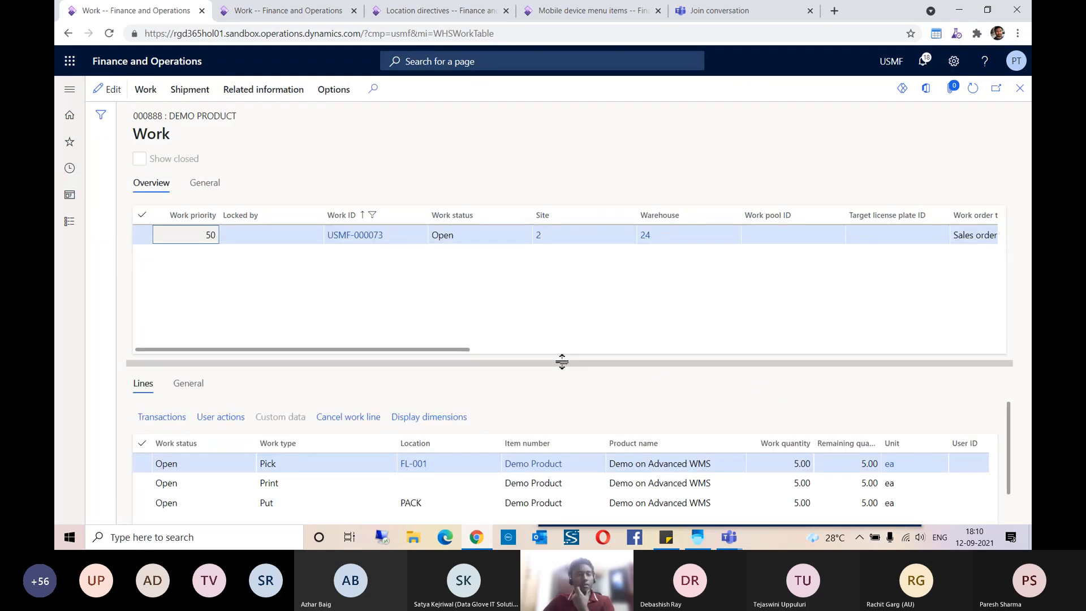
Step: Examine the pick, print and put lines of the sales order work with their locations, and select the work ID
drag(563, 359, 546, 274)
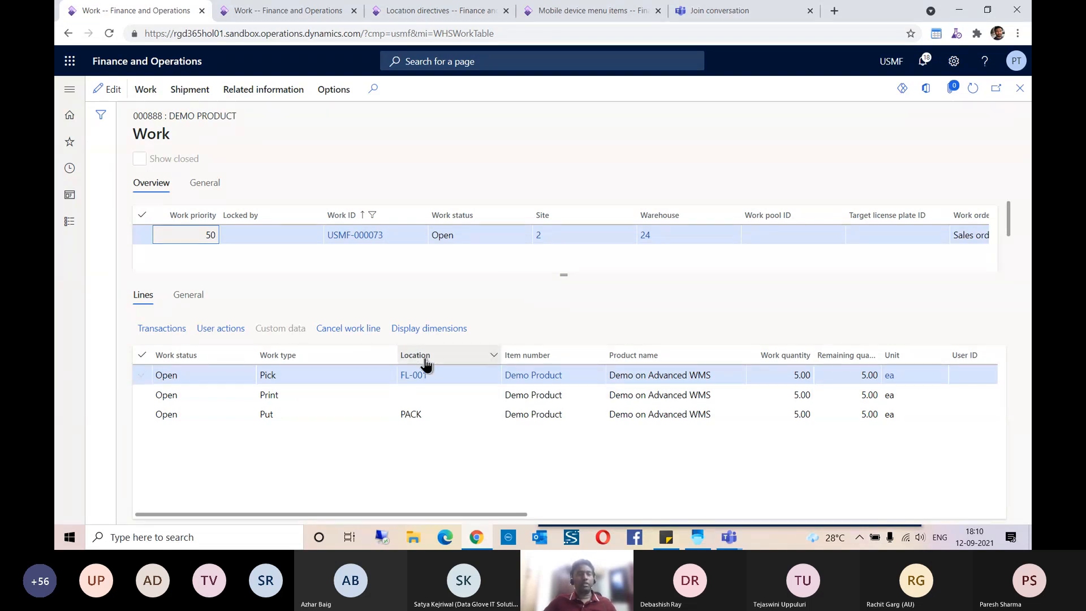
mouse_move(419, 375)
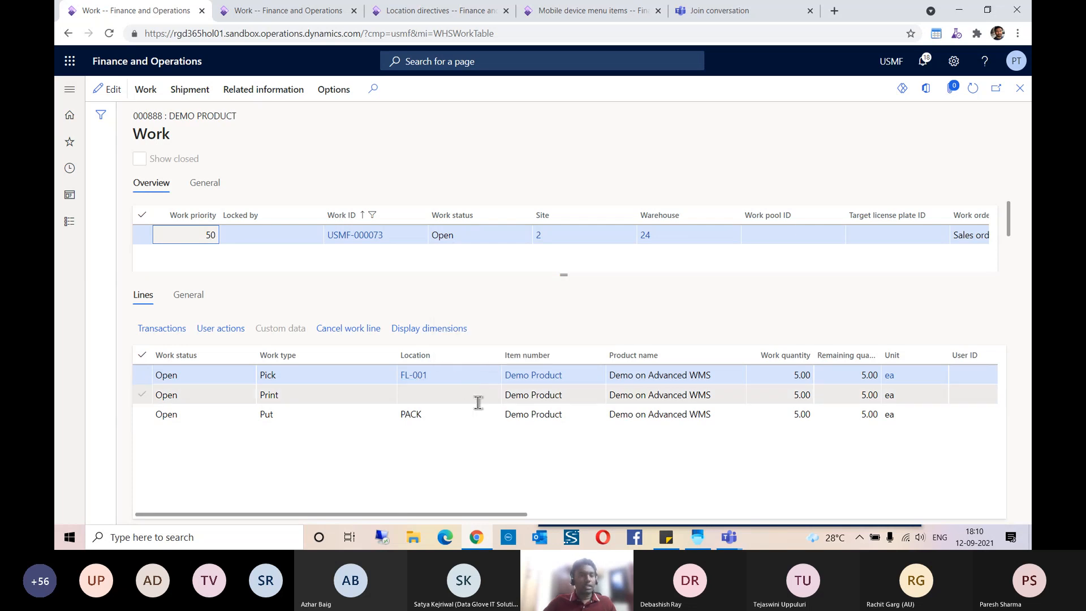
mouse_move(413, 418)
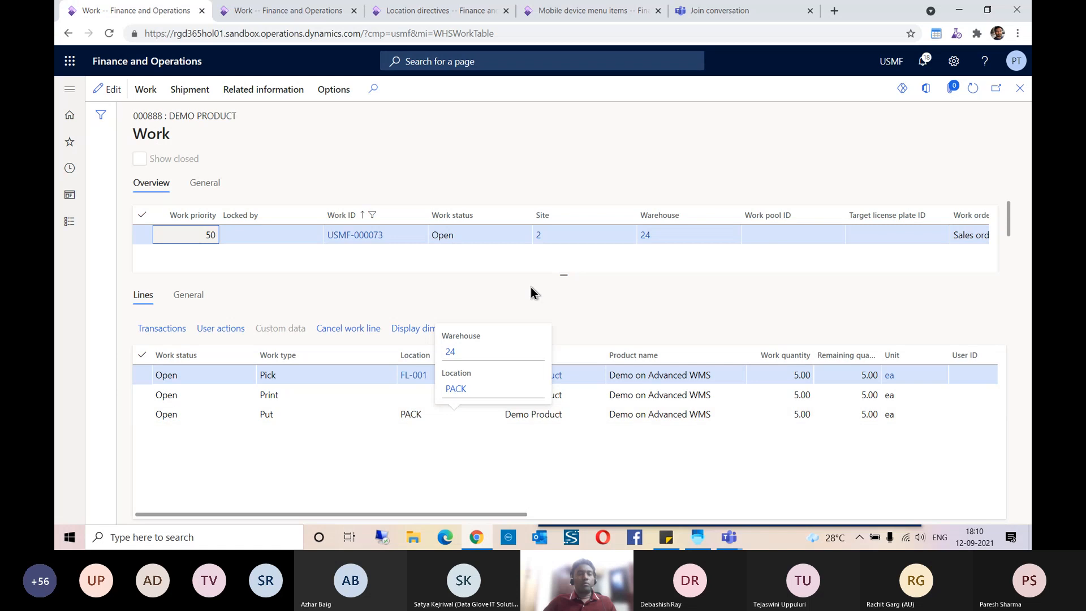
drag(564, 276, 563, 289)
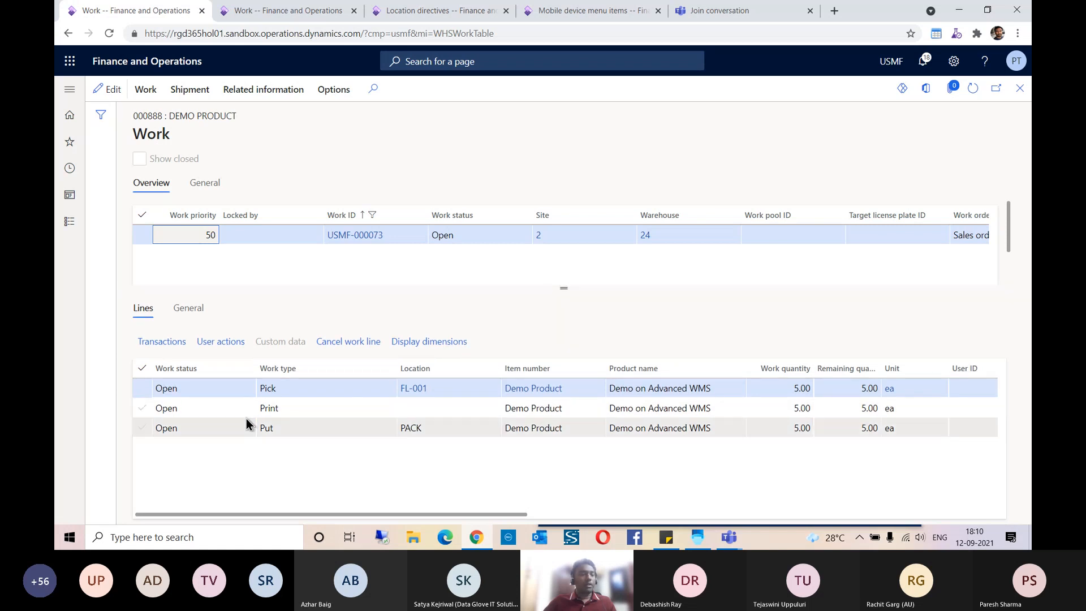
click(311, 407)
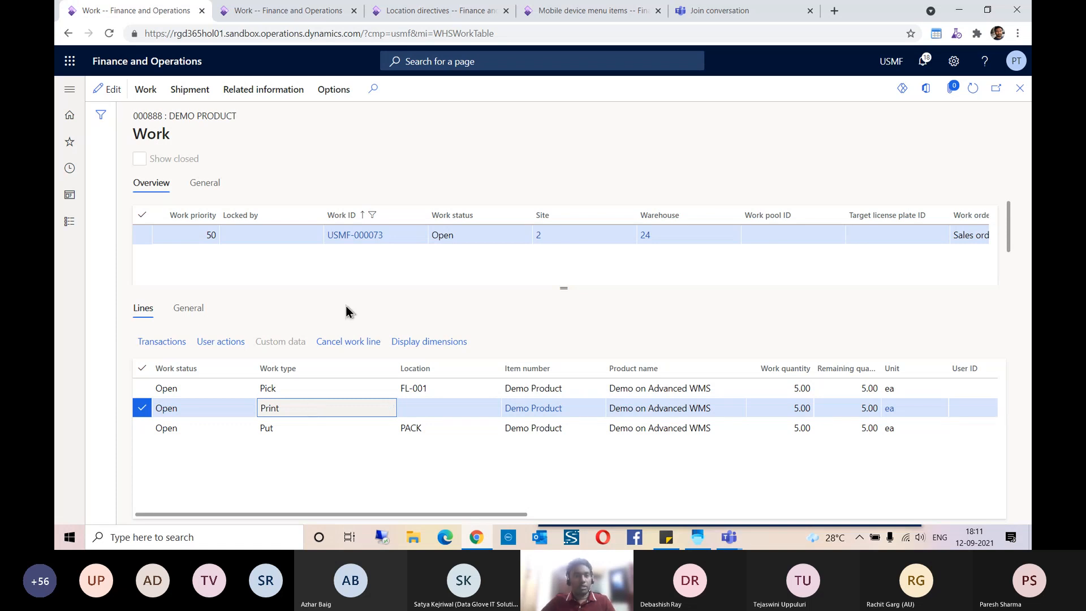
click(380, 236)
key(ctrl+c)
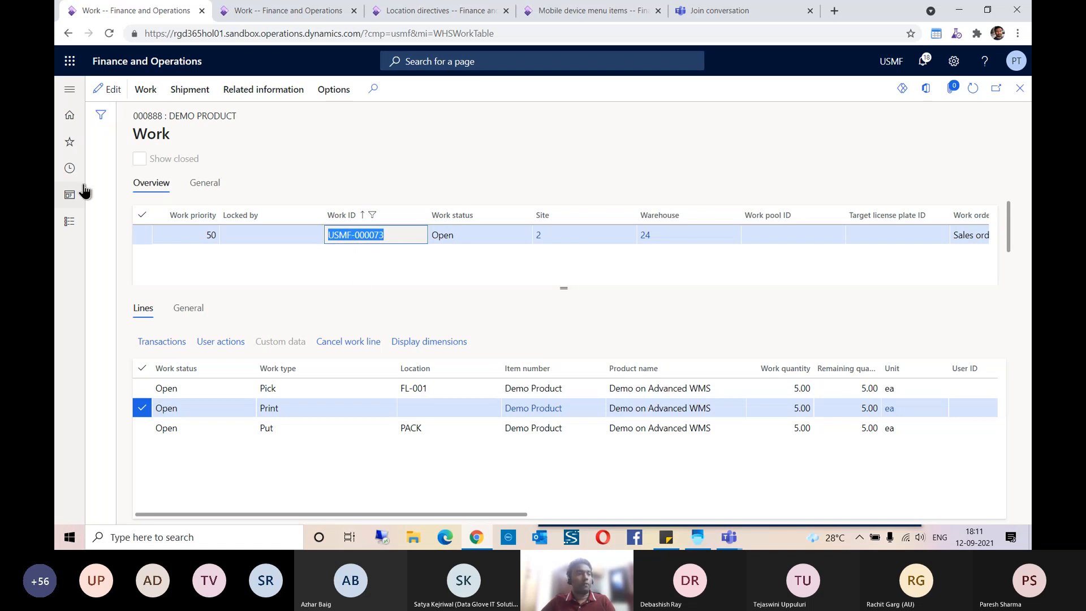
Step: Open the Worker setup in the second Finance and Operations tab and check the allowed warehouses of the second worker's user
click(279, 12)
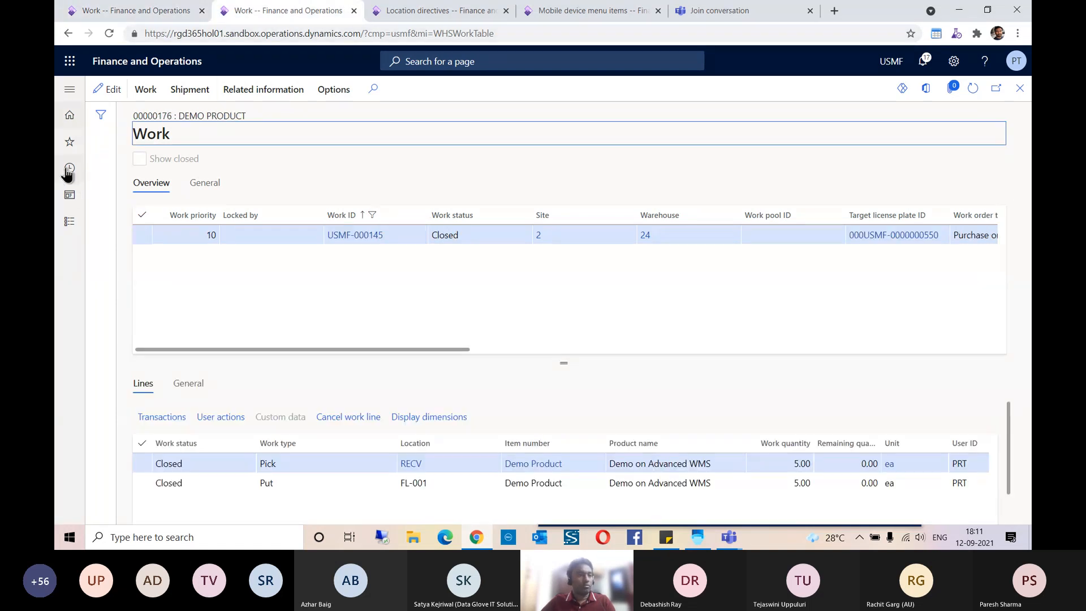
click(71, 143)
scroll(117, 304, down, 5)
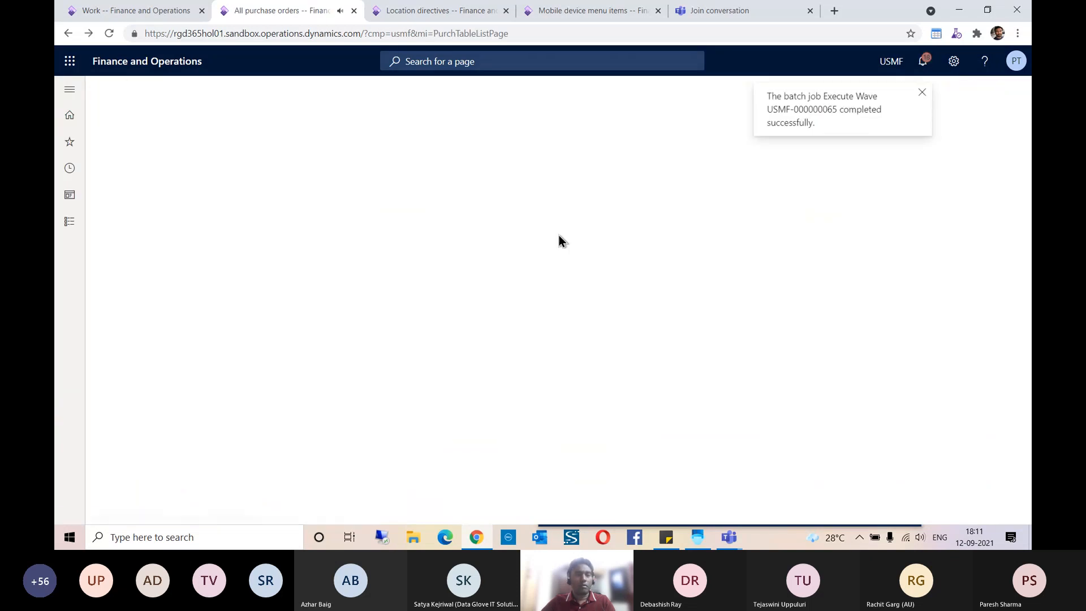
click(203, 222)
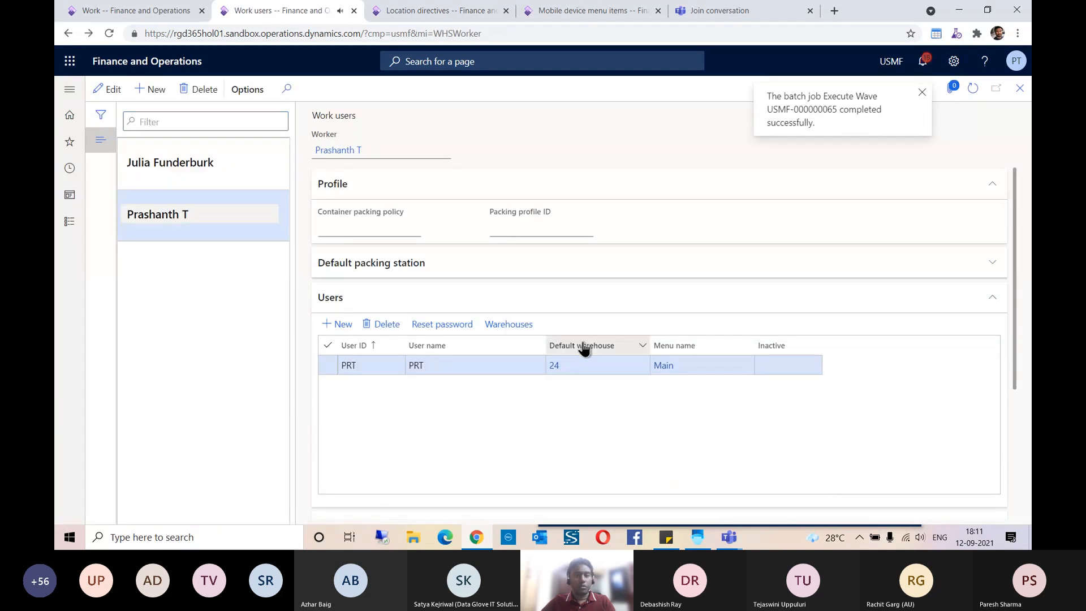
click(503, 330)
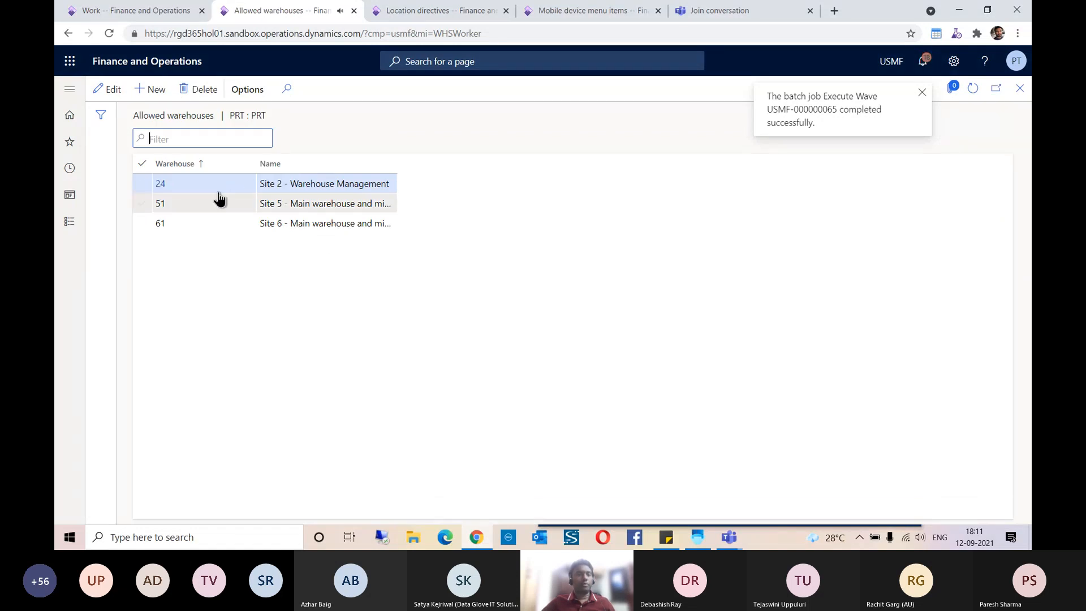
click(1020, 88)
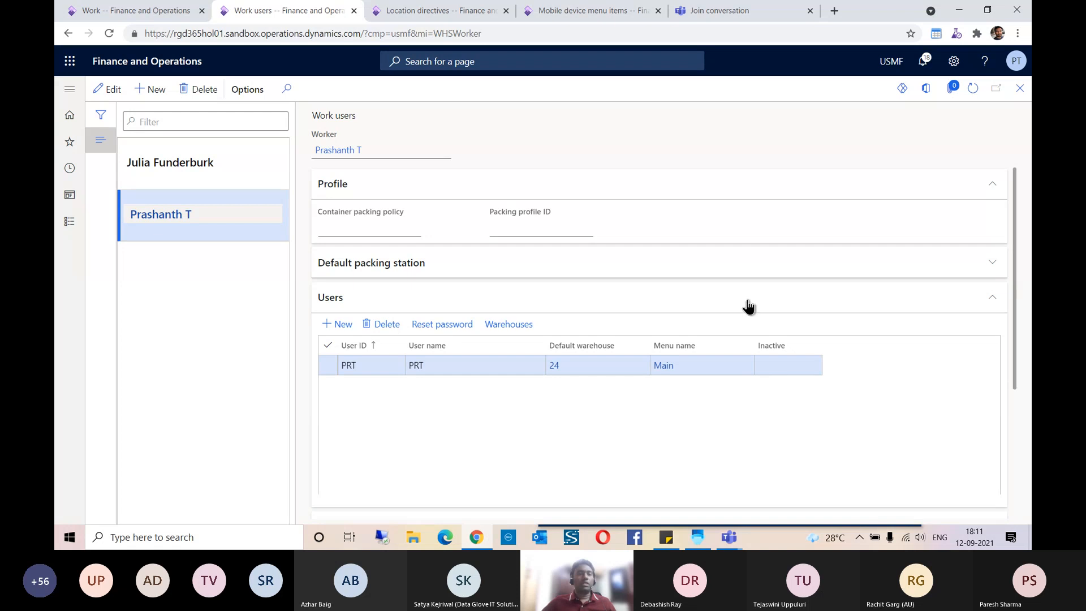
Step: Examine the second worker's user, packing profile and work permission settings, including the pick and put overrides and cycle count supervisor options
scroll(739, 425, down, 3)
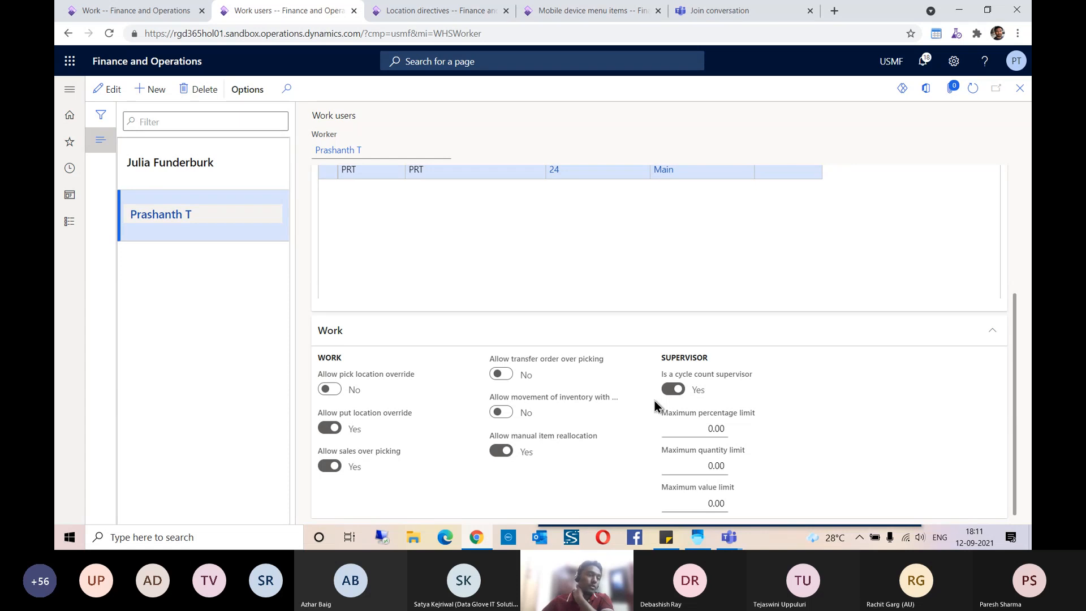
scroll(655, 405, up, 3)
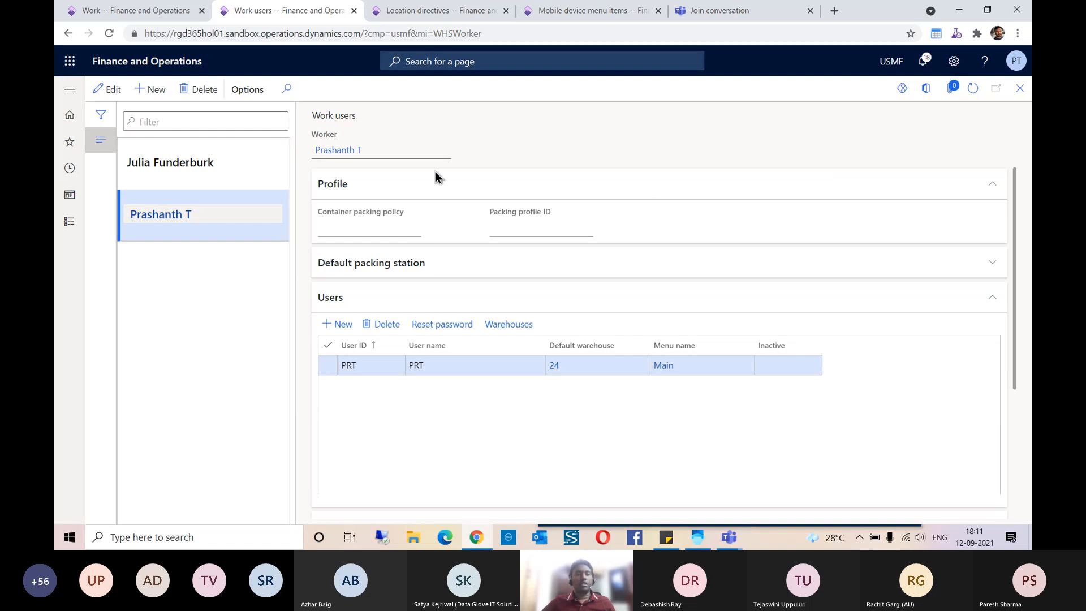
click(987, 265)
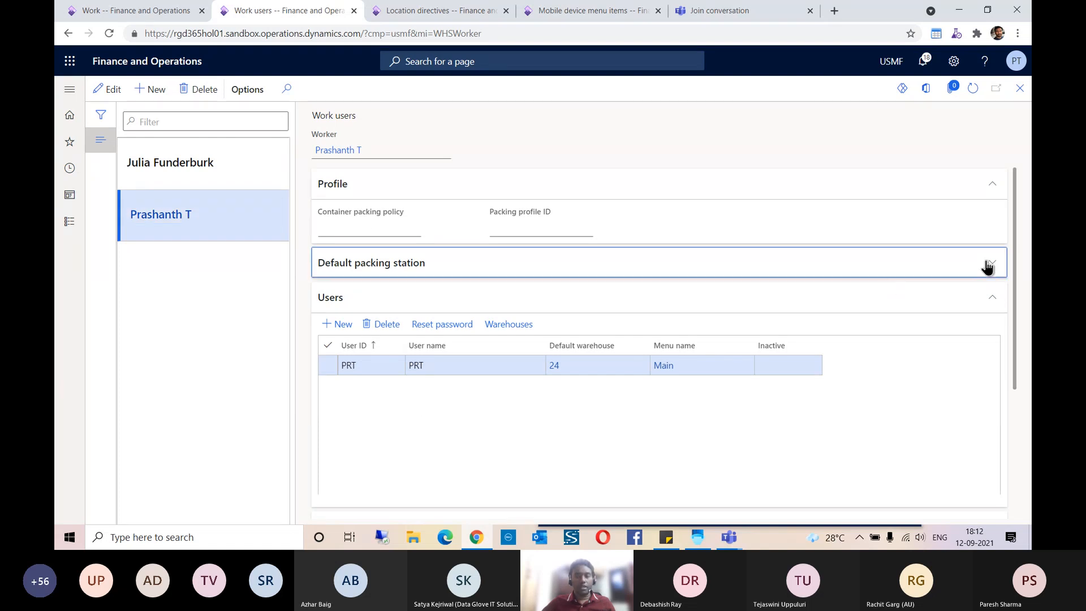
scroll(602, 385, down, 3)
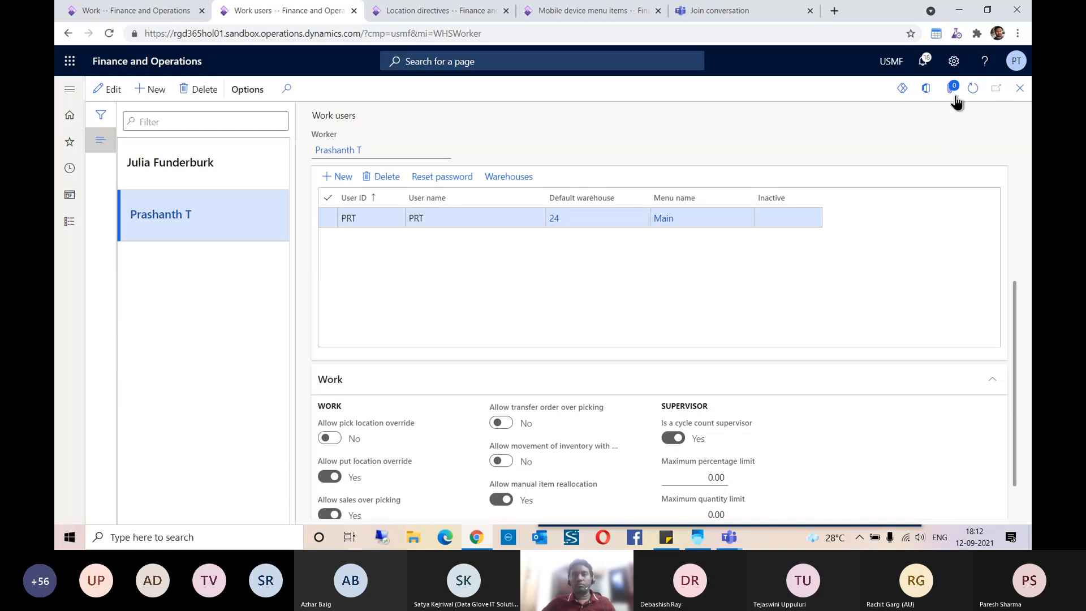
Step: Copy work ID USMF-000073 from the work page and try to process it under Purchase Put-away in the Warehouse Management app
click(163, 15)
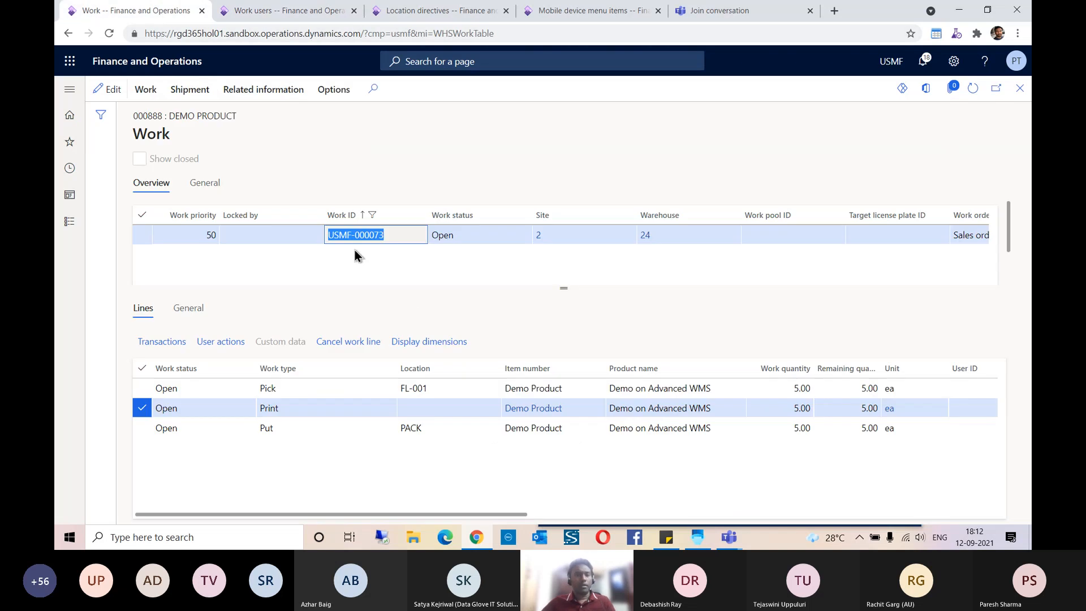
drag(398, 238, 330, 237)
click(700, 535)
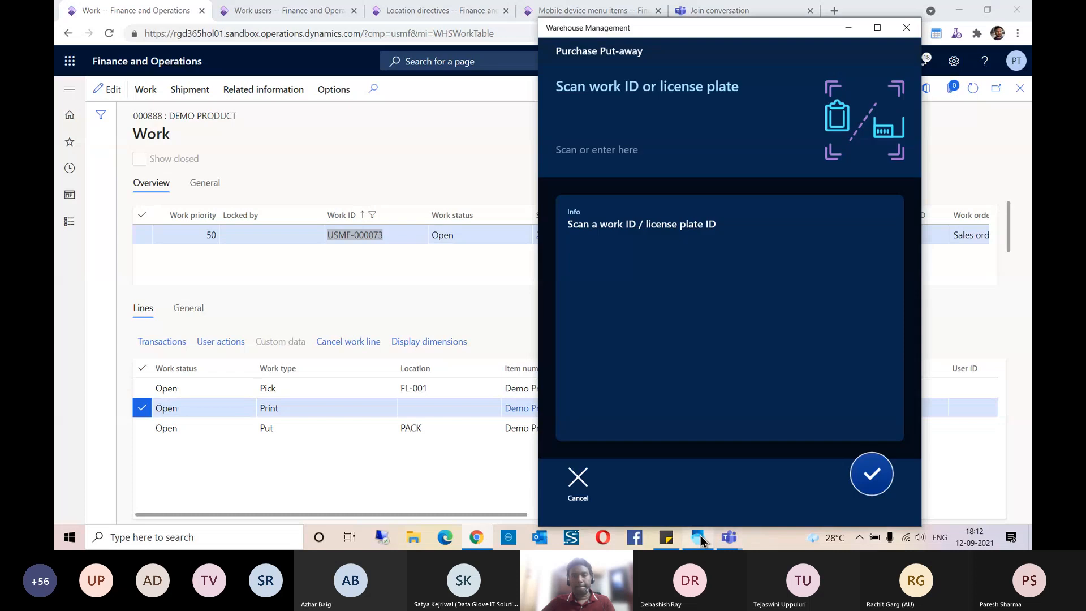
click(596, 115)
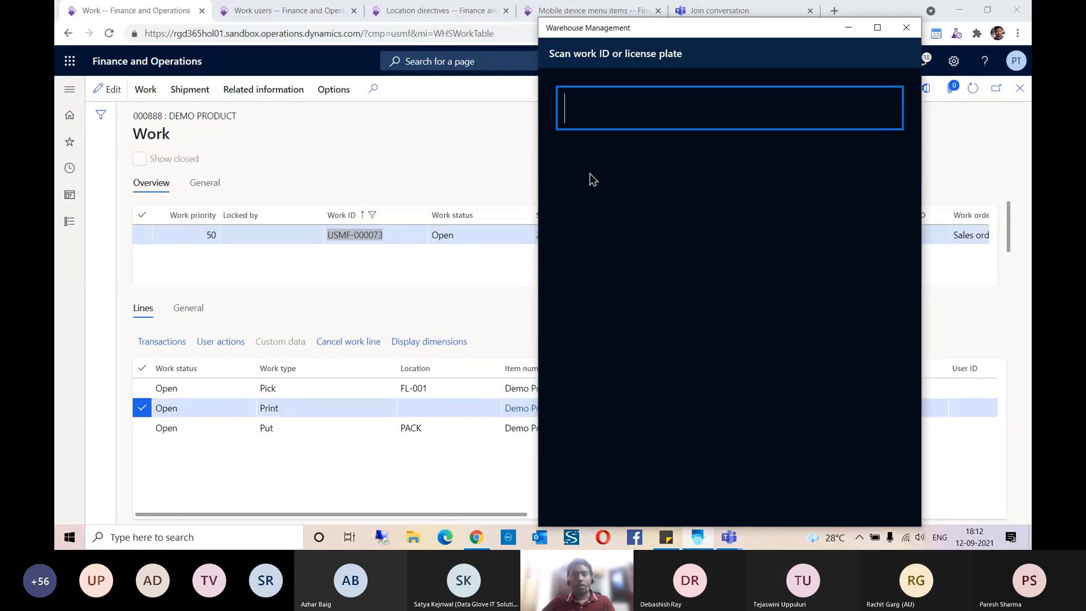
key(ctrl+v)
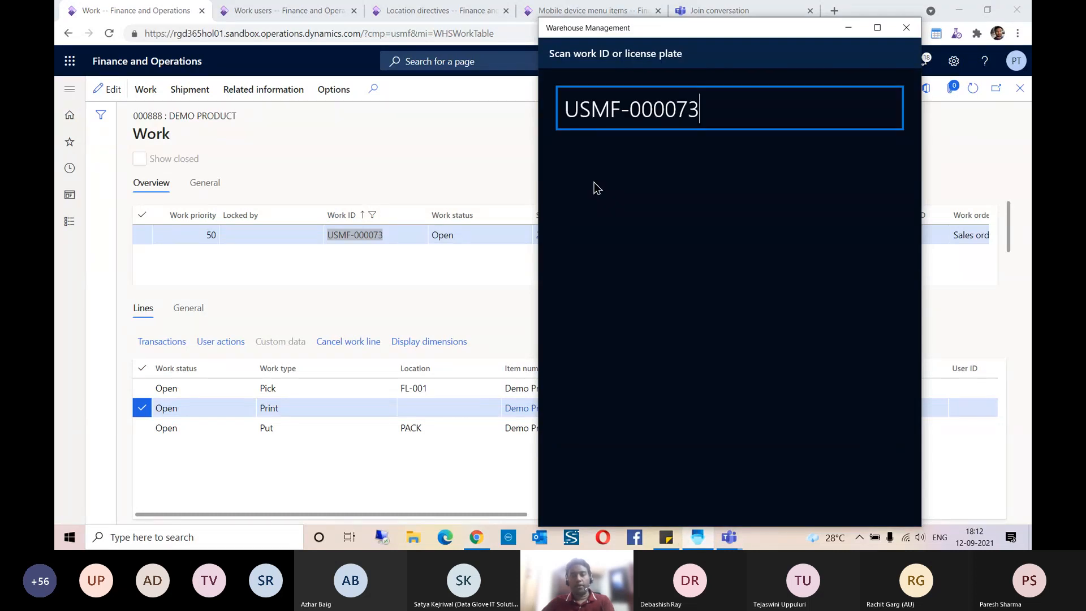
key(Return)
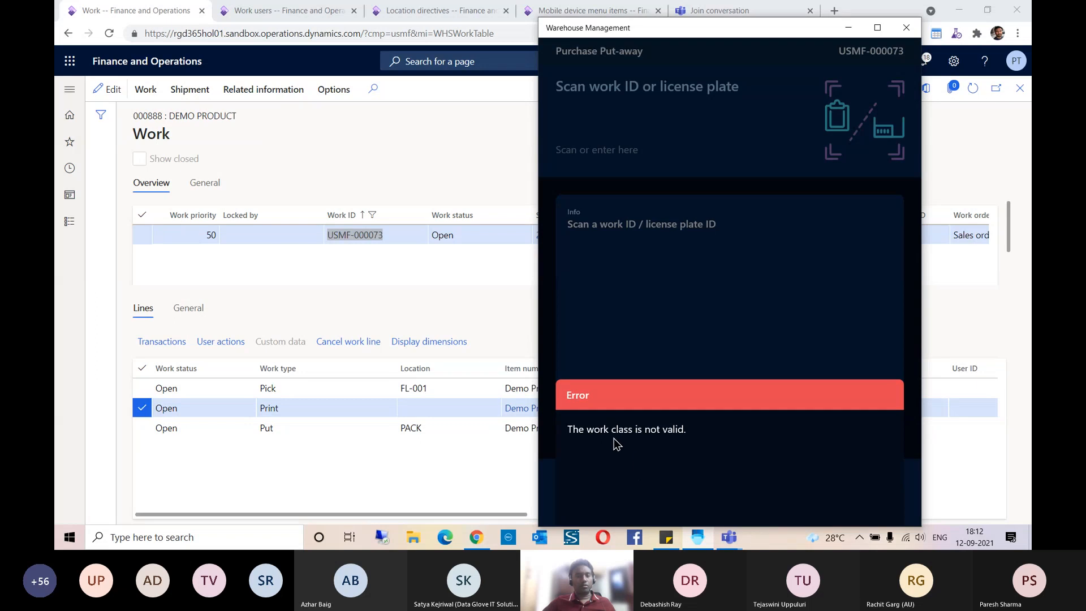
click(662, 248)
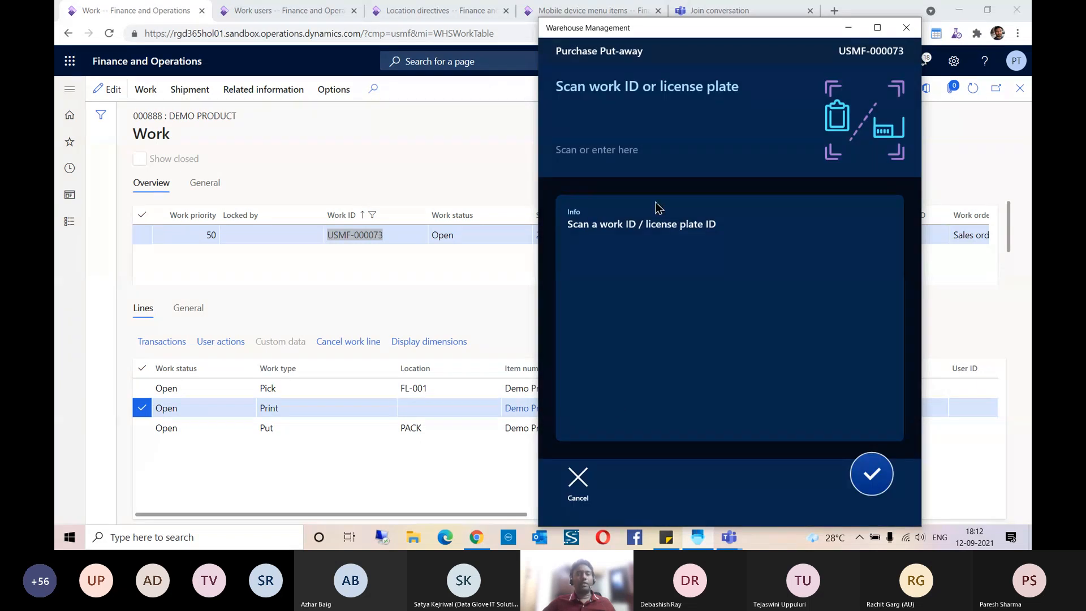
click(585, 490)
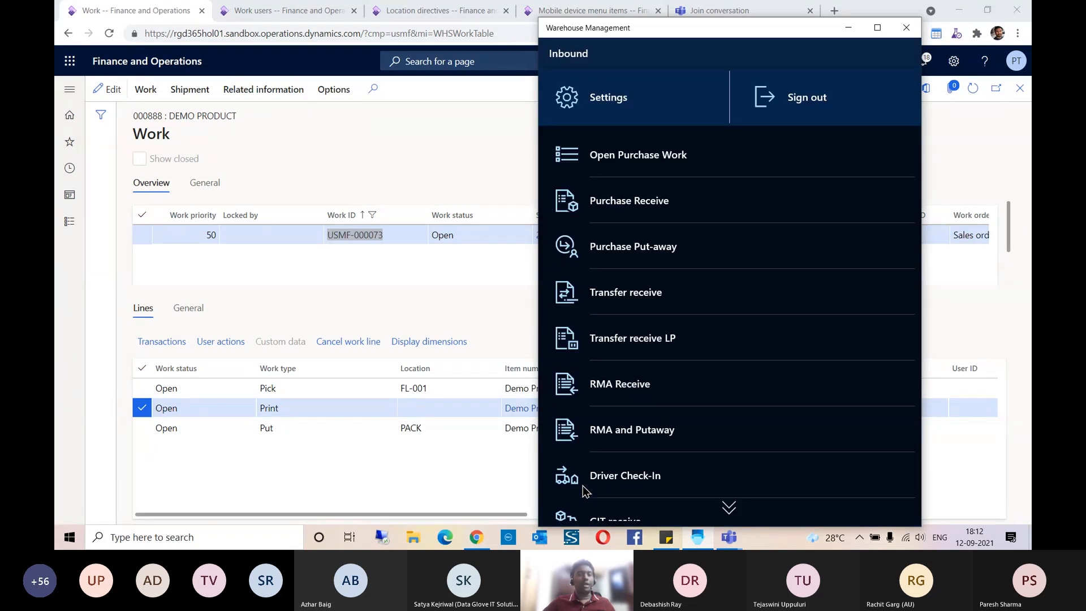
Step: Leave the Inbound menu of the Warehouse Management app and choose 24 as the warehouse under Change Warehouse
scroll(711, 259, down, 2)
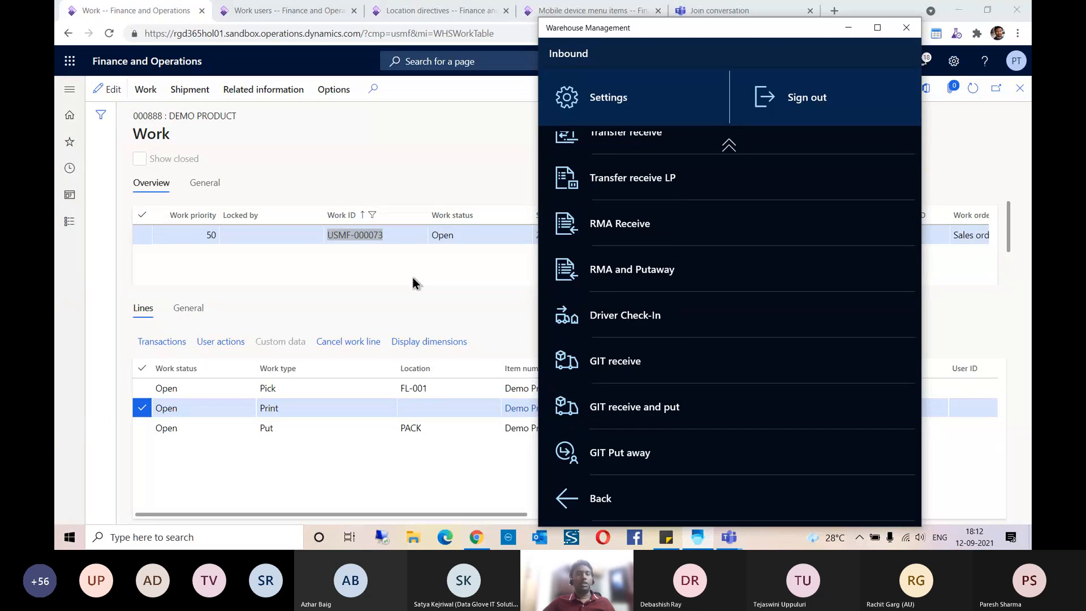
click(387, 264)
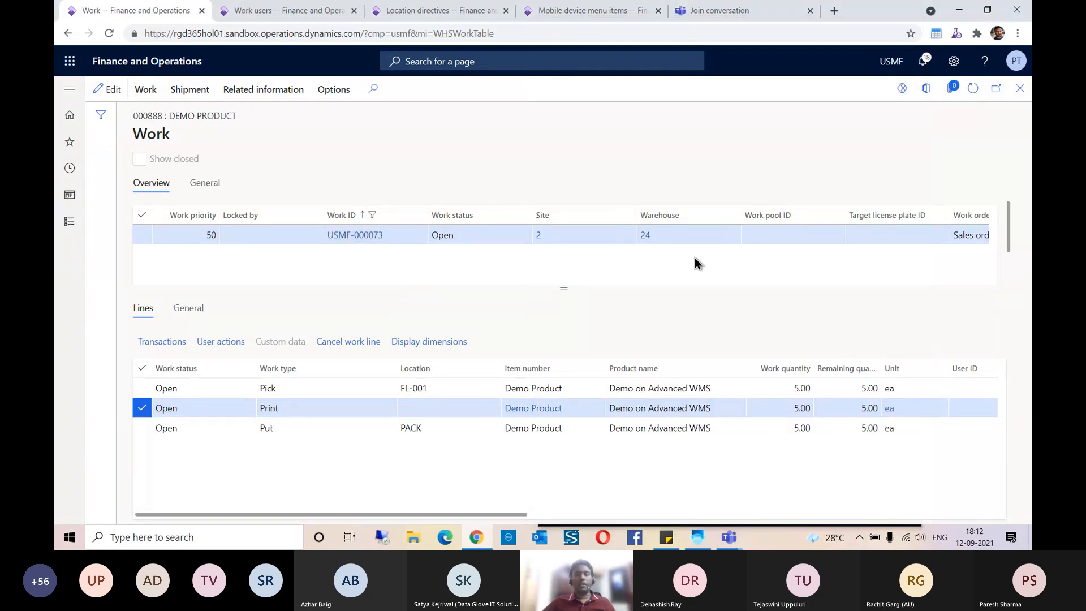
click(698, 538)
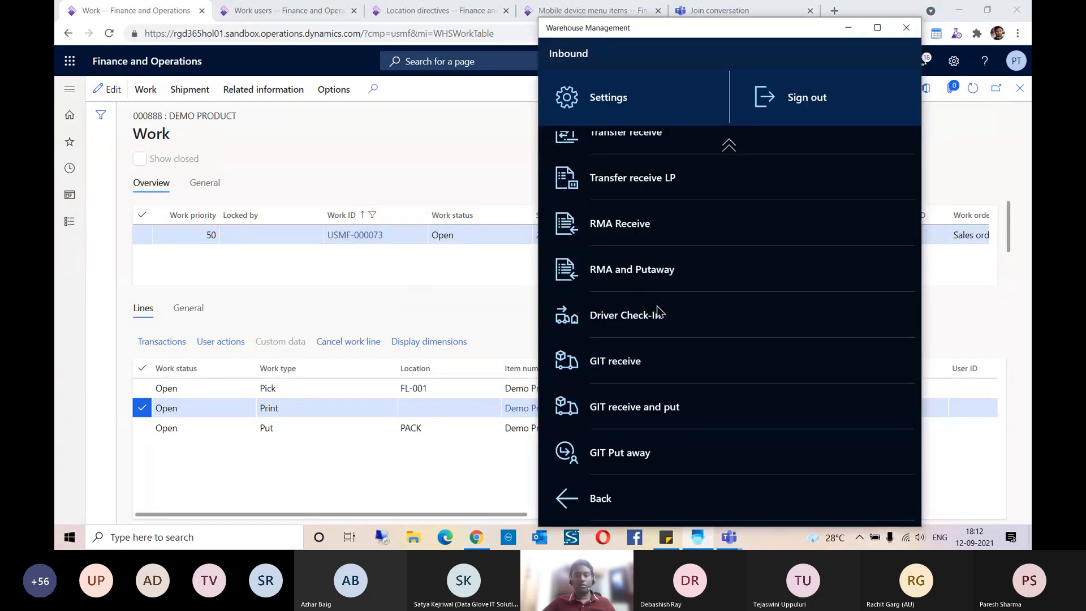
click(608, 505)
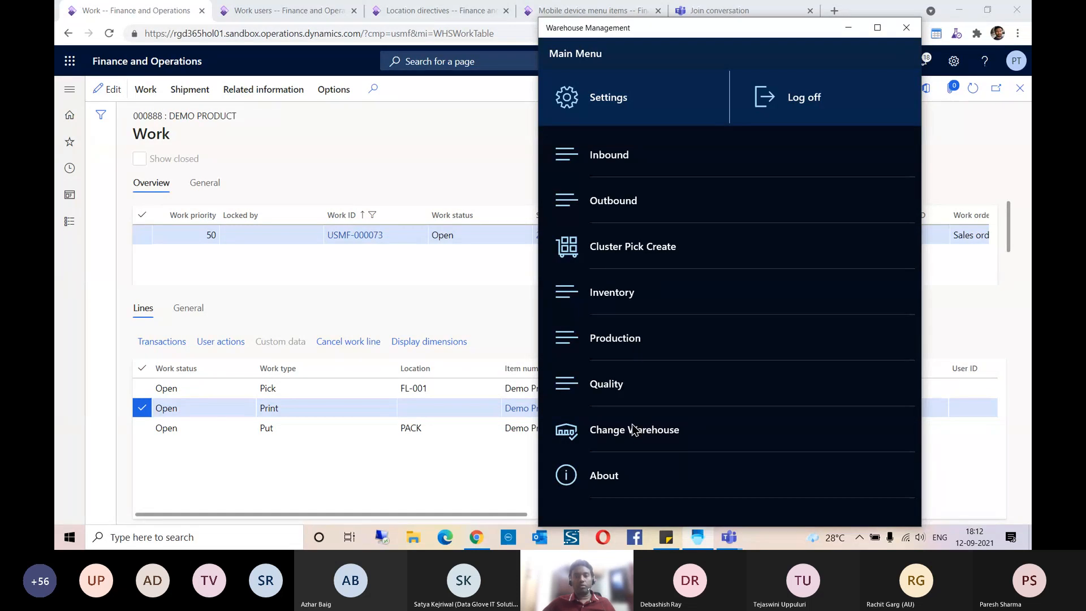
click(626, 432)
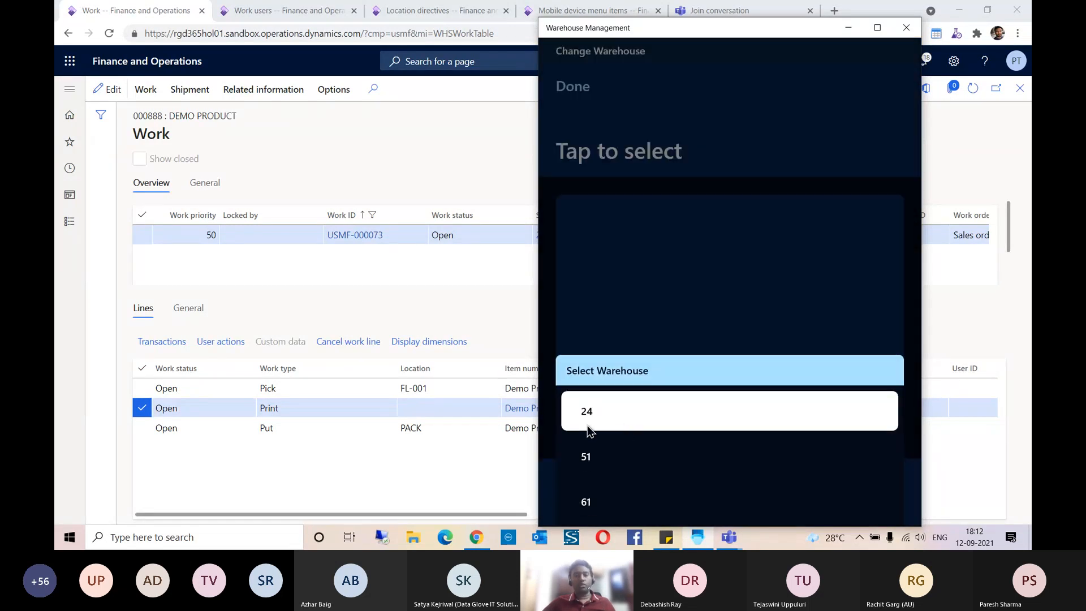
click(606, 411)
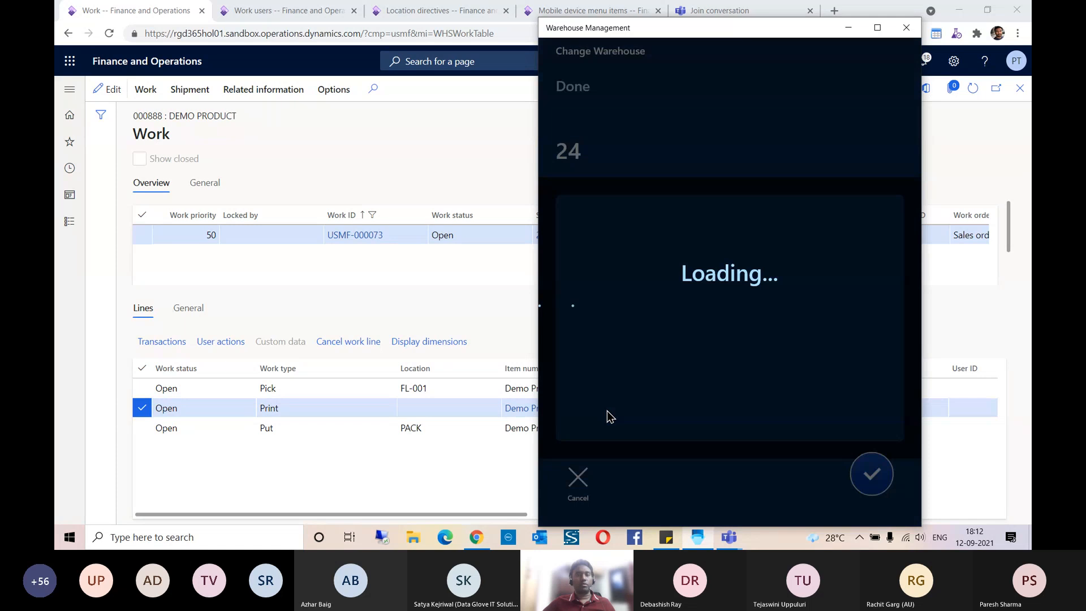
click(578, 480)
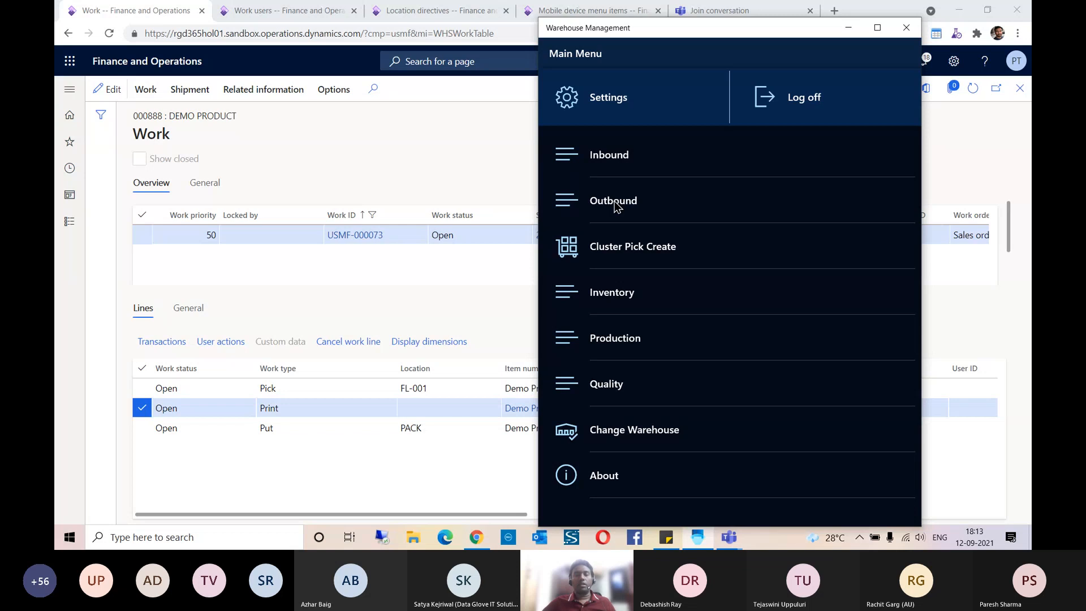
Step: Start outbound Sales Picking in the Warehouse Management app and submit work ID USMF-000073 copied from the work page
click(621, 206)
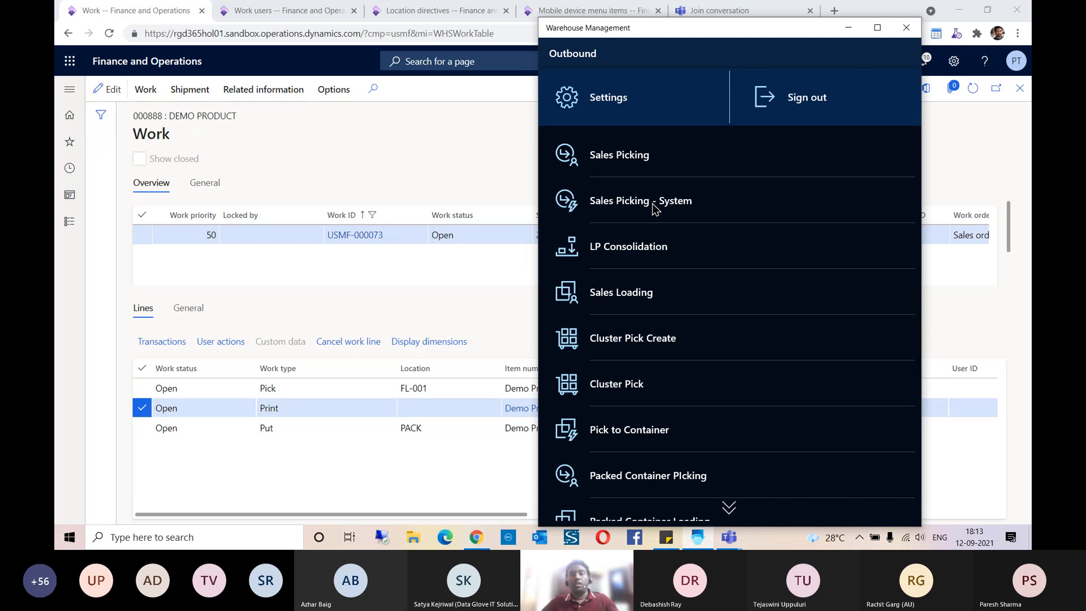
click(617, 163)
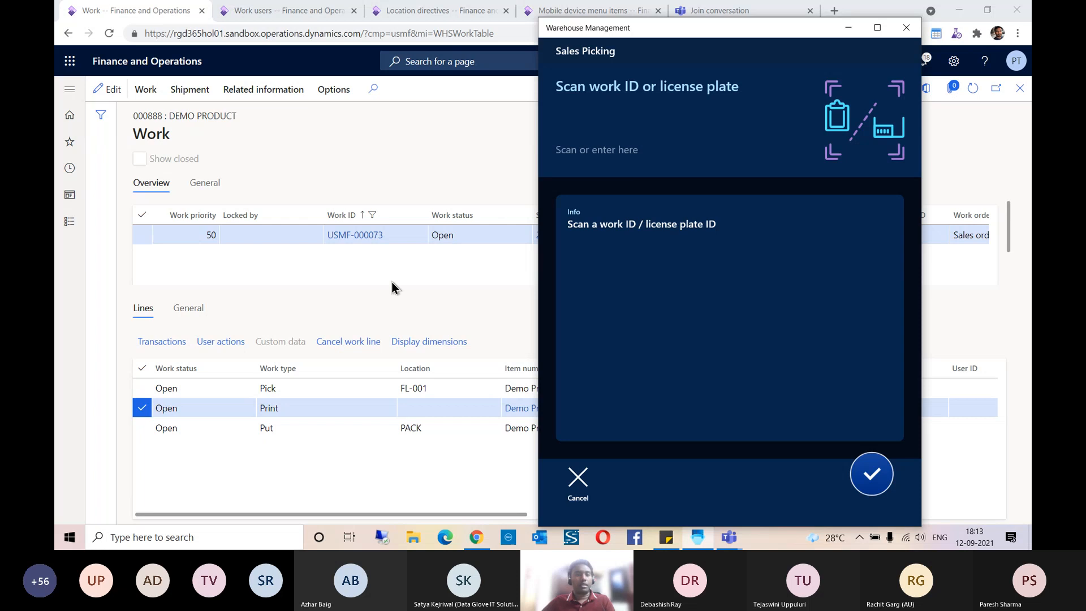
click(358, 255)
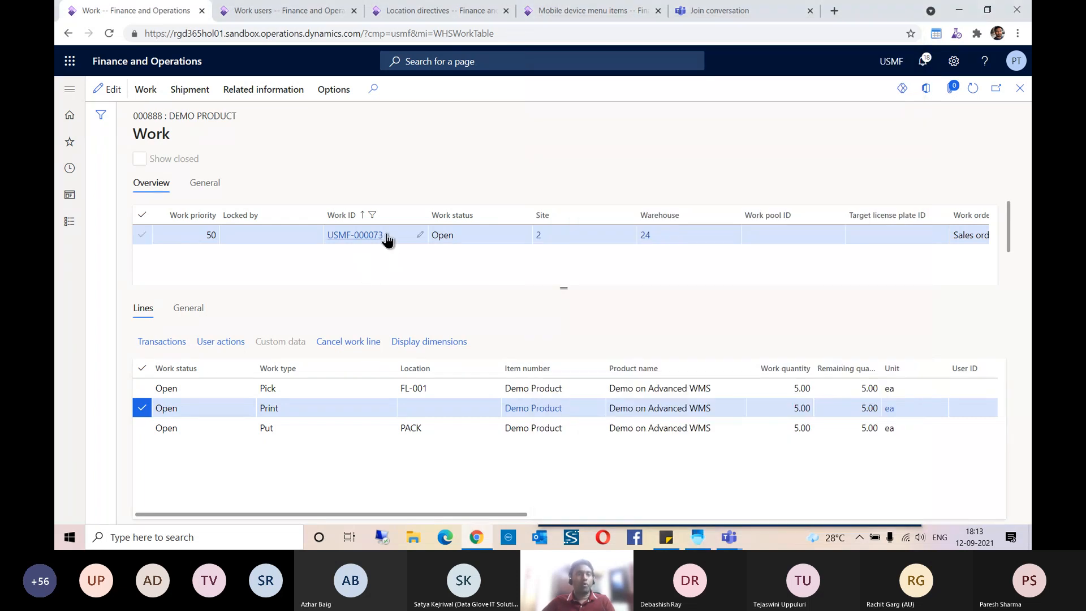
drag(386, 238, 338, 240)
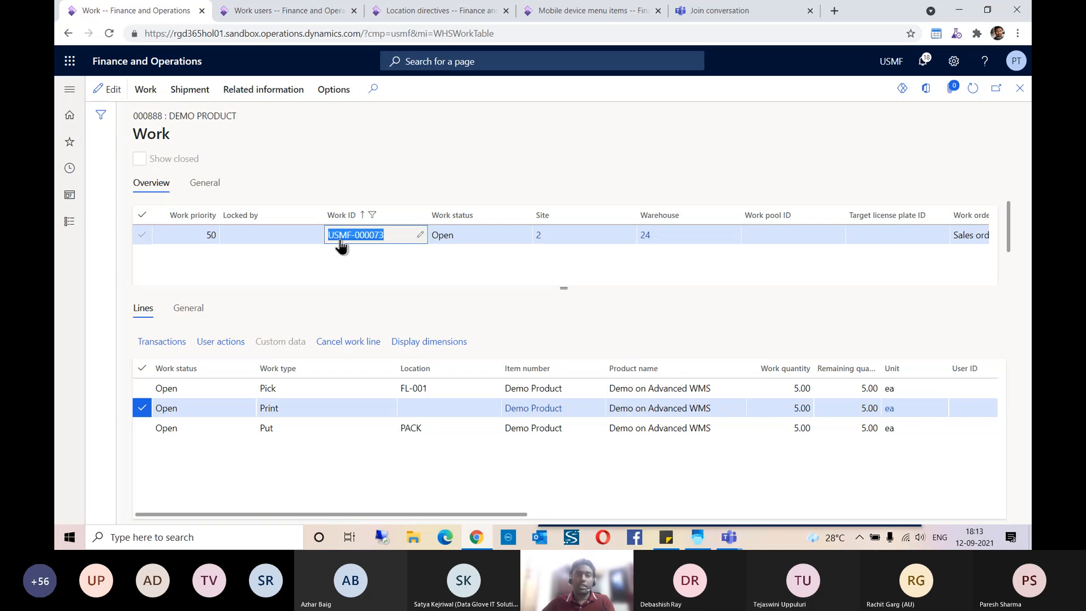
key(alt+Tab)
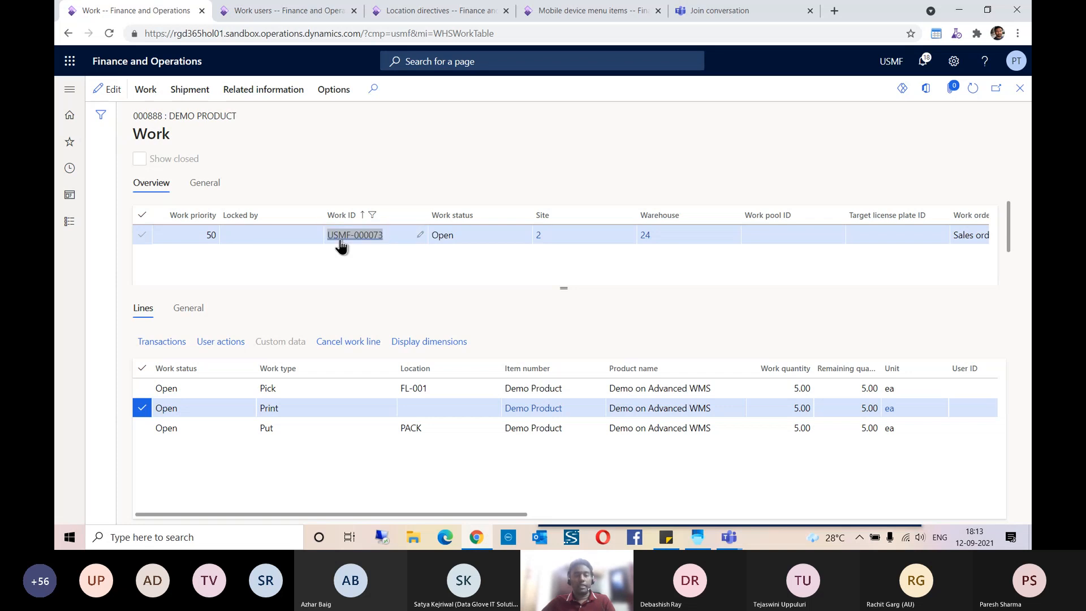
click(562, 125)
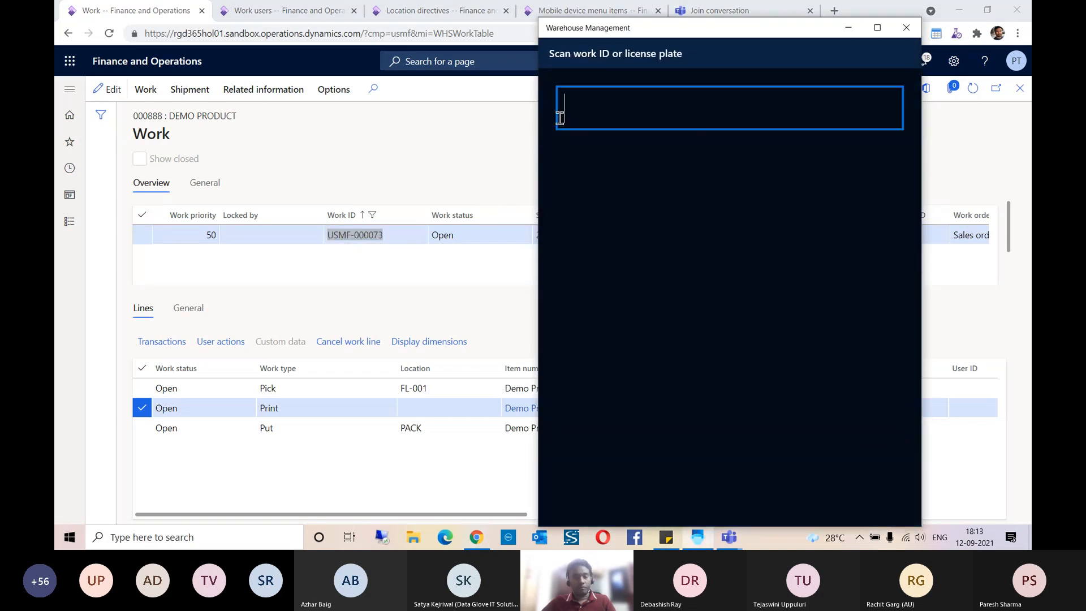
text(USMF-000073)
key(Return)
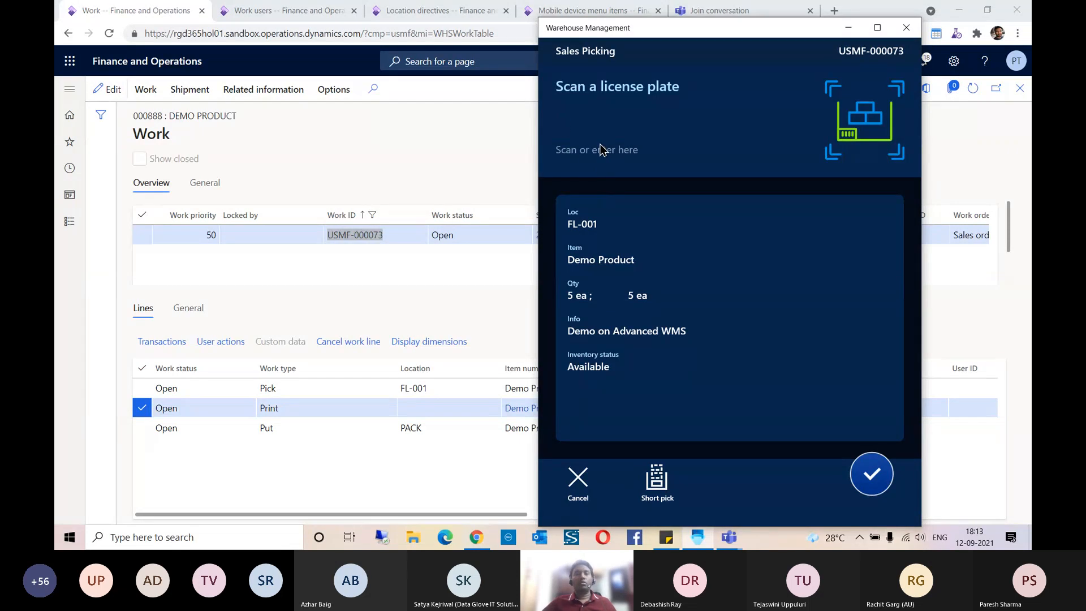
Step: Return to the work page in Finance and Operations and open the on-hand inventory of the pick line's item
click(426, 257)
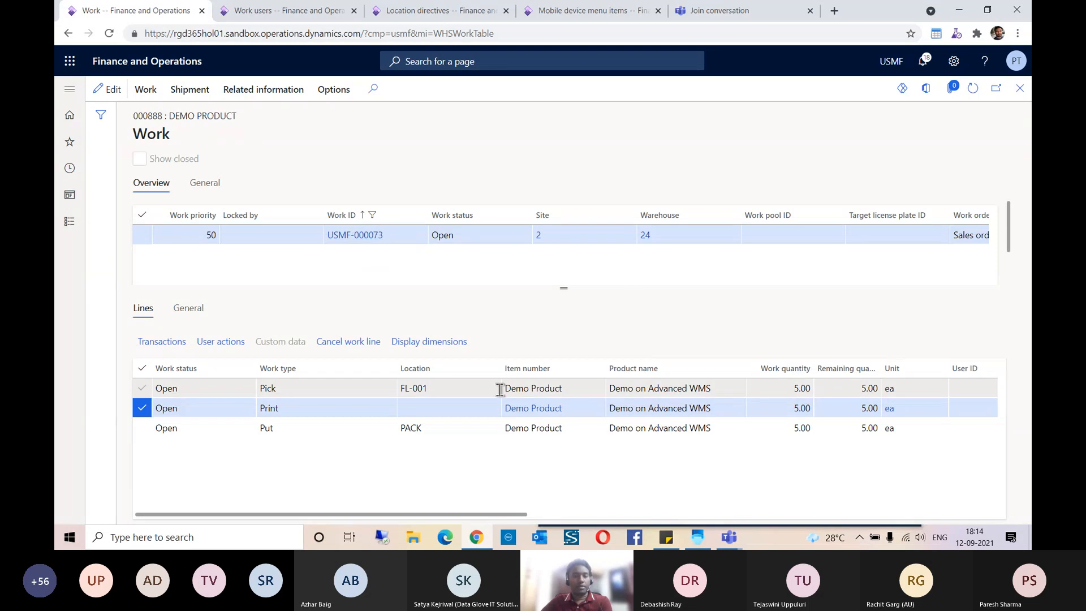
click(417, 388)
click(527, 390)
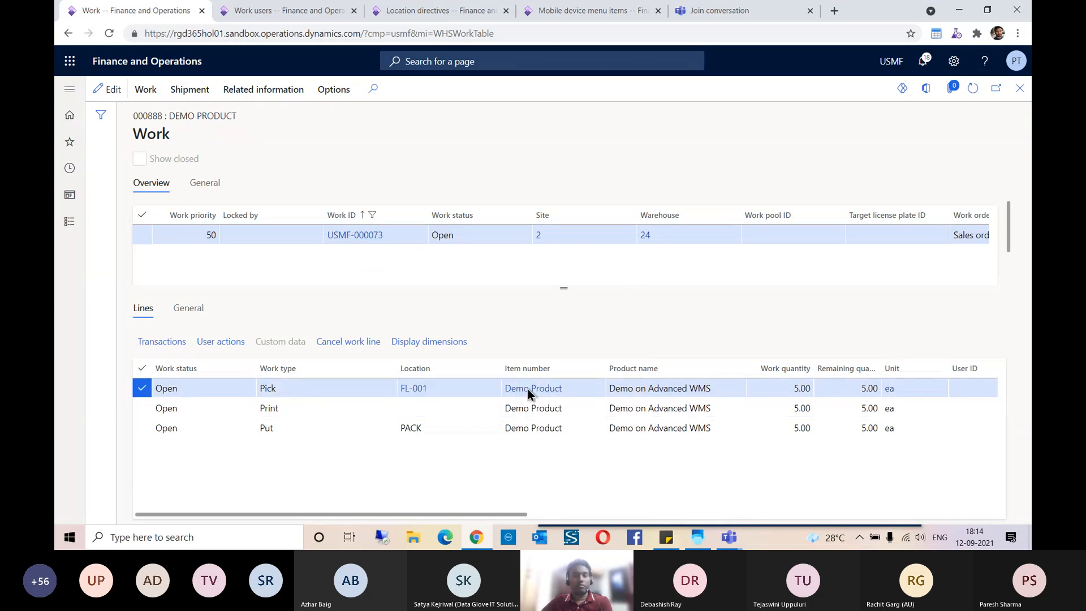
click(528, 389)
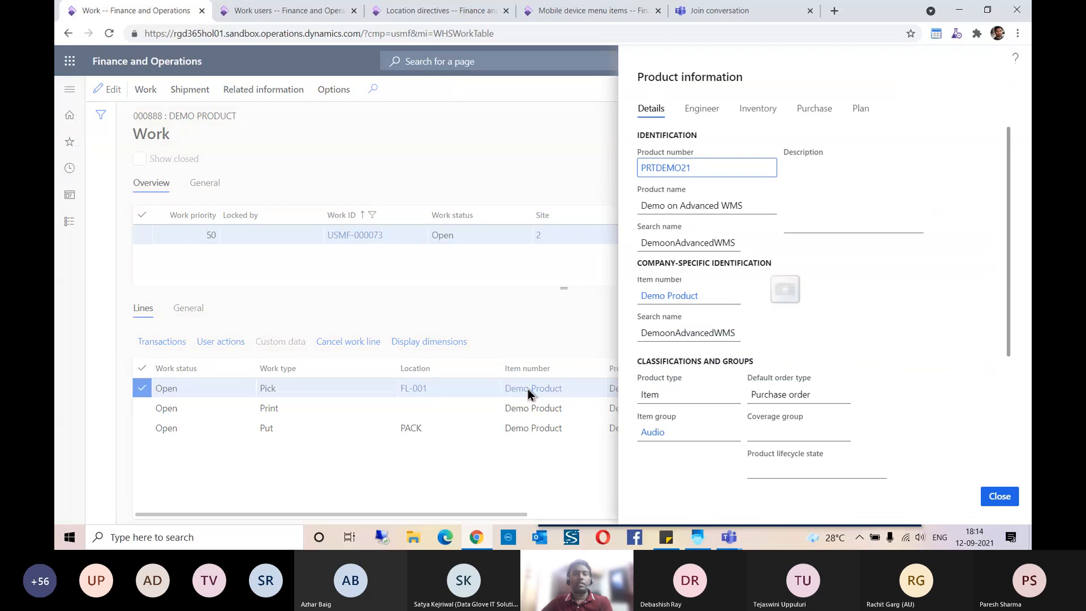
click(758, 108)
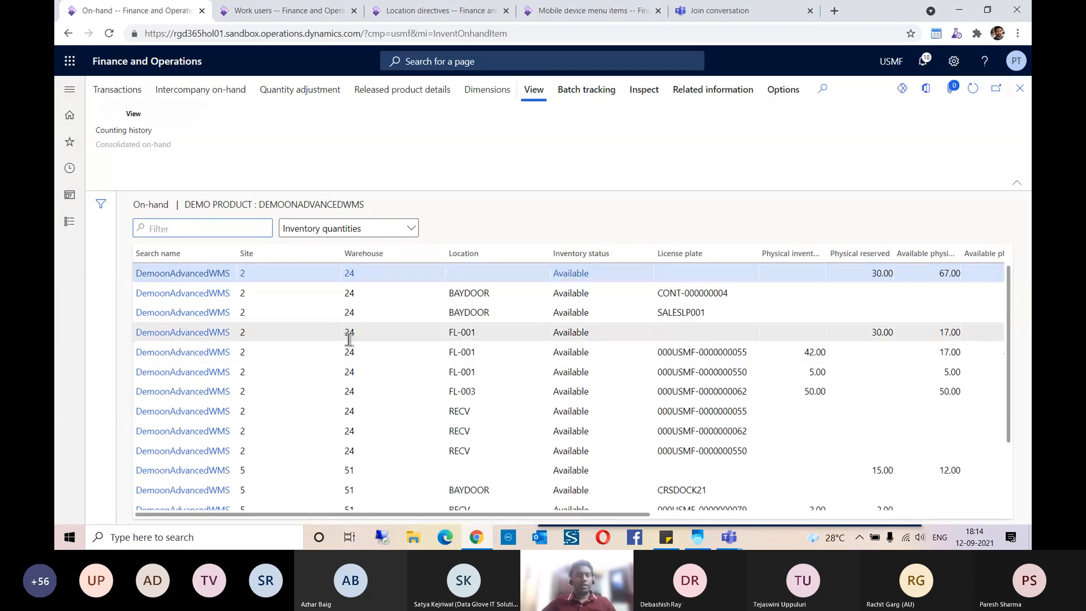
click(490, 333)
click(486, 352)
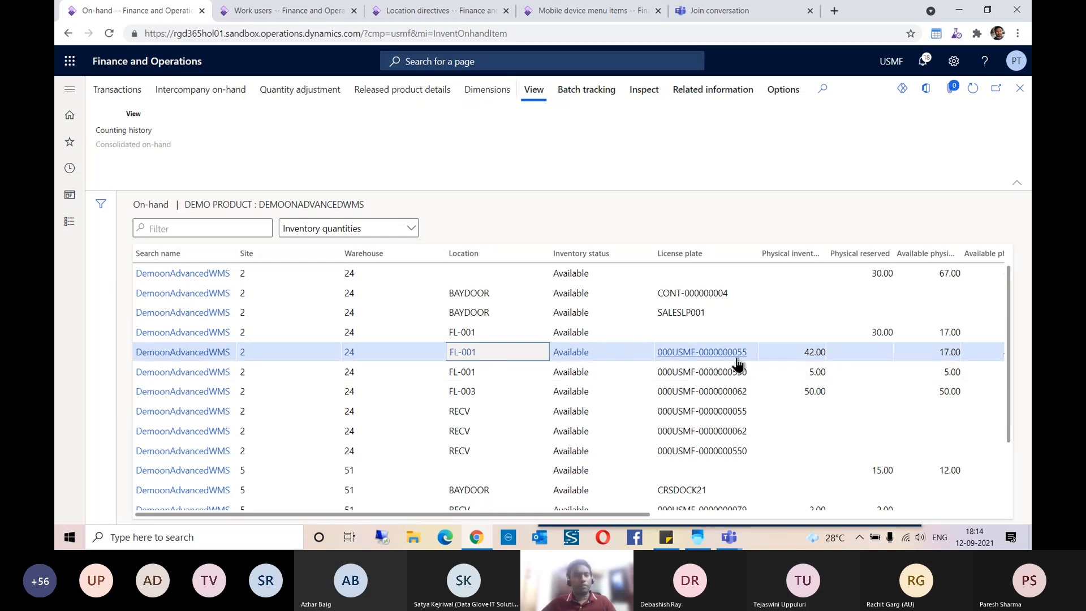
drag(747, 358, 661, 360)
key(ctrl+c)
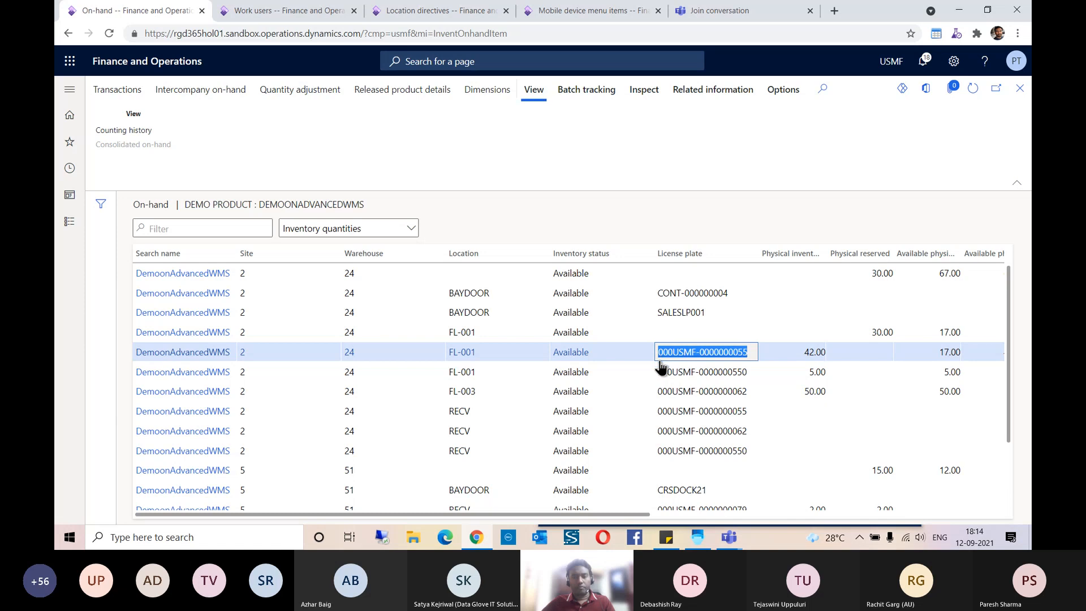
click(697, 536)
click(568, 165)
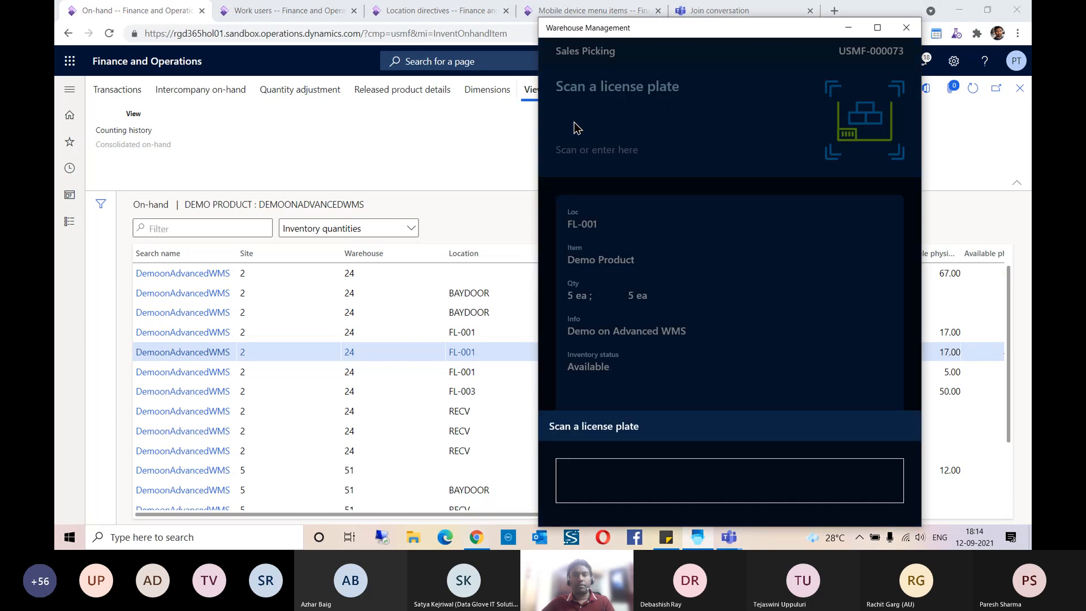
key(ctrl+v)
key(Return)
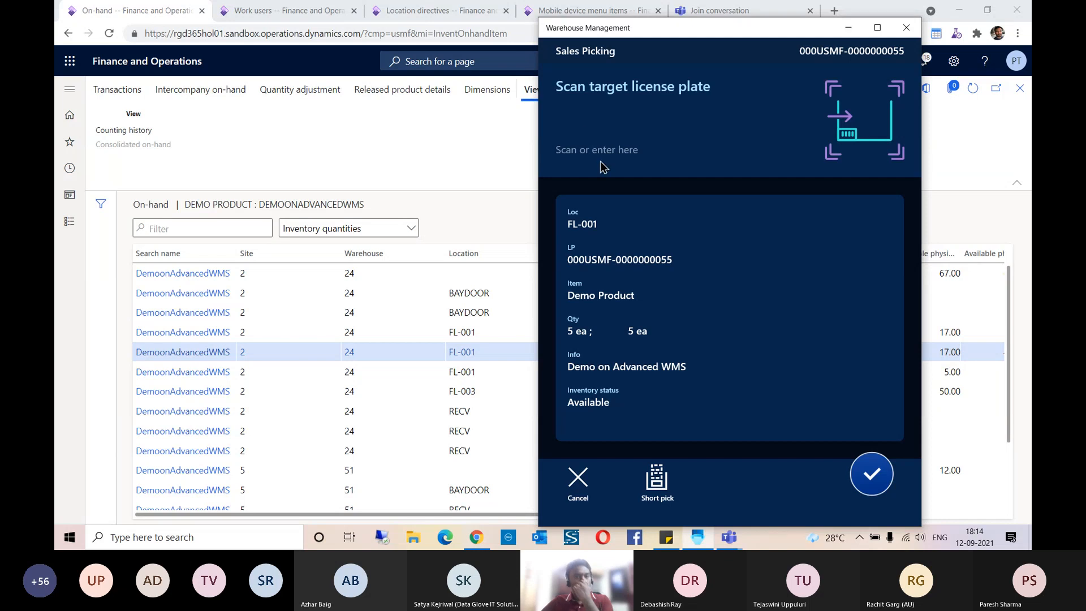
Step: Submit SALESPICK009 as the target license plate in Sales Picking and confirm the put to location PACK
click(608, 123)
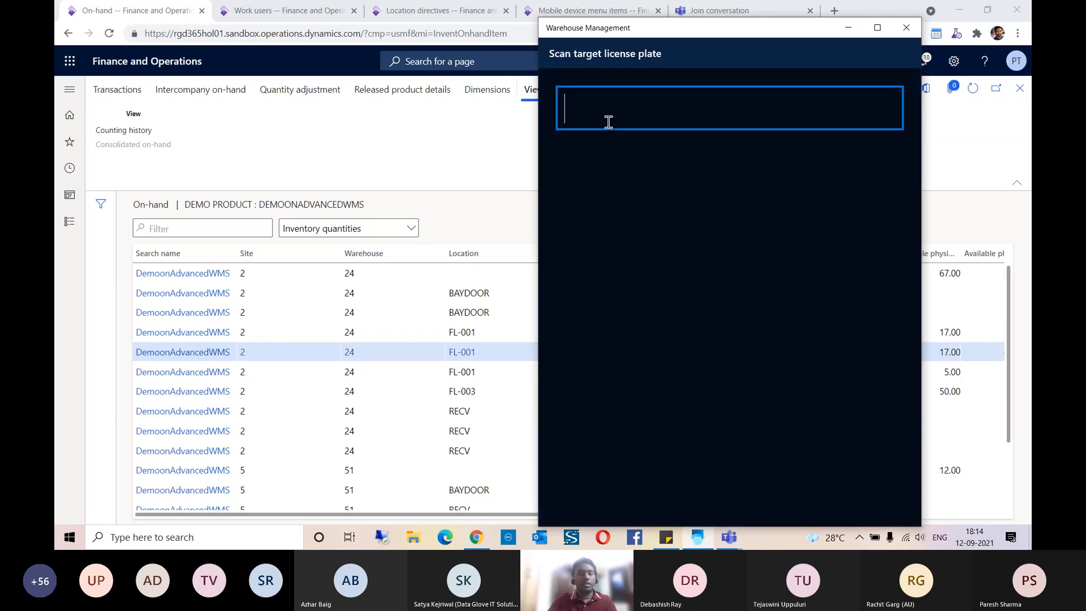
text(SALESP)
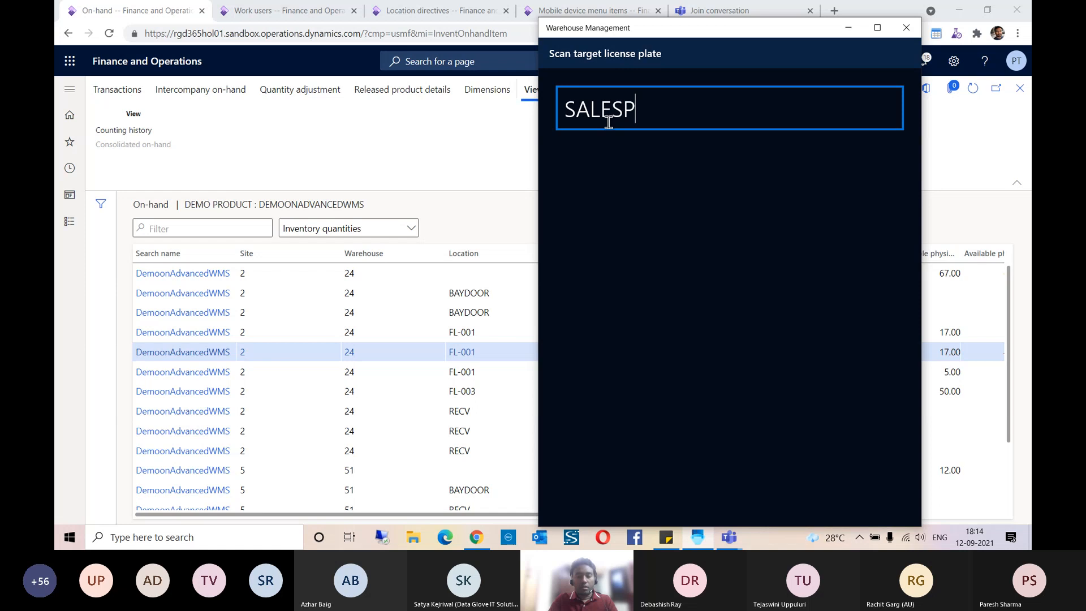
text(ICK009)
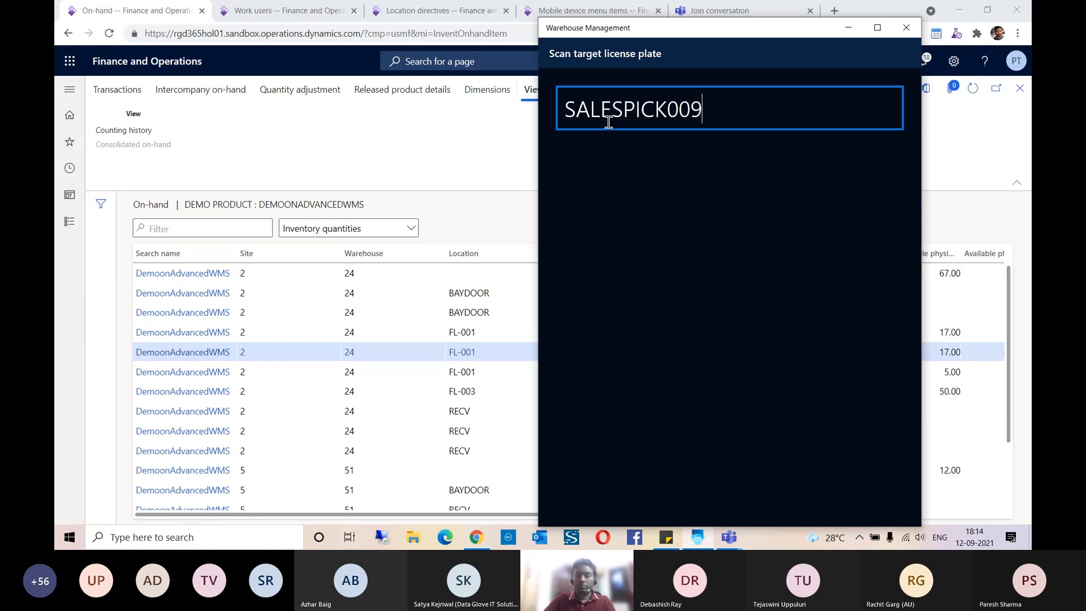
key(Return)
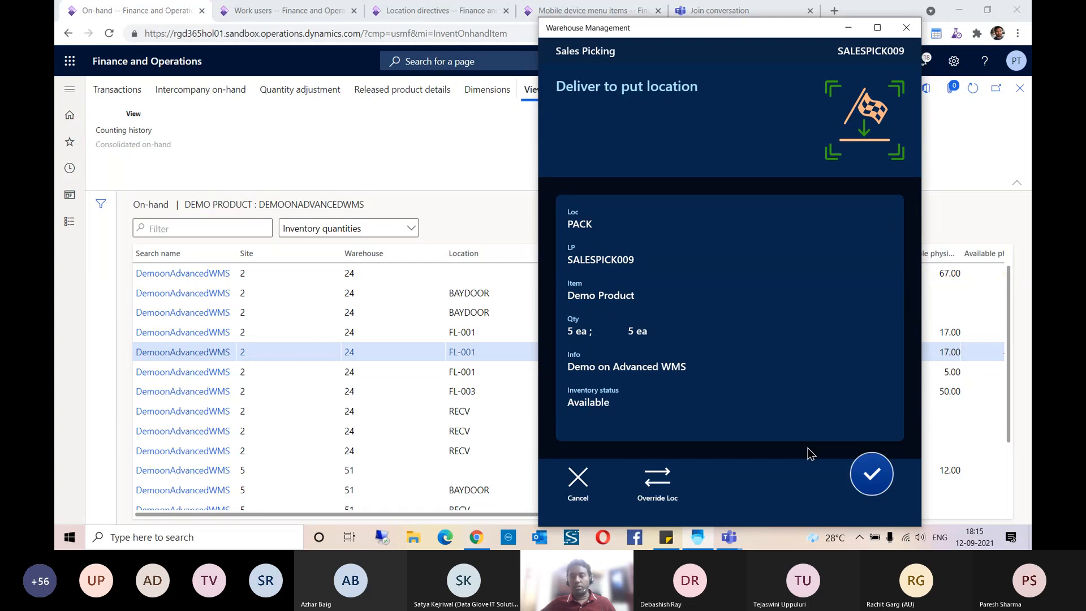
click(864, 482)
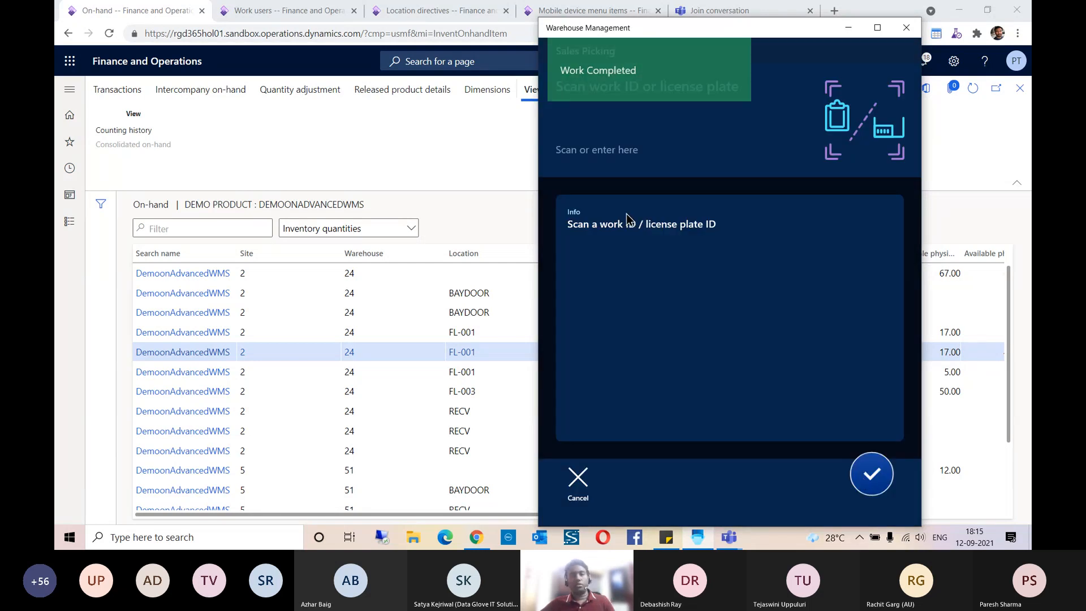
Step: Return to Finance and Operations, close the on-hand list and product information, and refresh the work page
click(426, 135)
click(1020, 90)
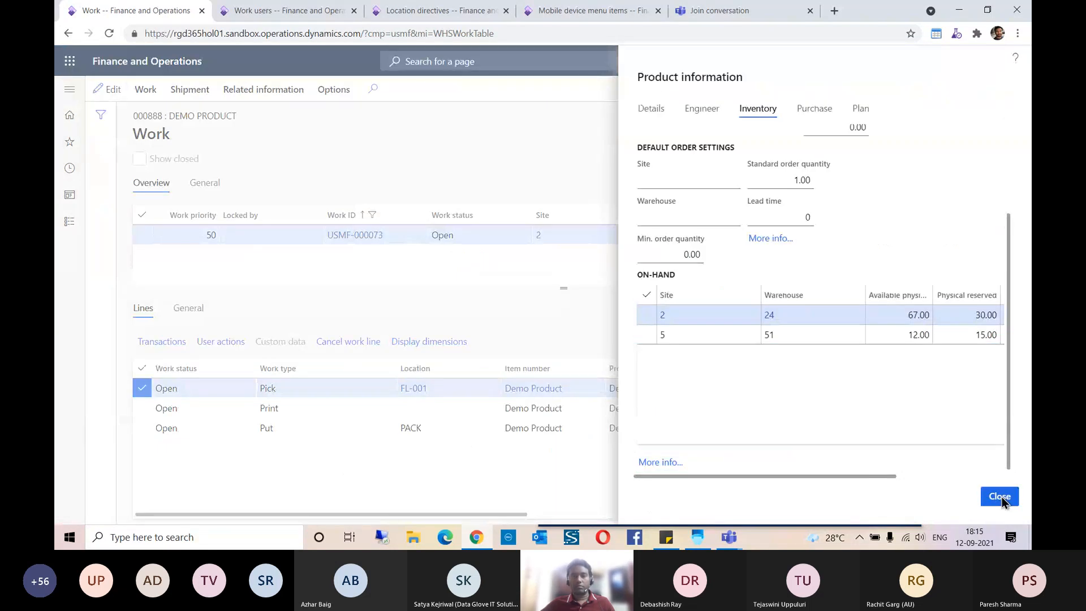
click(1000, 496)
click(968, 93)
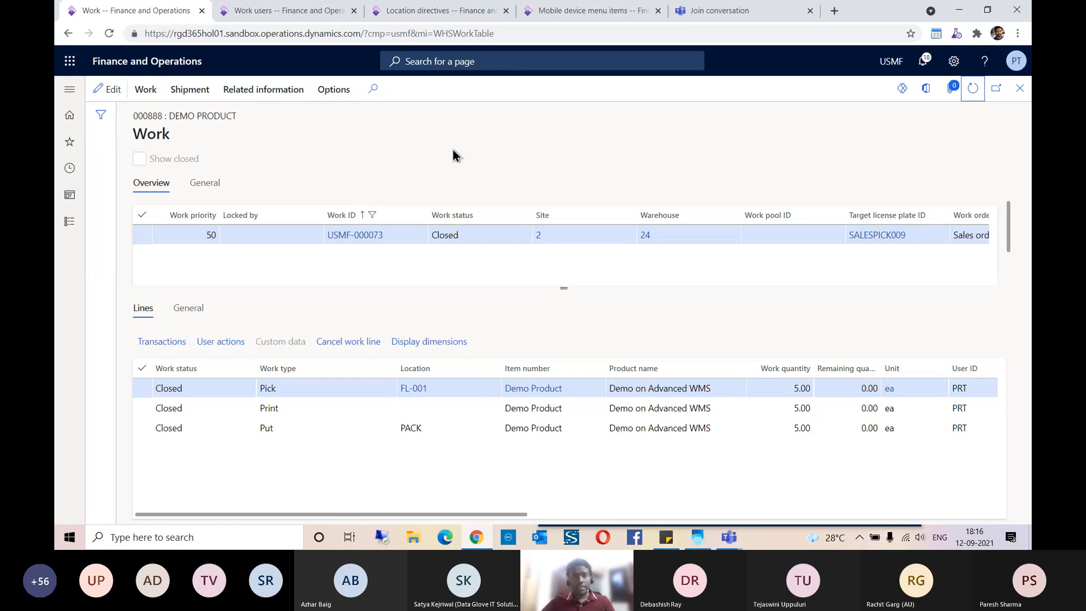
Step: Open the Pack page from the favorites in the browser tab that shows Work users
click(284, 13)
click(68, 142)
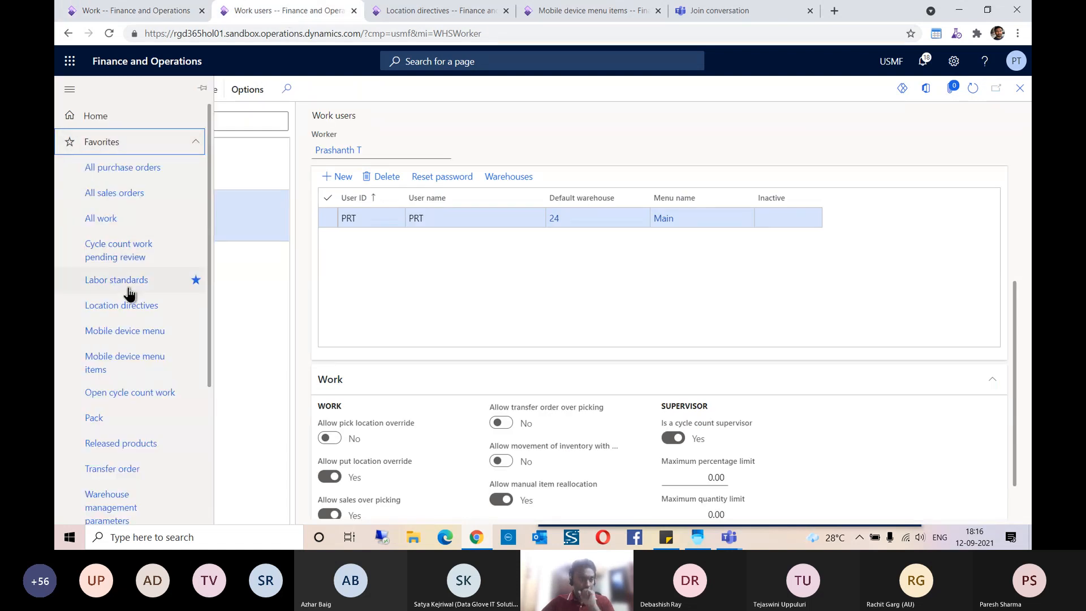
scroll(129, 292, down, 4)
click(100, 226)
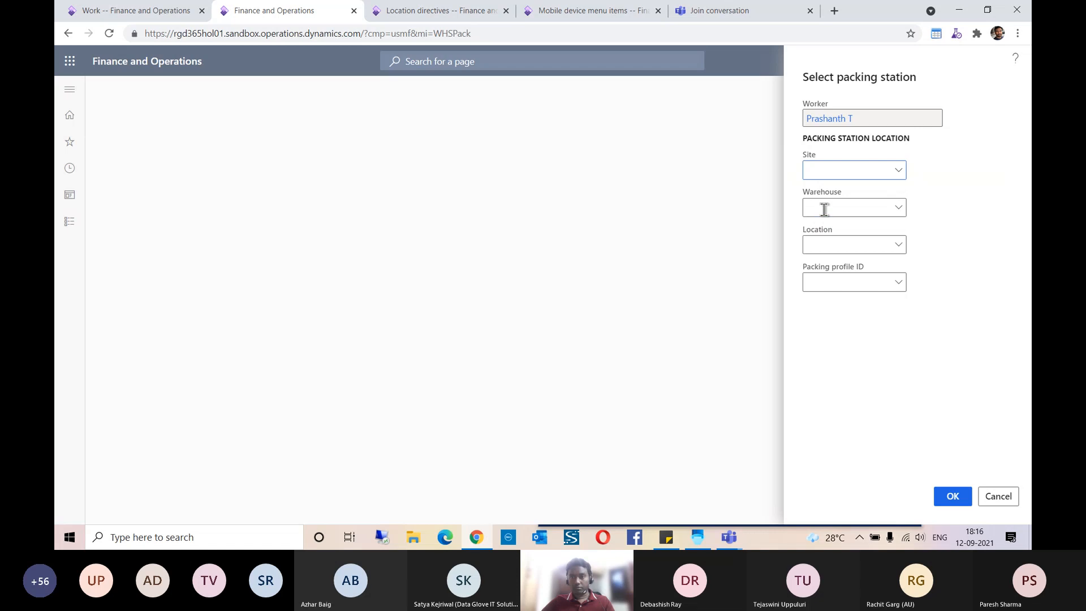
Step: Select the packing station with site 2, warehouse 24, location PACK and packing profile 24 Outbound Packing
text(24)
key(Tab)
text(PACK)
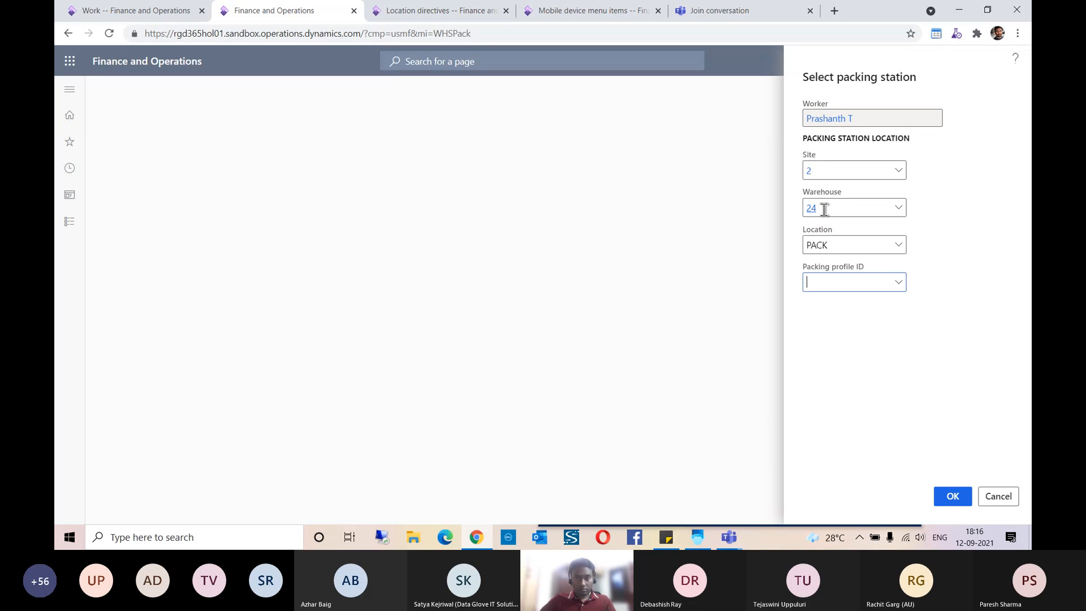
click(899, 282)
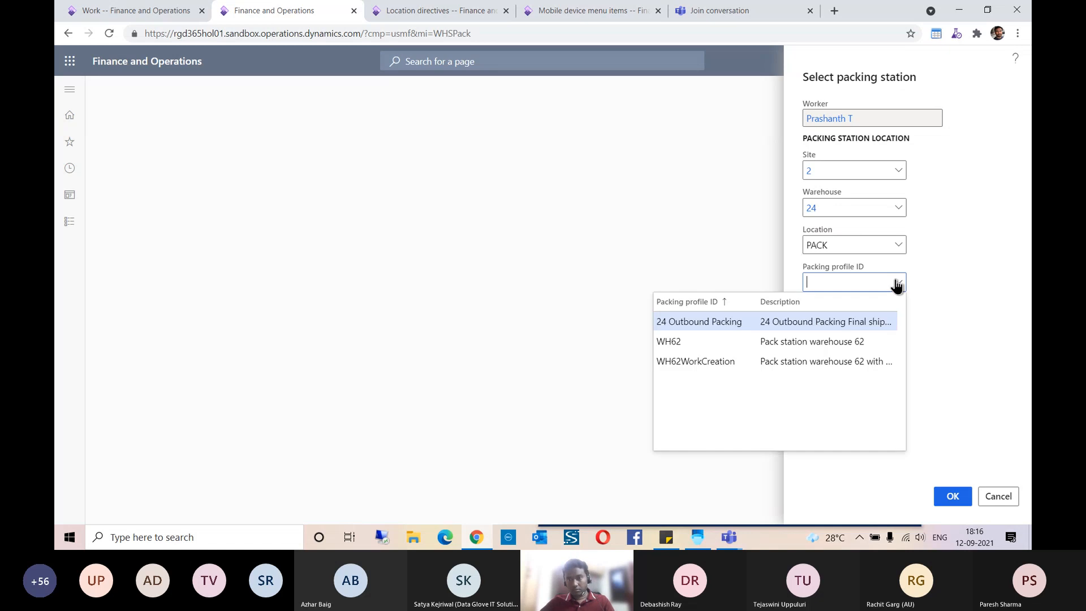
click(734, 322)
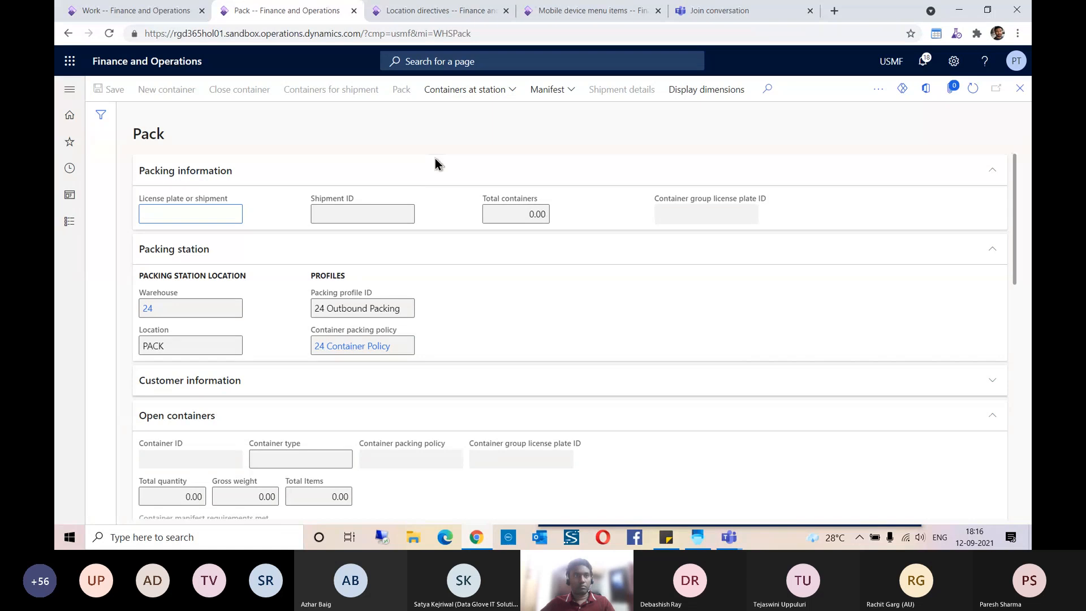
Step: Copy target license plate ID SALESPICK009 from the work page and enter it as the license plate on the Pack page
click(145, 14)
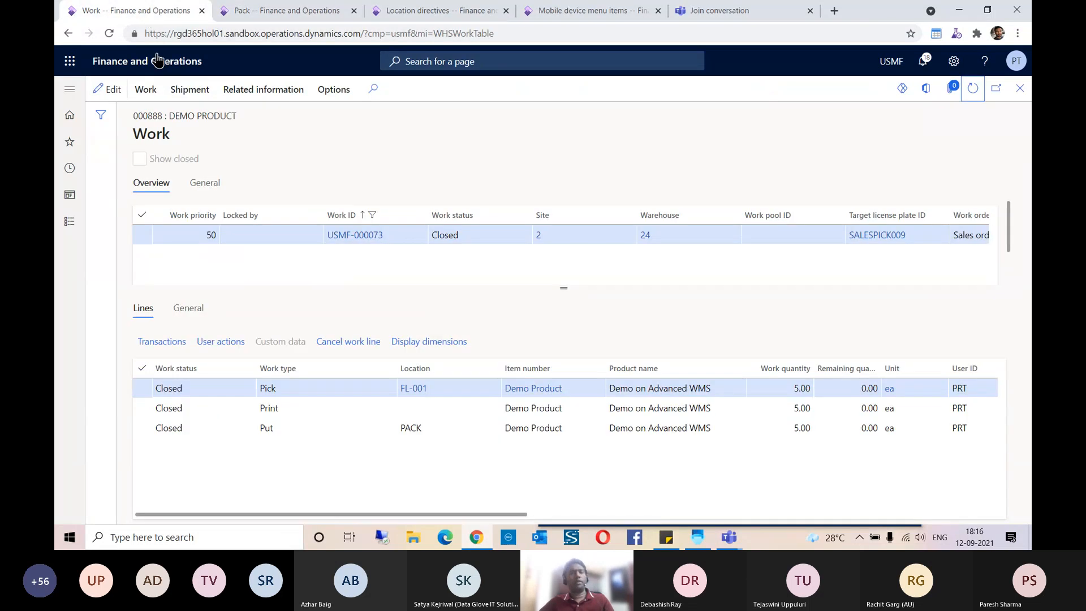
drag(561, 289, 561, 301)
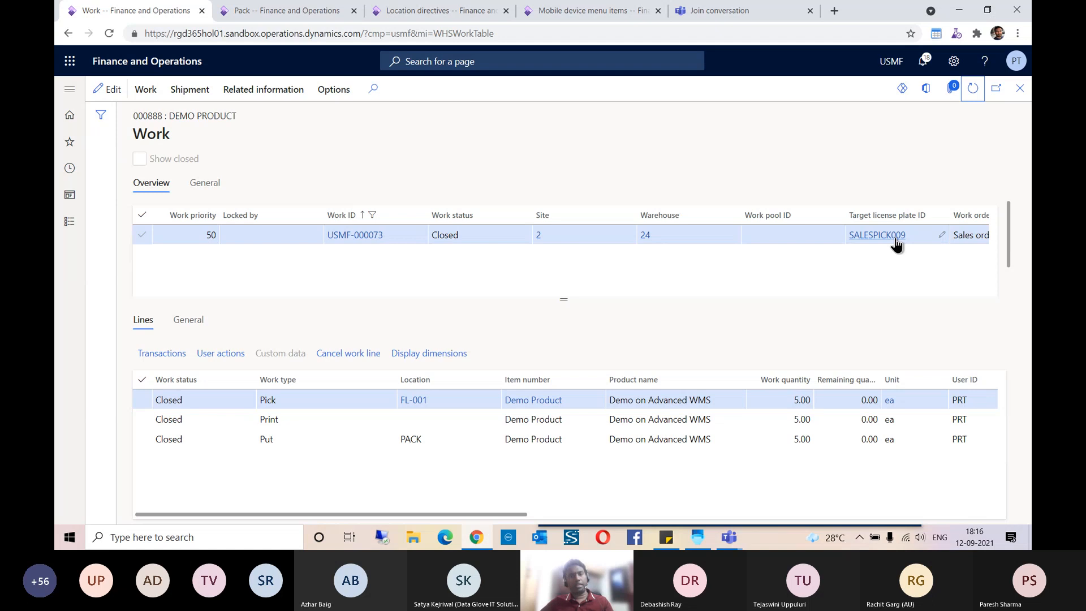
drag(562, 302, 564, 332)
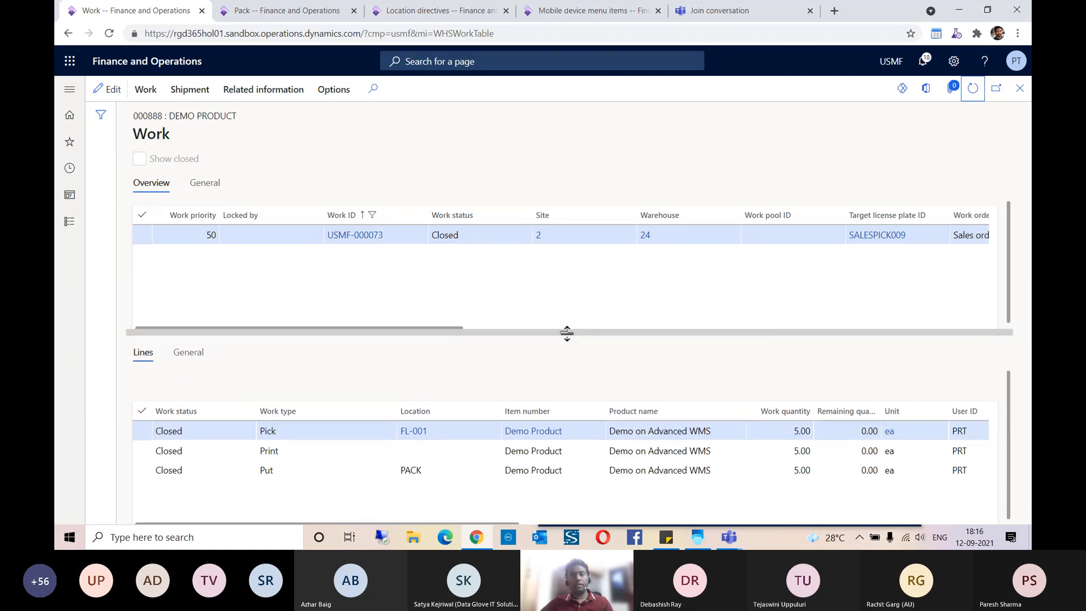
click(263, 11)
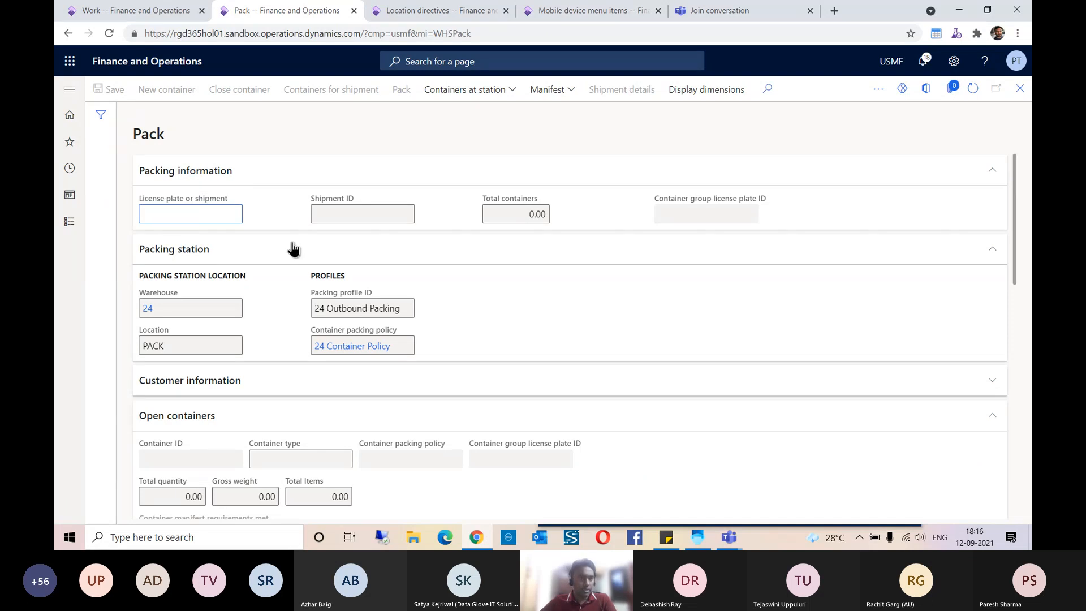
click(161, 17)
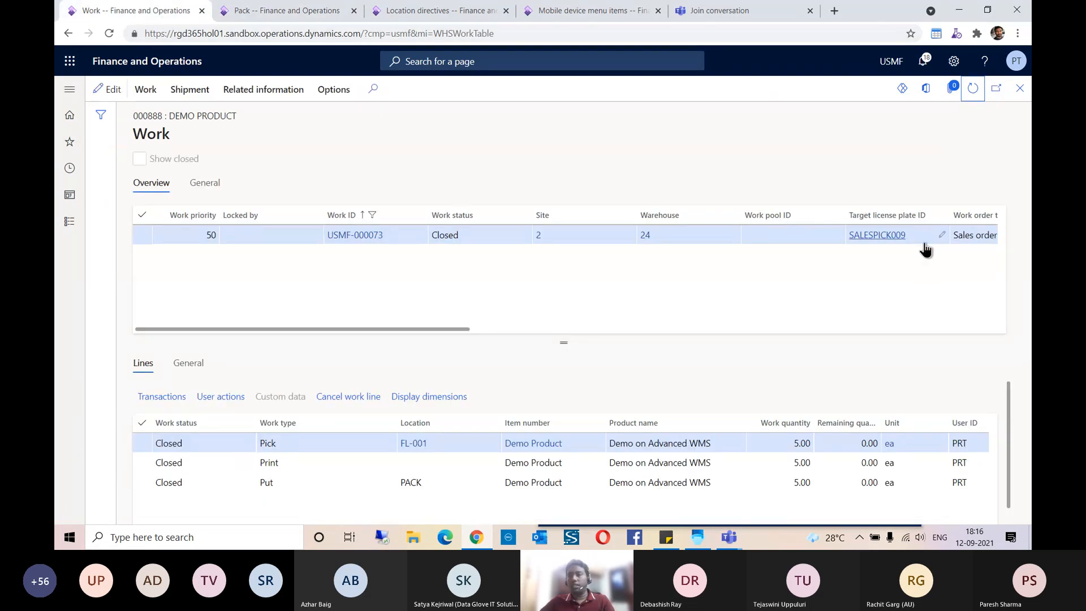
click(914, 240)
key(ctrl+c)
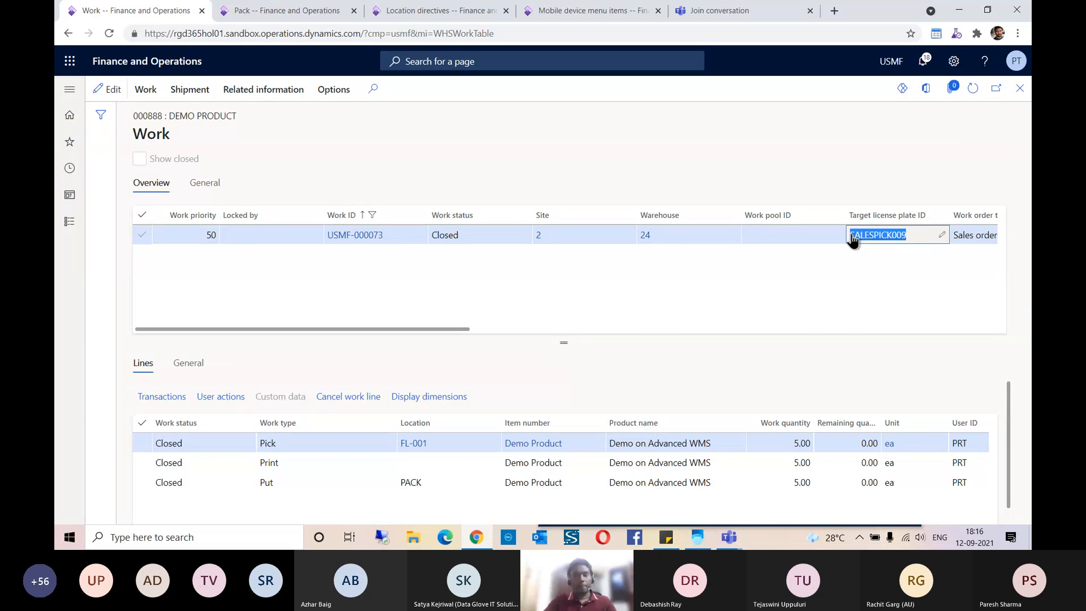
key(Tab)
key(alt+Tab)
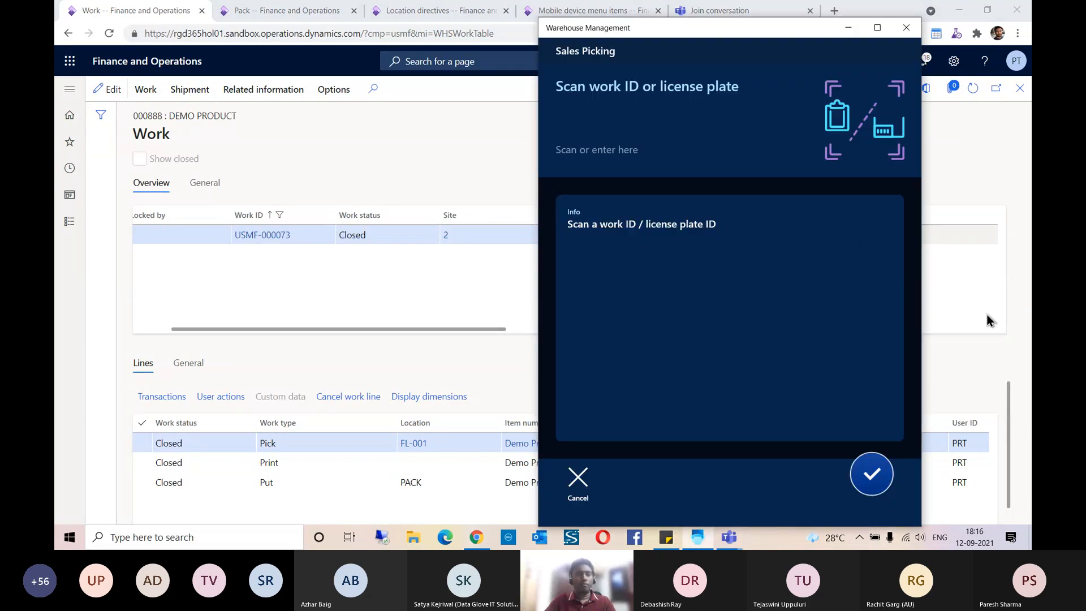
key(alt+Tab)
click(287, 10)
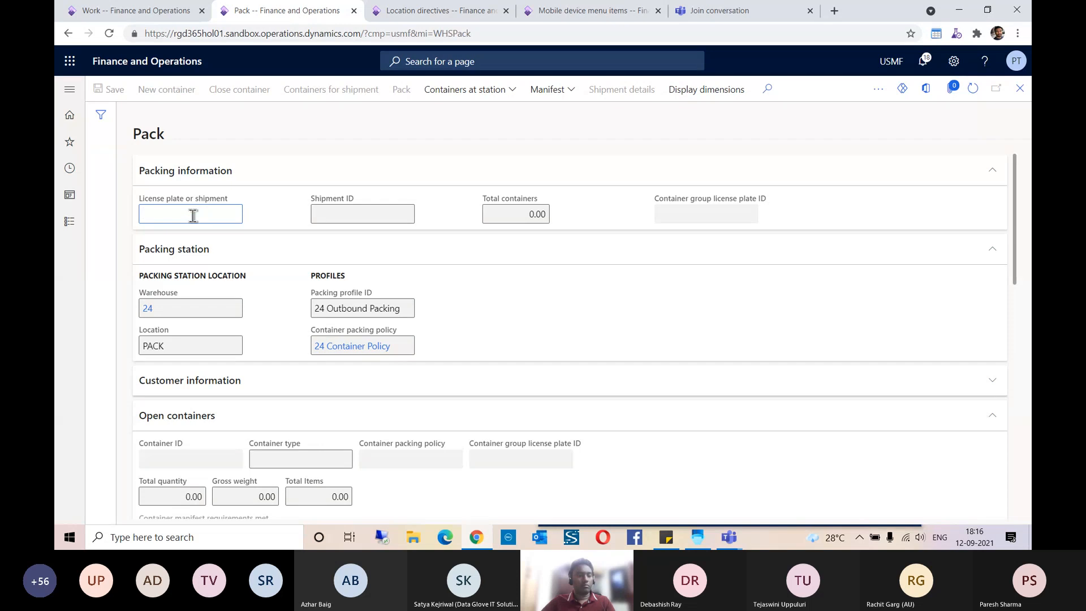
key(ctrl+v)
key(Tab)
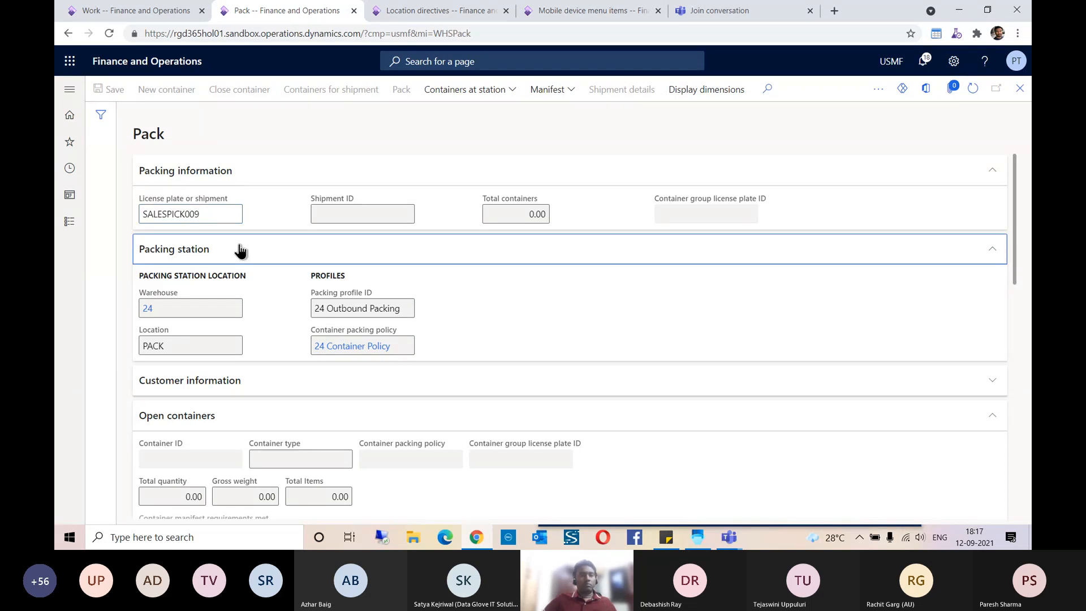
Step: Review the shipment's packing information, open lines and all lines on the Pack page, including packed and remaining quantities
scroll(606, 388, down, 3)
scroll(703, 362, down, 5)
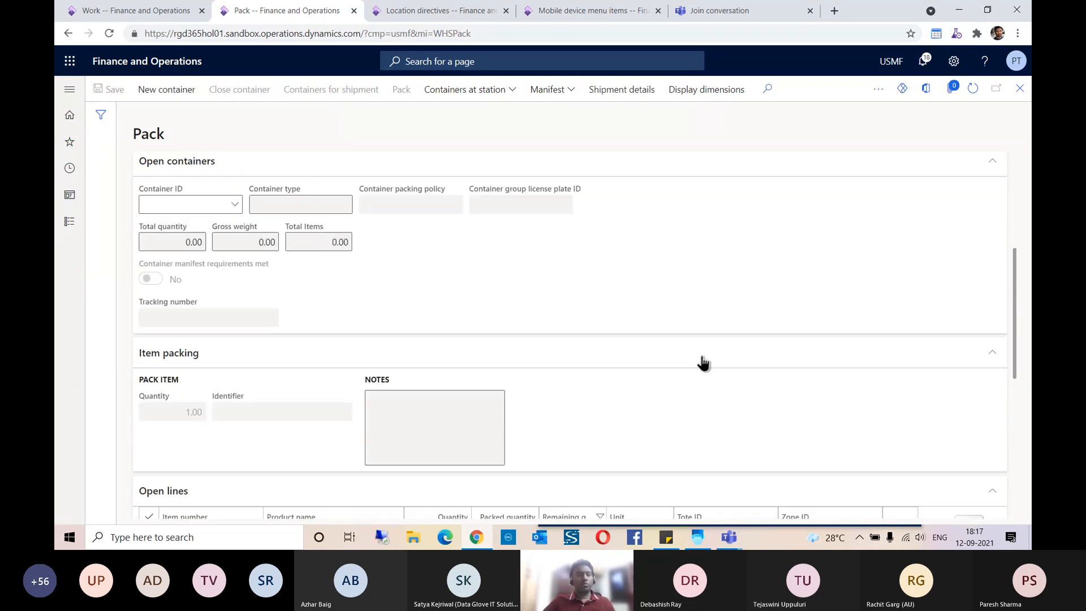
scroll(701, 357, up, 8)
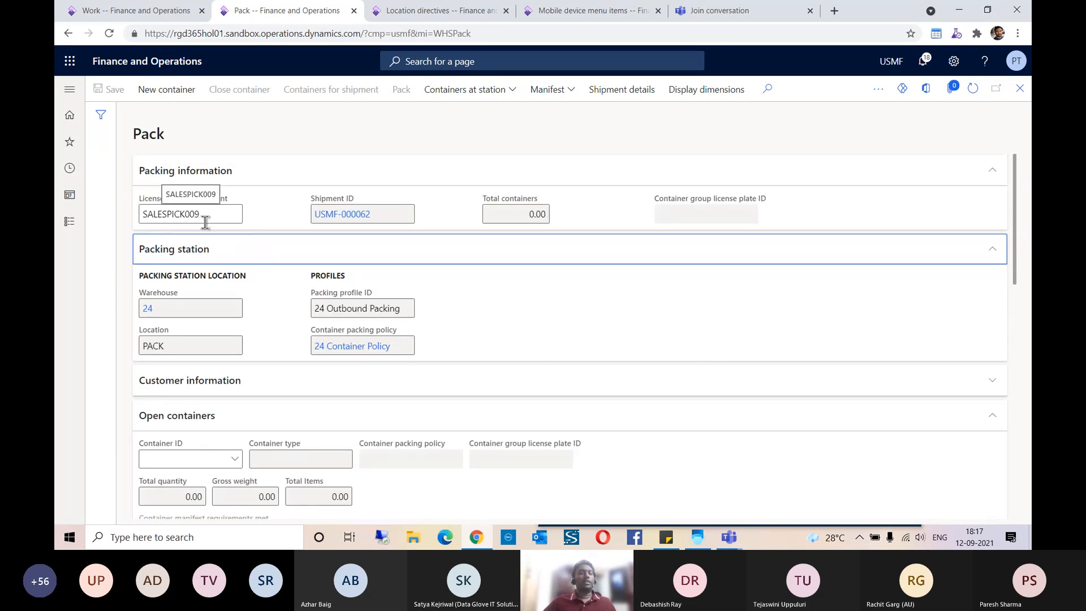
scroll(240, 216, down, 7)
scroll(295, 265, up, 3)
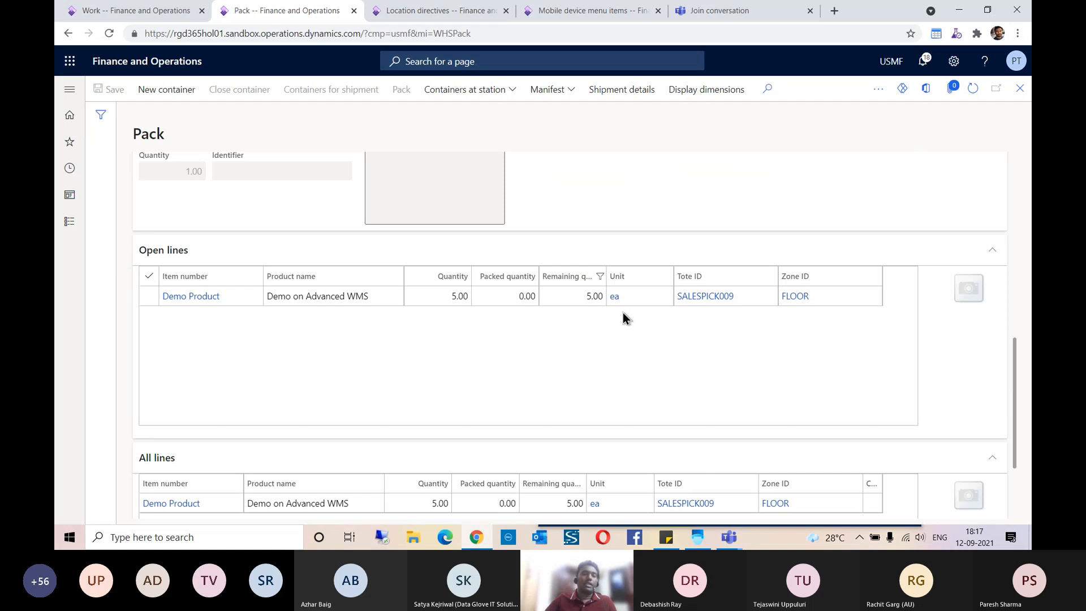
scroll(221, 316, down, 2)
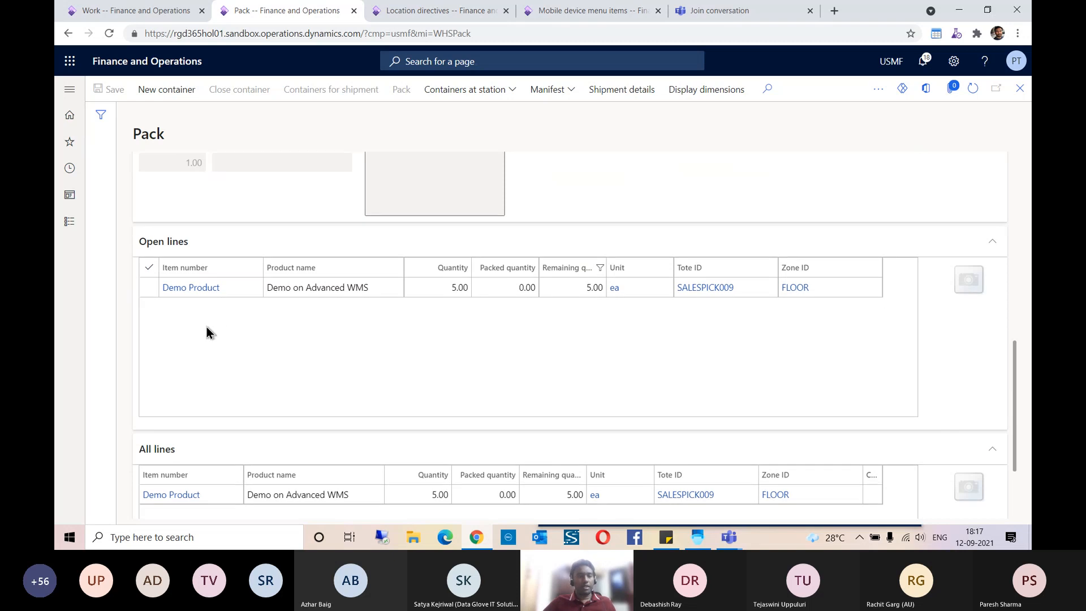
scroll(207, 351, up, 1)
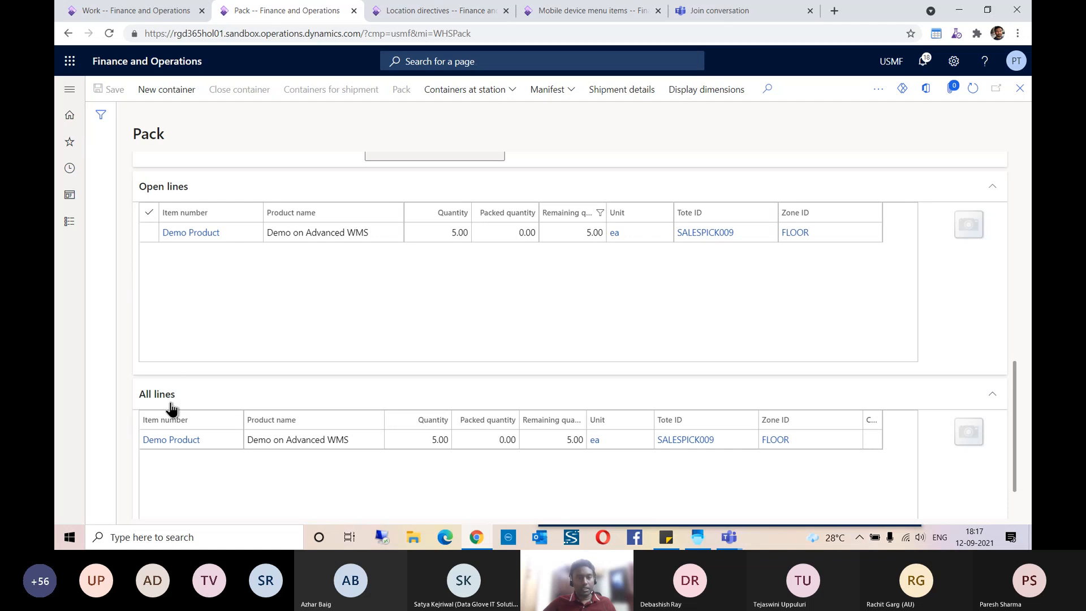
click(497, 236)
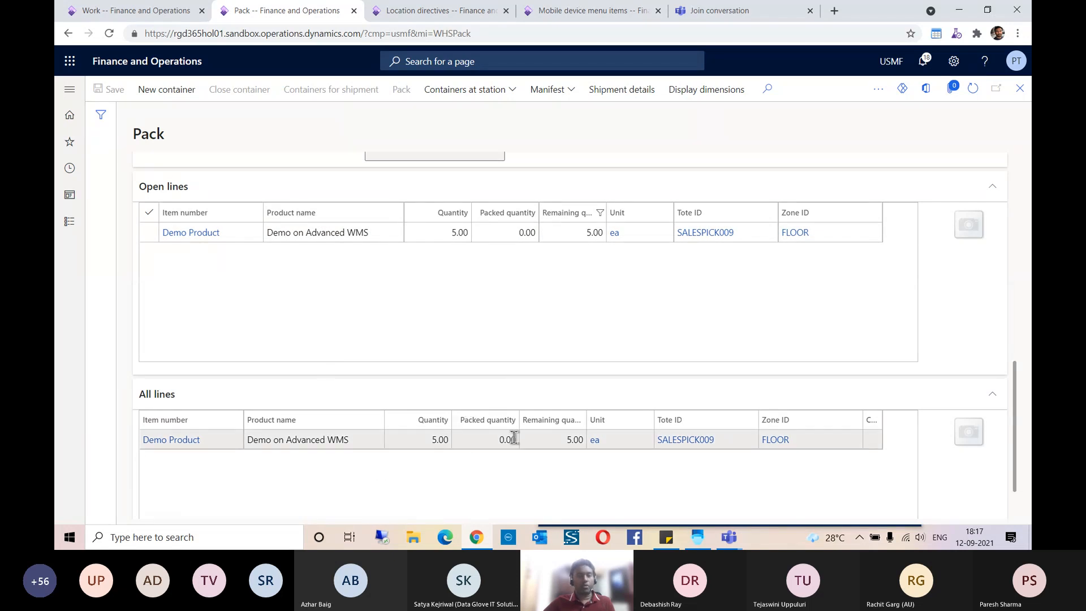
scroll(403, 307, up, 10)
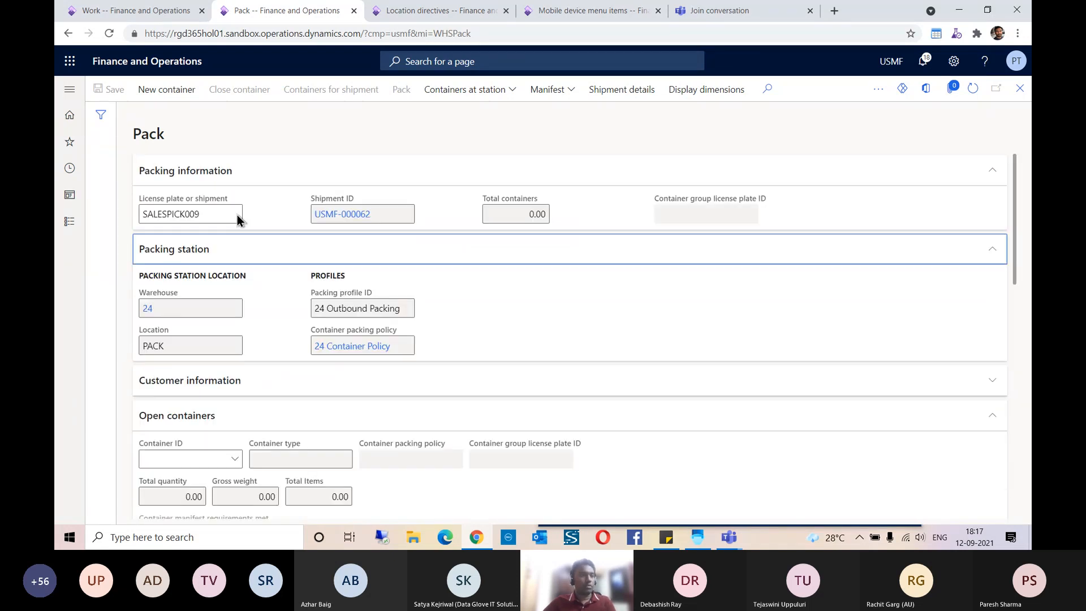
Step: Create a new container of type Box-Large for the shipment and pack the open Demo Product line into it
click(172, 93)
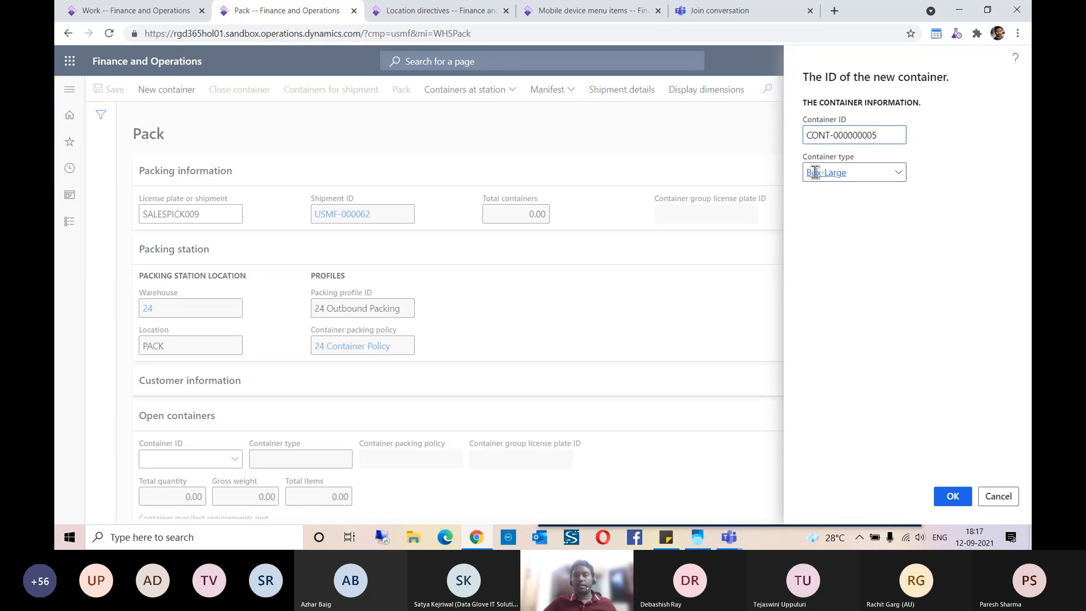
click(953, 496)
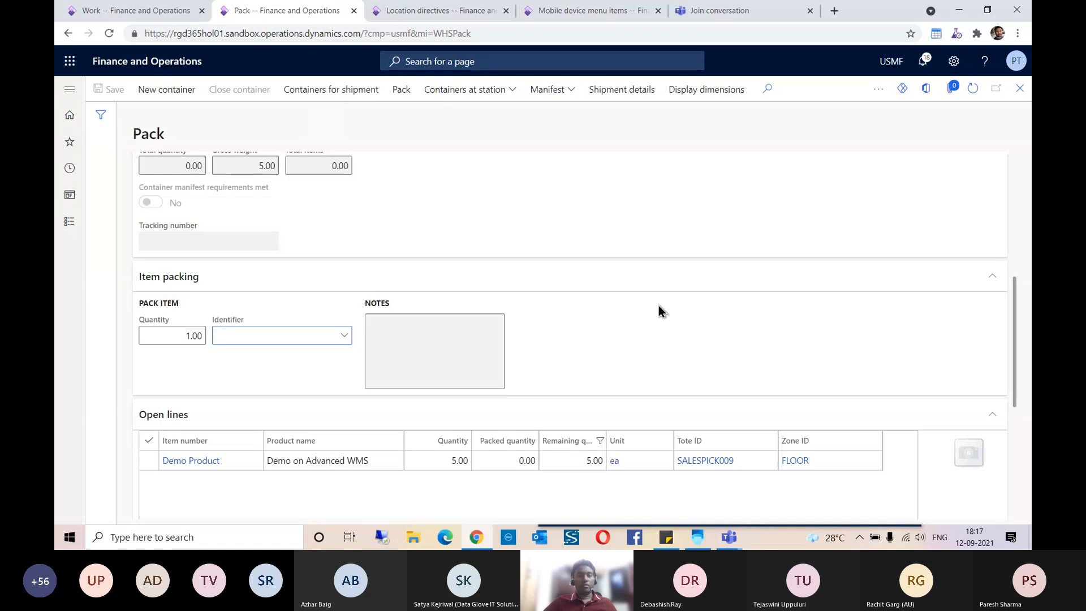
scroll(357, 337, up, 5)
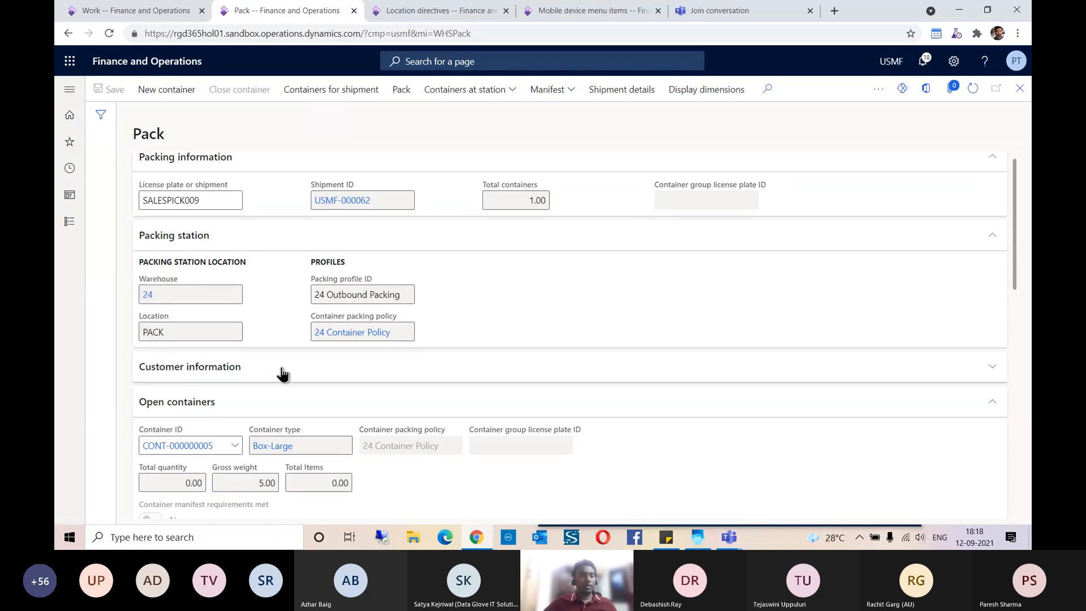
scroll(282, 374, down, 2)
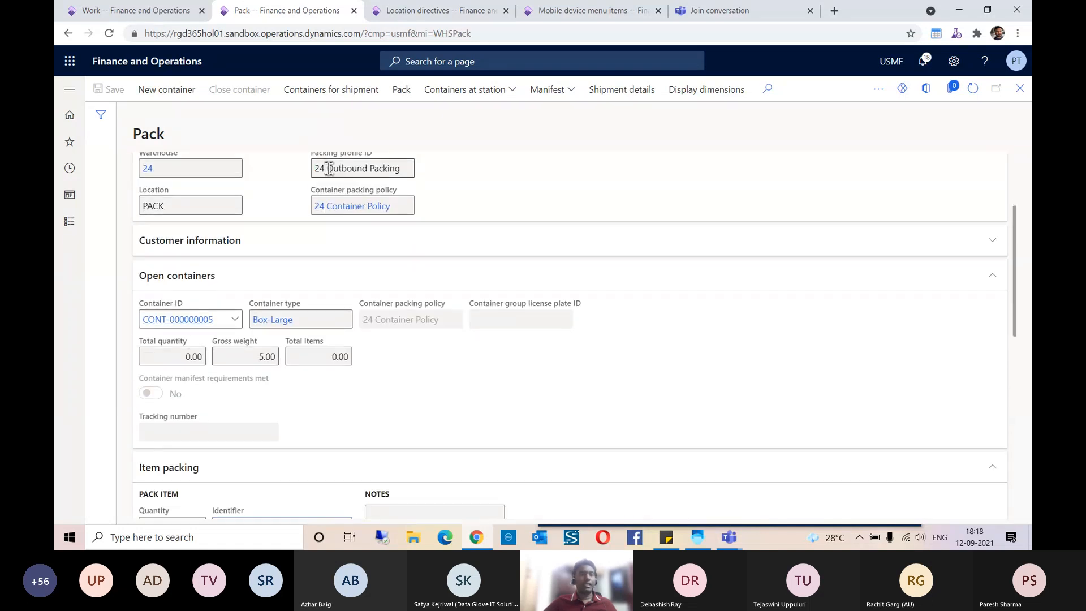
scroll(327, 371, down, 4)
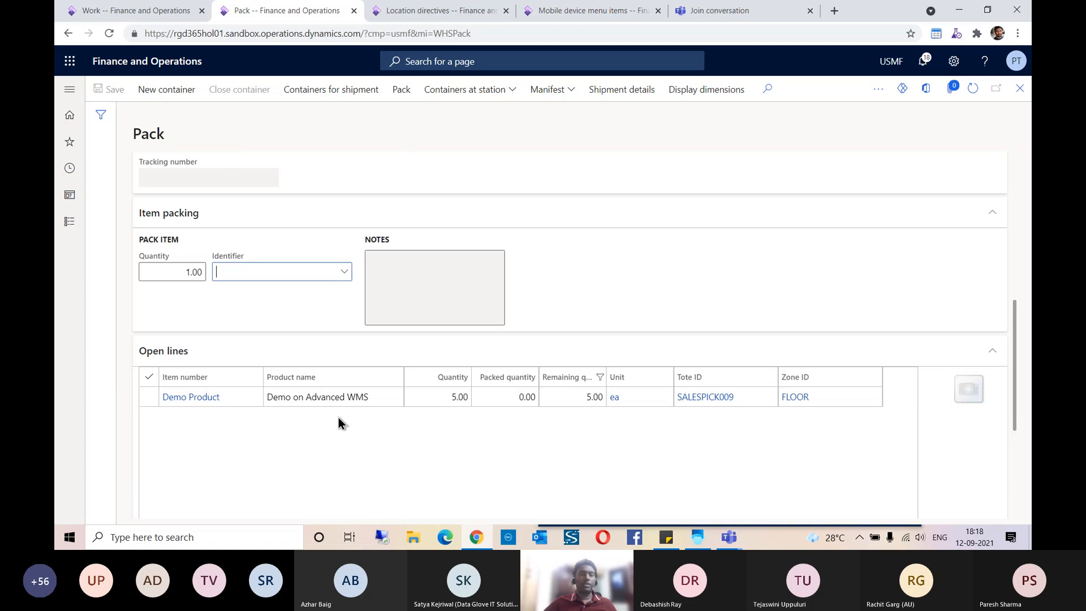
scroll(338, 418, up, 5)
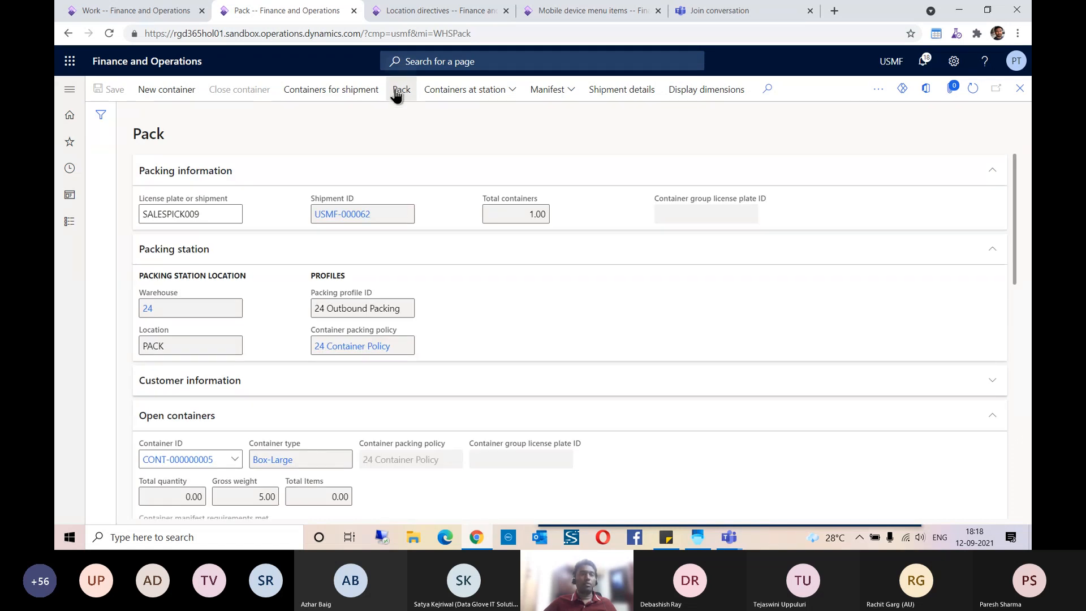
click(398, 90)
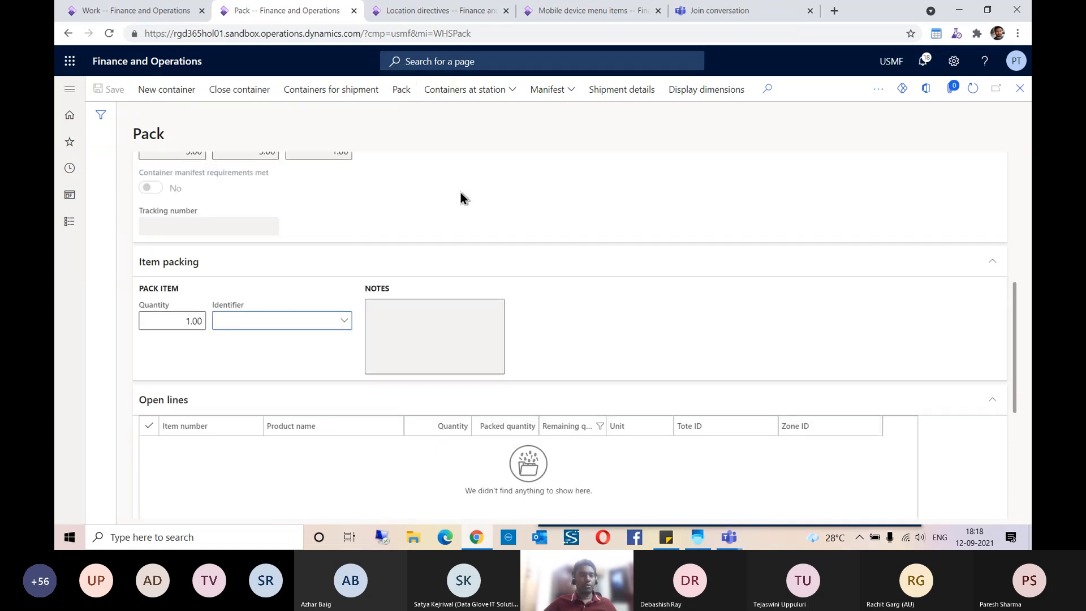
Step: Start closing the packed Box-Large container and fill its gross weight from the system weight
scroll(269, 335, down, 3)
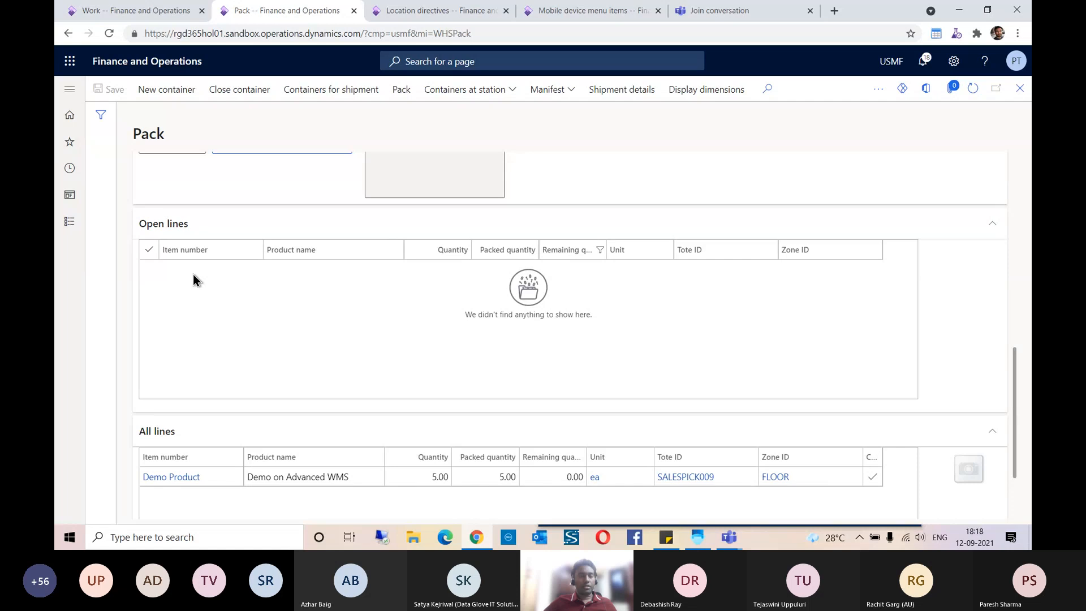
scroll(222, 320, down, 2)
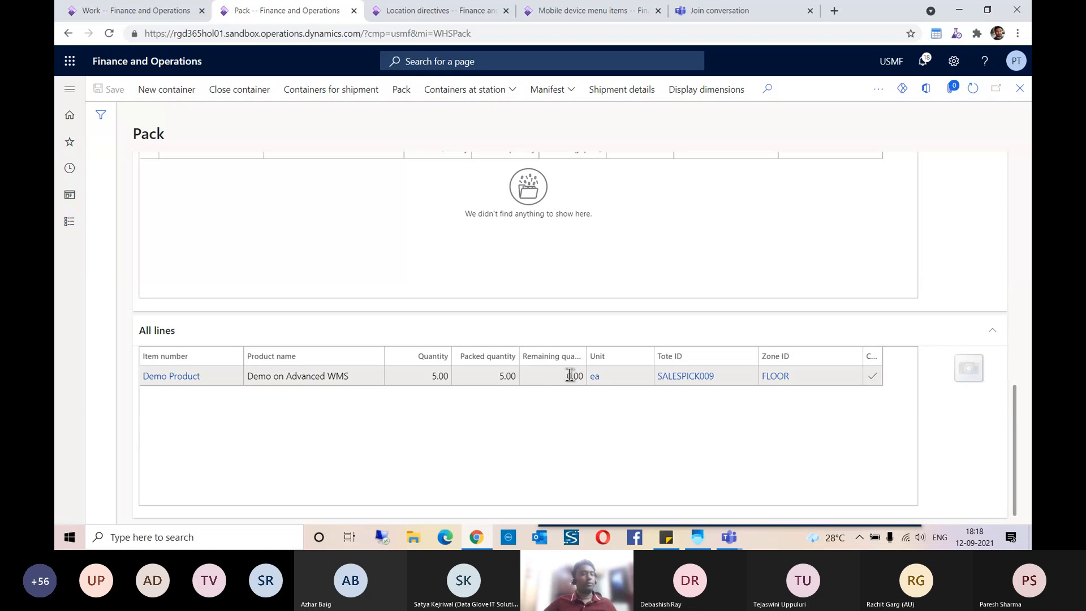
scroll(575, 434, up, 10)
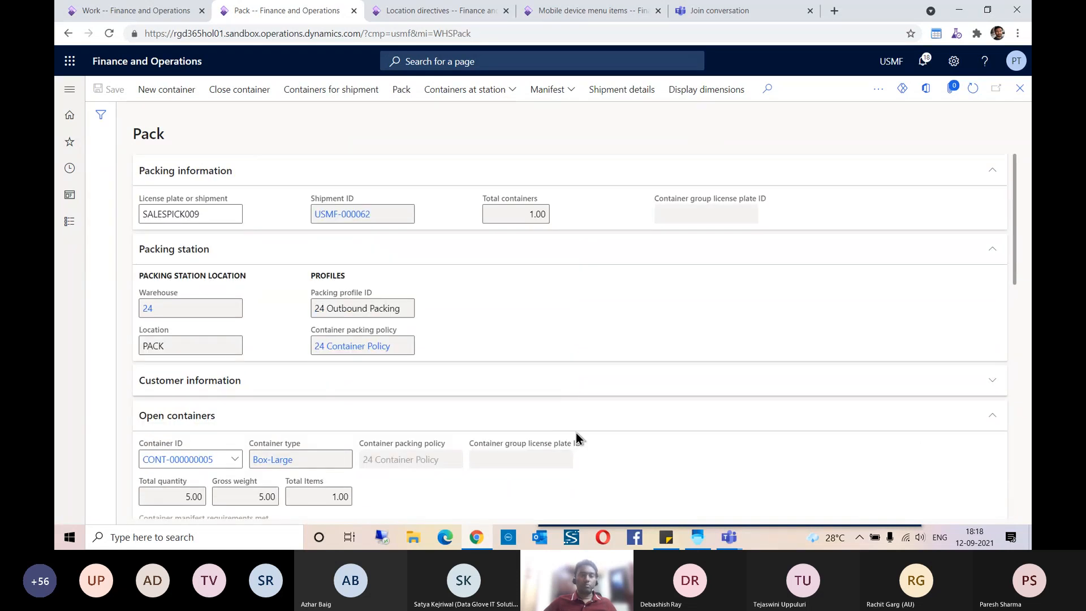
click(230, 95)
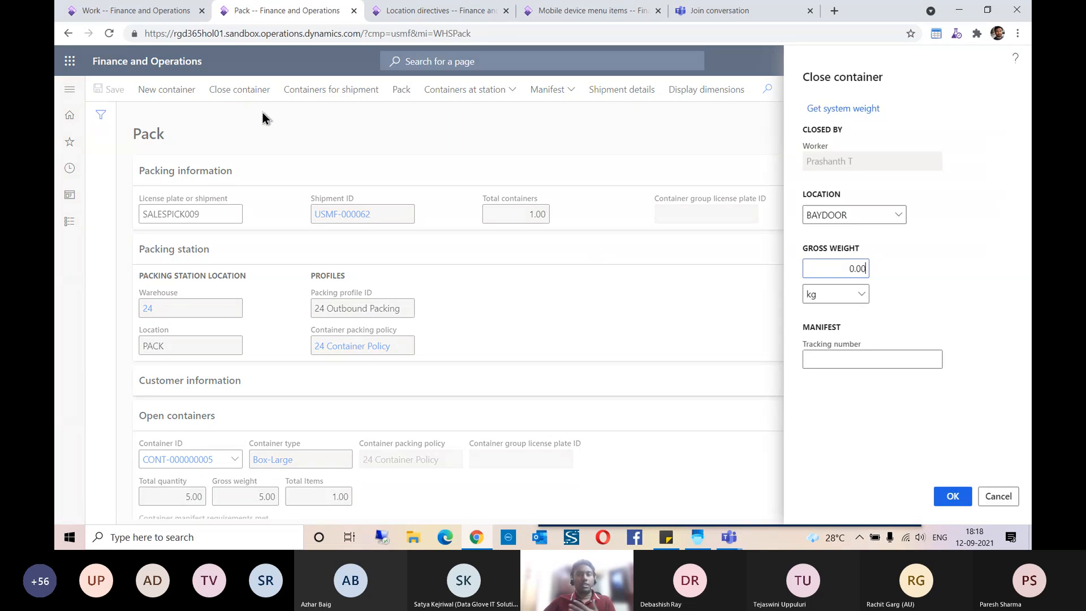
click(843, 109)
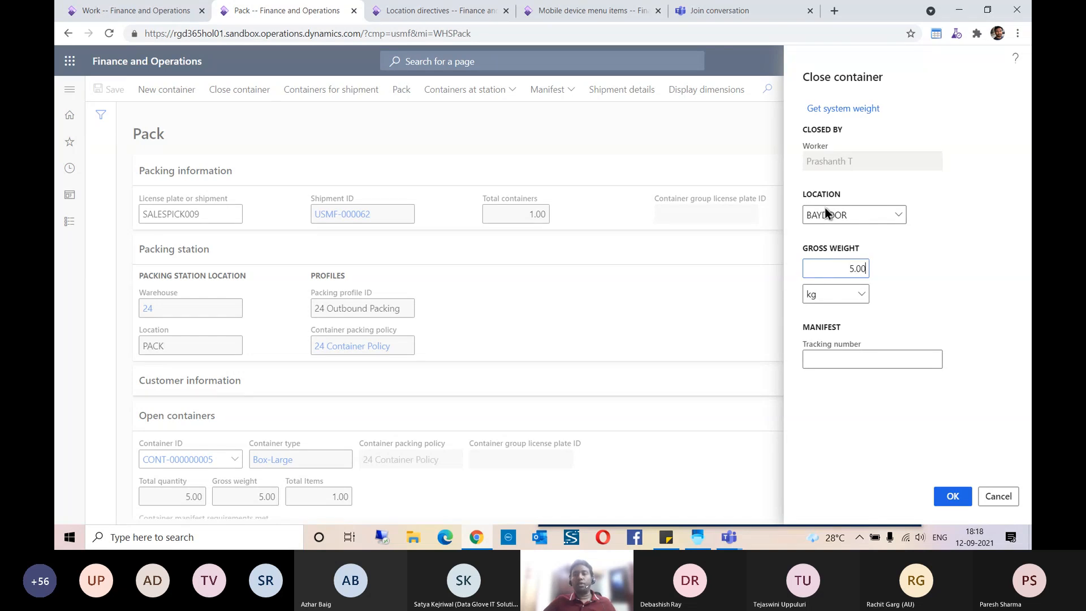
Step: Enter tracking number TRACK123 for the manifest and confirm closing the container
click(829, 358)
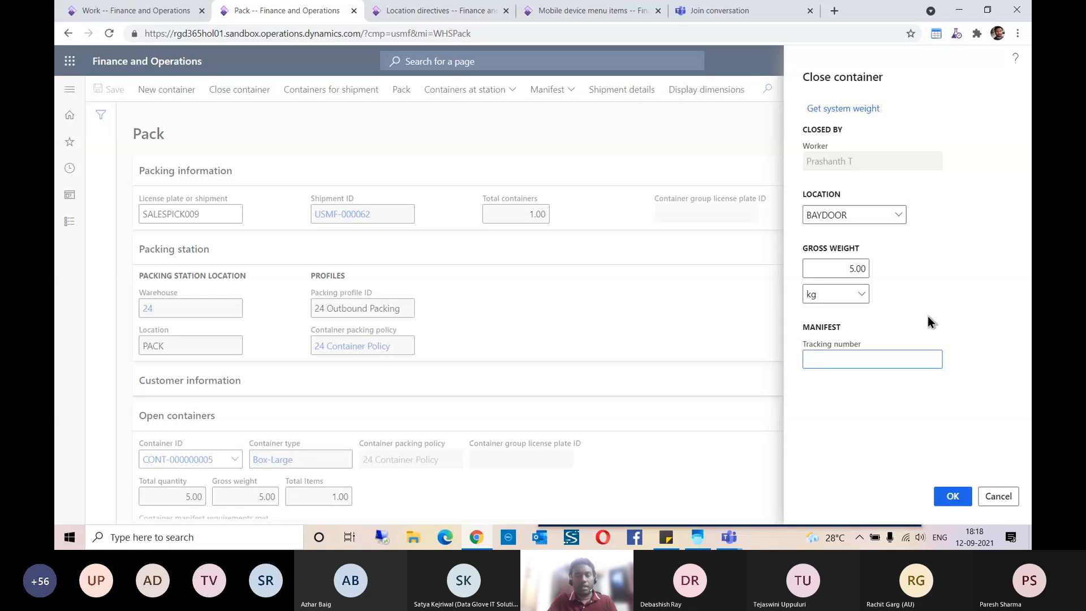
text(SALE)
key(BackSpace)
key(BackSpace)
key(BackSpace)
key(BackSpace)
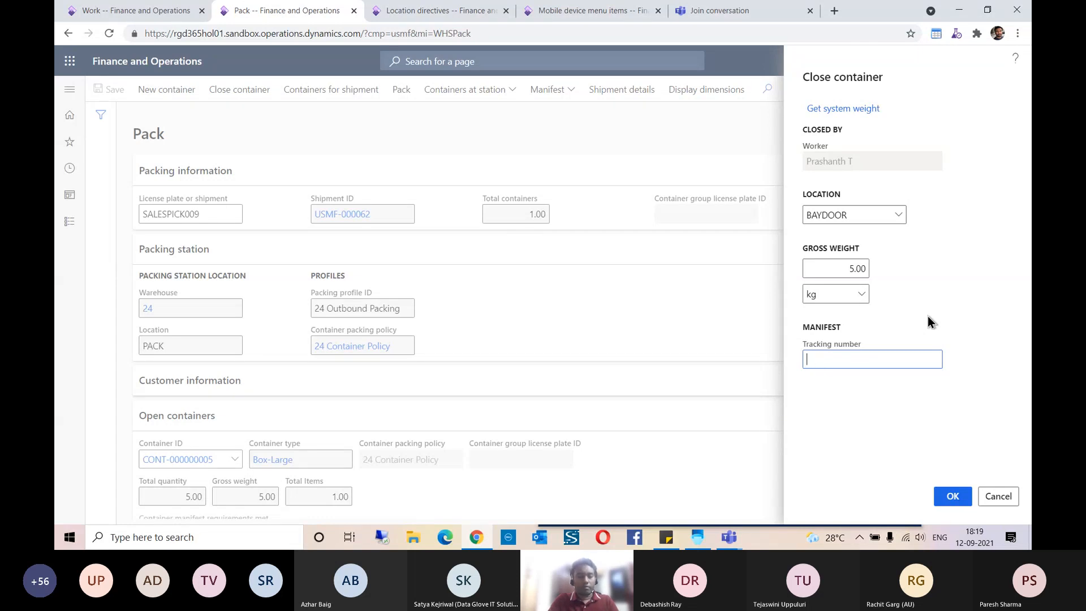
text(TRACK123)
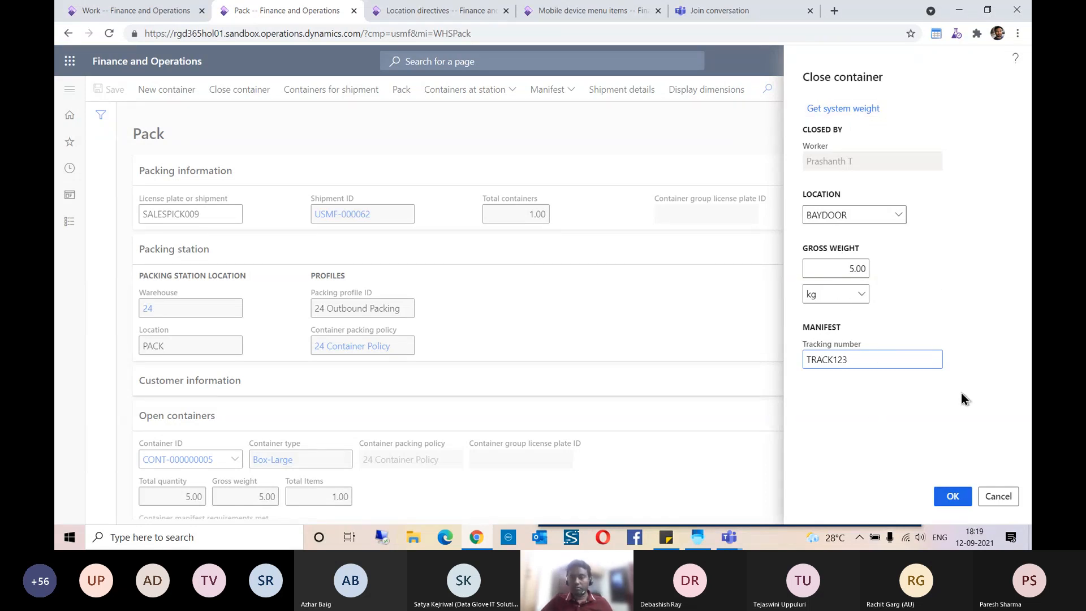
click(953, 497)
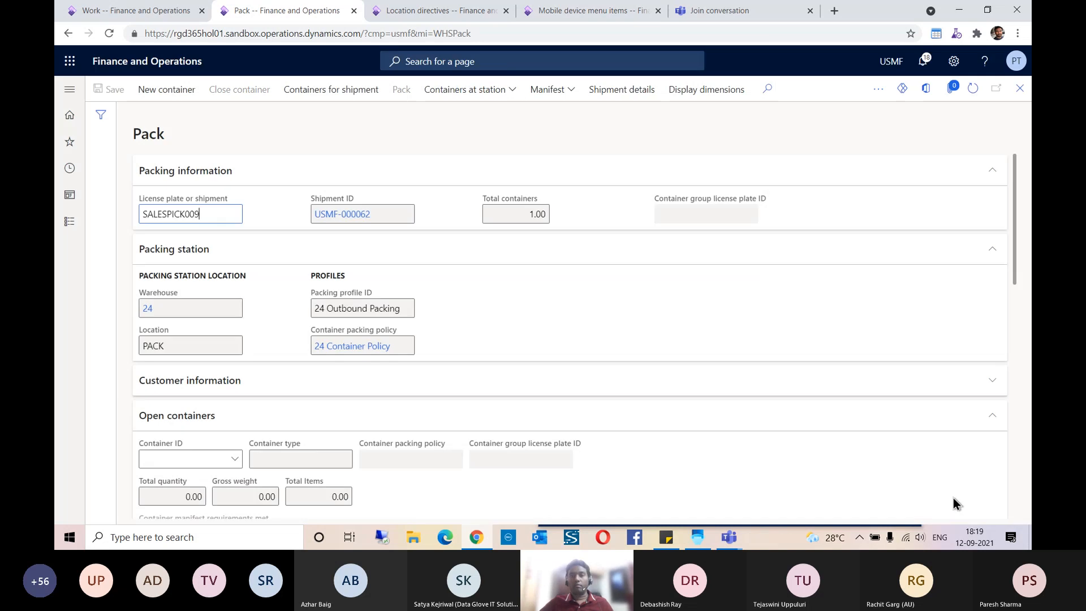
Step: Refresh and close the work page to return to the sales order details, and refresh the order
scroll(572, 371, down, 7)
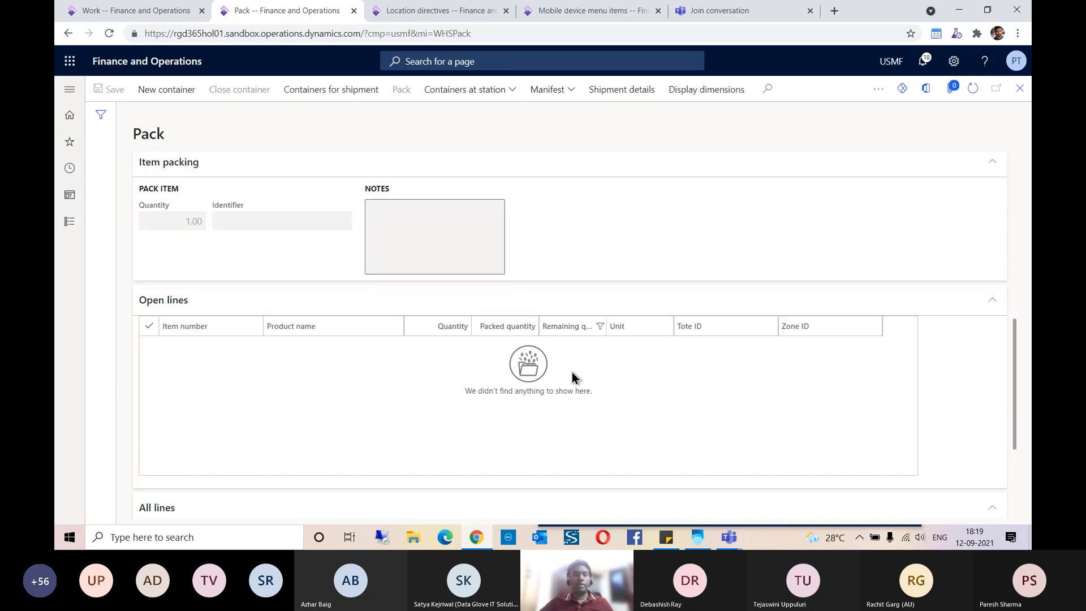
scroll(572, 371, up, 3)
scroll(572, 371, down, 5)
scroll(572, 371, up, 10)
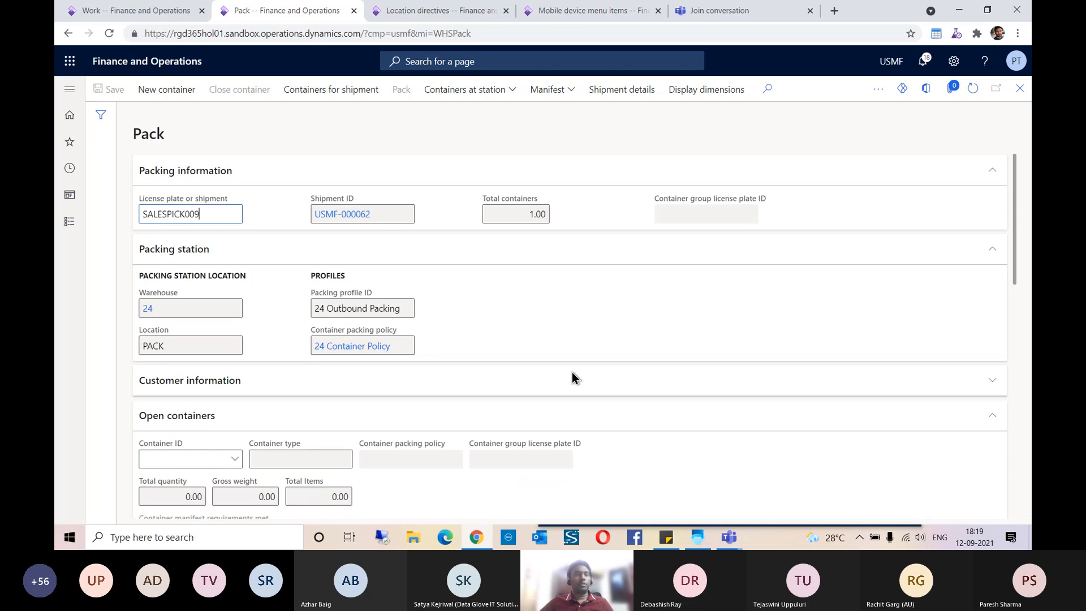
click(136, 10)
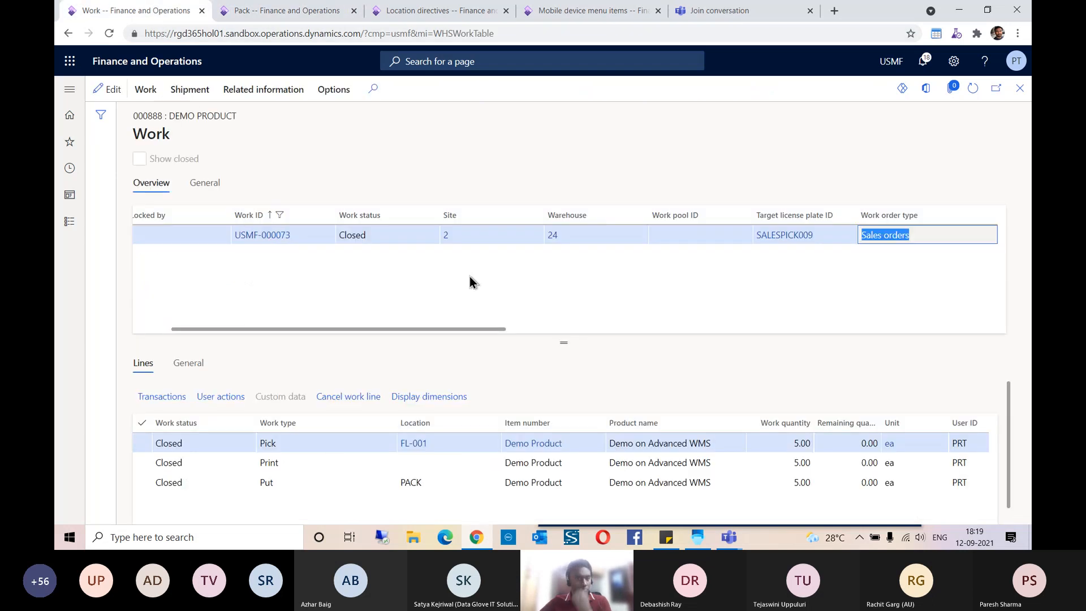
click(972, 93)
click(1020, 88)
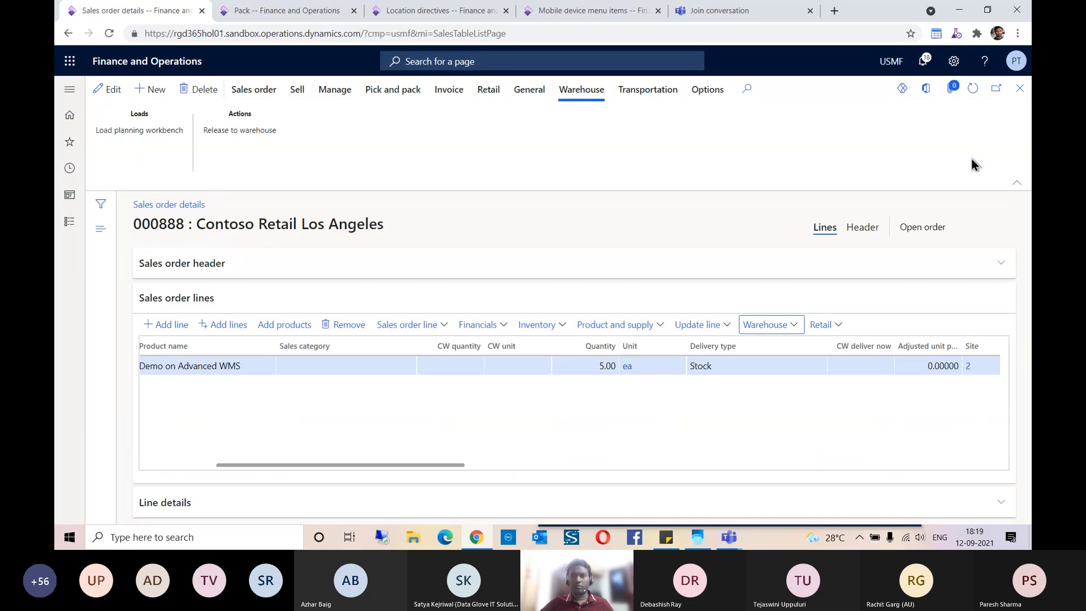
click(973, 89)
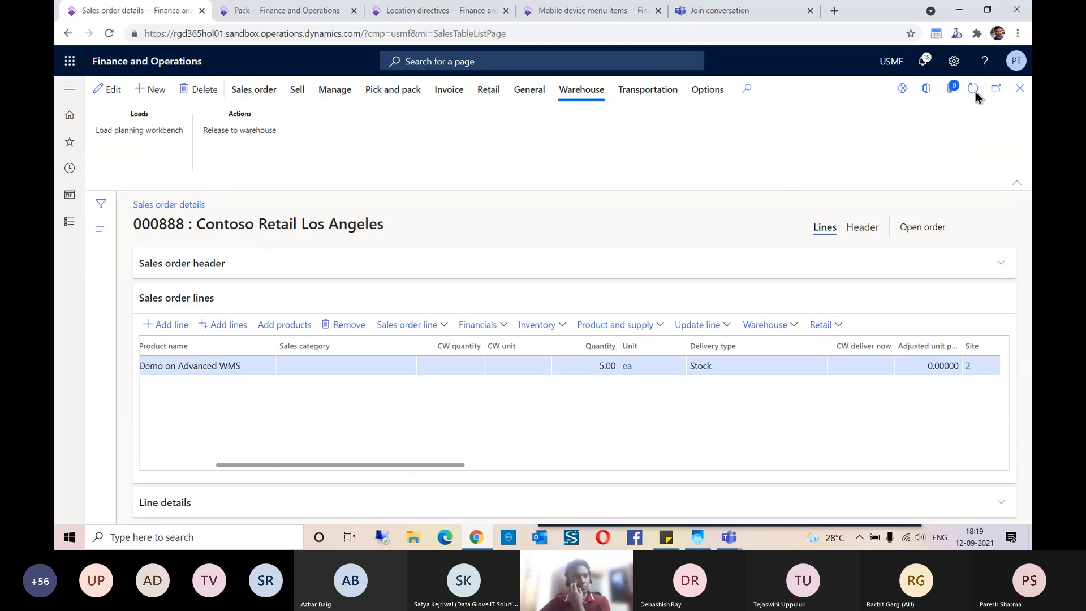
drag(415, 465, 303, 465)
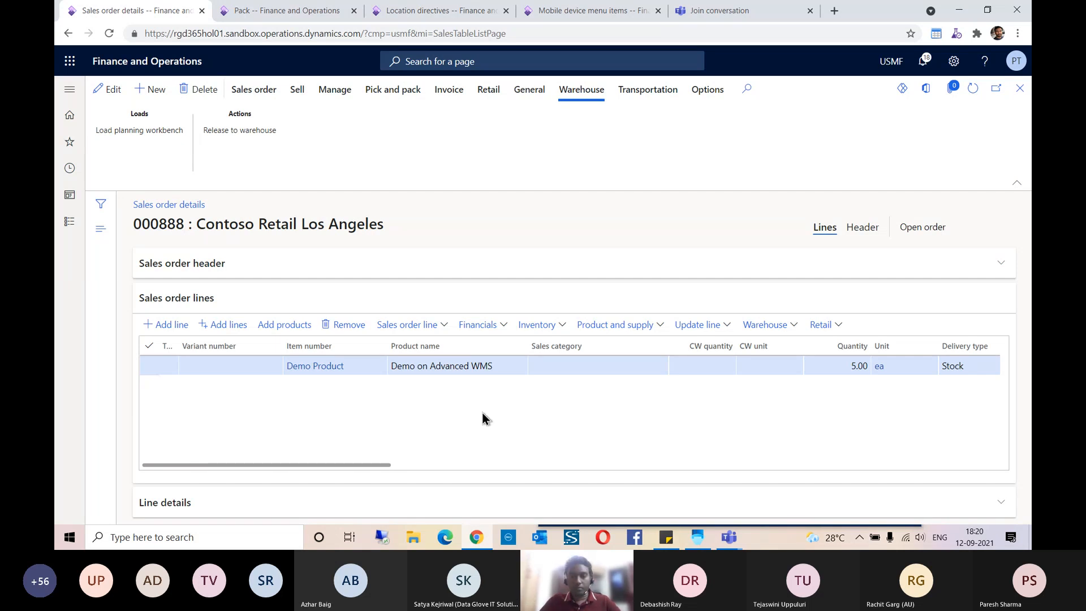
click(731, 540)
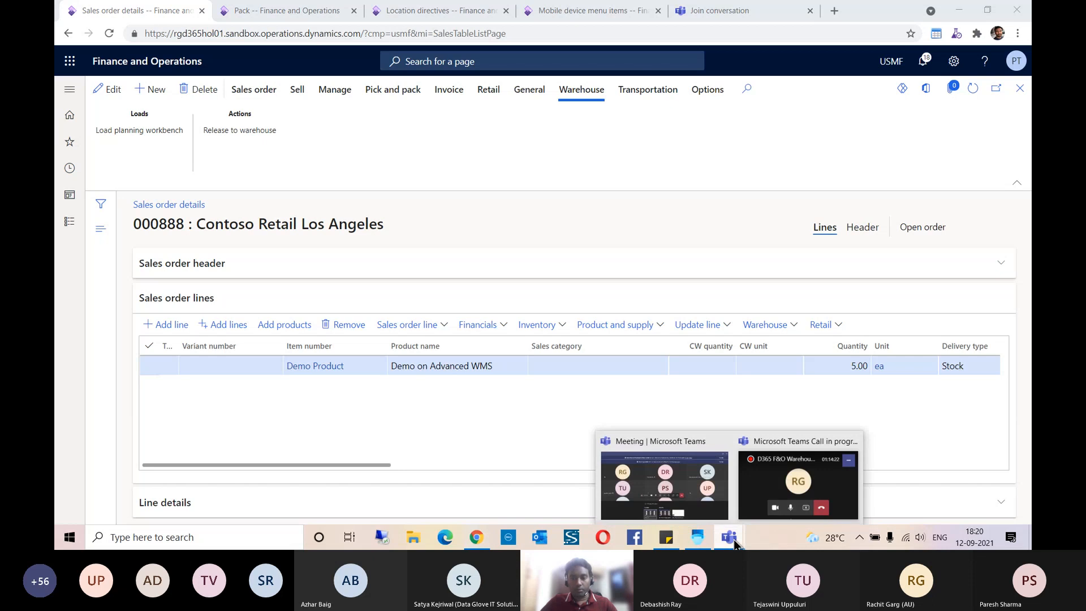
click(392, 413)
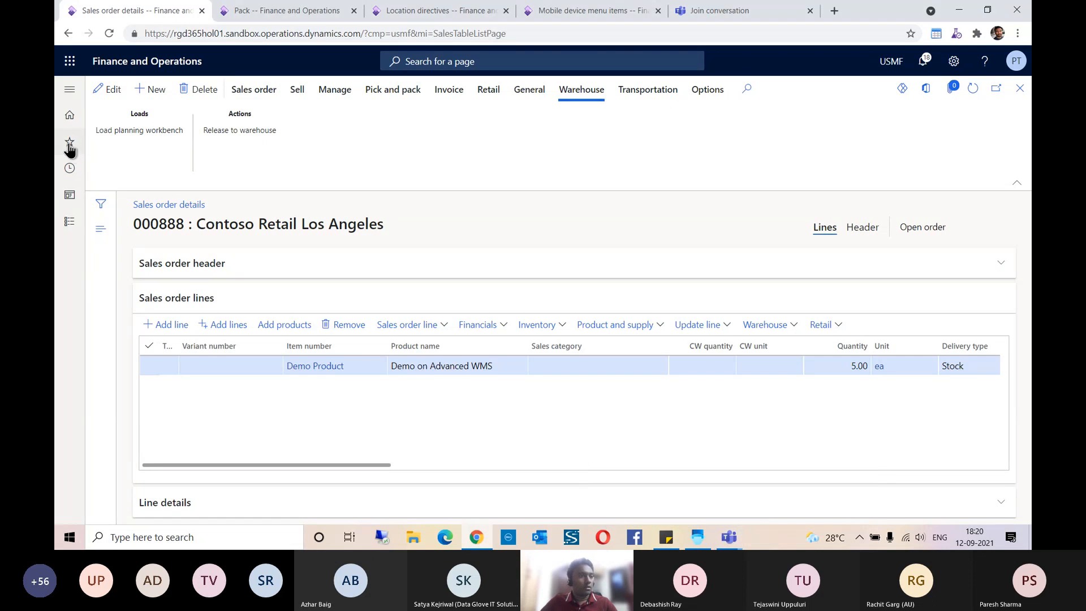
click(70, 143)
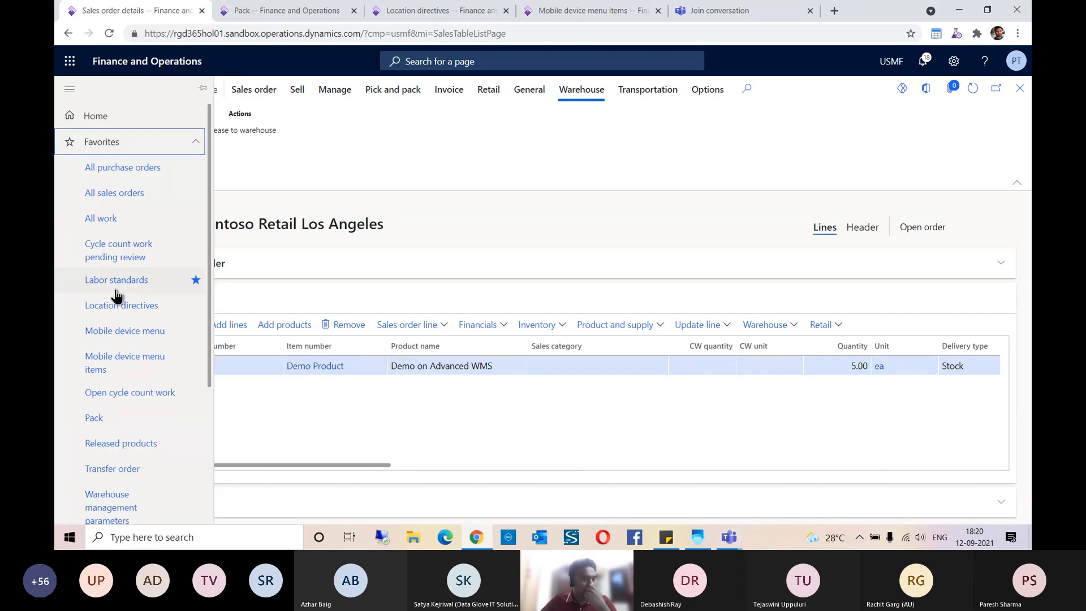
scroll(117, 289, down, 2)
scroll(115, 287, down, 2)
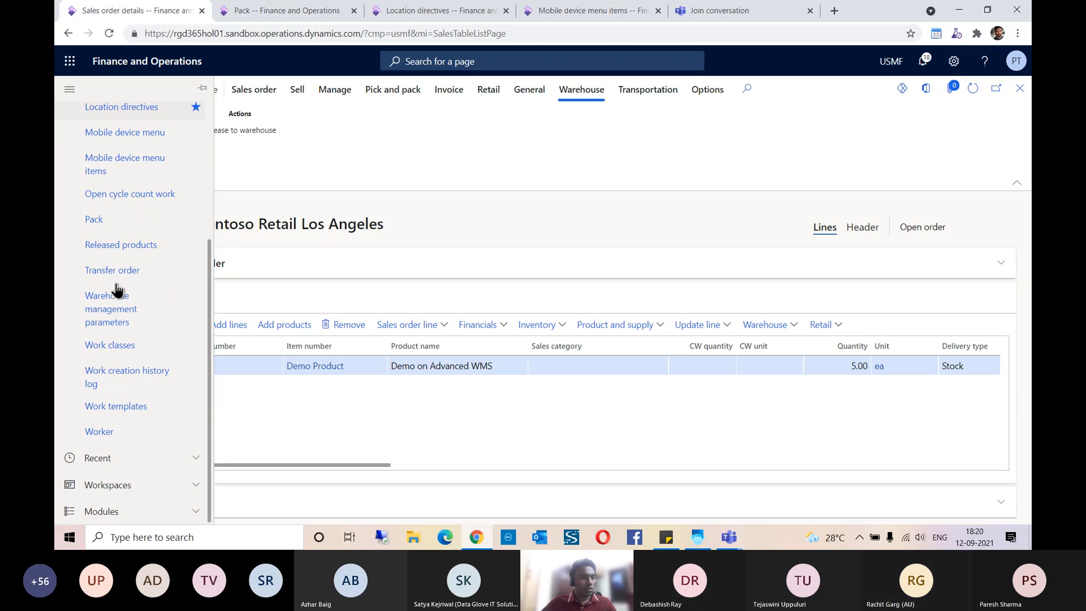
click(388, 137)
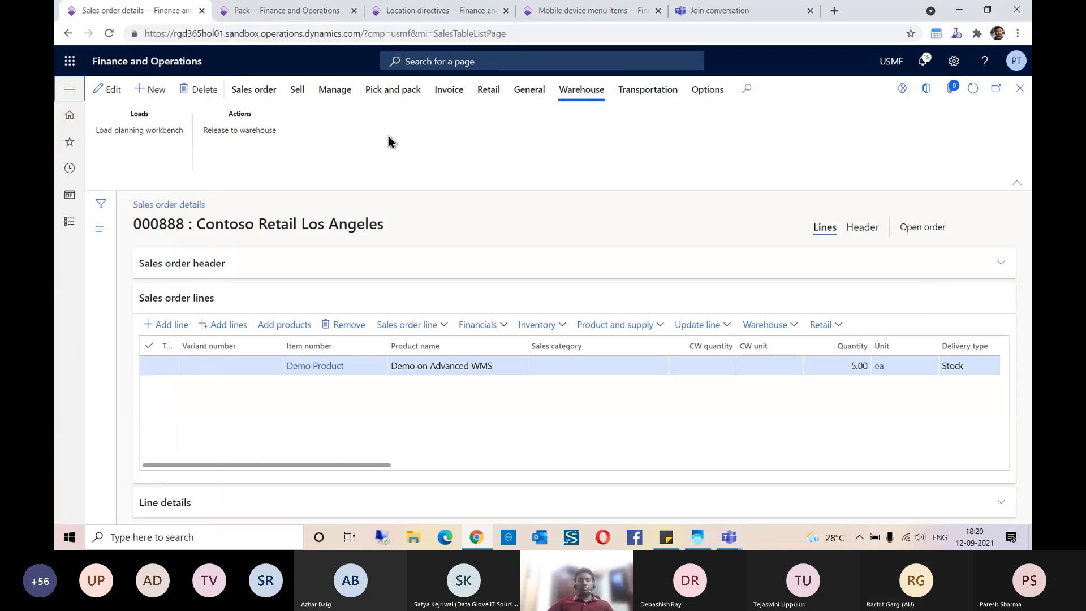
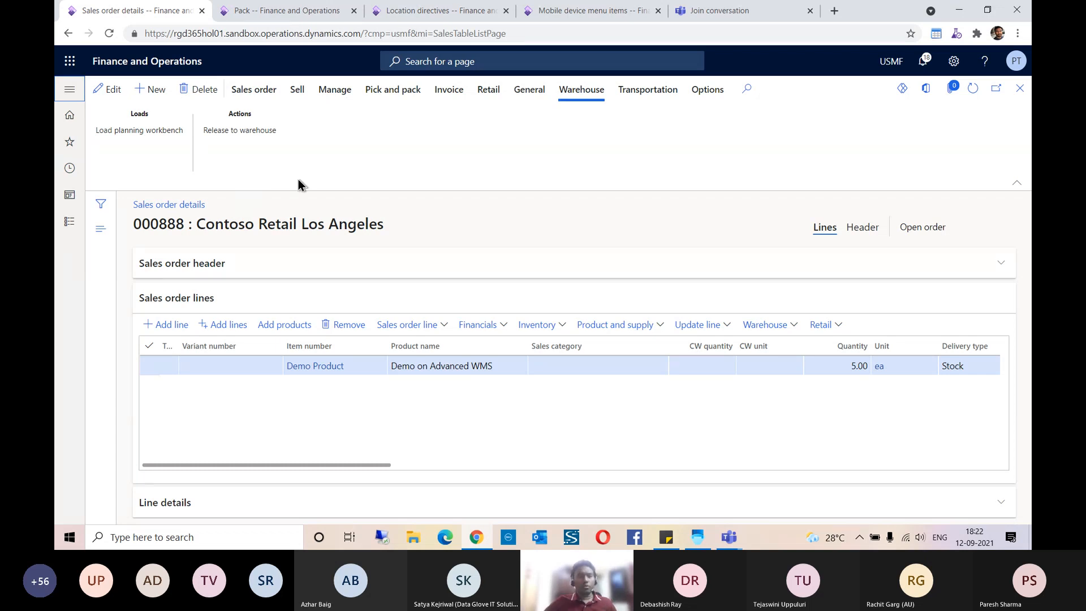
Step: Open the list of all sales orders and start a new sales order for customer Contoso Retail Los Angeles
click(70, 142)
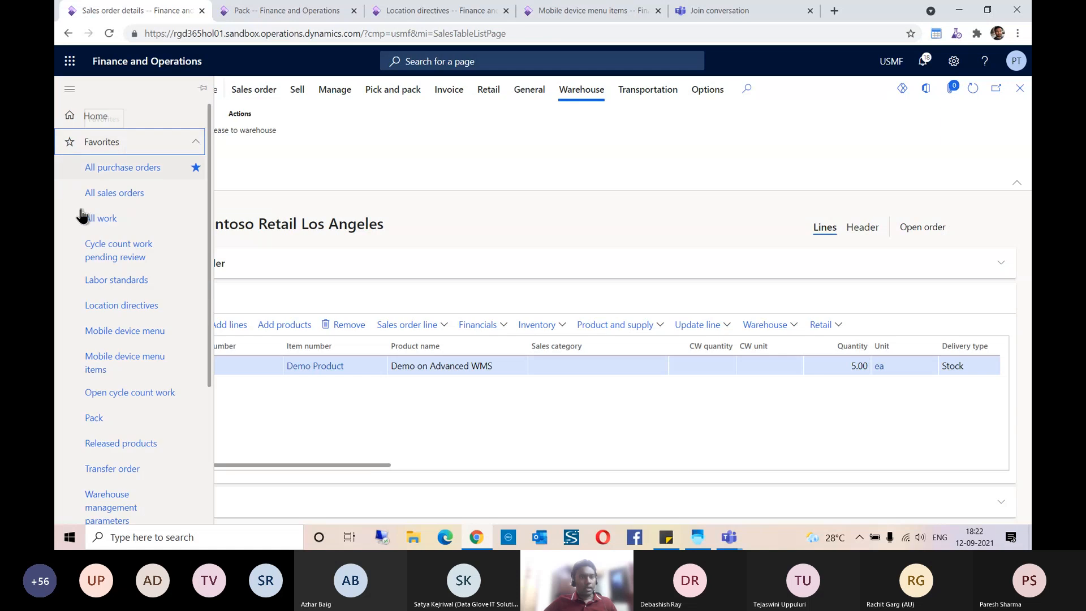
scroll(130, 305, down, 3)
scroll(127, 300, up, 3)
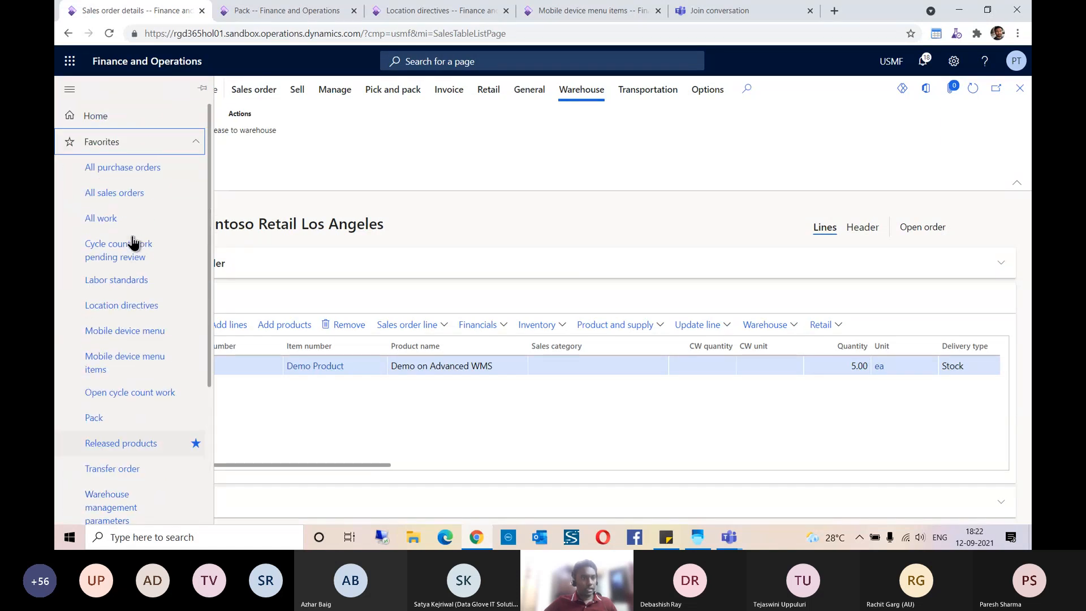
click(113, 194)
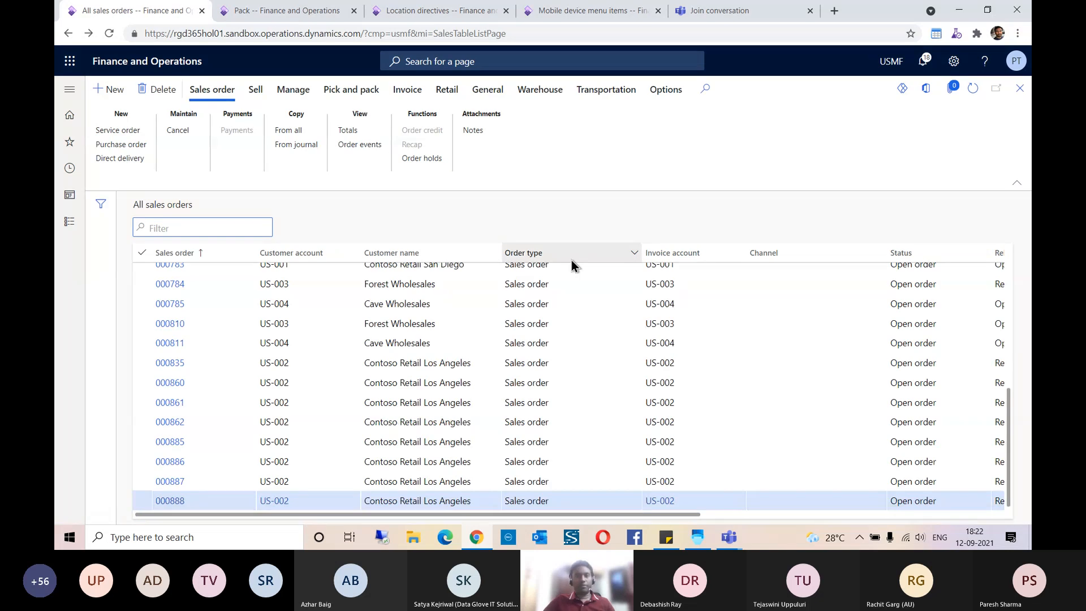
click(114, 92)
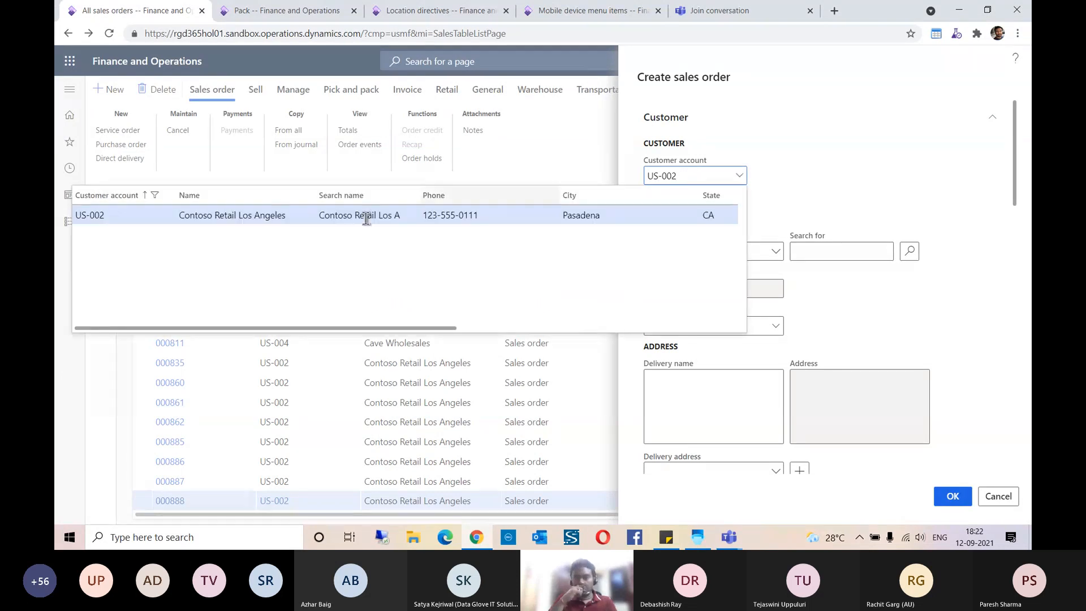
click(829, 161)
Step: Set the new sales order's warehouse to 51 and create the order
scroll(830, 161, down, 3)
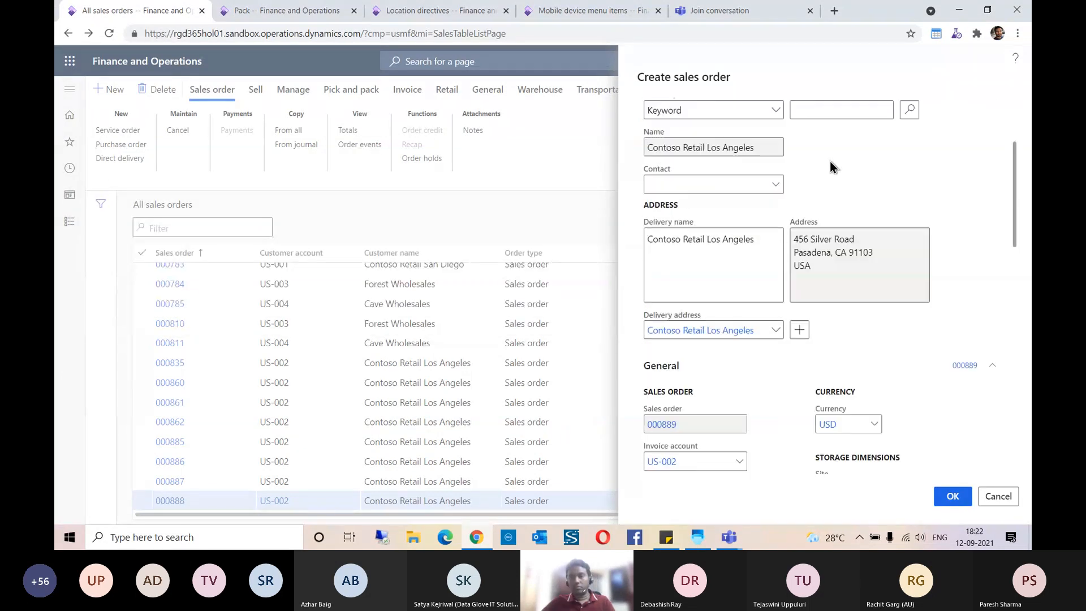
scroll(830, 161, down, 3)
scroll(863, 209, up, 2)
scroll(863, 209, down, 4)
click(842, 160)
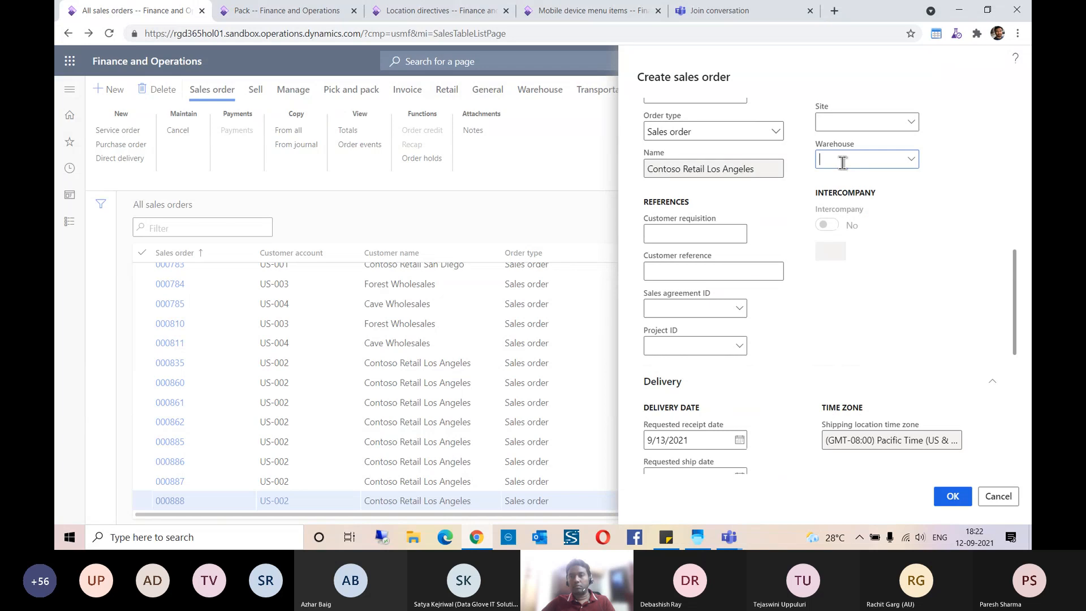
key(Tab)
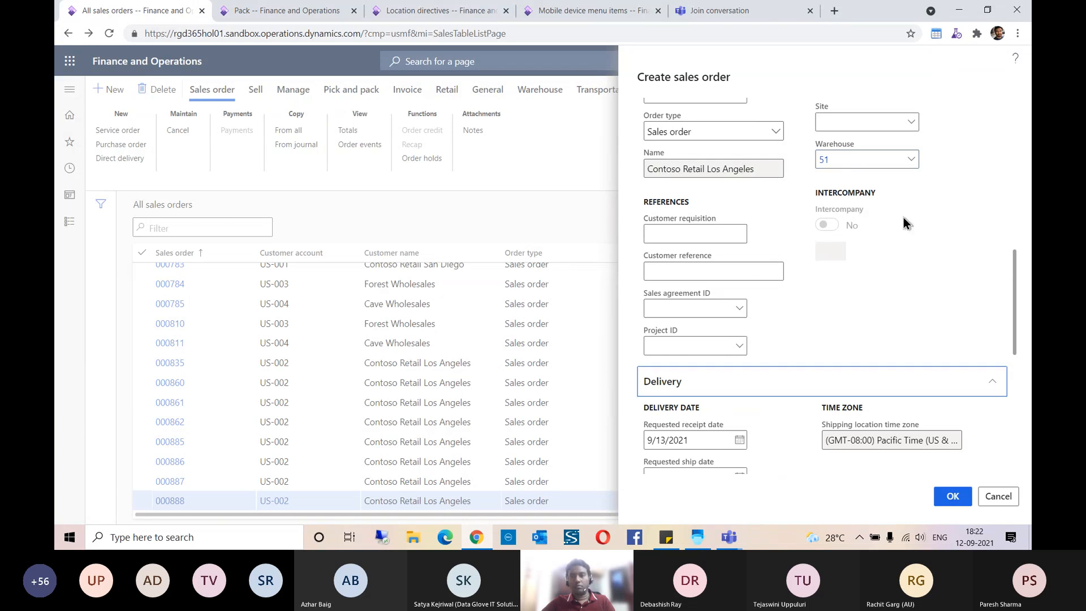
scroll(971, 226, up, 5)
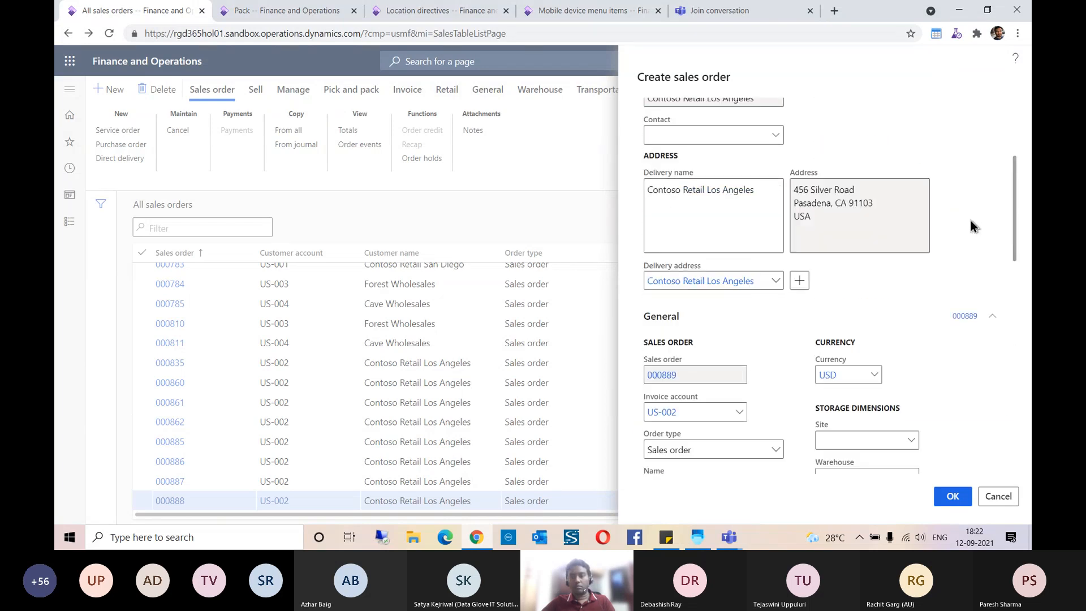
scroll(971, 225, down, 5)
scroll(971, 226, down, 5)
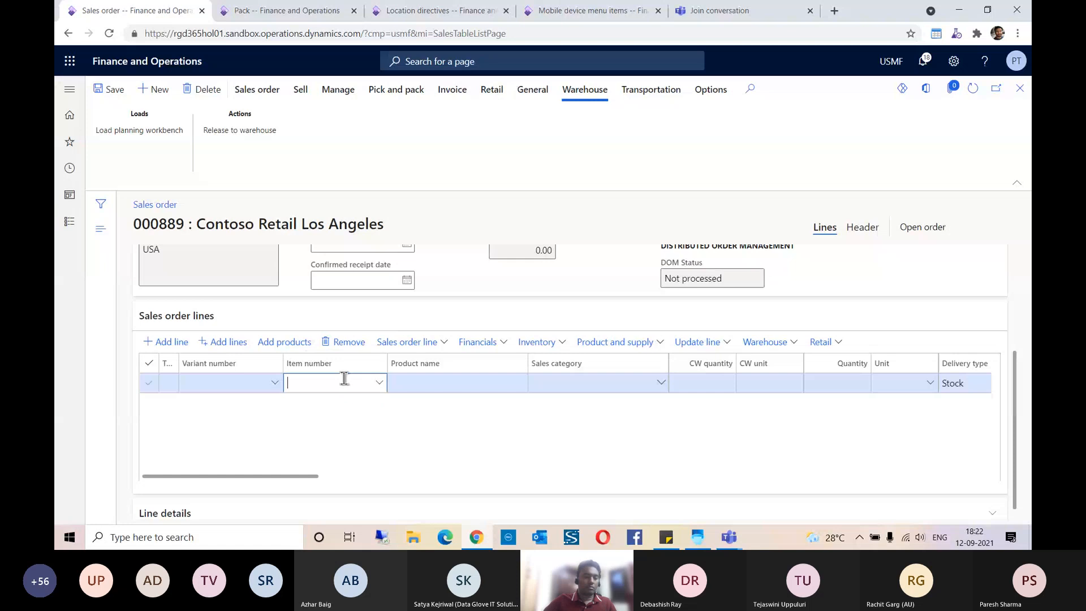
Step: Enter Demo Product on the sales order line with a quantity of 5 and save the order
text(DEMO)
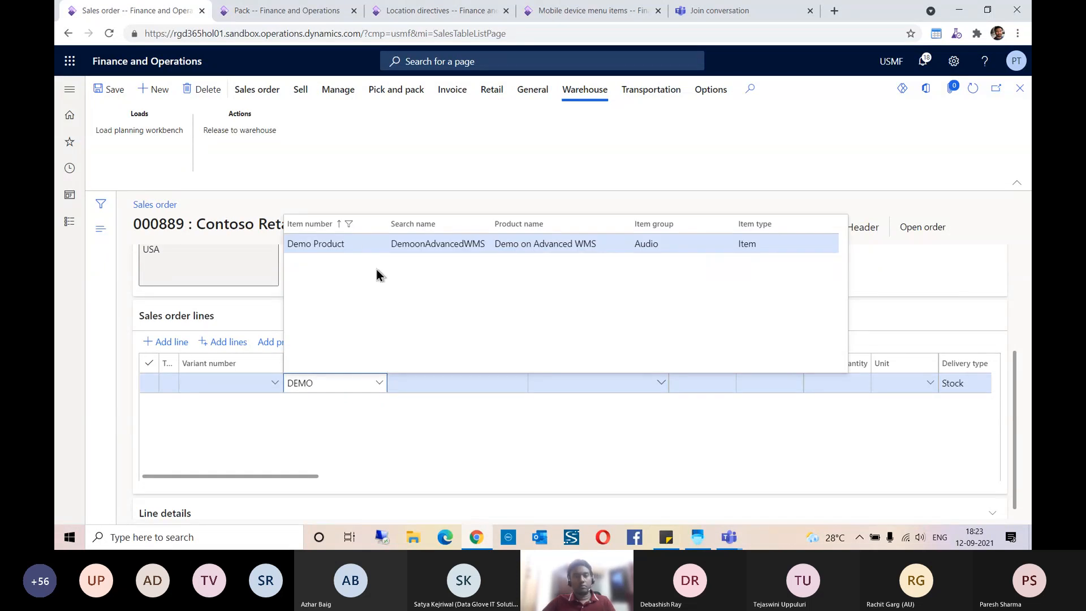
key(Return)
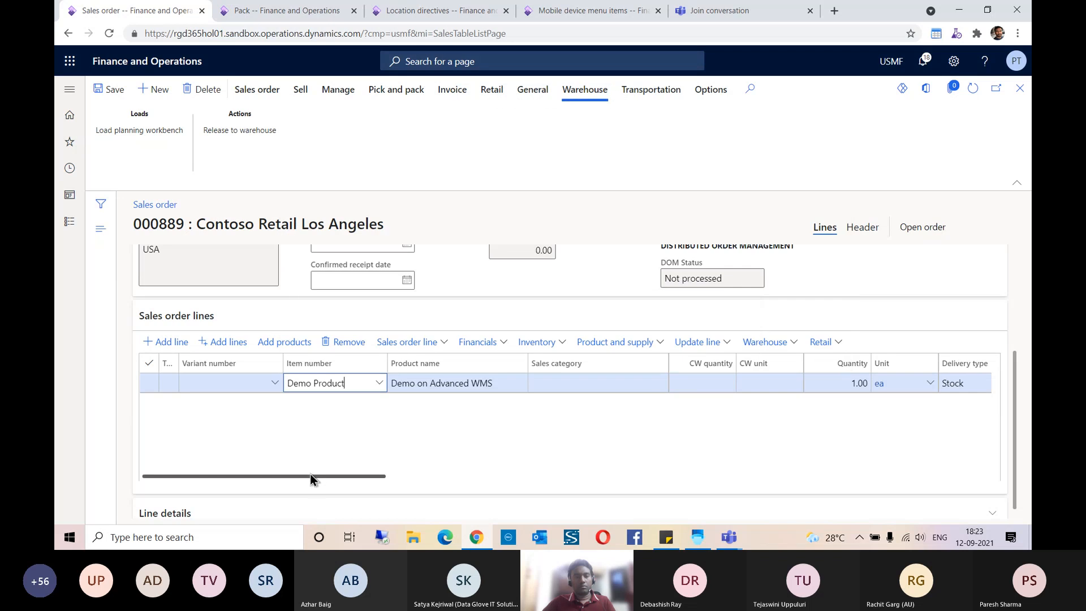
drag(314, 477, 414, 474)
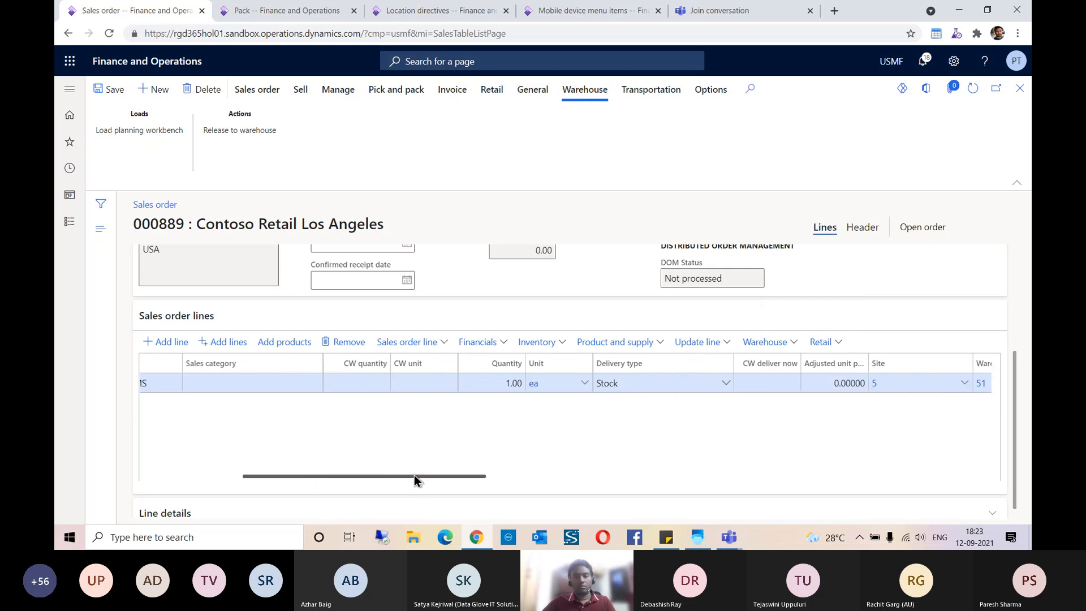
click(497, 384)
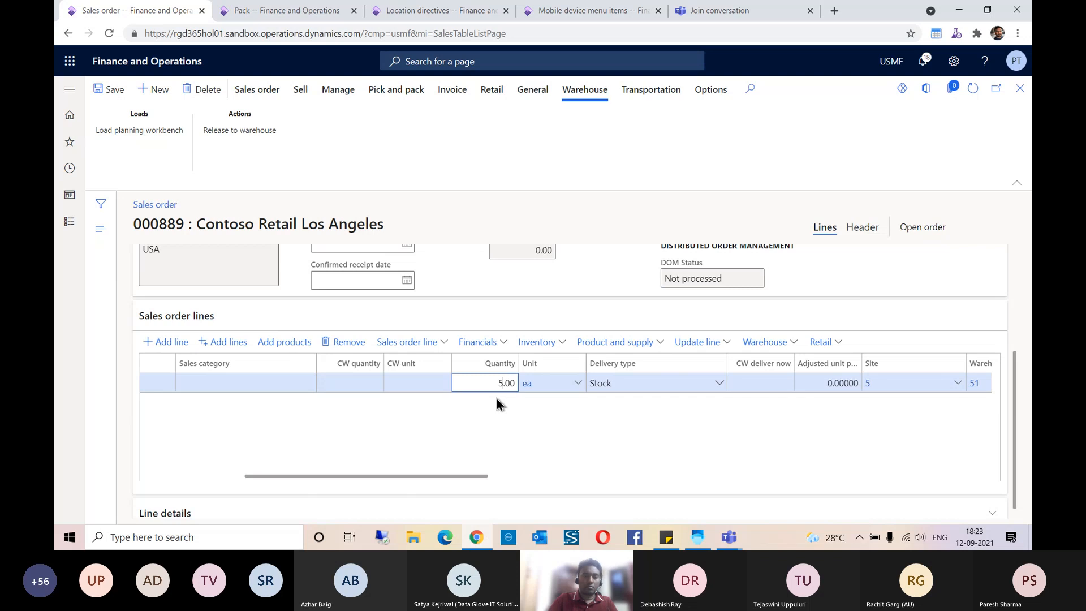
text(5)
key(Tab)
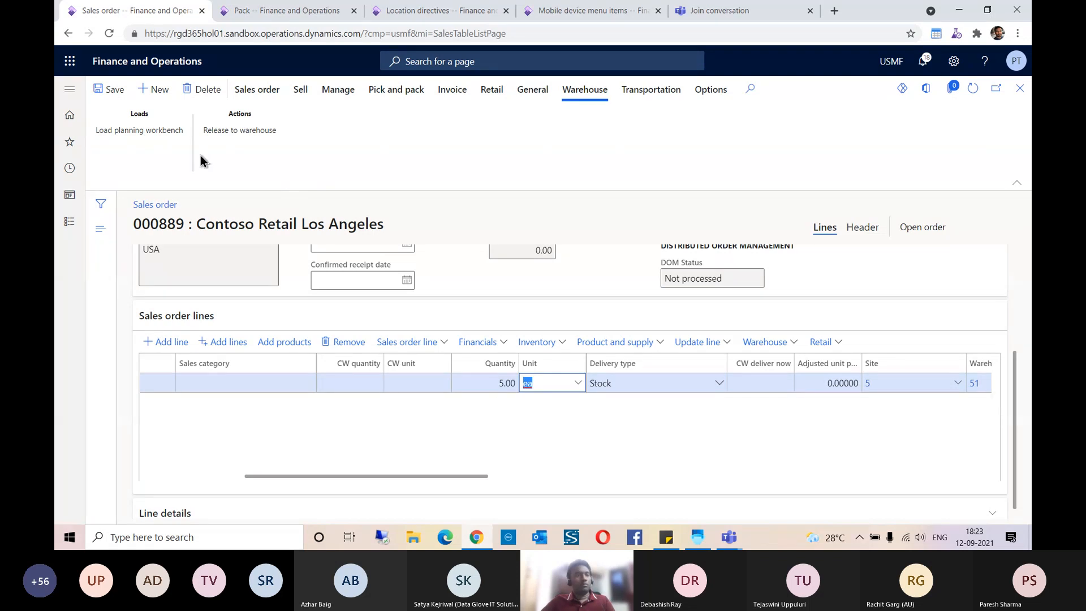
click(114, 91)
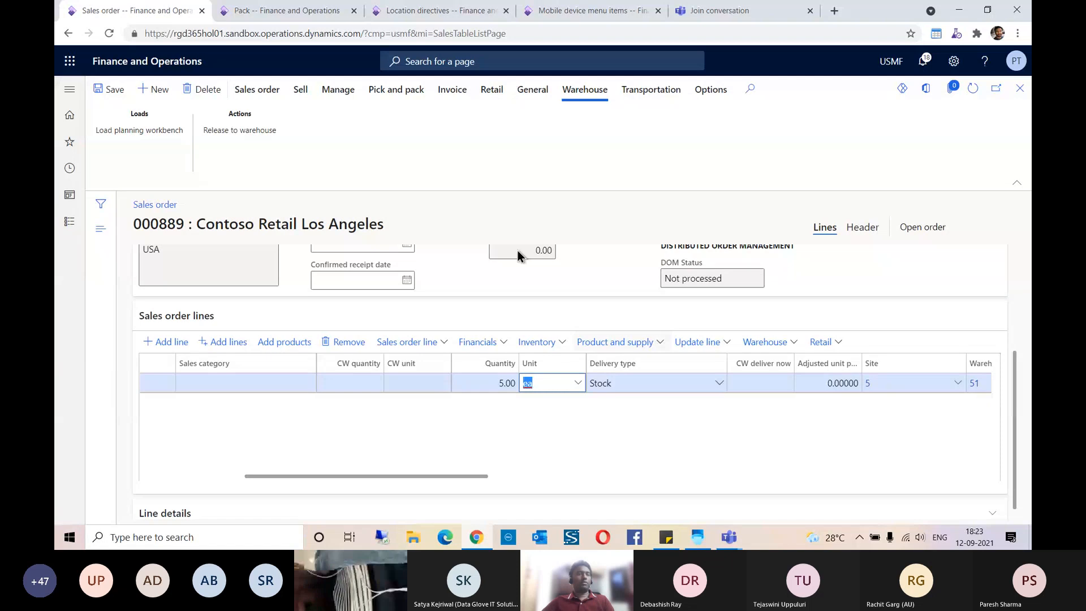
Step: Try to release the Demo Product sales order to the warehouse, then review and dismiss the message details
click(259, 135)
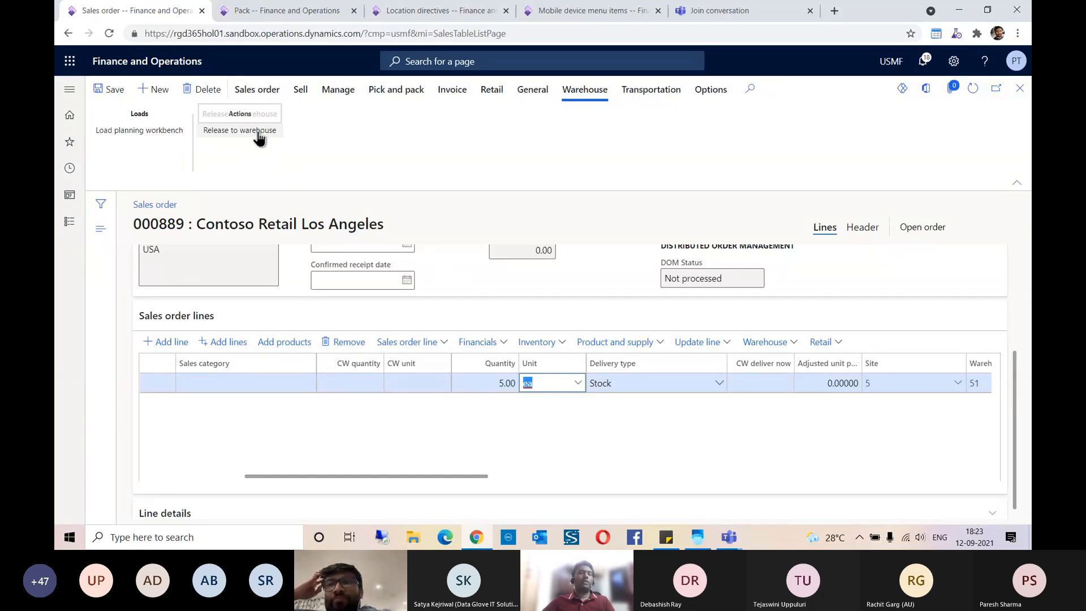
click(259, 132)
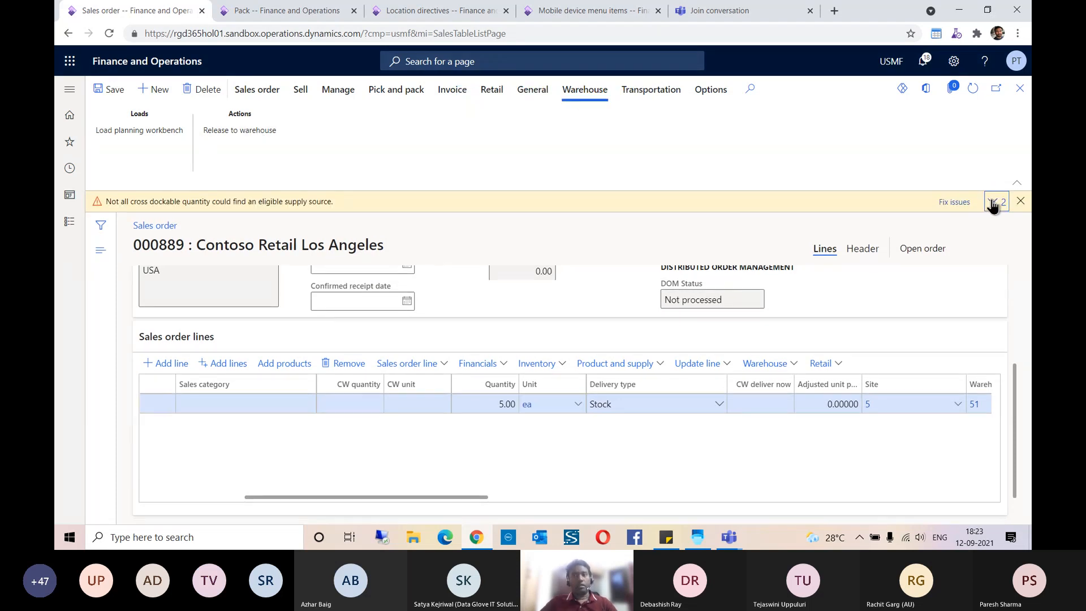
click(993, 202)
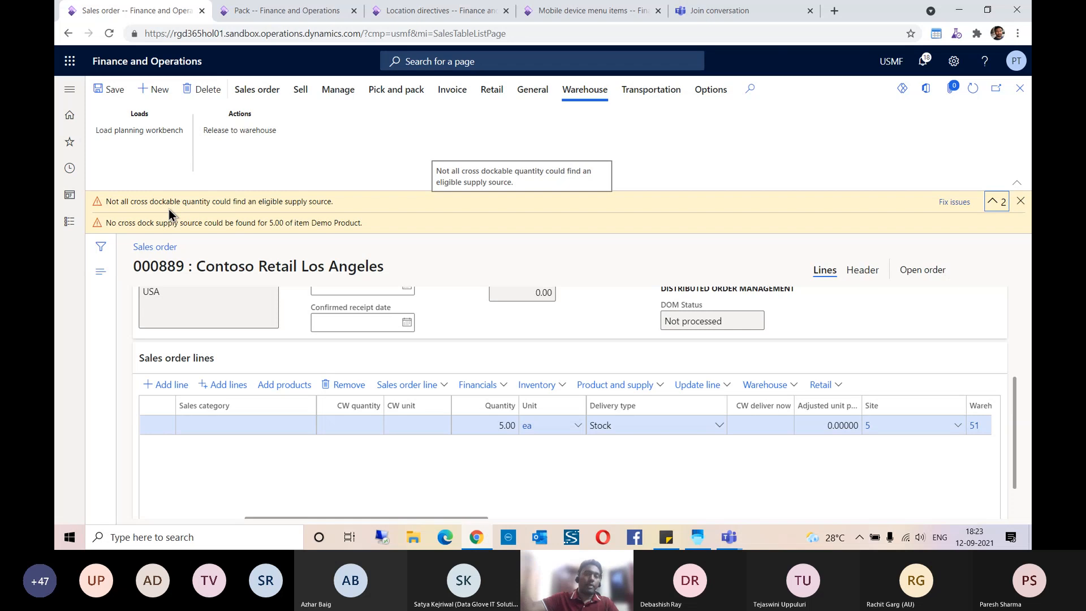
click(1021, 201)
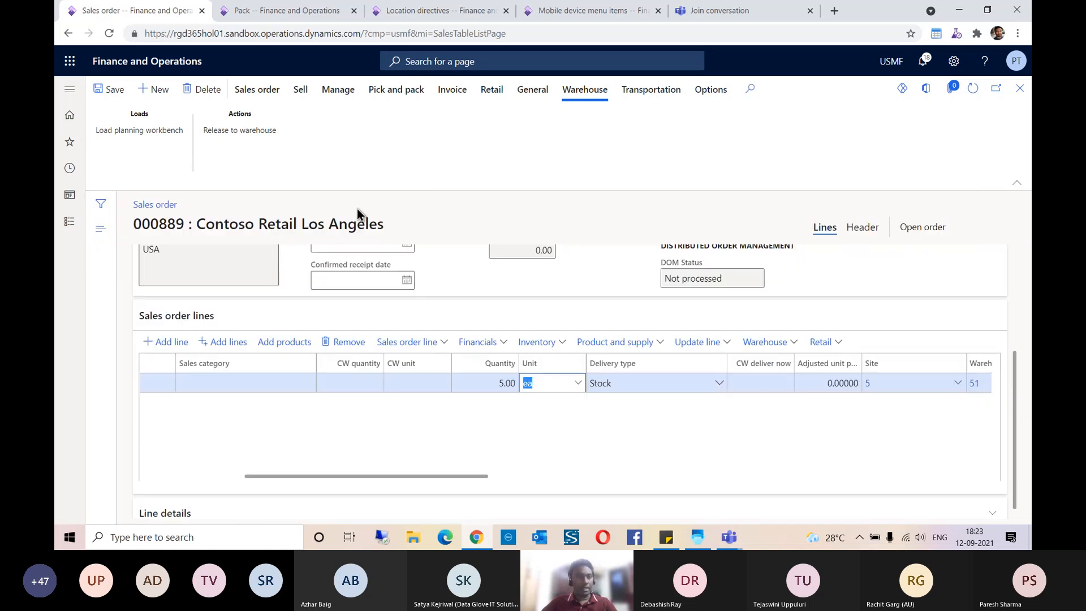
Step: Open the list of all purchase orders in place of the location directives page
click(270, 16)
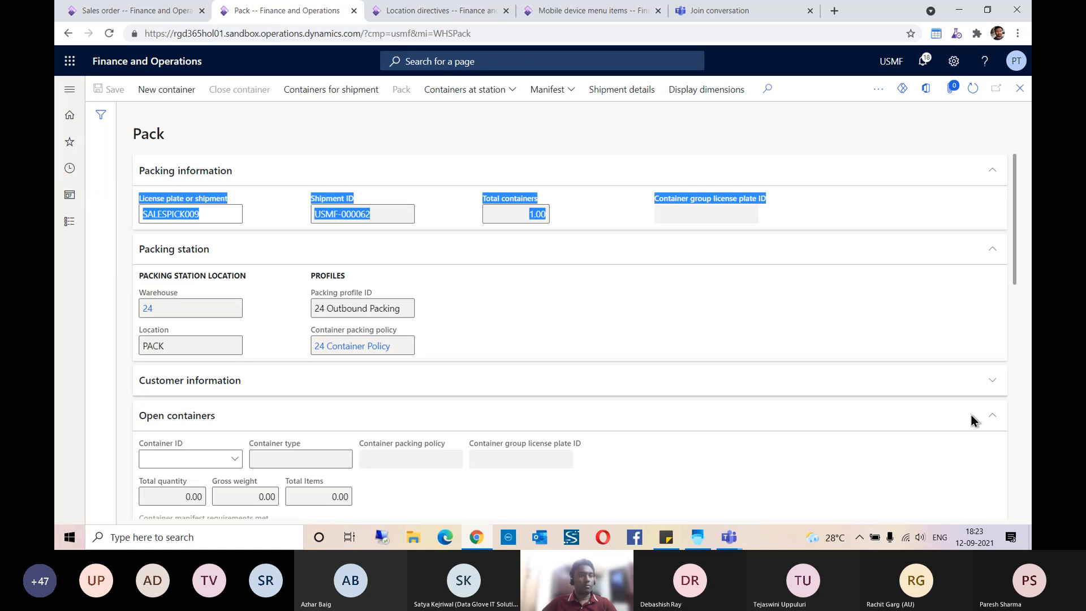
click(404, 17)
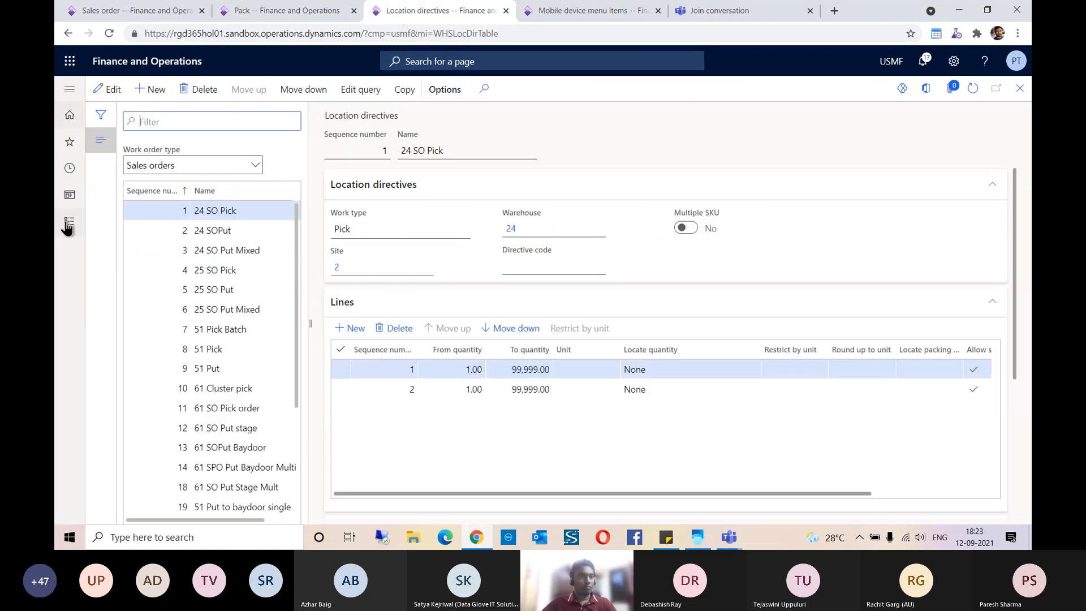
click(69, 141)
click(118, 169)
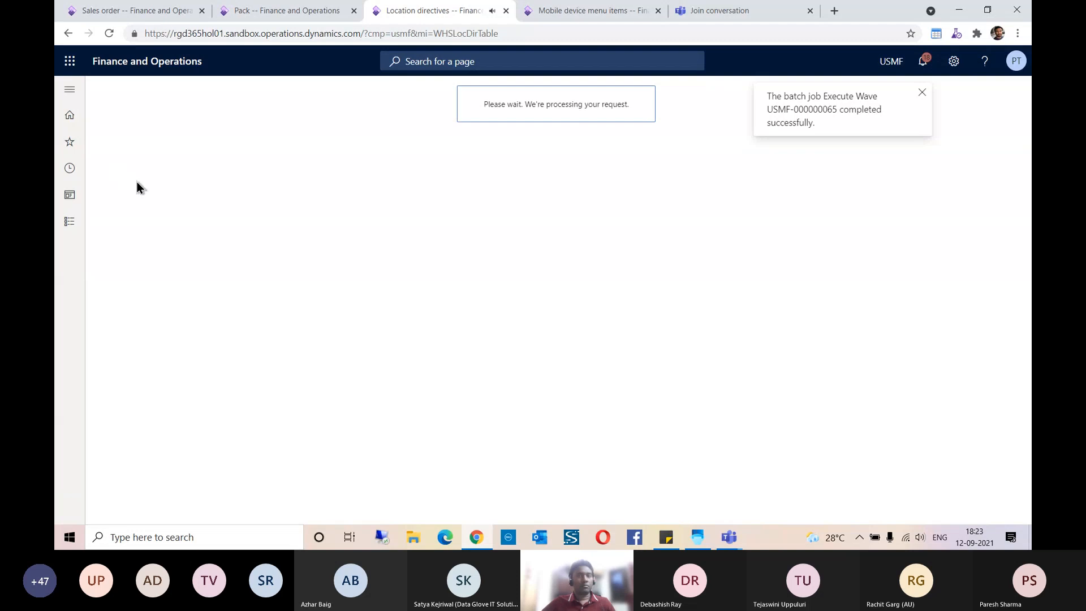
click(921, 93)
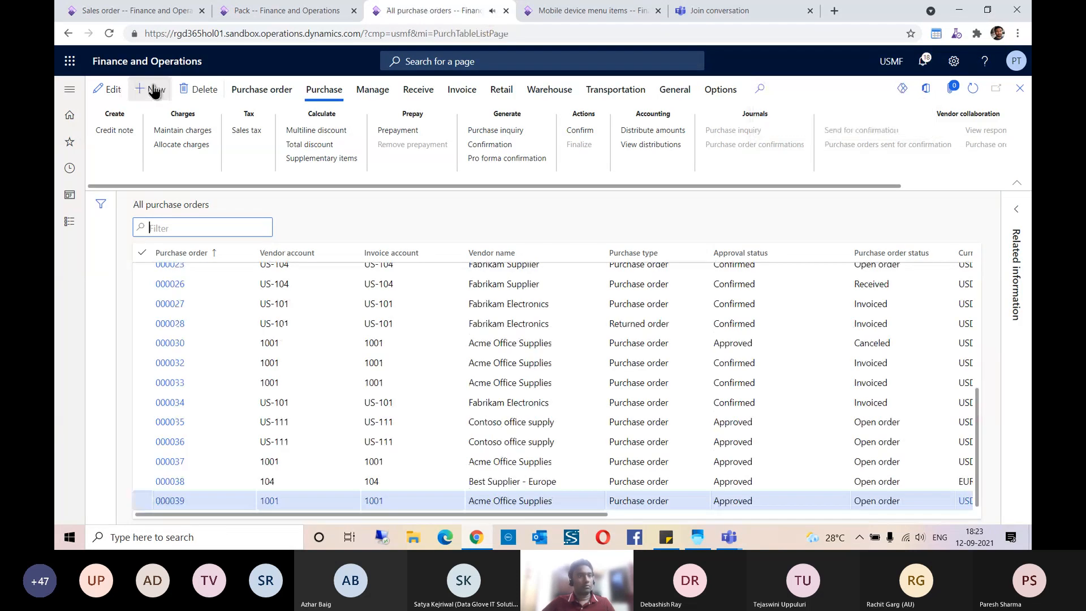
Step: Start a new purchase order for vendor Tailspin Parts
key(alt+n)
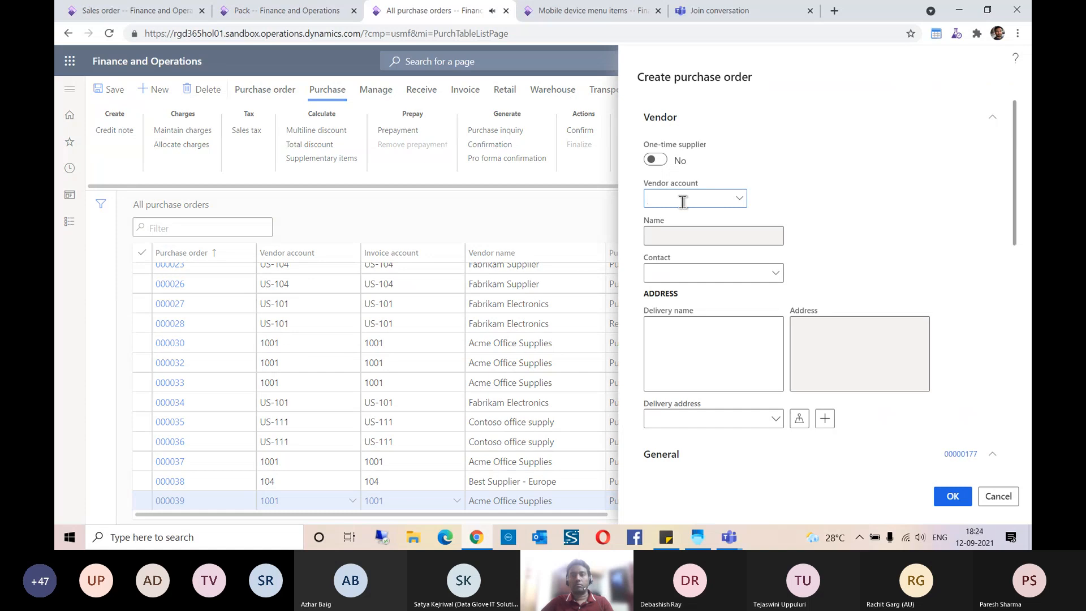
text(US-1)
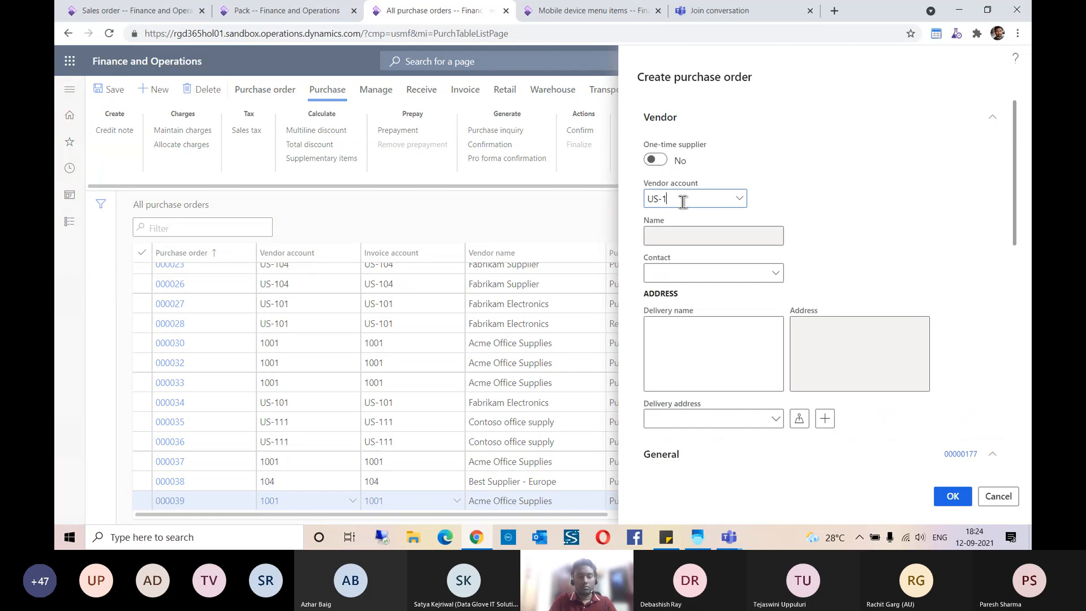
text(02)
key(Tab)
Step: Clear the purchase order's site, set its warehouse to 51, and create the order
scroll(864, 254, down, 5)
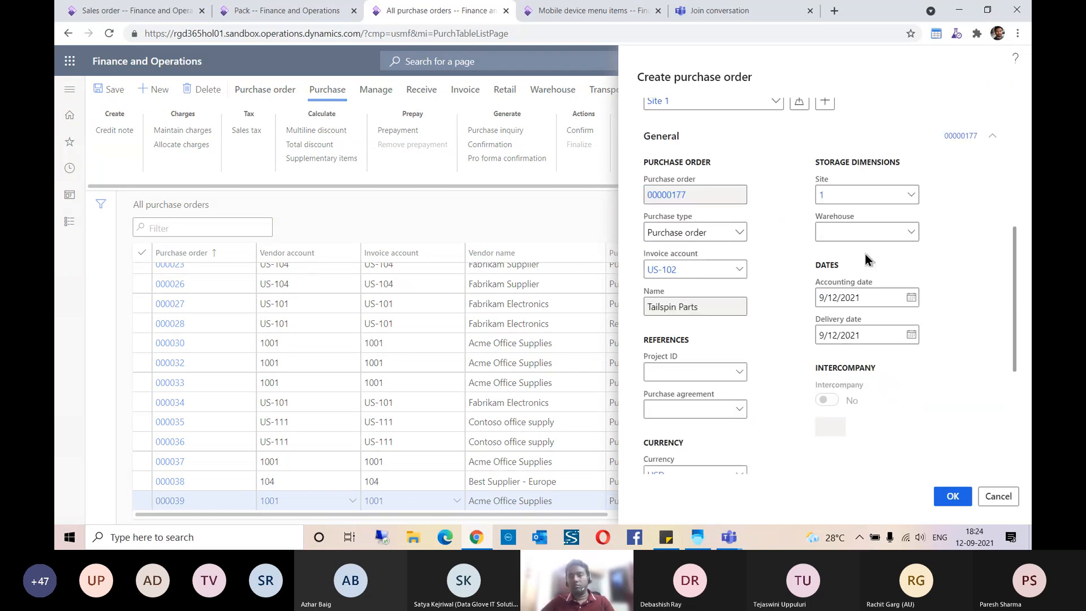
click(843, 193)
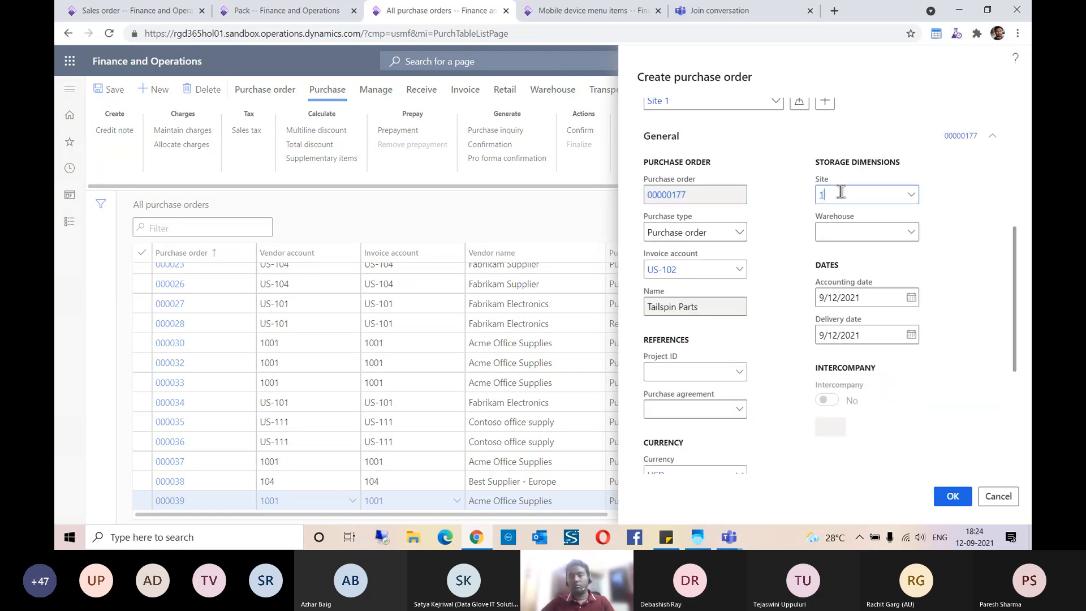
key(BackSpace)
click(848, 230)
text(51)
key(Tab)
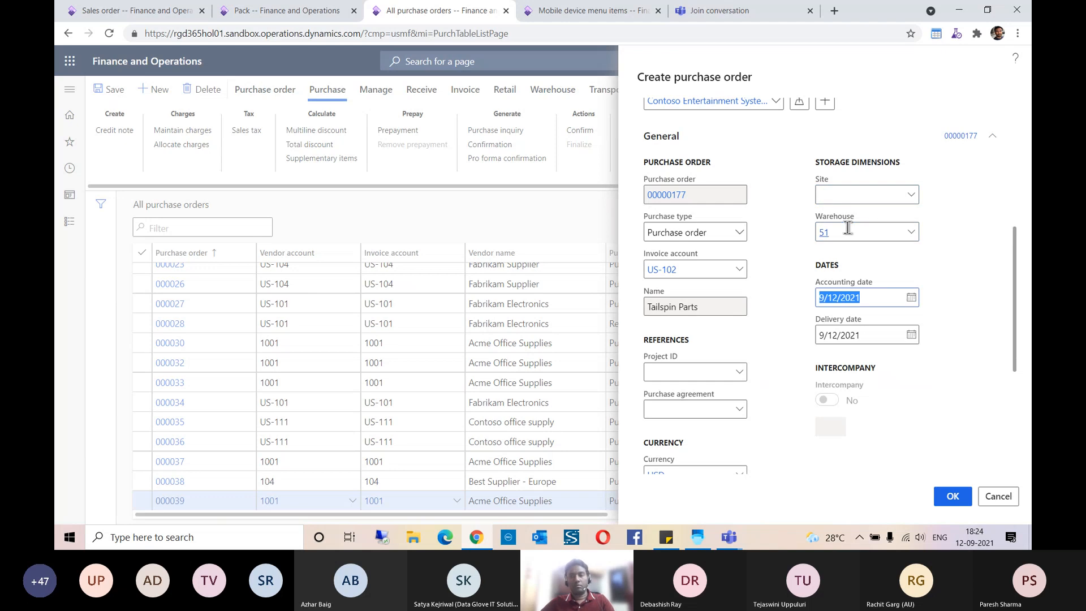
scroll(858, 255, down, 5)
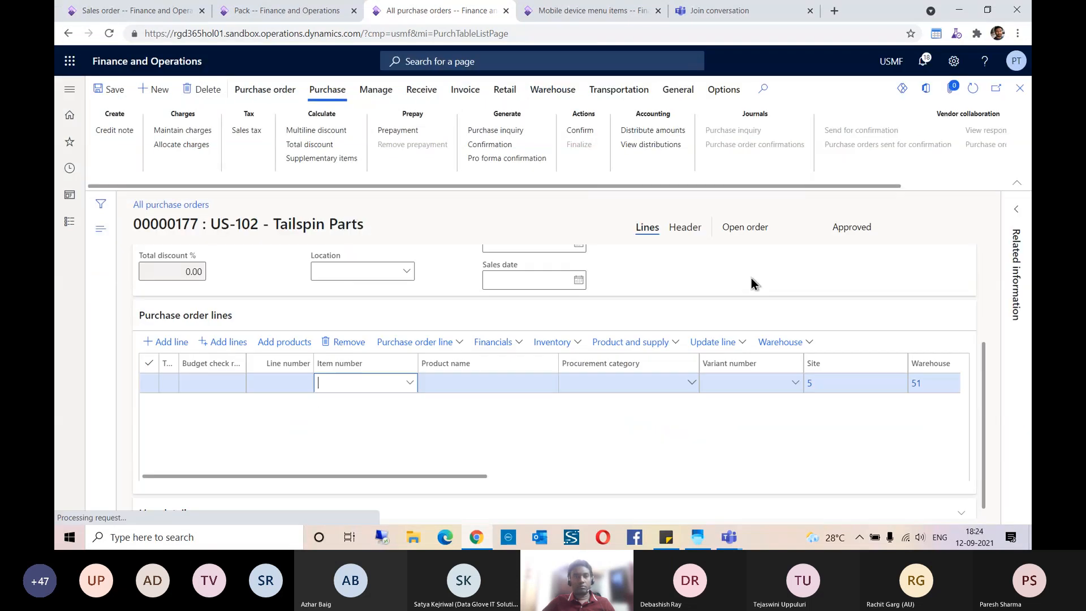
Step: Enter Demo Product on the purchase order line with a quantity of 10 and save the order
text(DEMO)
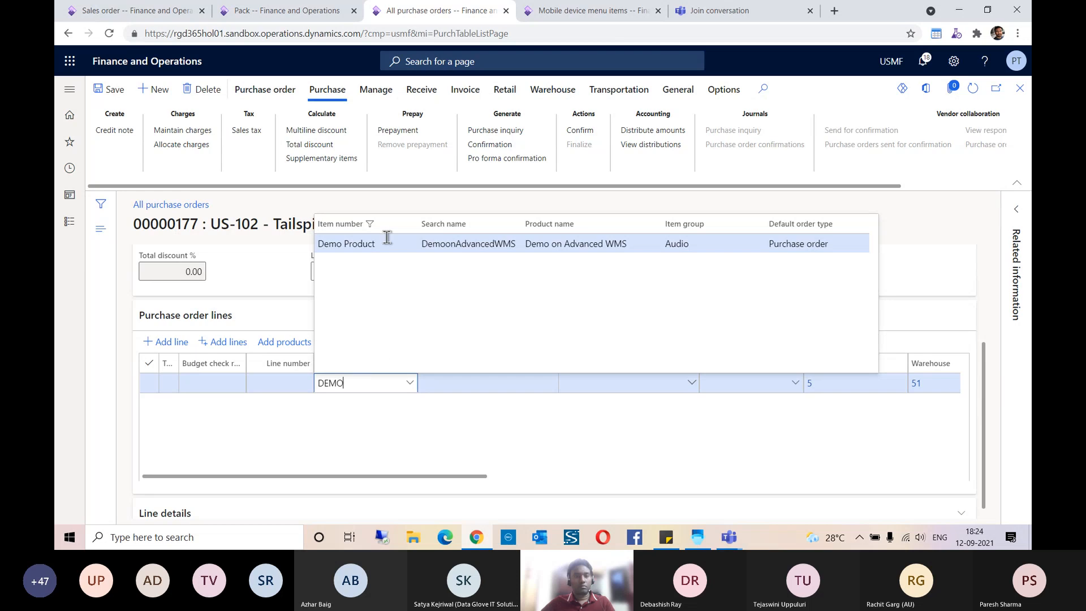
drag(441, 476, 650, 482)
click(743, 384)
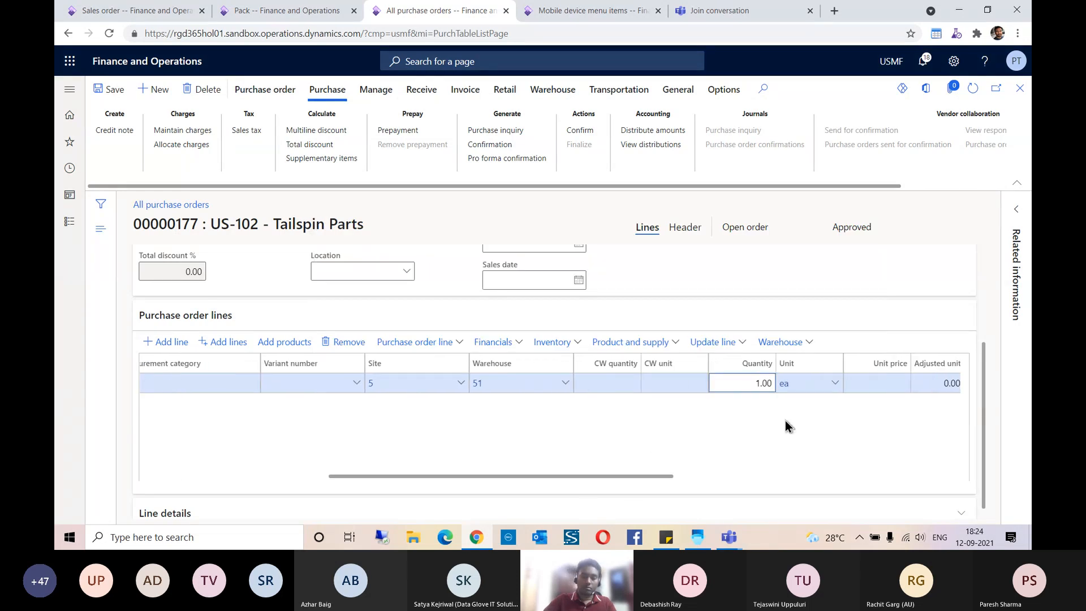
text(0)
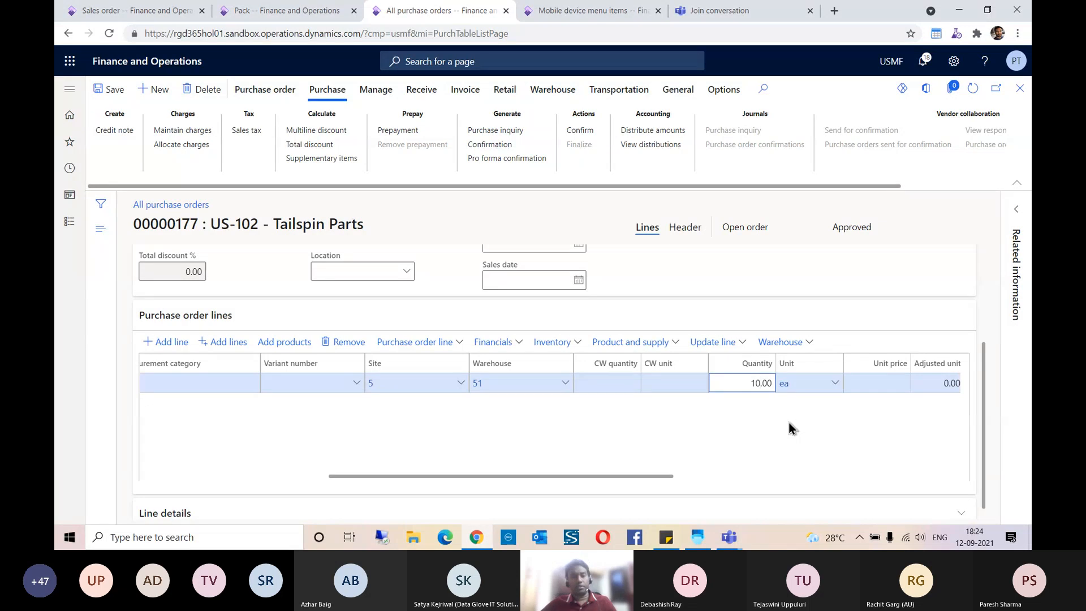
click(114, 91)
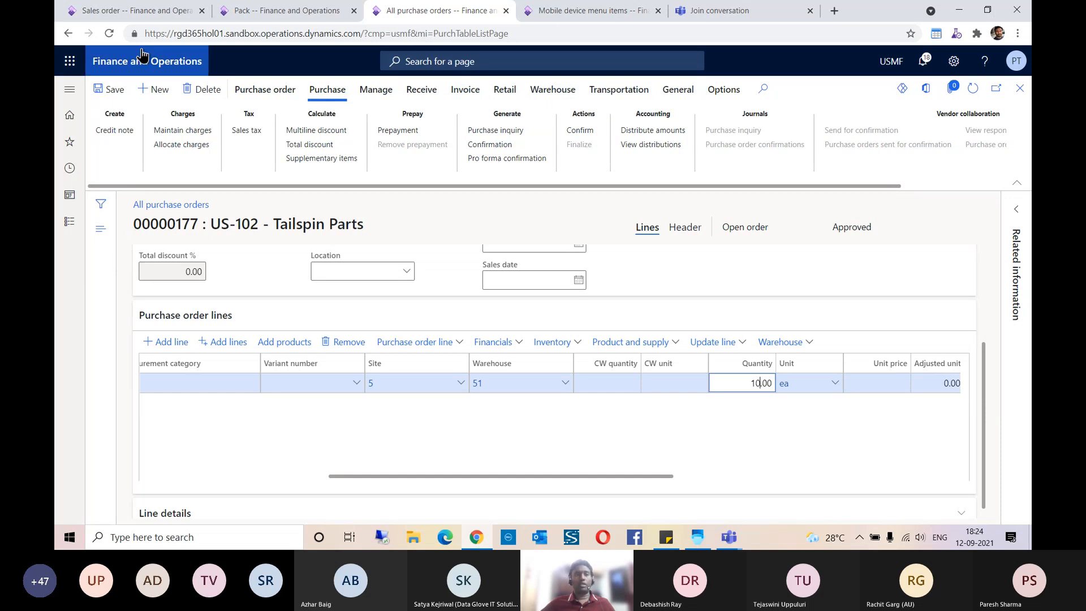
Step: Return to the Contoso Retail Los Angeles sales order, release it to the warehouse, and expand the message details
click(136, 11)
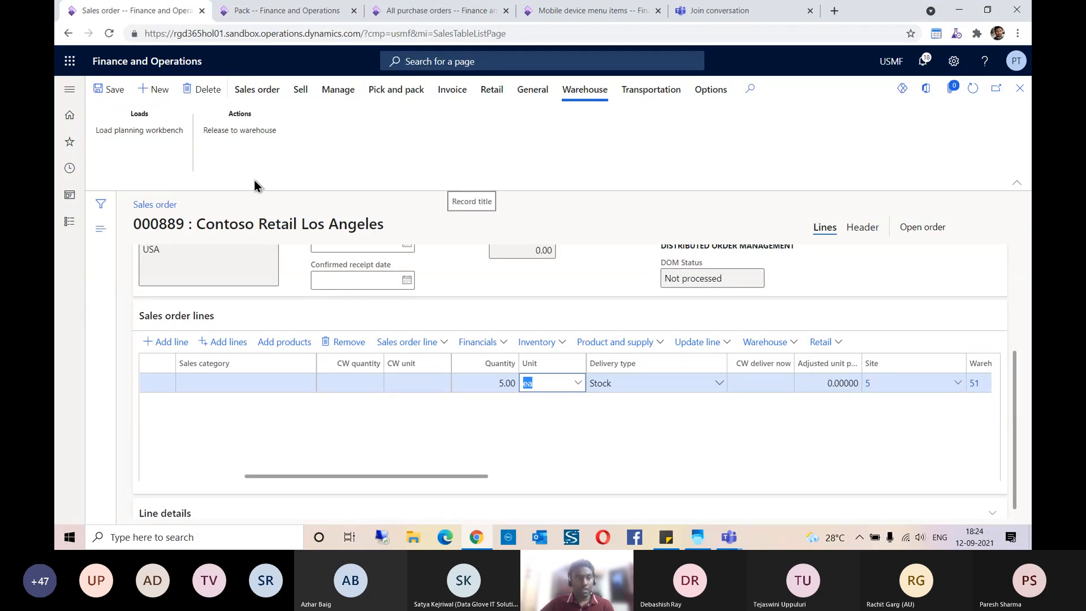
click(255, 131)
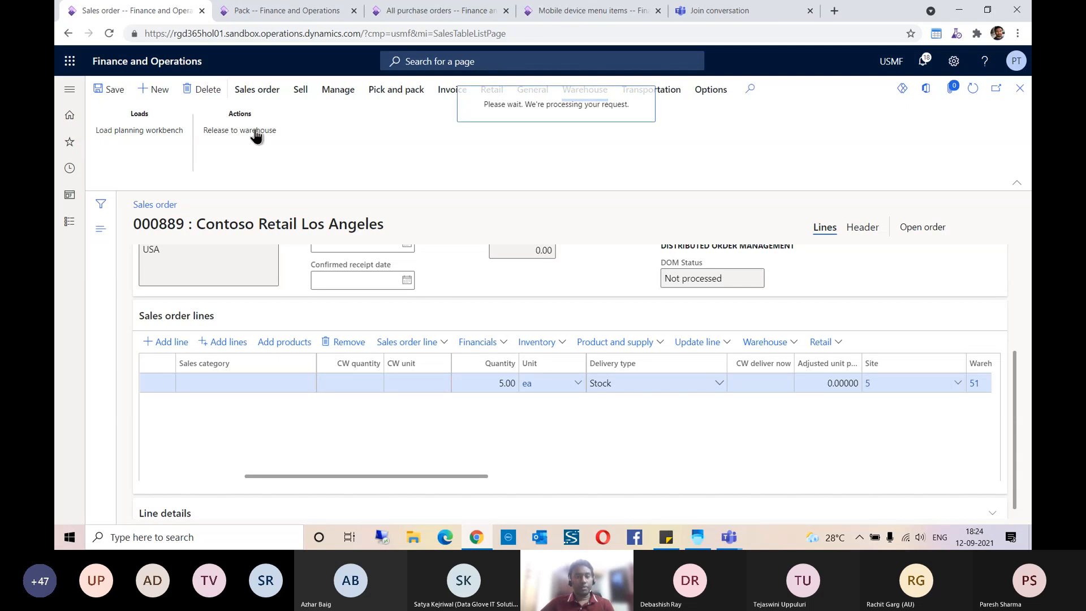
click(993, 203)
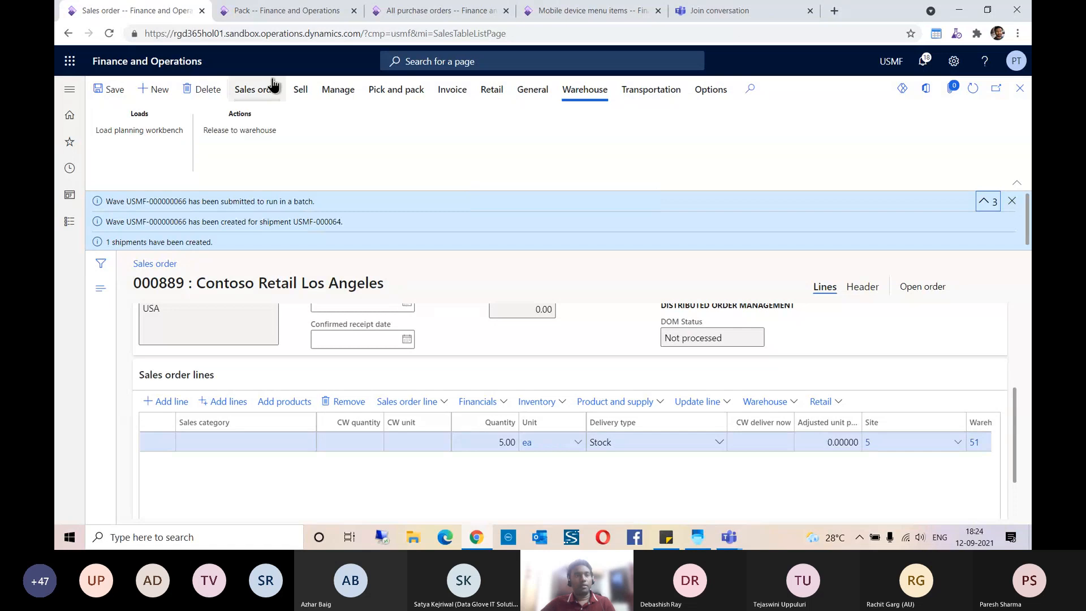
Step: Return to the Tailspin Parts purchase order, confirm it, and copy its purchase order number
click(277, 10)
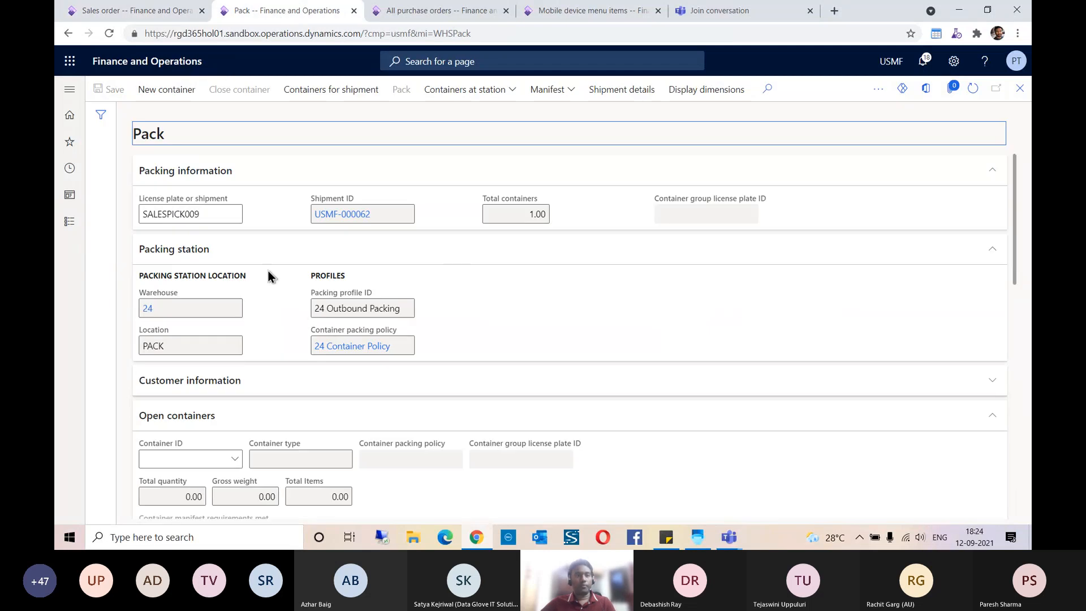
click(437, 11)
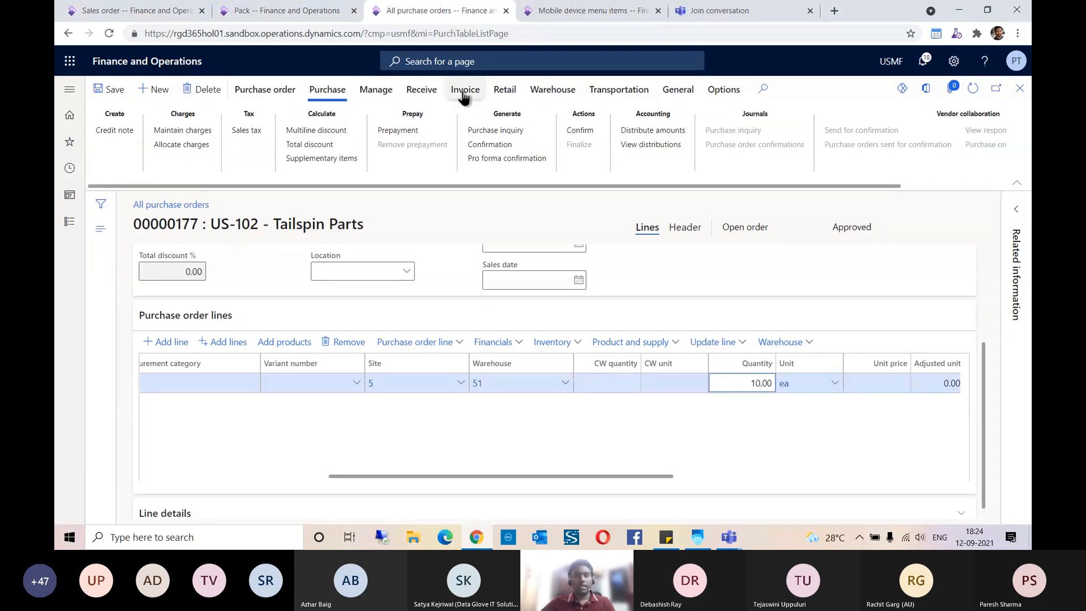
click(582, 131)
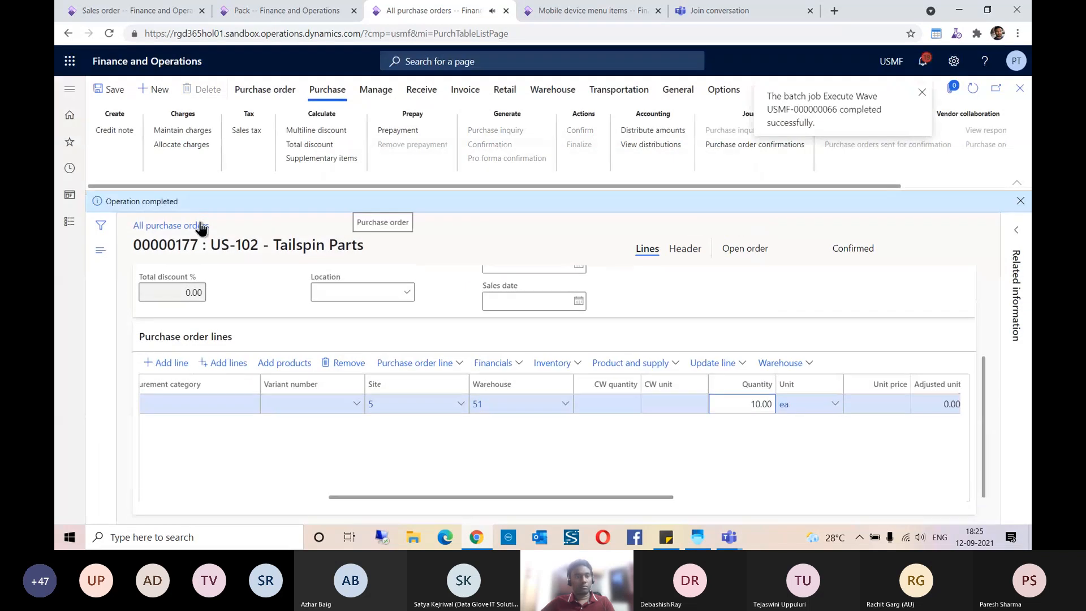
double_click(185, 244)
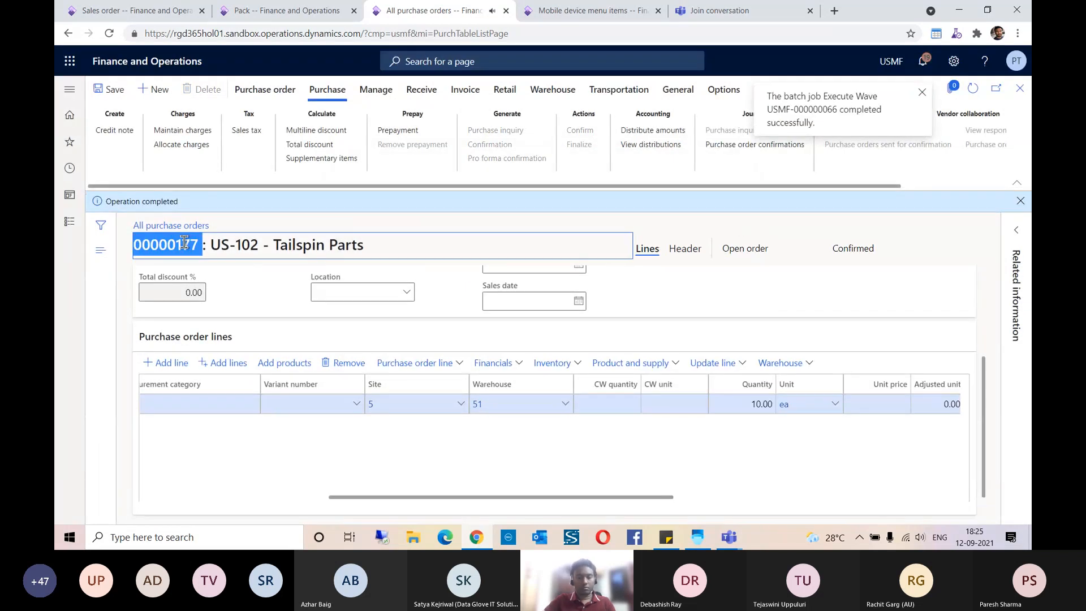
key(shift+Left)
key(ctrl+c)
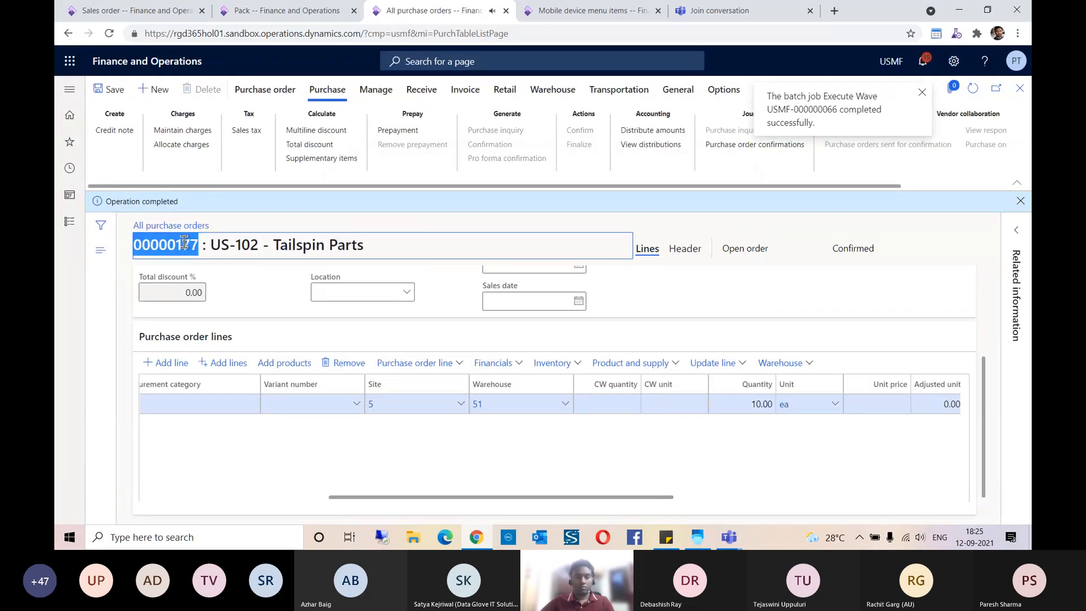
Step: Switch to the Warehouse Management app, cancel Sales Picking, and return to the main menu
click(697, 537)
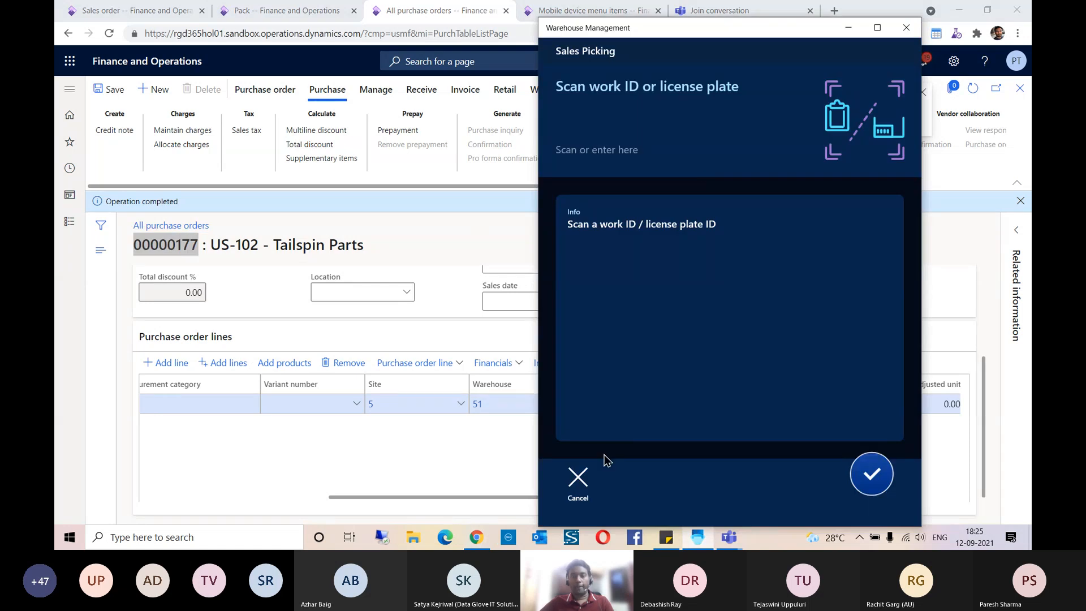
click(578, 477)
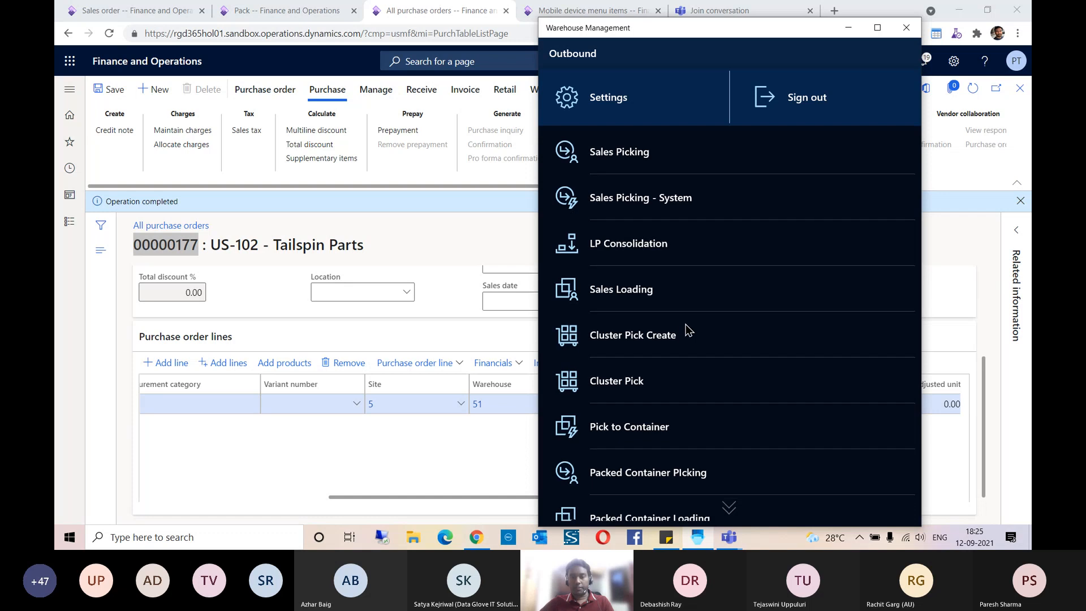
scroll(686, 329, down, 3)
click(601, 499)
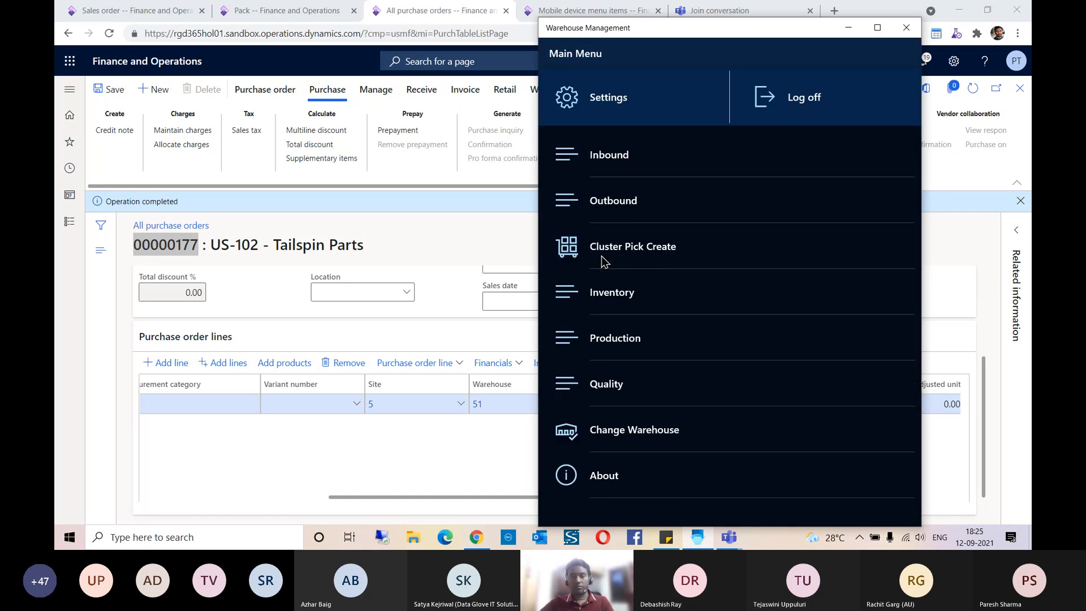
click(598, 164)
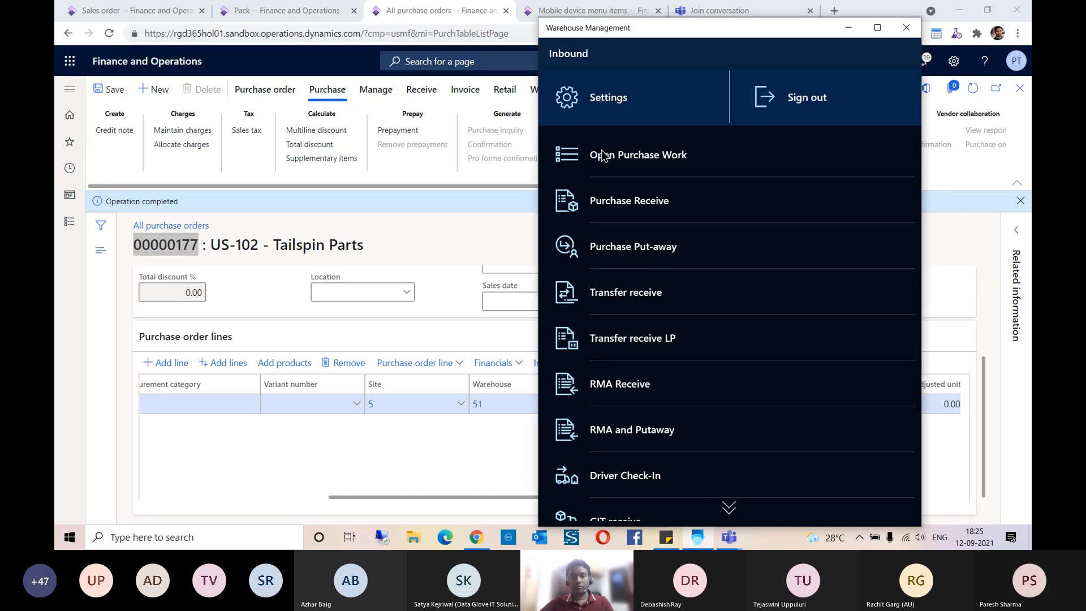
click(630, 202)
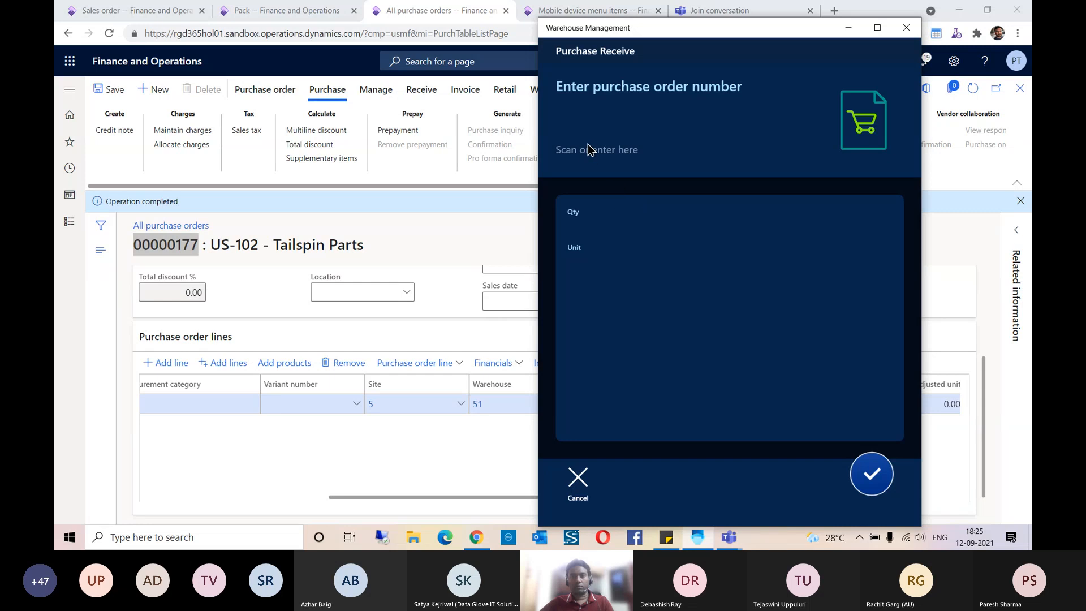
click(588, 149)
key(ctrl+v)
key(Return)
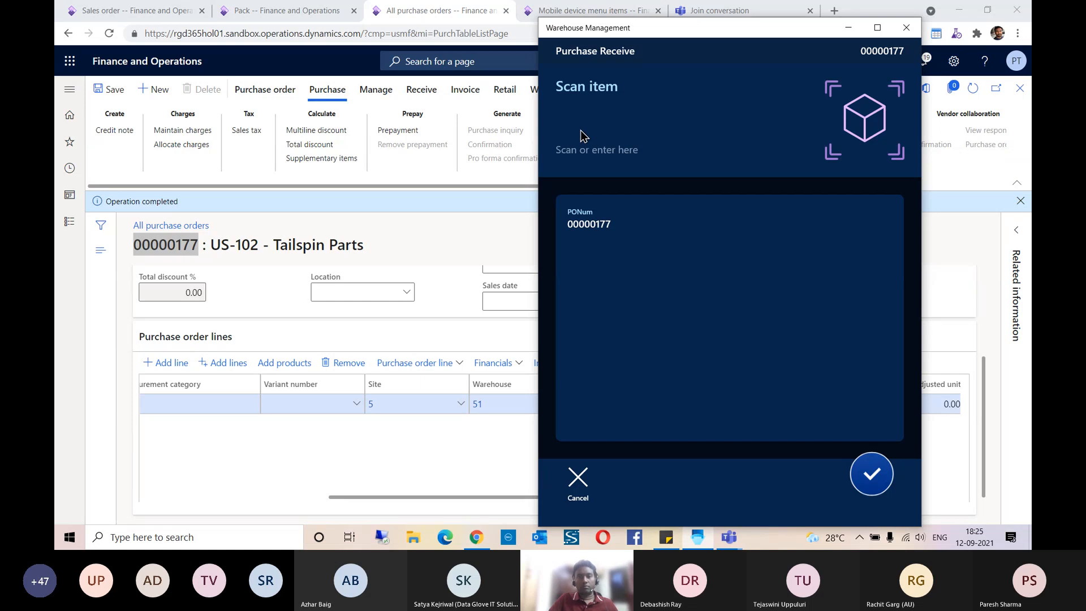
click(580, 474)
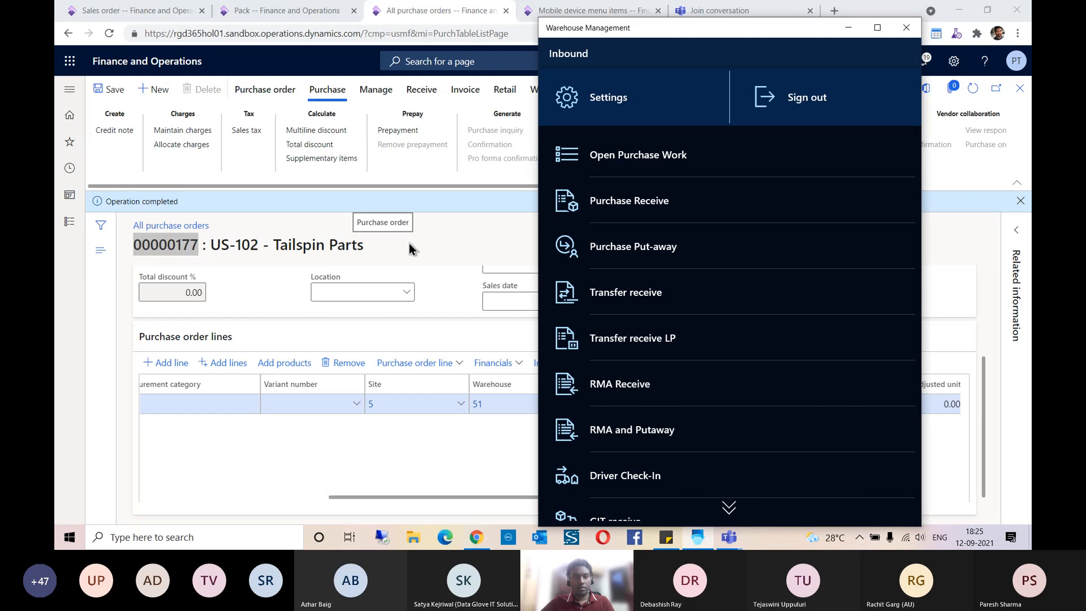
scroll(639, 238, down, 3)
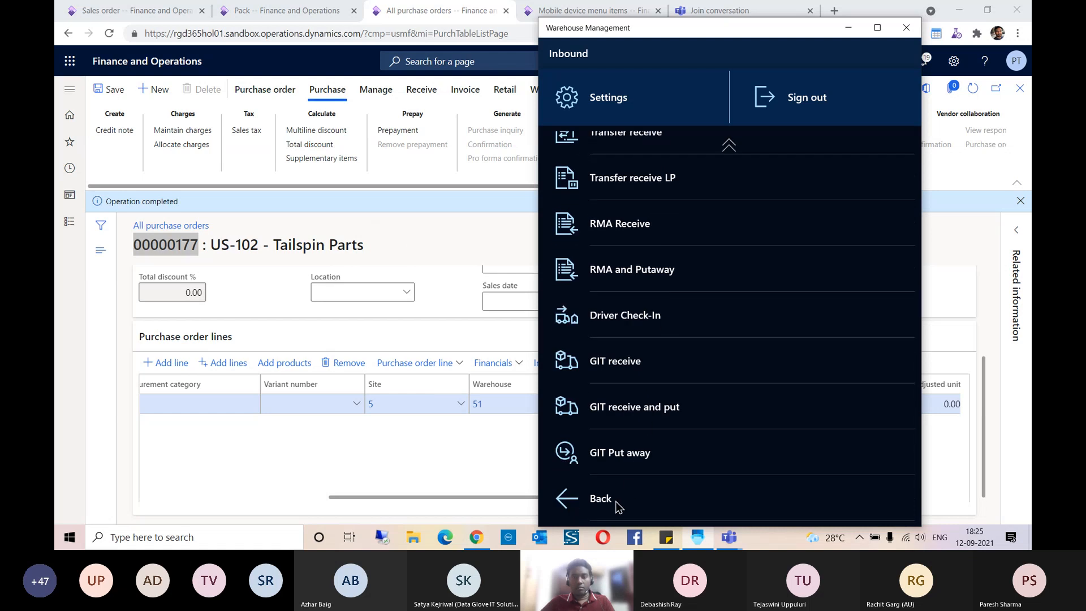
click(618, 505)
Step: Change the mobile app's active warehouse to 51 and return to the main menu
click(622, 433)
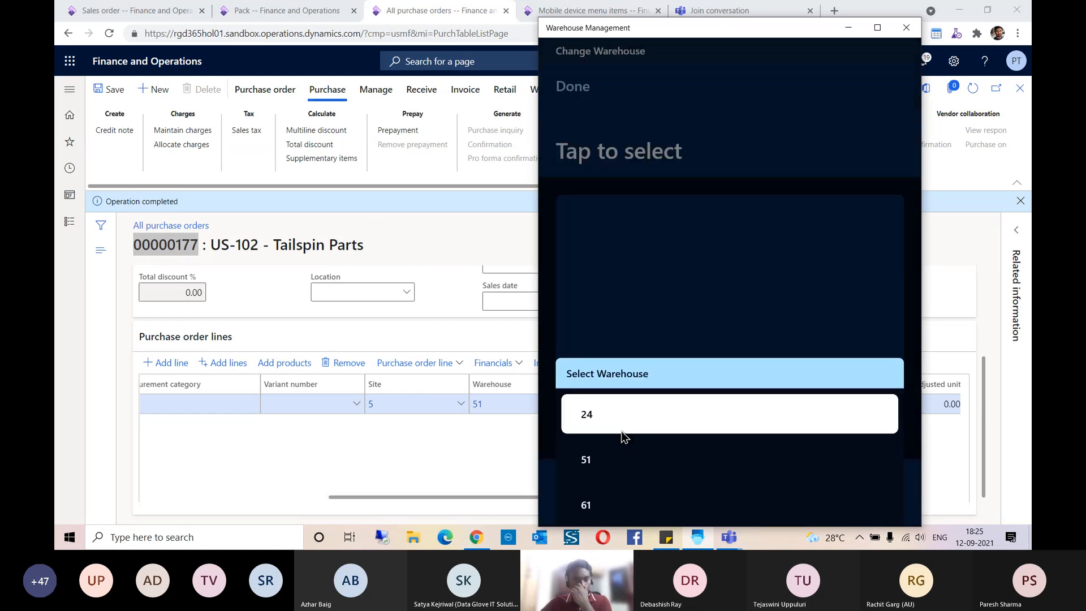
click(609, 453)
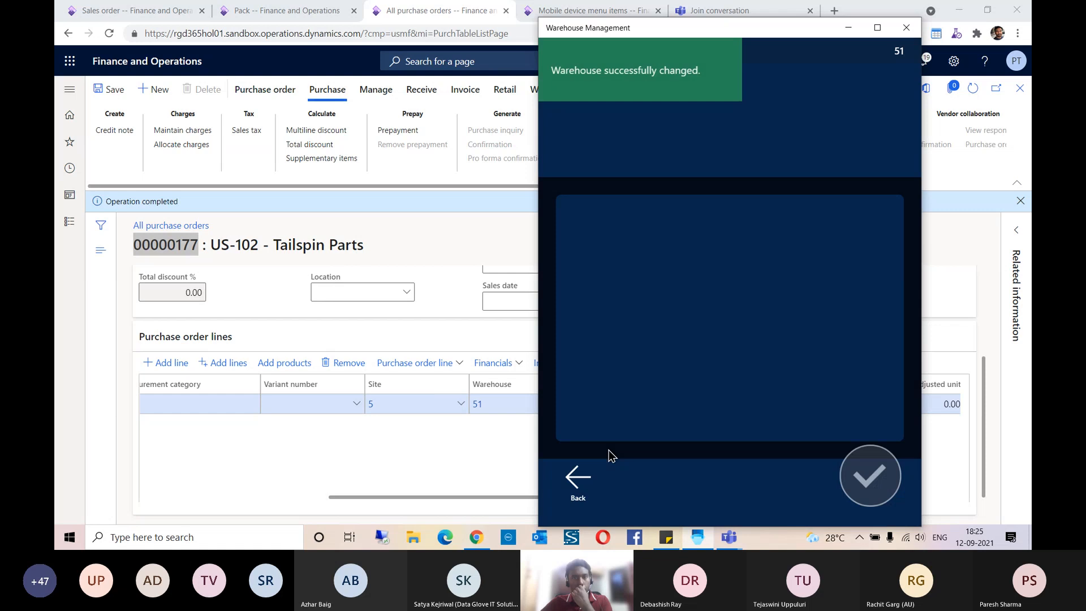
click(585, 485)
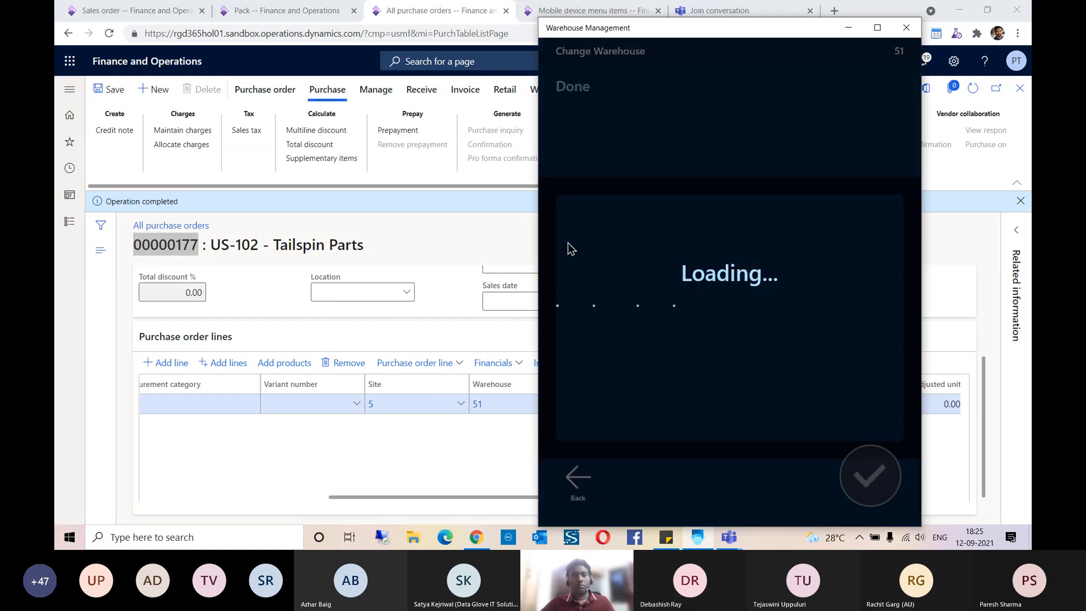
Step: Start an inbound Purchase Receive and enter the copied purchase order number
click(616, 164)
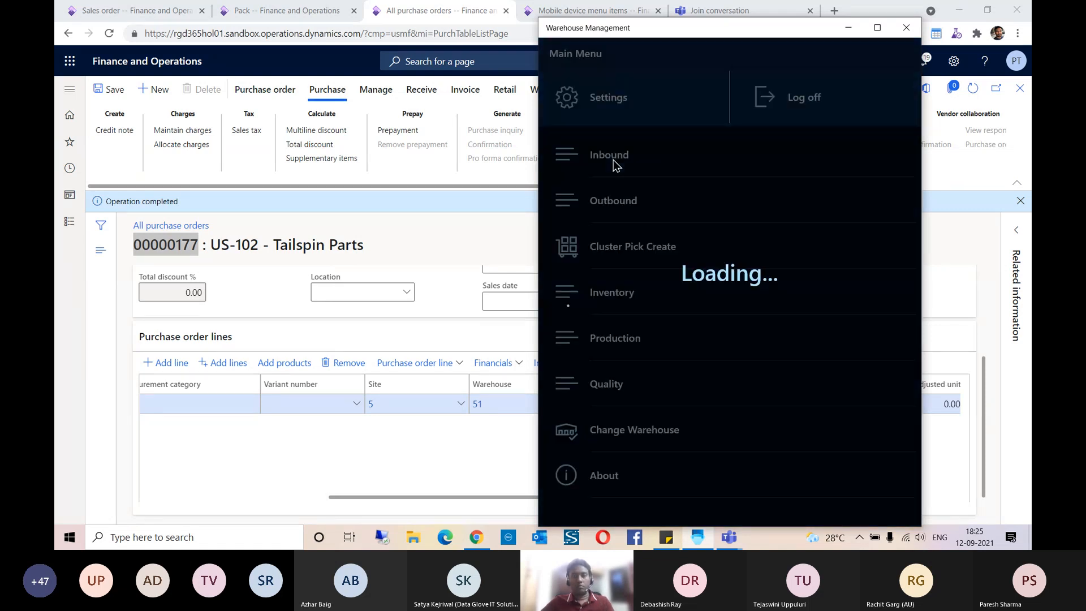
click(626, 199)
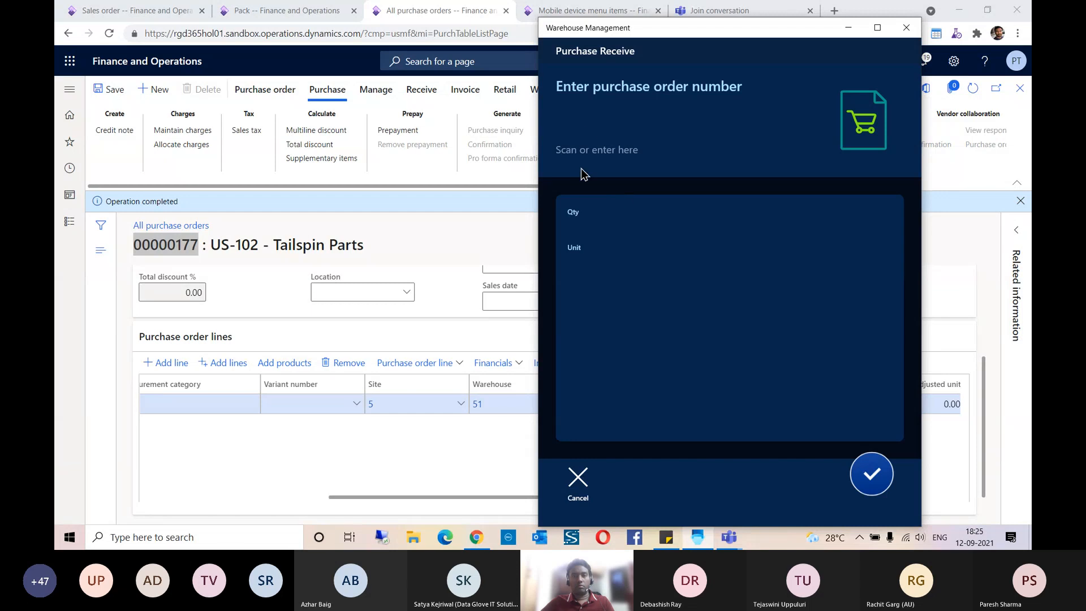
click(586, 132)
key(ctrl+v)
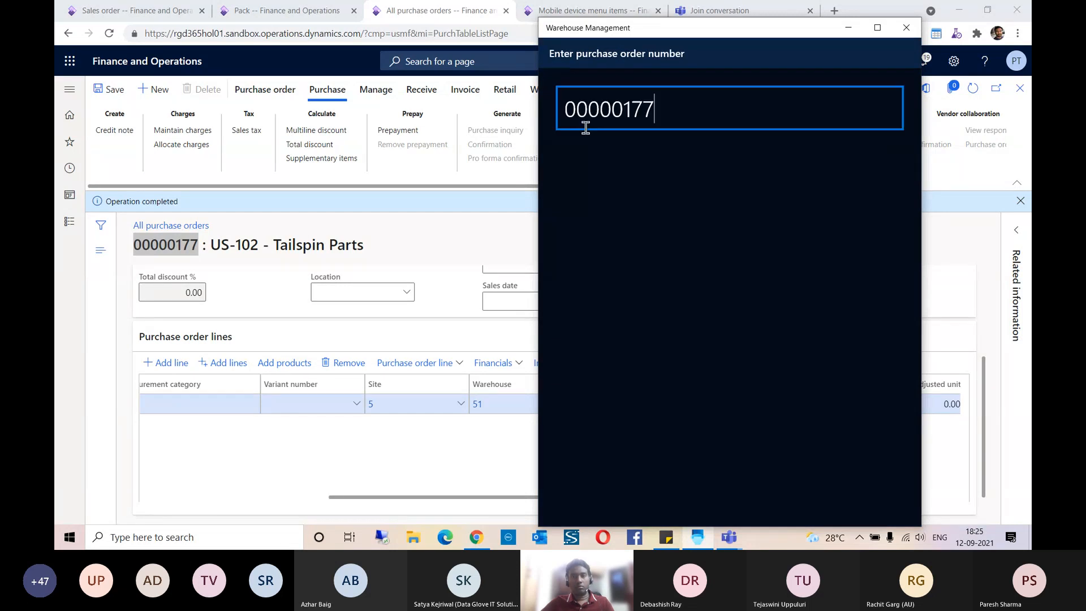
key(Return)
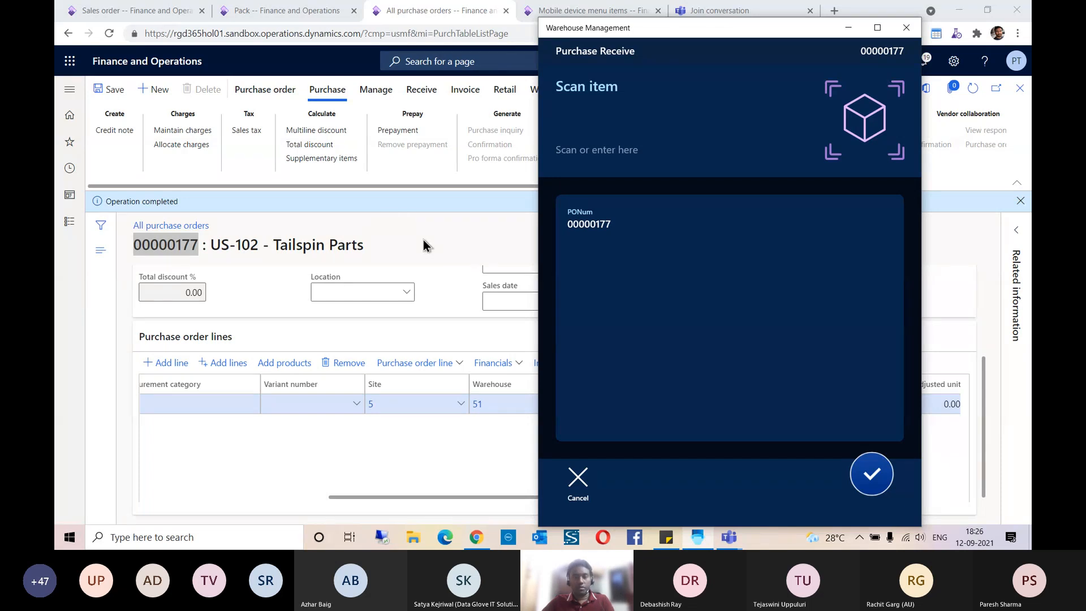
Step: Check the item number on the purchase order line and enter Demo Product as the item being received
click(450, 242)
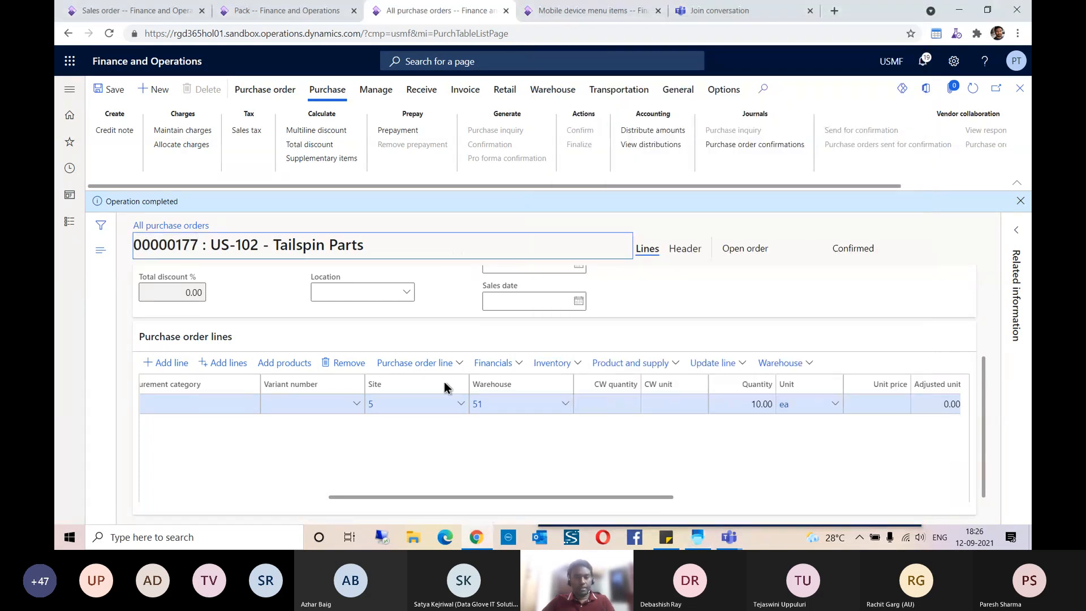
drag(411, 495, 262, 493)
key(alt+Tab)
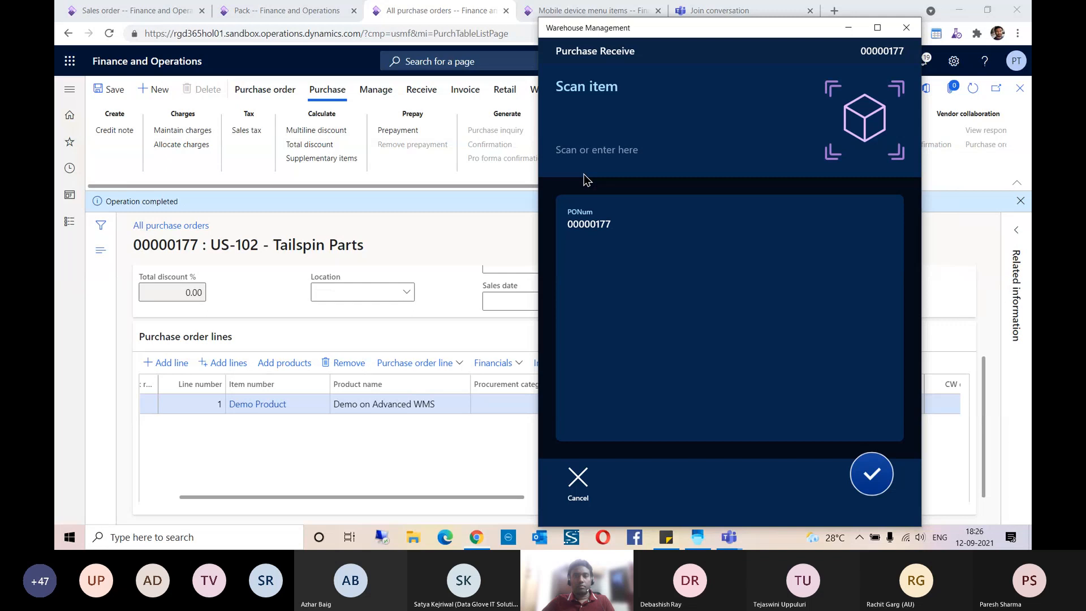
click(592, 113)
text(De)
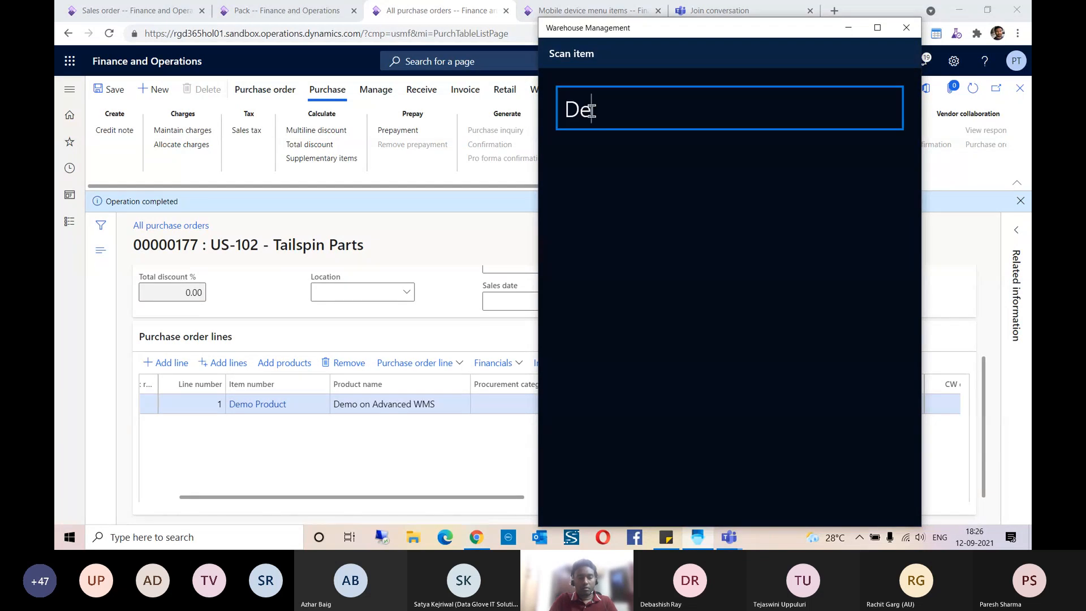
text(mo Product)
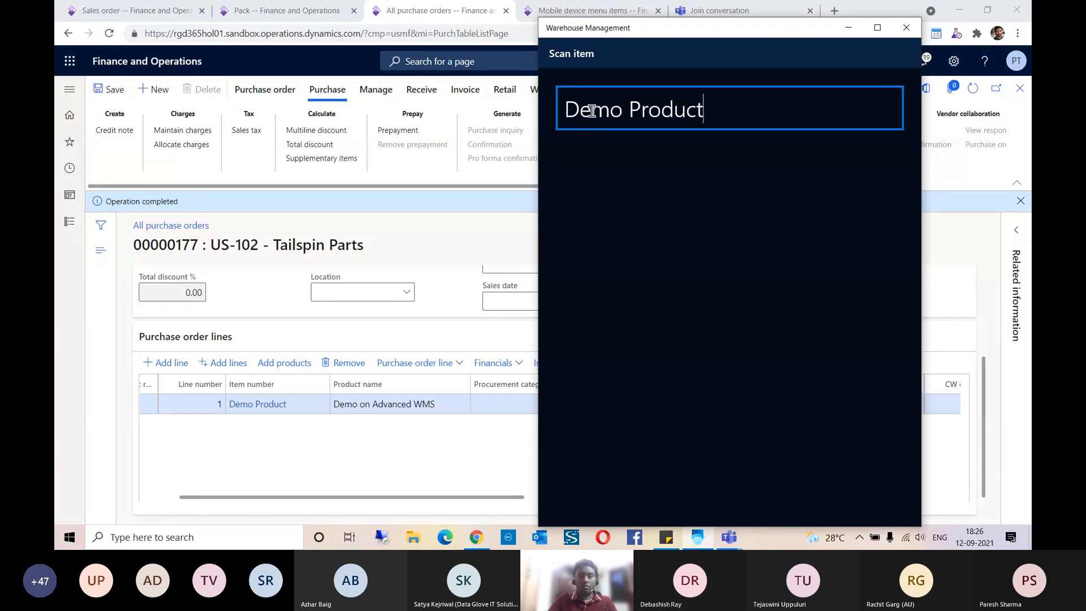
key(Return)
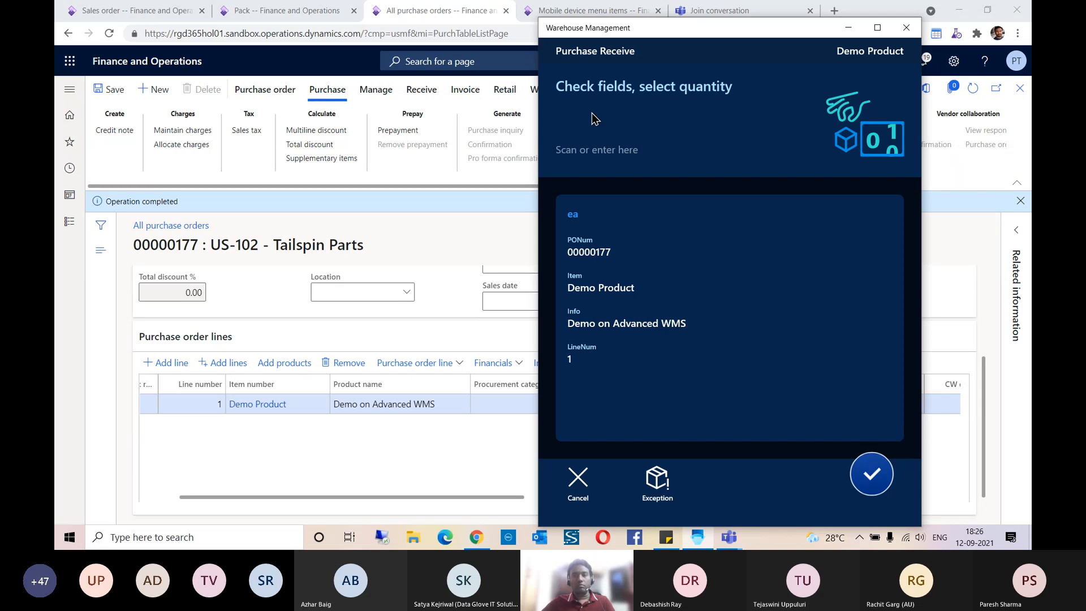
Step: Check the ordered quantity on the purchase order line, enter 10 as the received quantity, and confirm the receipt values
click(495, 266)
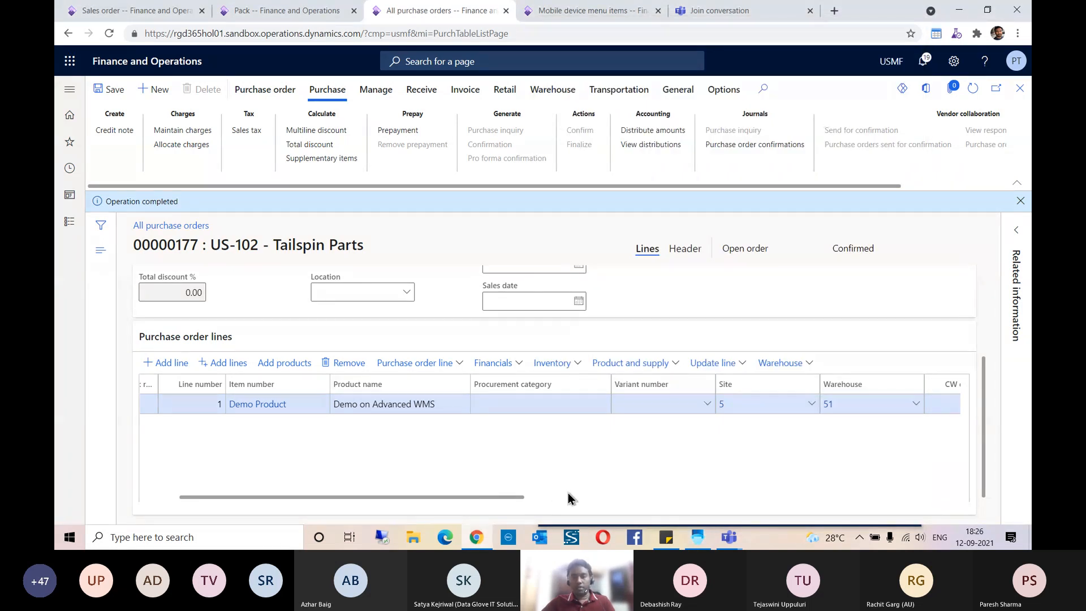
drag(512, 498, 704, 502)
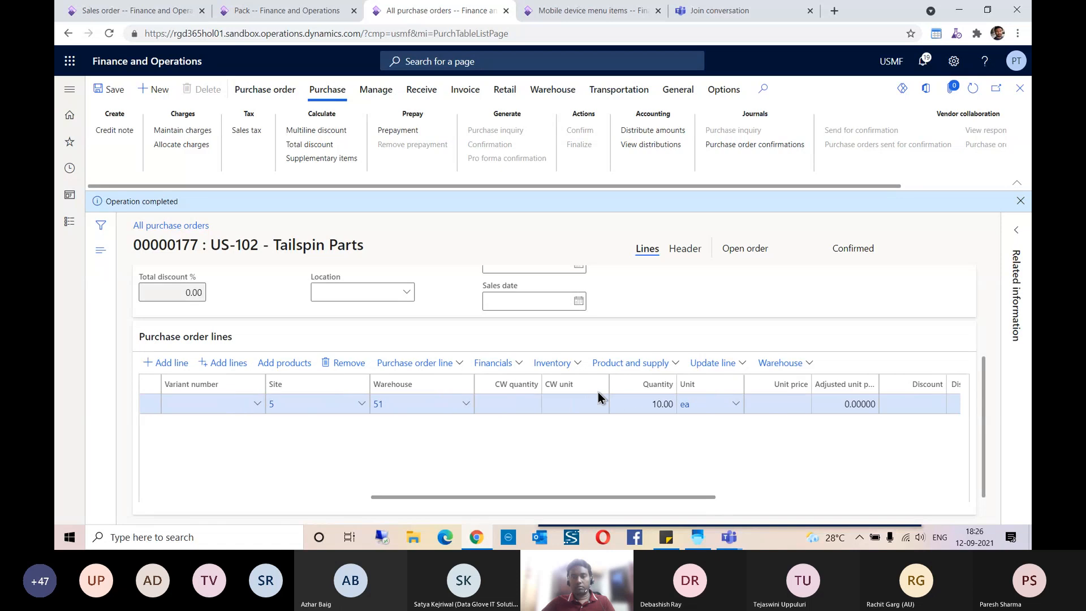
key(alt+Tab)
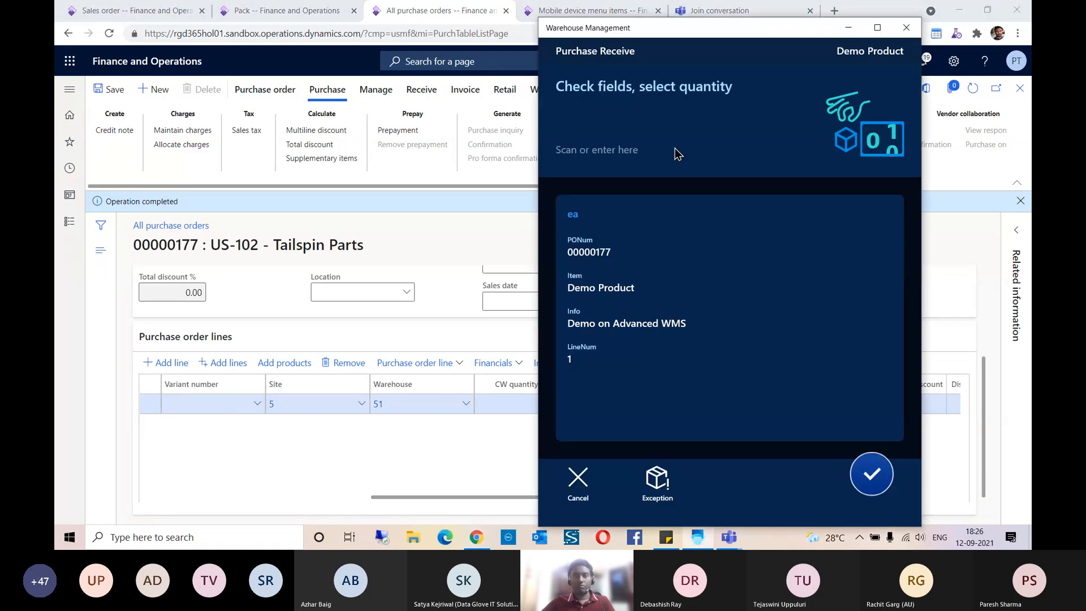
click(603, 125)
text(10)
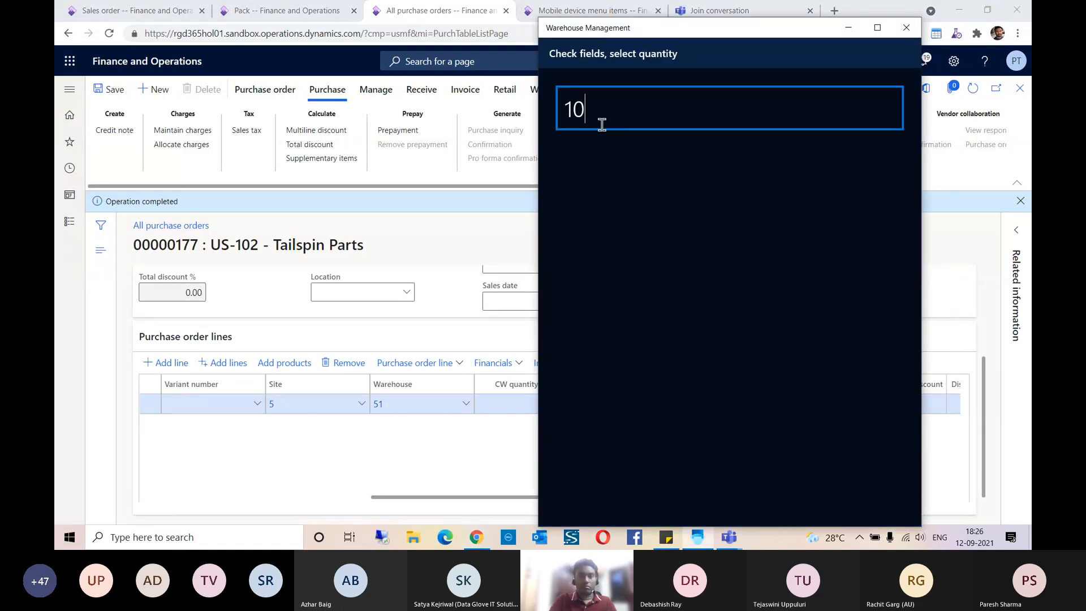
key(Return)
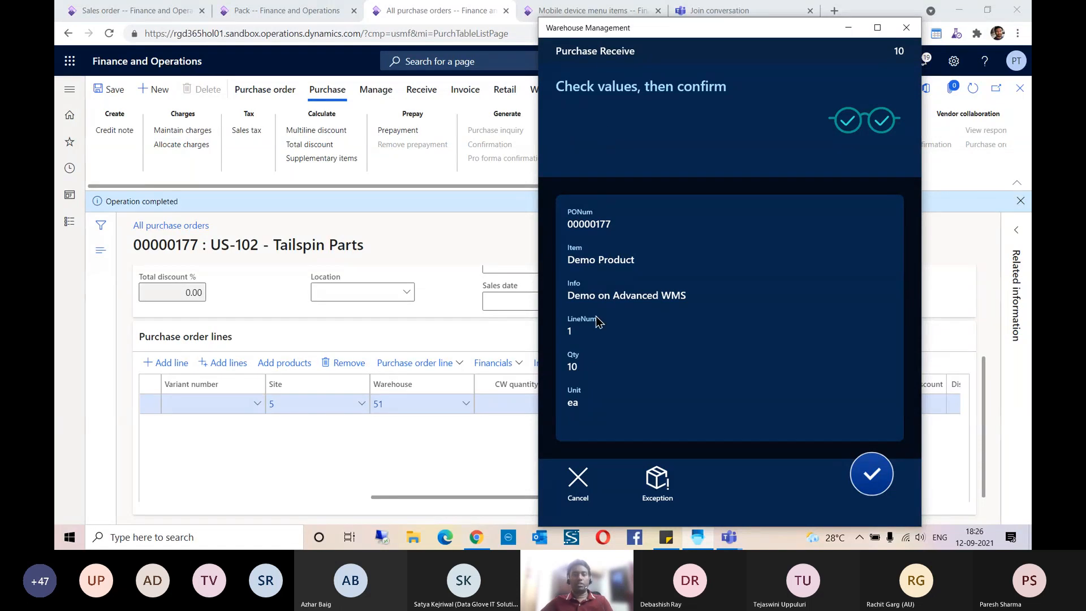
click(866, 482)
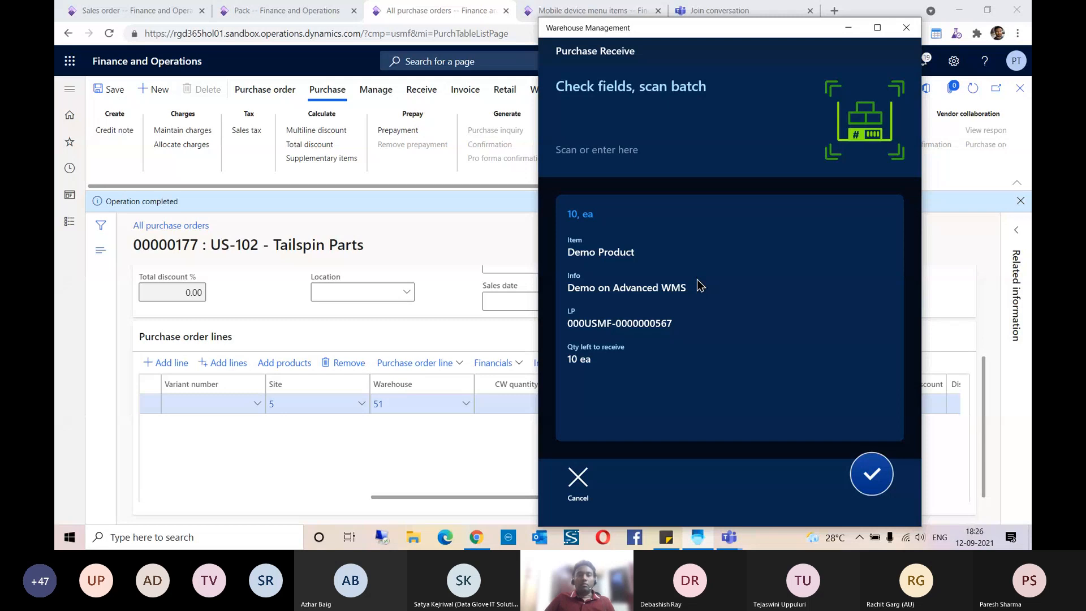
Step: Enter BATCHCD0081 as the batch number for the Demo Product receipt
click(597, 118)
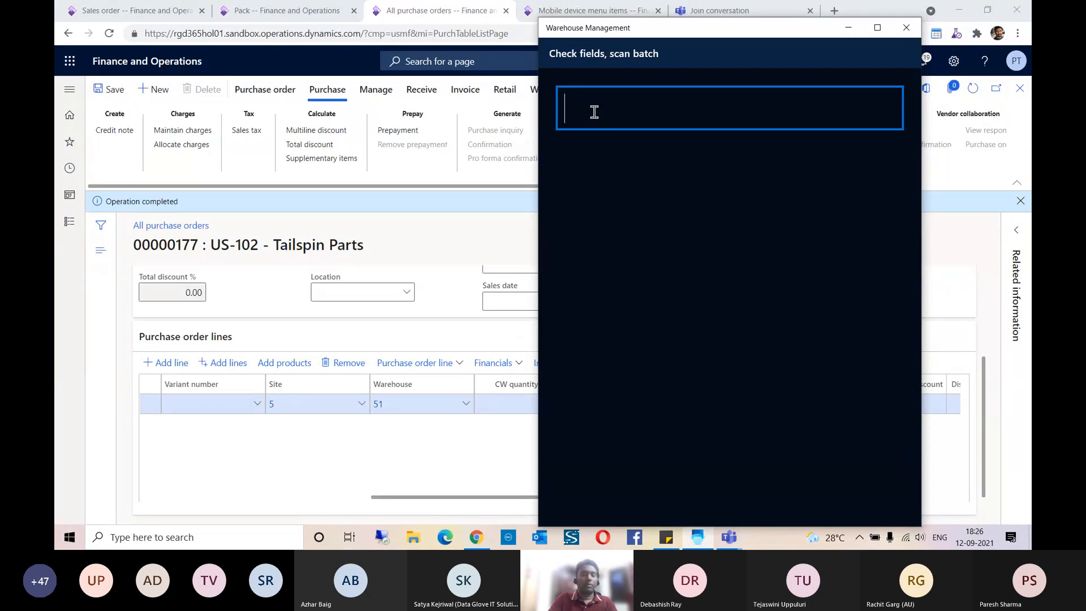
text(BAT)
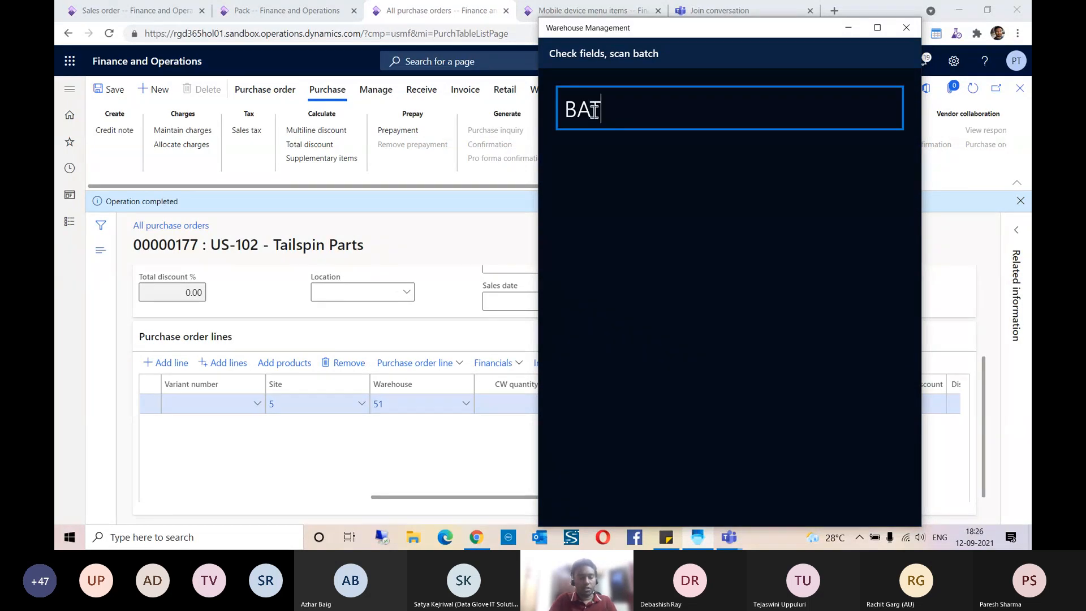
text(CHCD00)
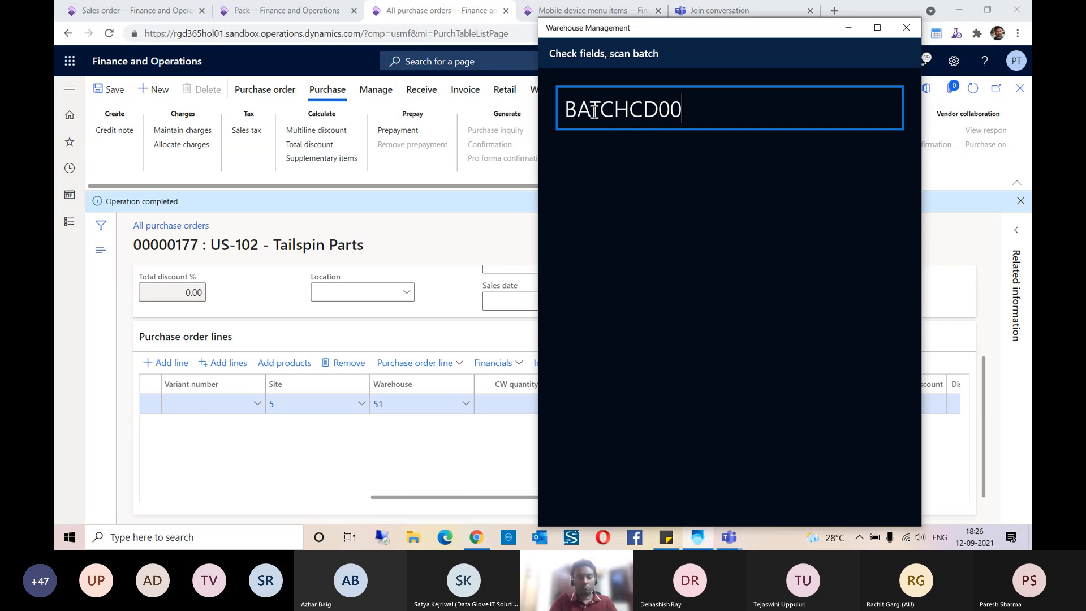
text(81)
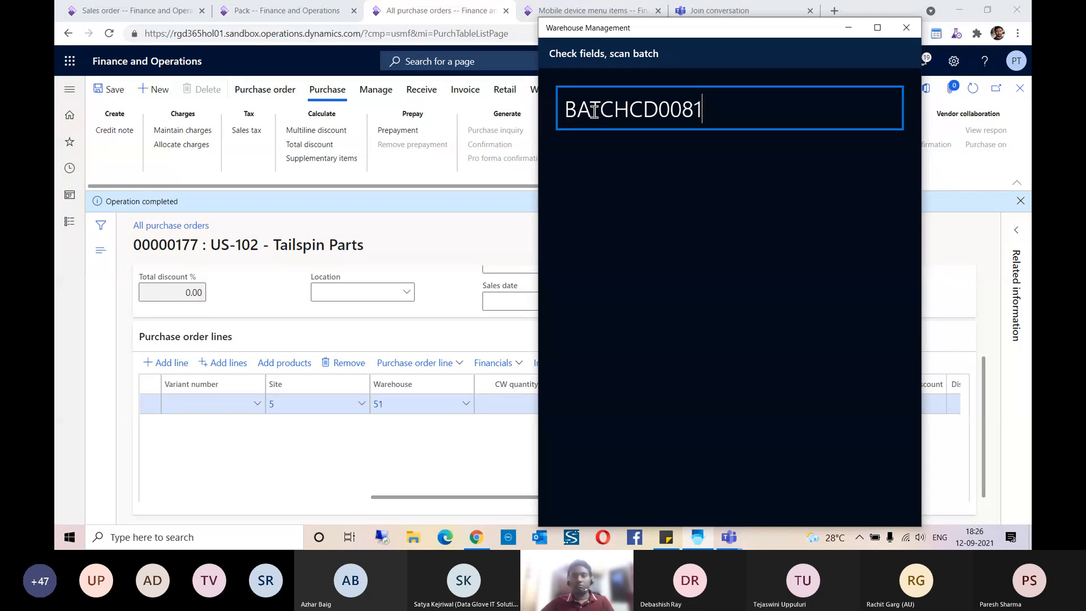
key(Return)
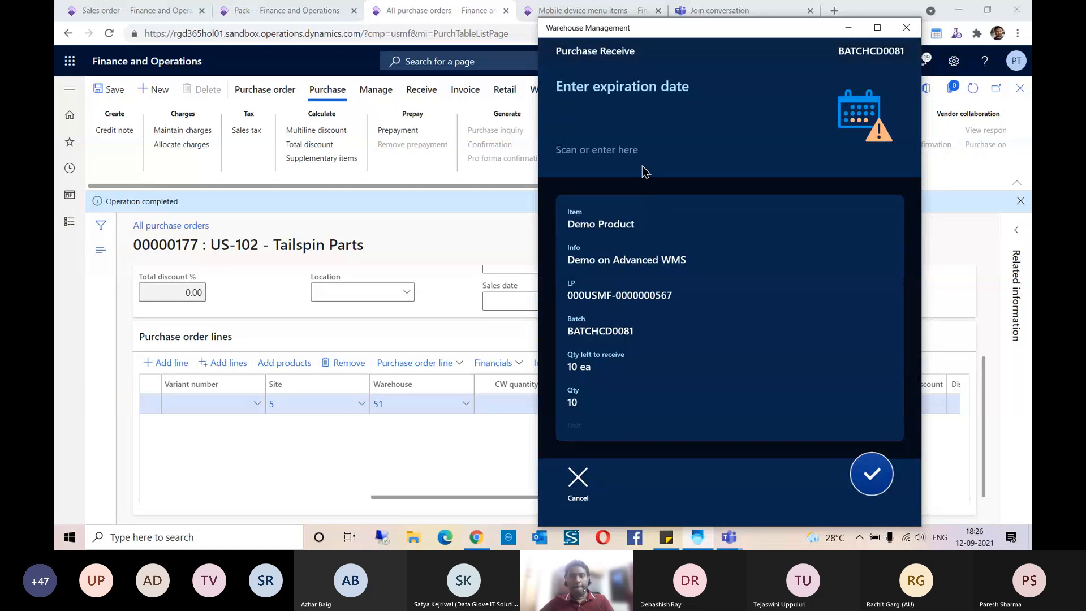
Step: Enter 09/09/2039 as the batch's expiration date to complete the receipt
click(615, 133)
text(09)
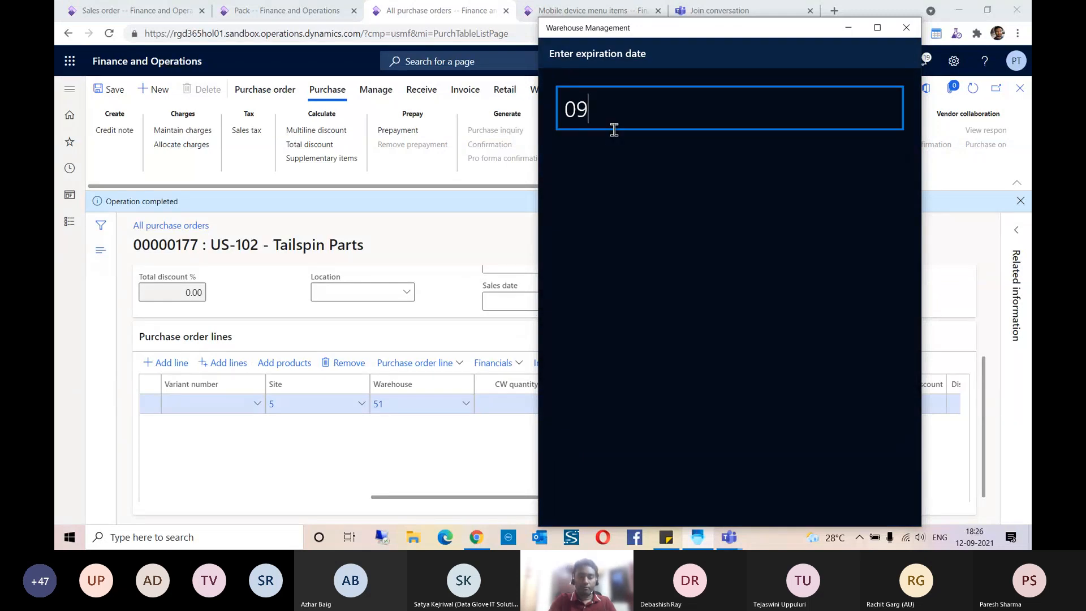
text(/09/2039)
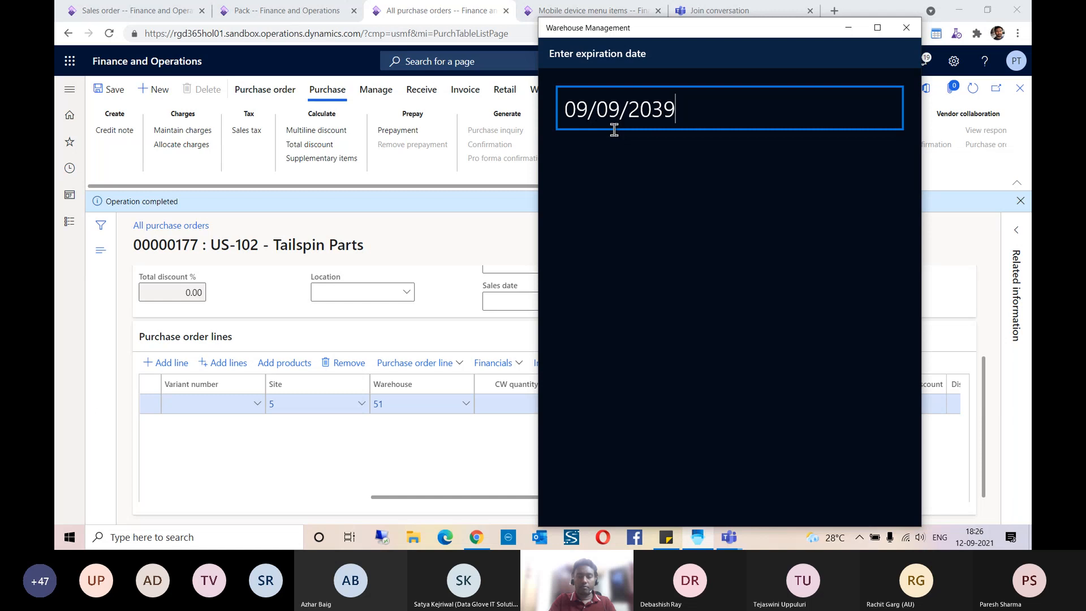
key(Return)
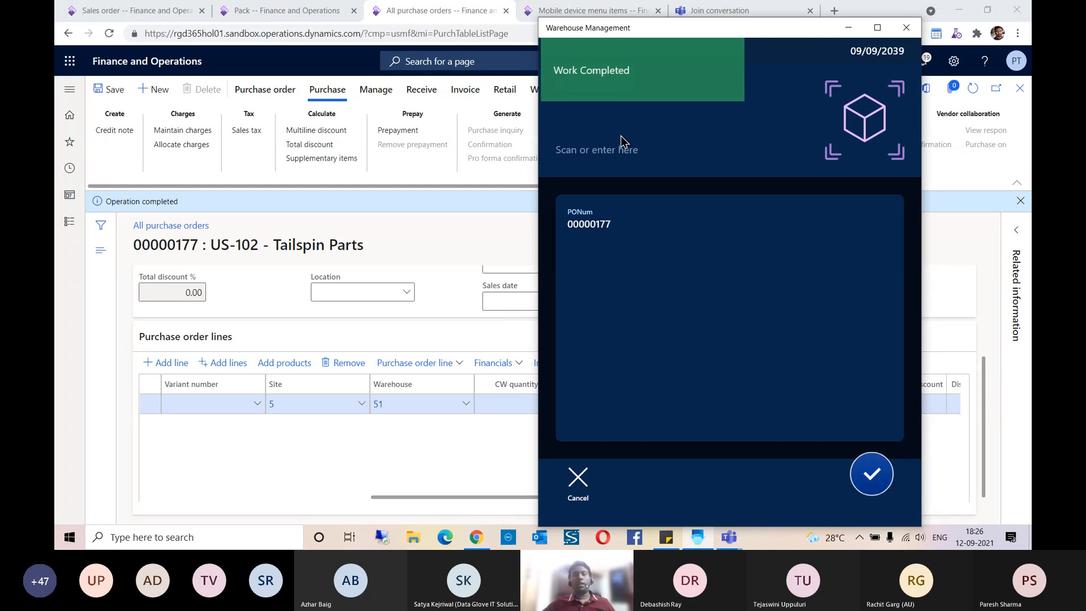
Step: Refresh the purchase and sales orders, and examine the sales order line's work details, checking pick and put locations and work quantity
click(849, 29)
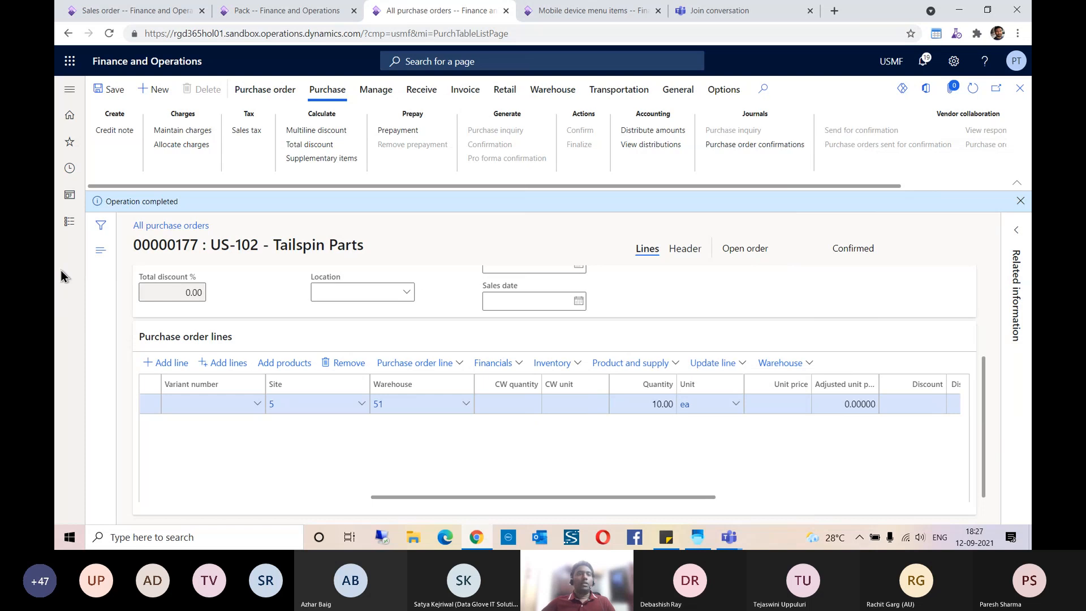
click(972, 95)
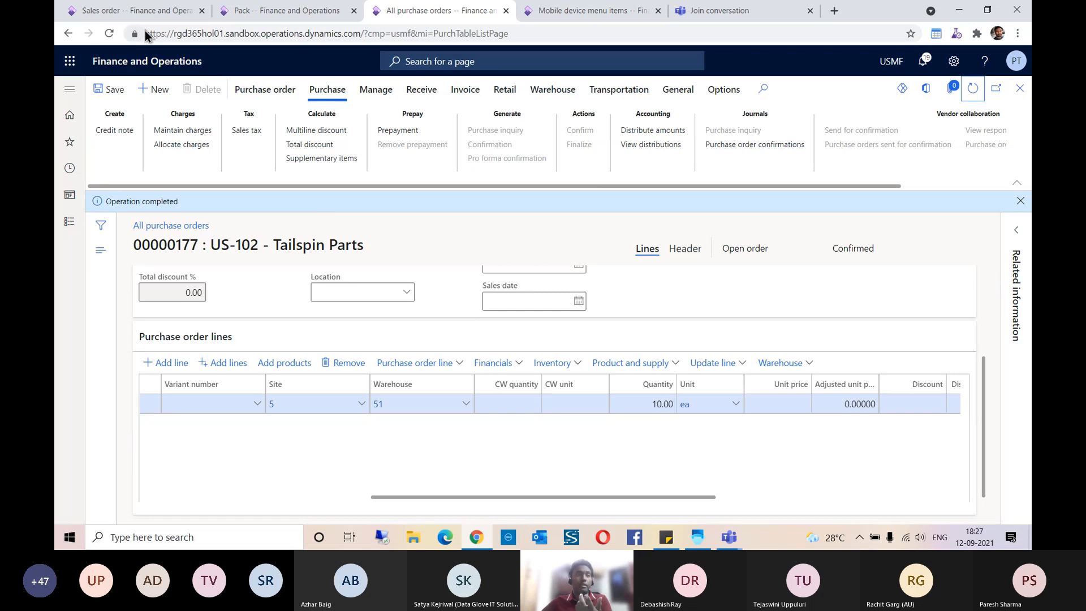
click(148, 12)
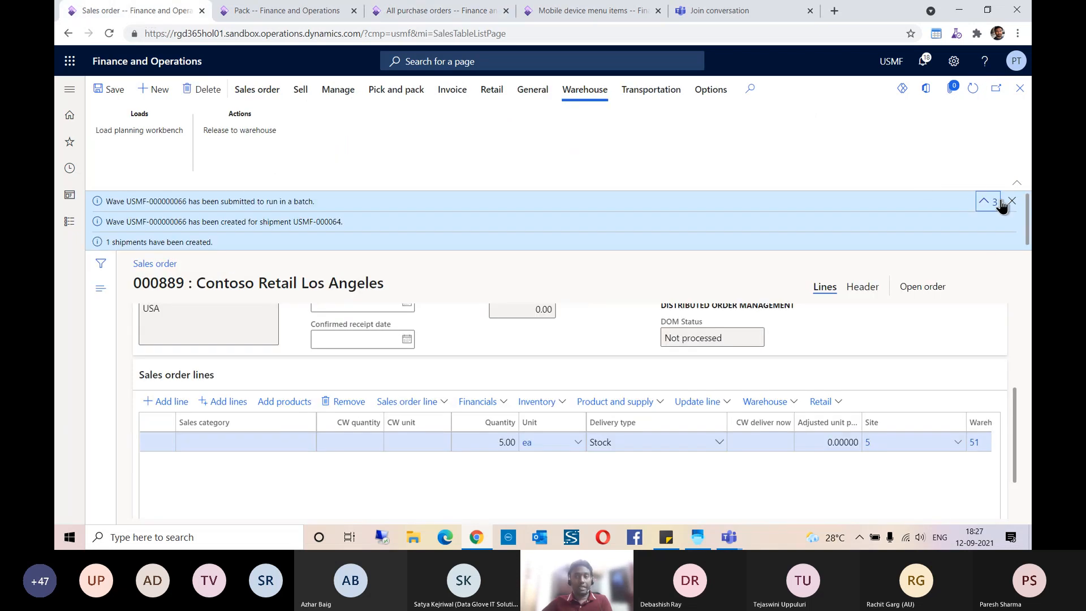
click(972, 90)
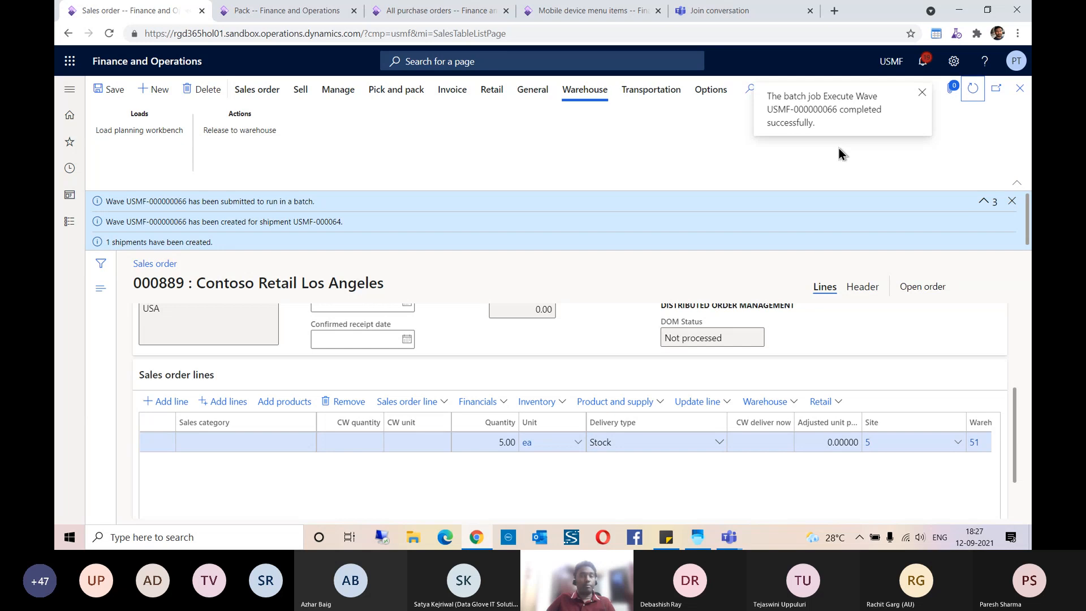
click(786, 402)
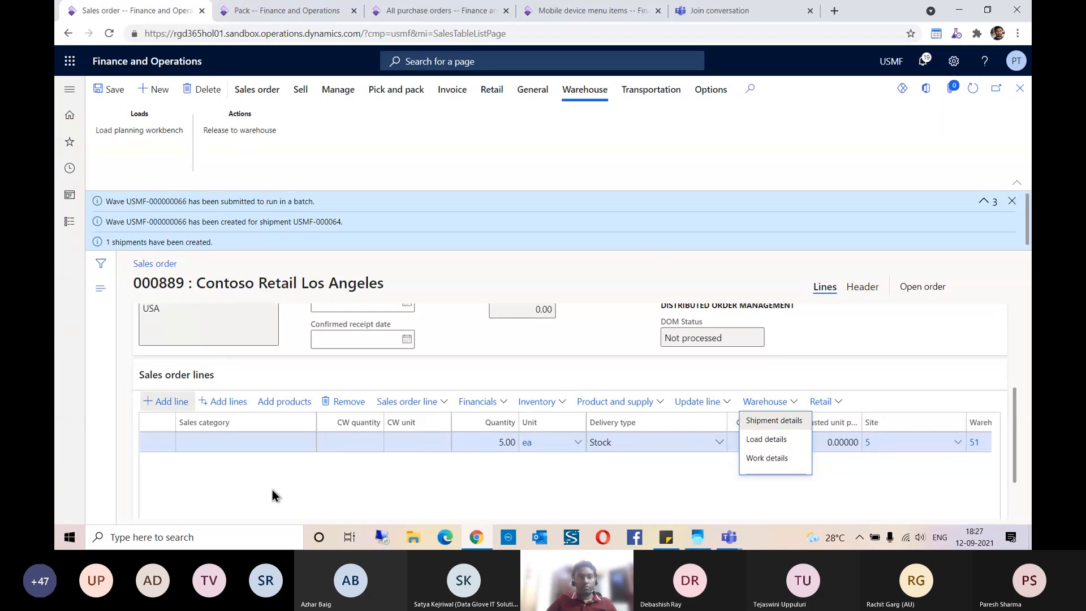
click(767, 457)
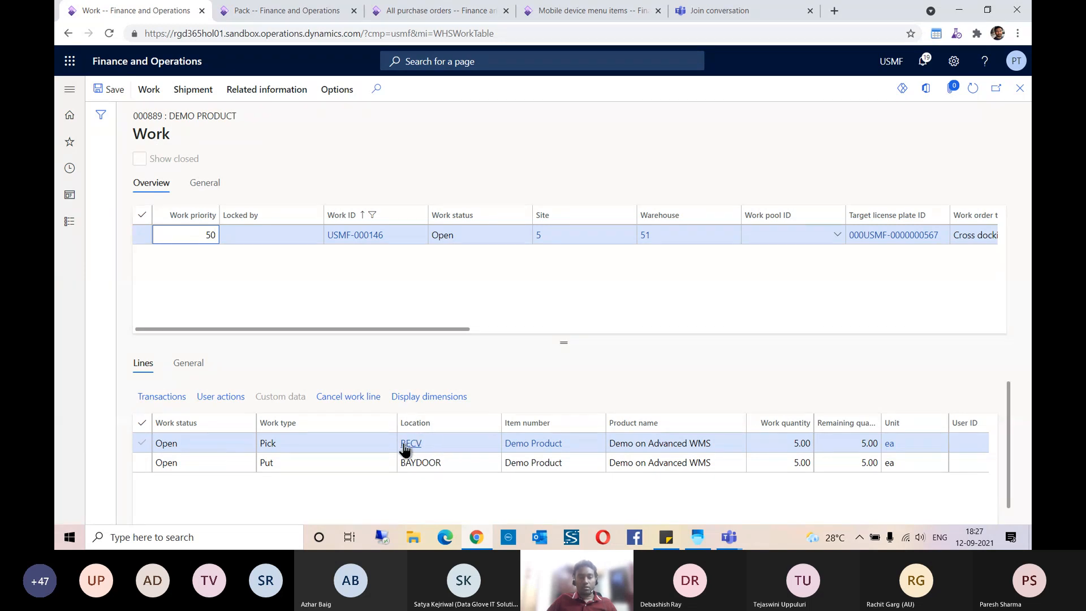
click(421, 463)
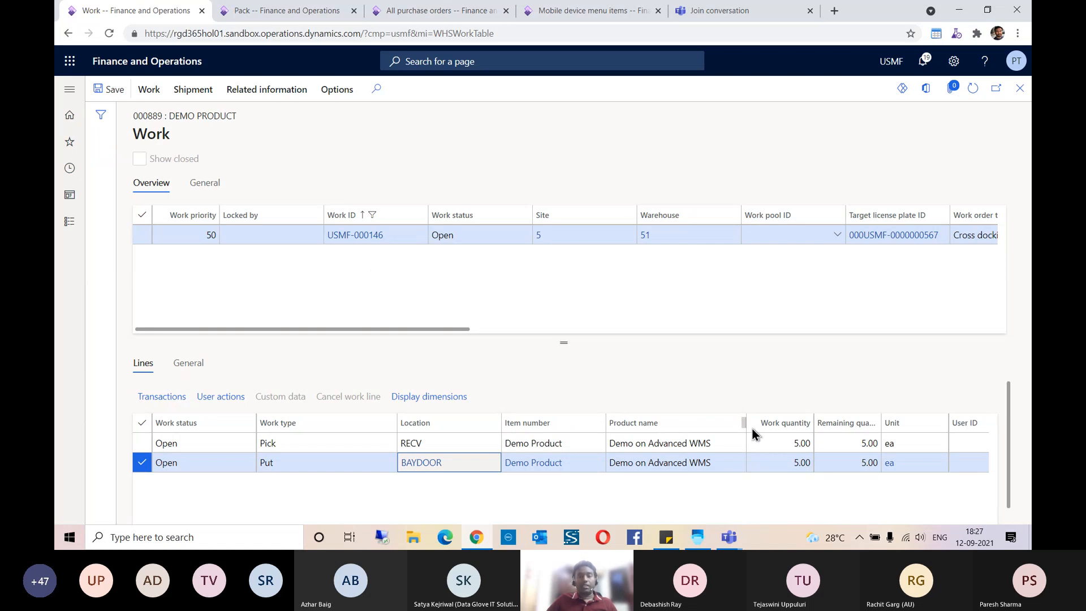
click(781, 443)
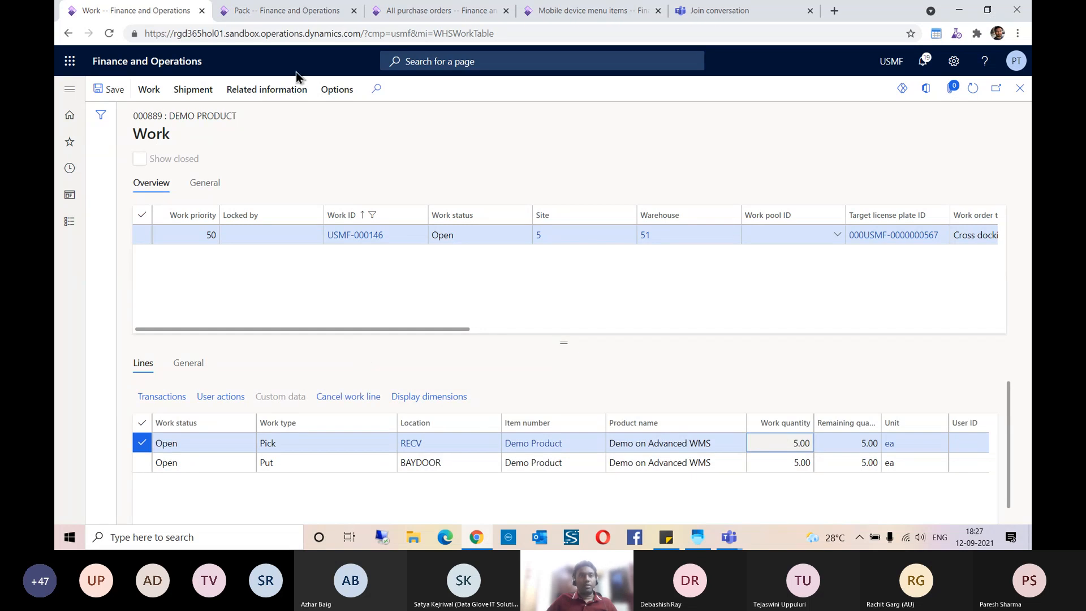
Step: Open the work details of the Demo Product purchase order line and examine its pick and put locations and quantities
click(399, 12)
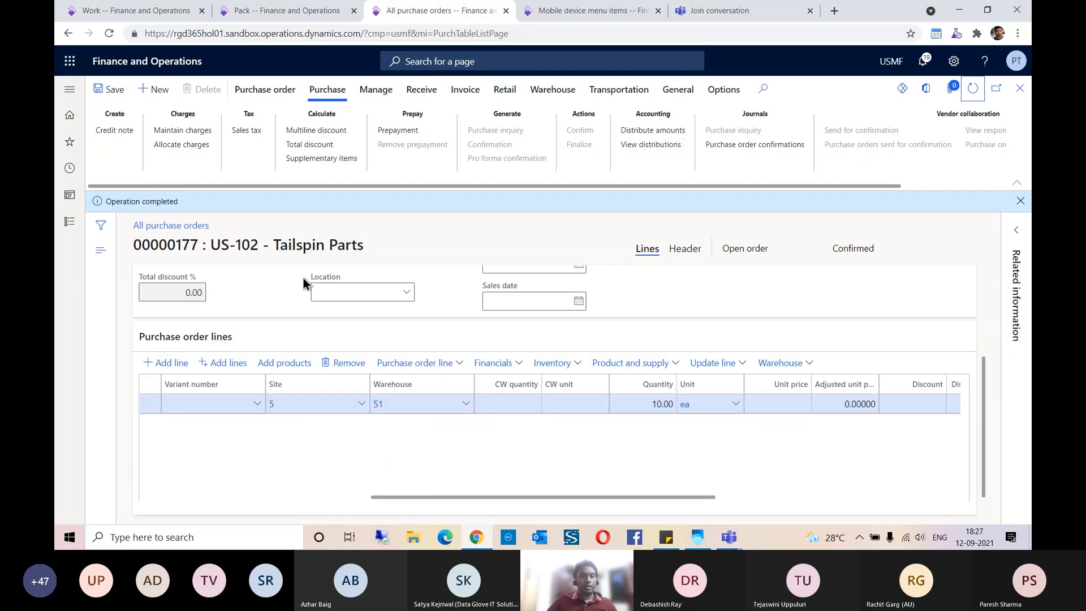
click(1020, 201)
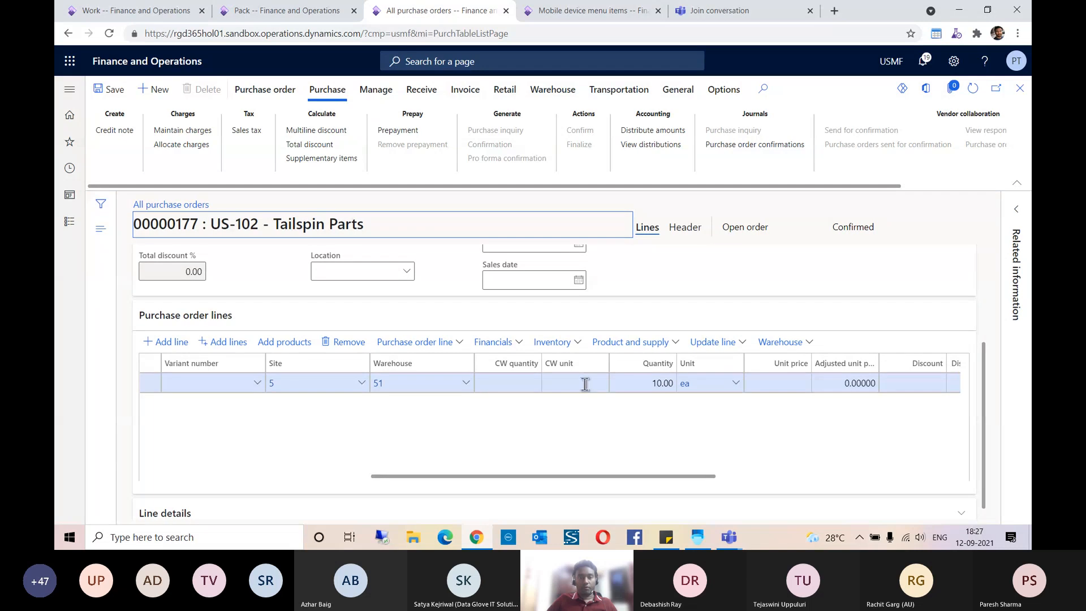
scroll(628, 441, left, 5)
scroll(628, 443, left, 2)
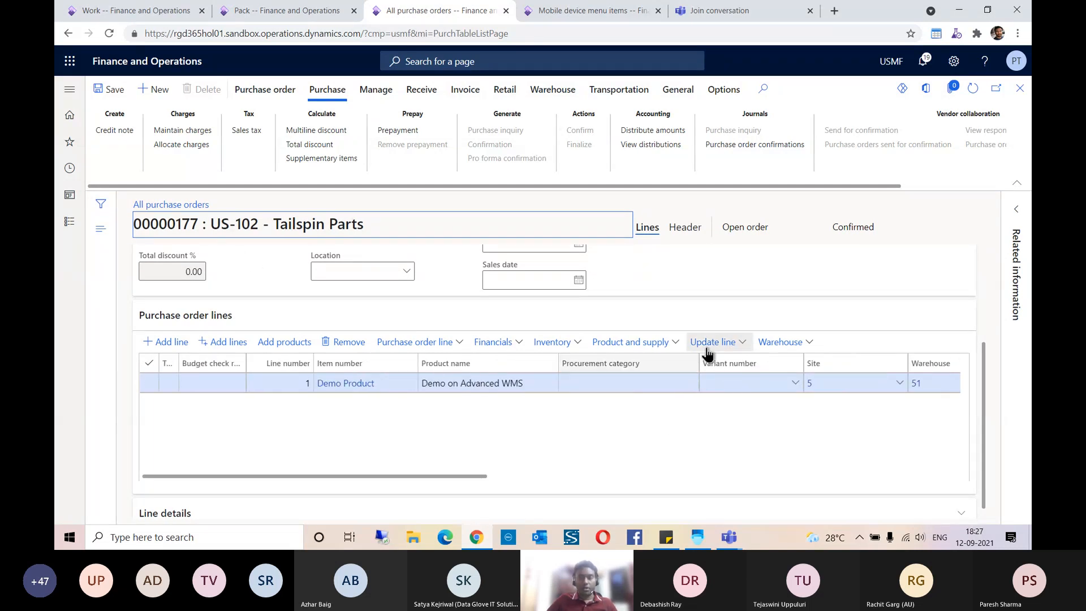
click(782, 343)
click(783, 380)
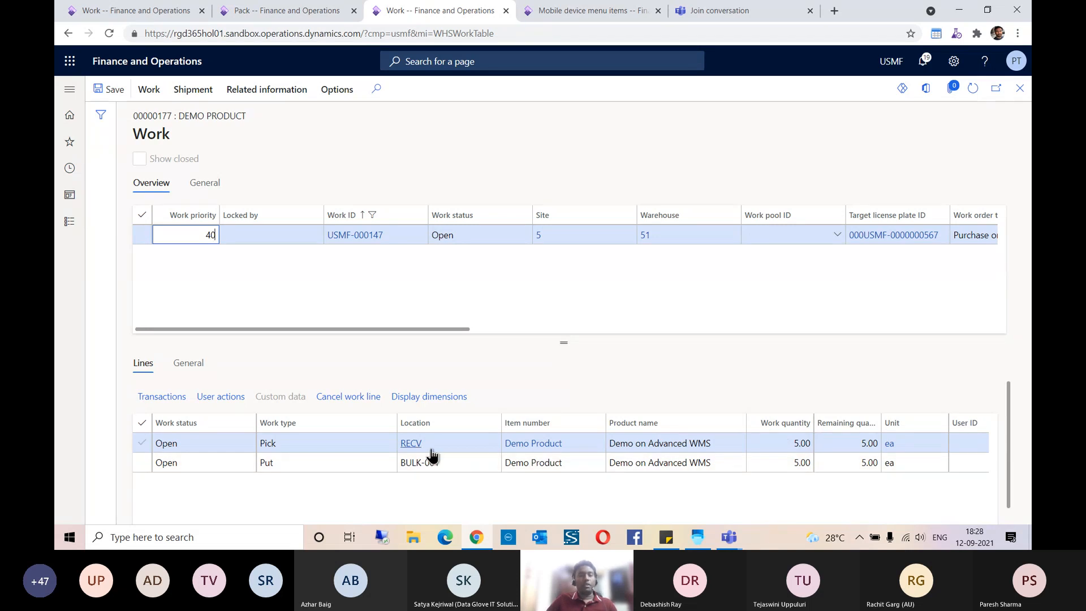
click(451, 463)
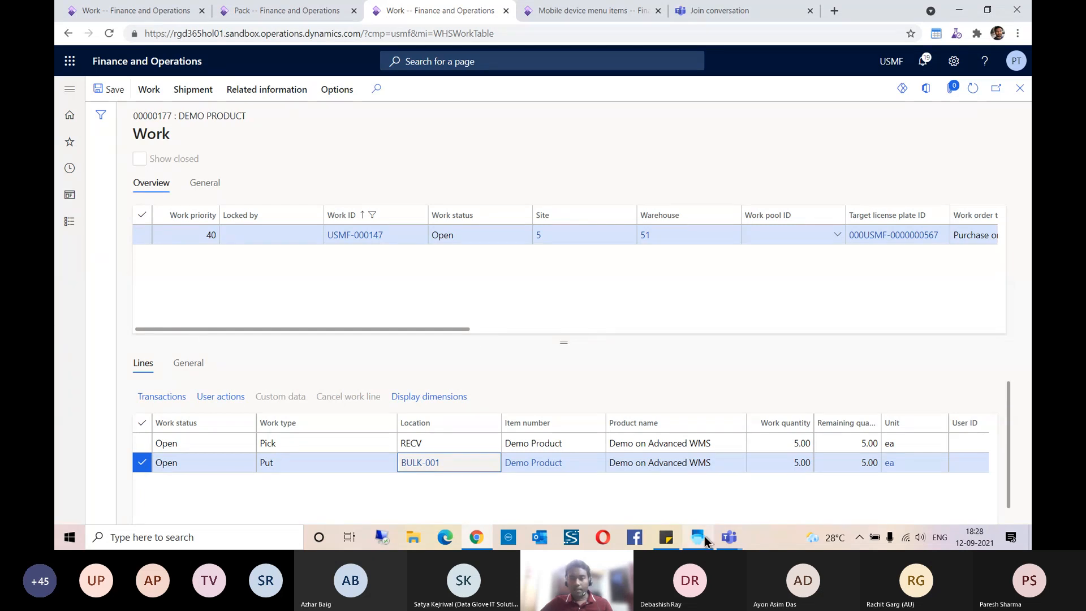
mouse_move(730, 540)
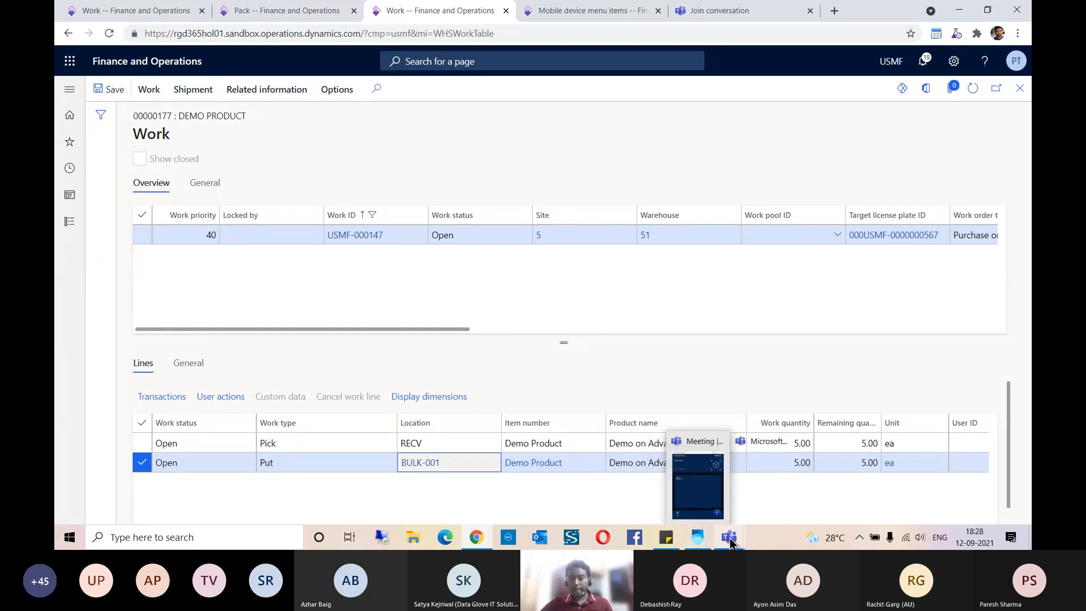
mouse_move(485, 543)
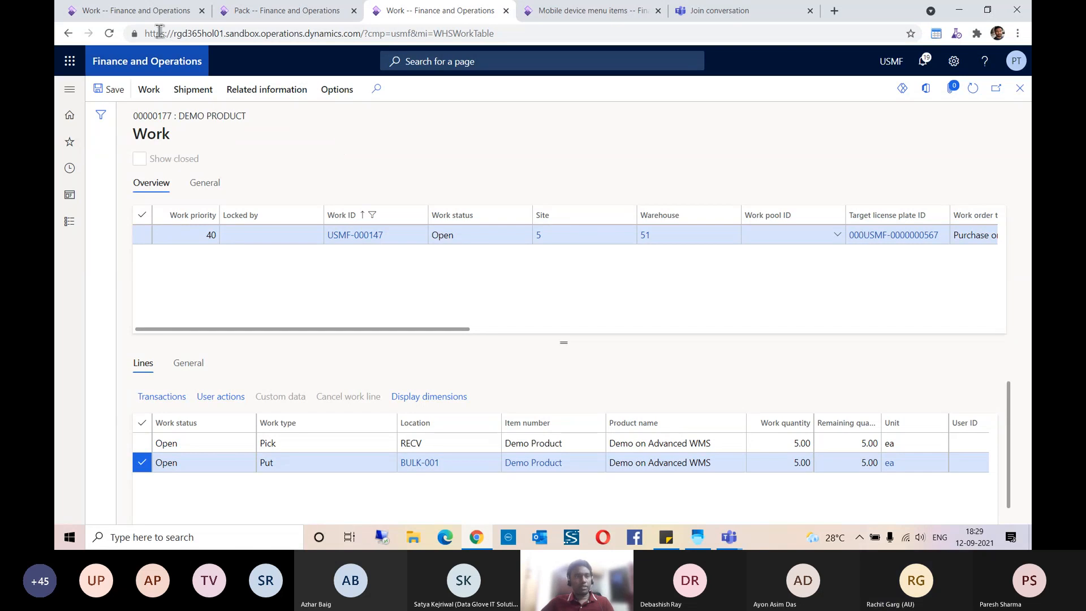
Step: Create a new transfer order from warehouse 51 to warehouse 61
click(129, 12)
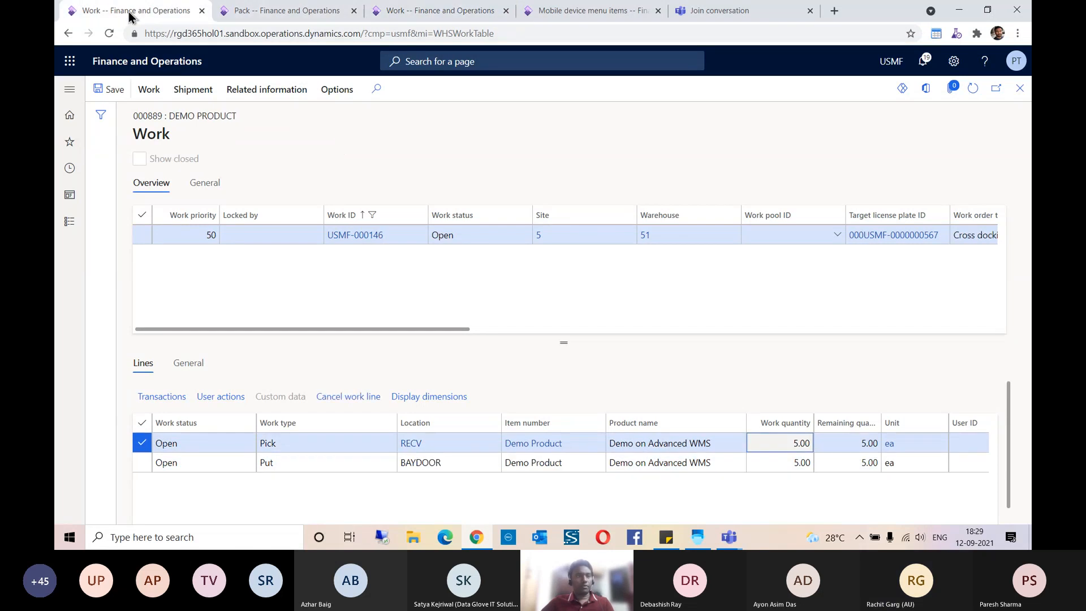
click(71, 144)
scroll(135, 284, down, 3)
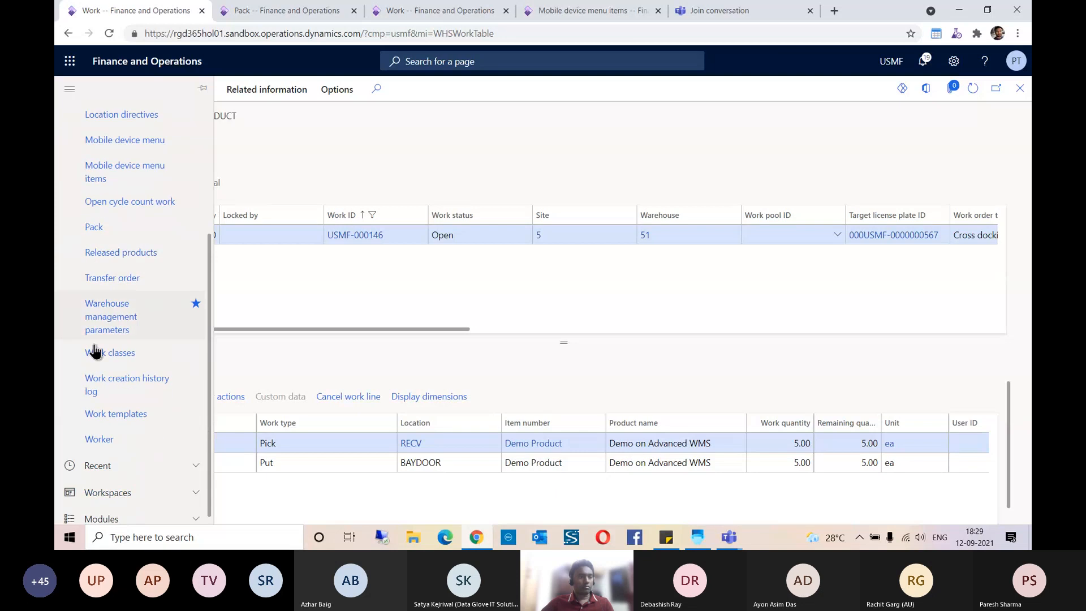
click(129, 283)
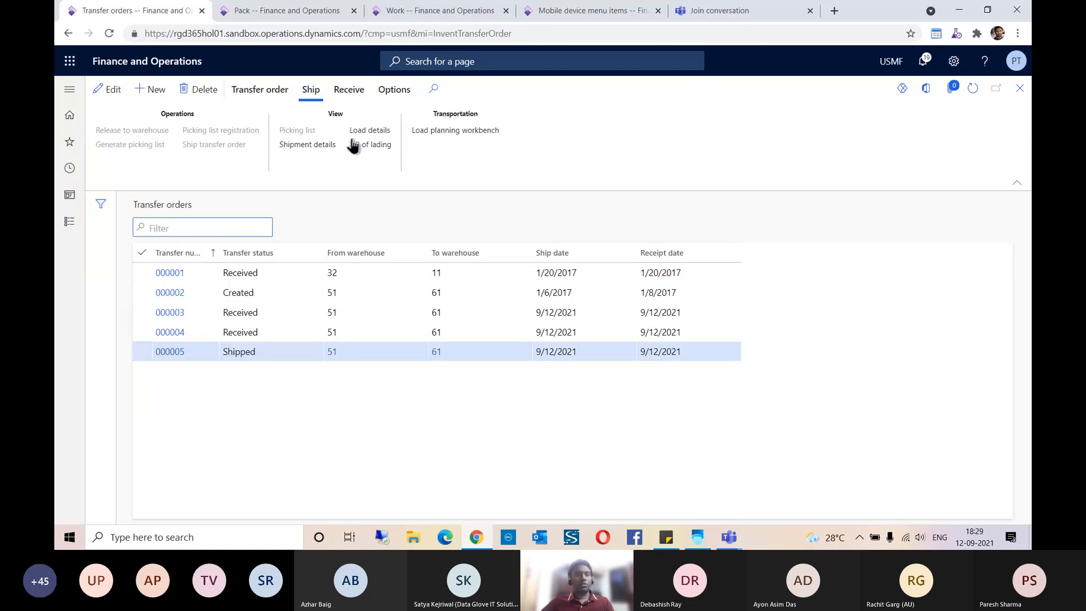
click(158, 92)
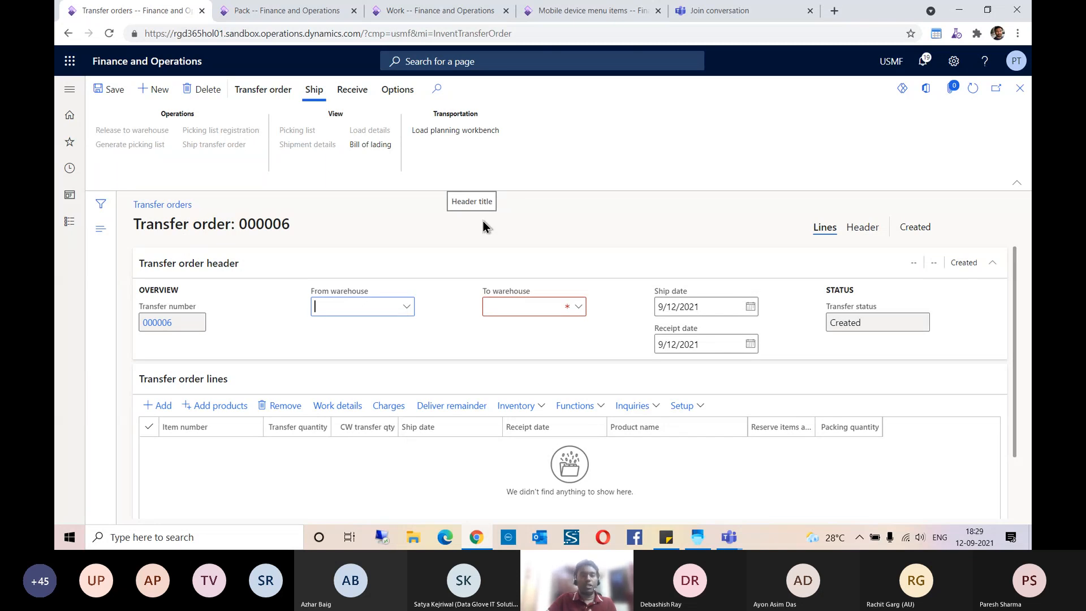
text(51)
key(Tab)
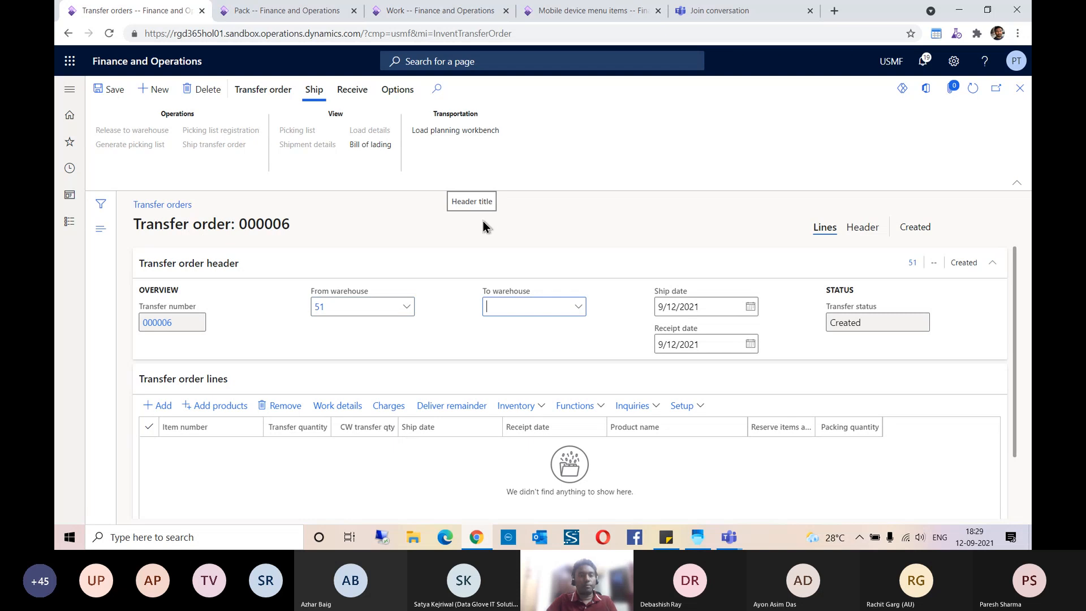
text(61)
key(Tab)
Step: Add a transfer order line for item RPTDEMO001
click(162, 407)
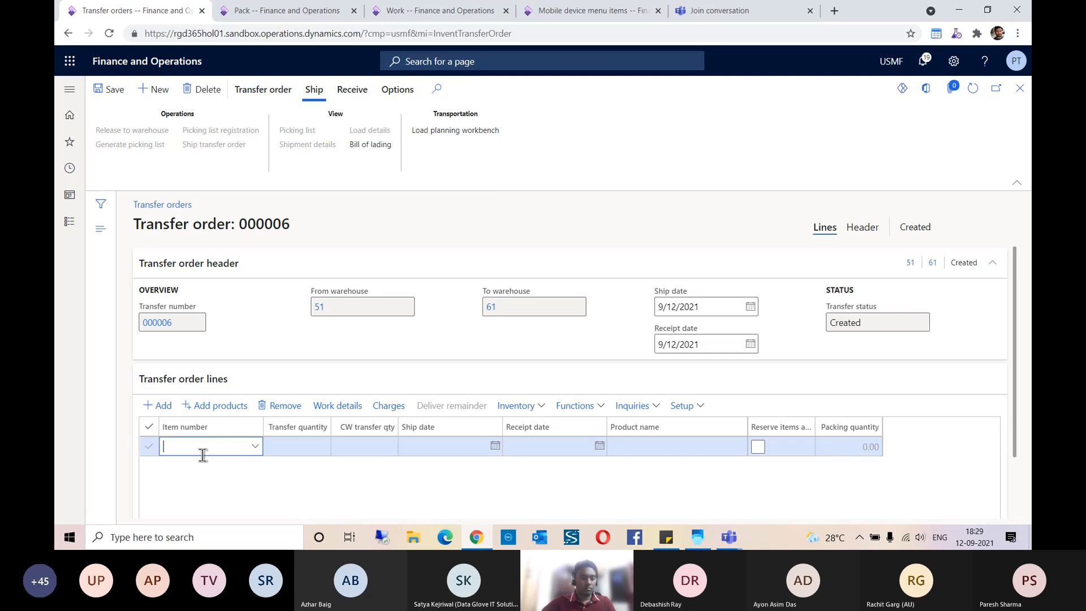
text(RPT)
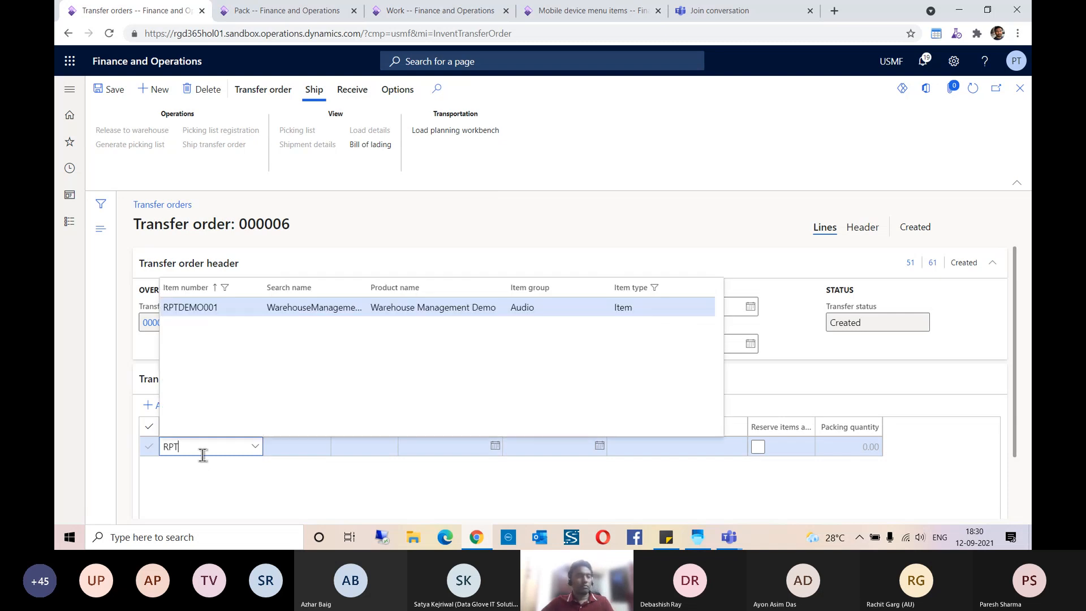
click(240, 304)
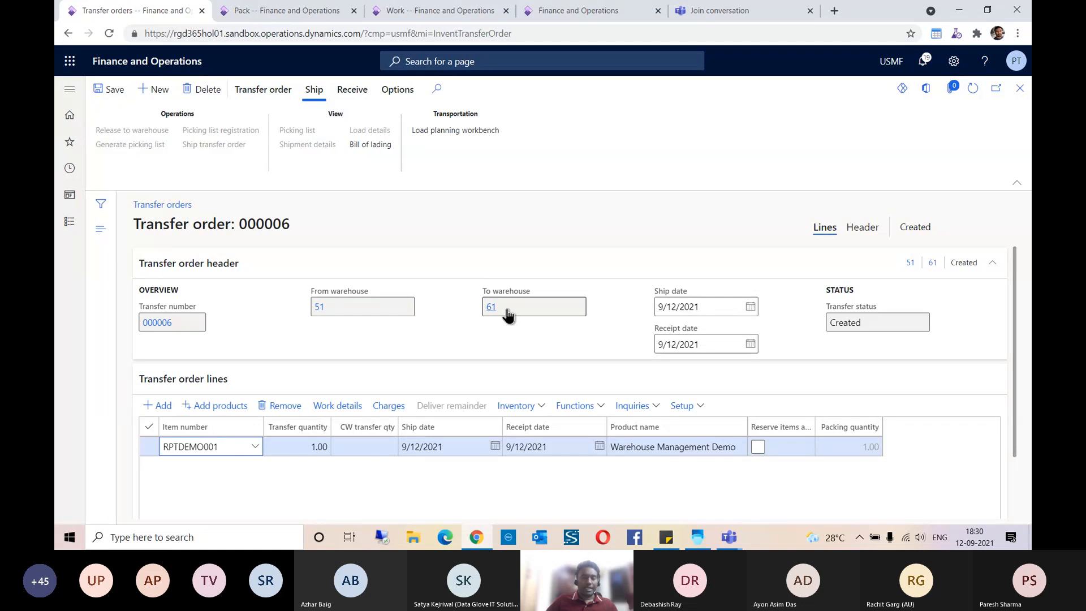
Step: Check the destination warehouse's details and the RPTDEMO001 line's reservation availability, and return to the transfer order
mouse_move(508, 316)
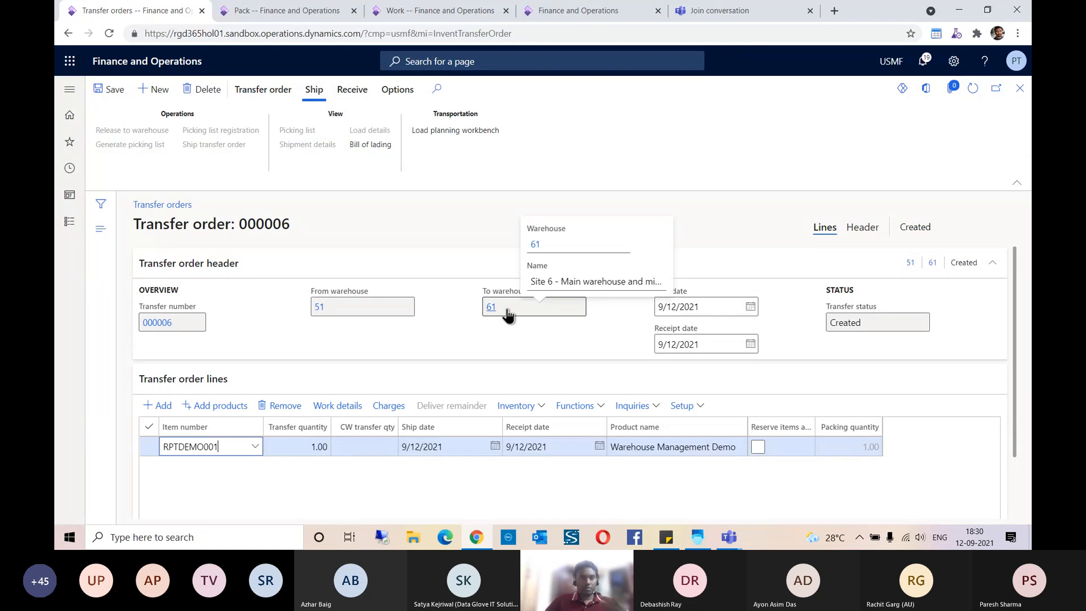
click(523, 406)
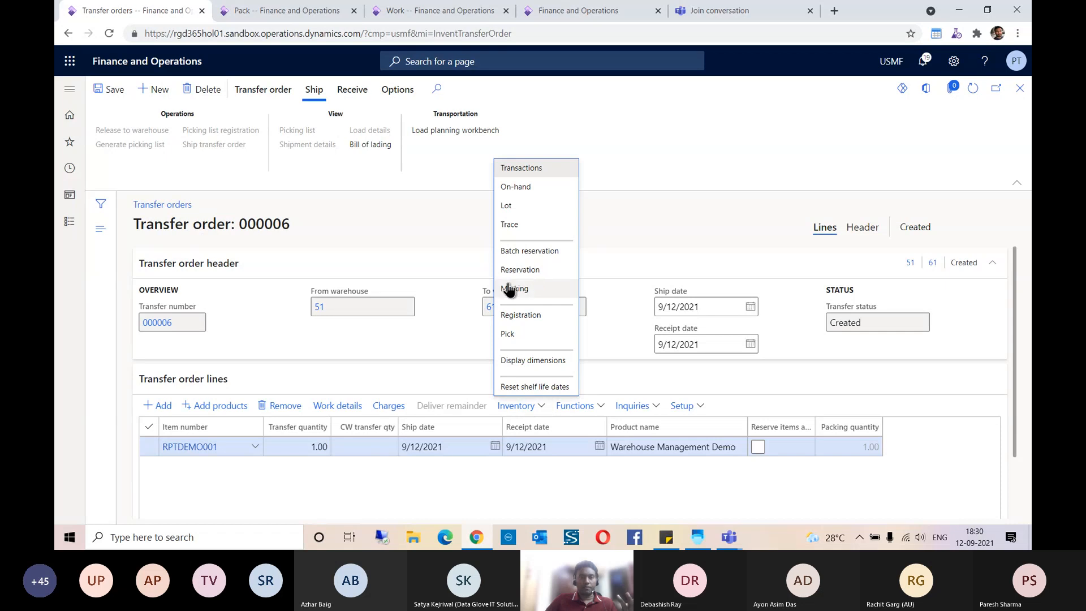
click(519, 268)
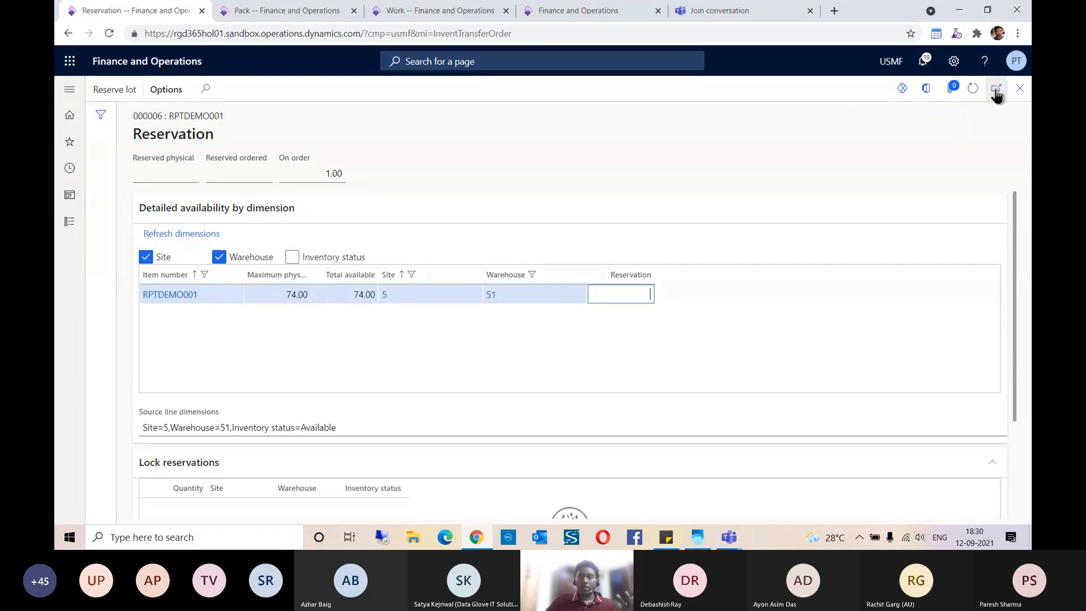
click(1018, 89)
Step: Set the transfer quantity of the RPTDEMO001 line to 5
click(310, 447)
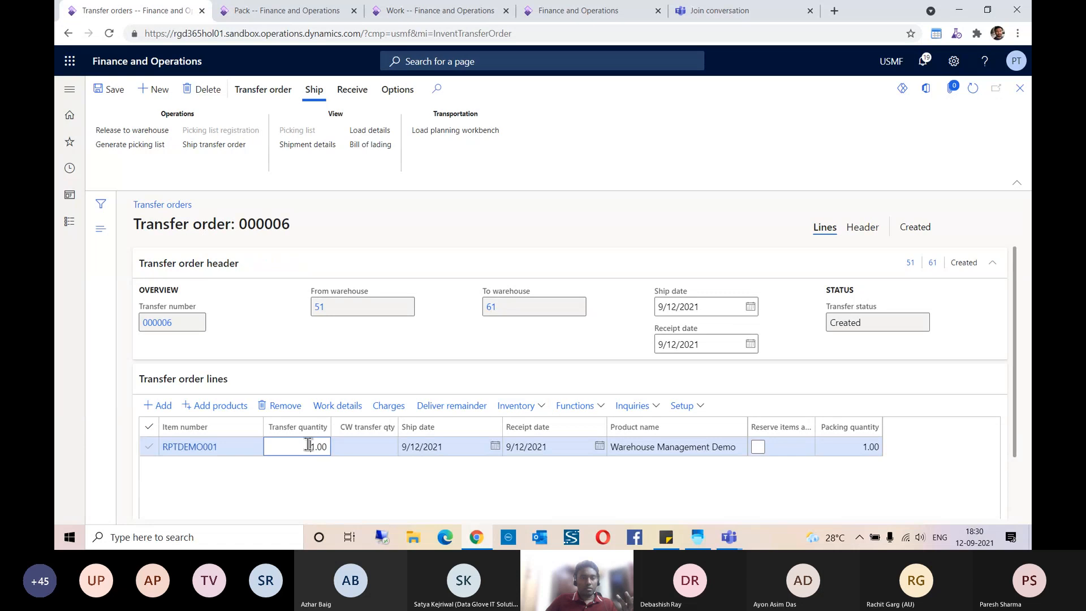
key(Delete)
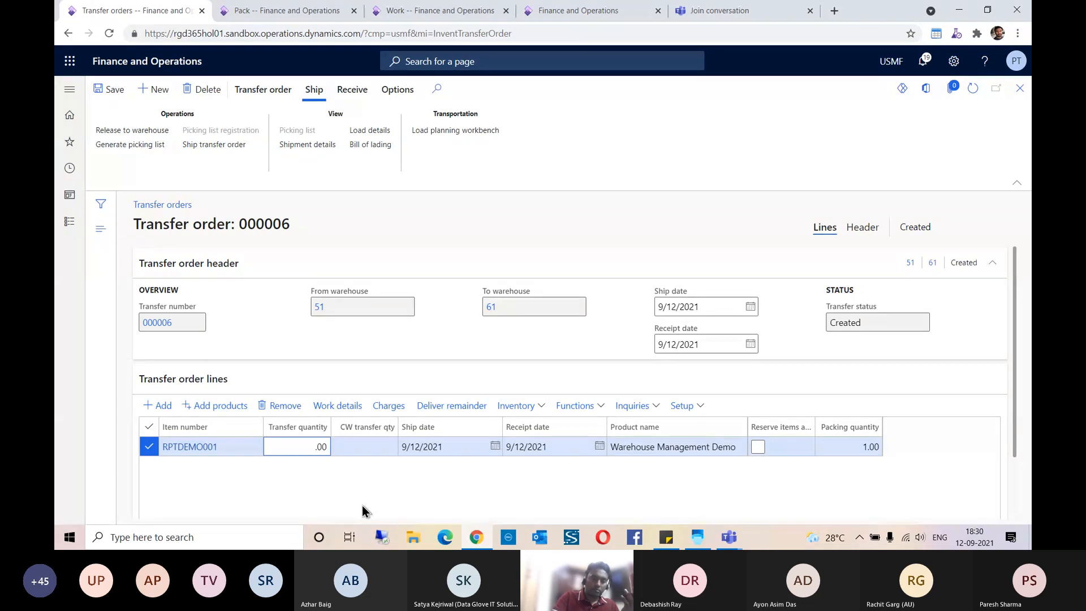
text(5)
key(Tab)
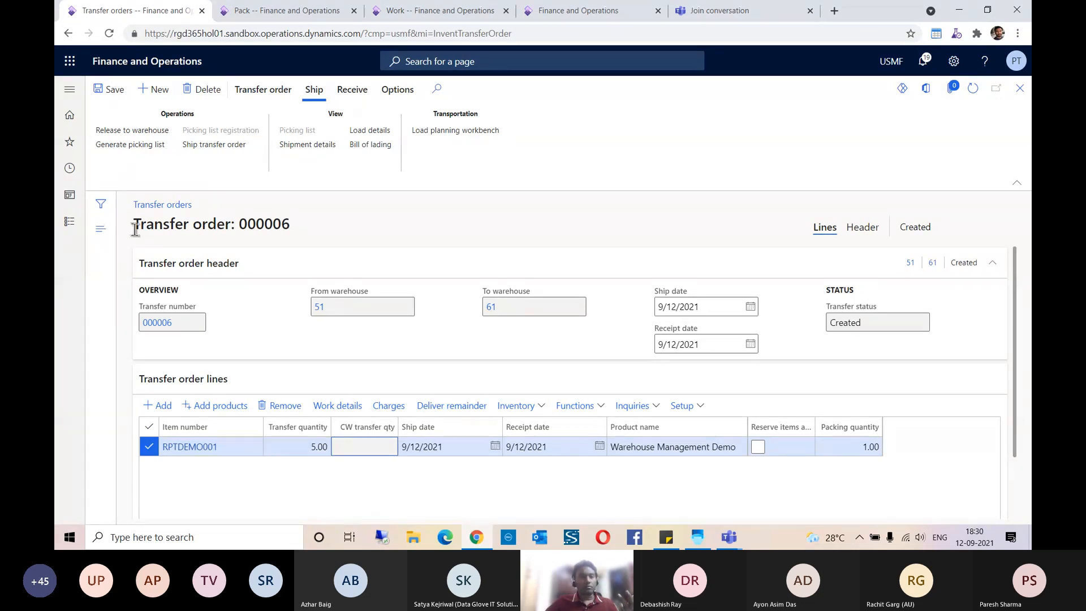
Step: Reserve the lot for the RPTDEMO001 transfer line and return to the transfer order
click(532, 408)
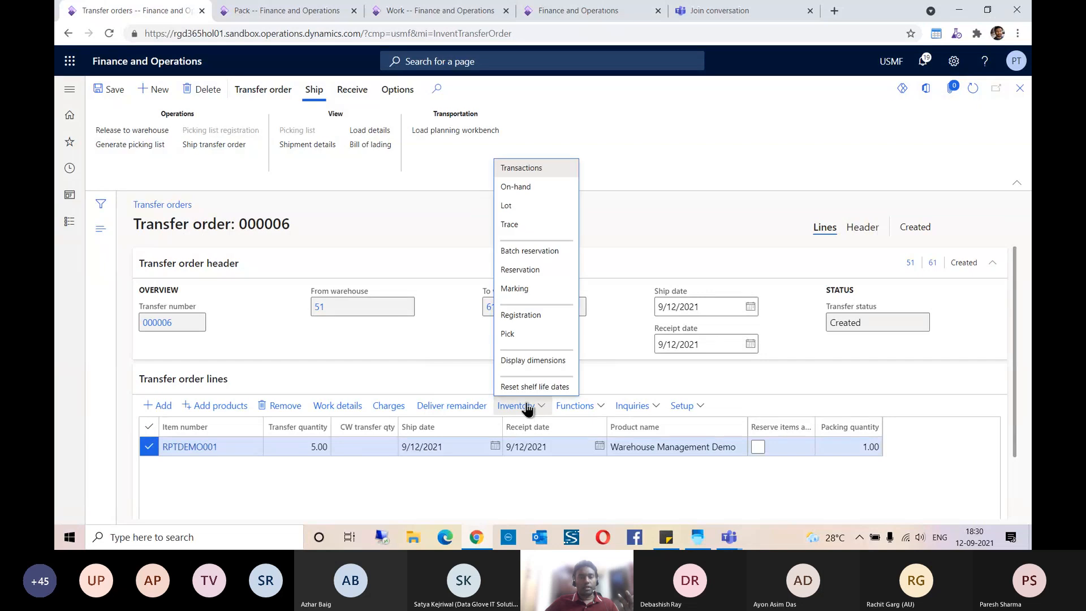
click(526, 270)
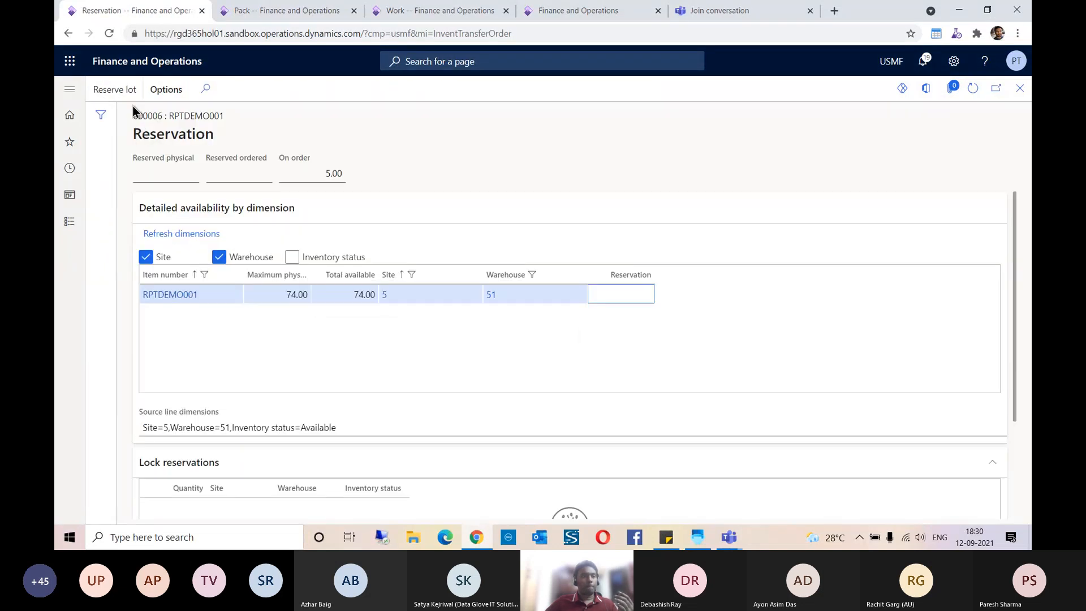
click(127, 98)
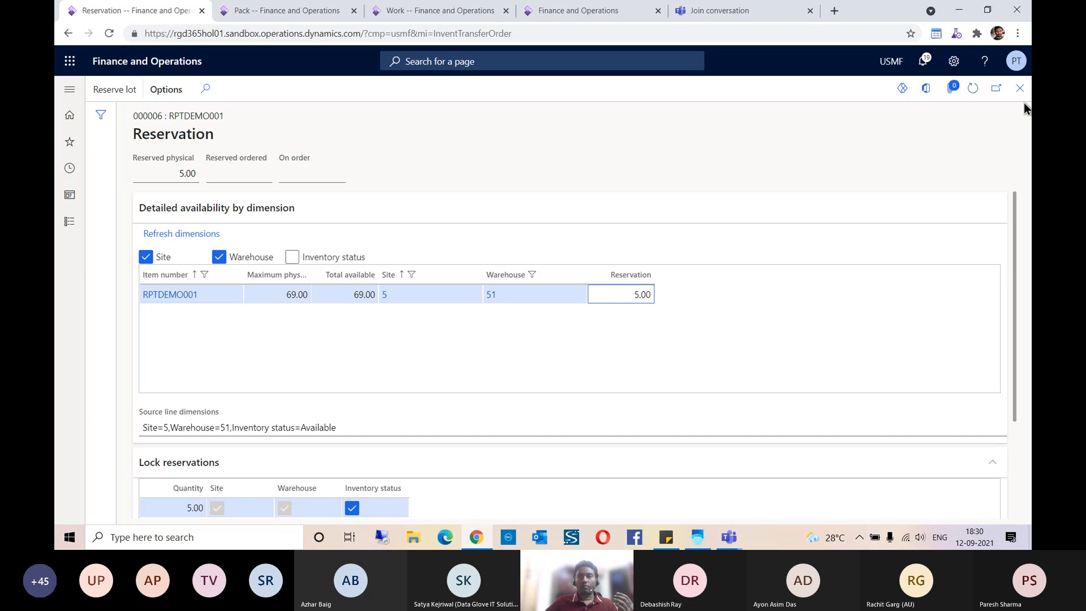
click(1020, 88)
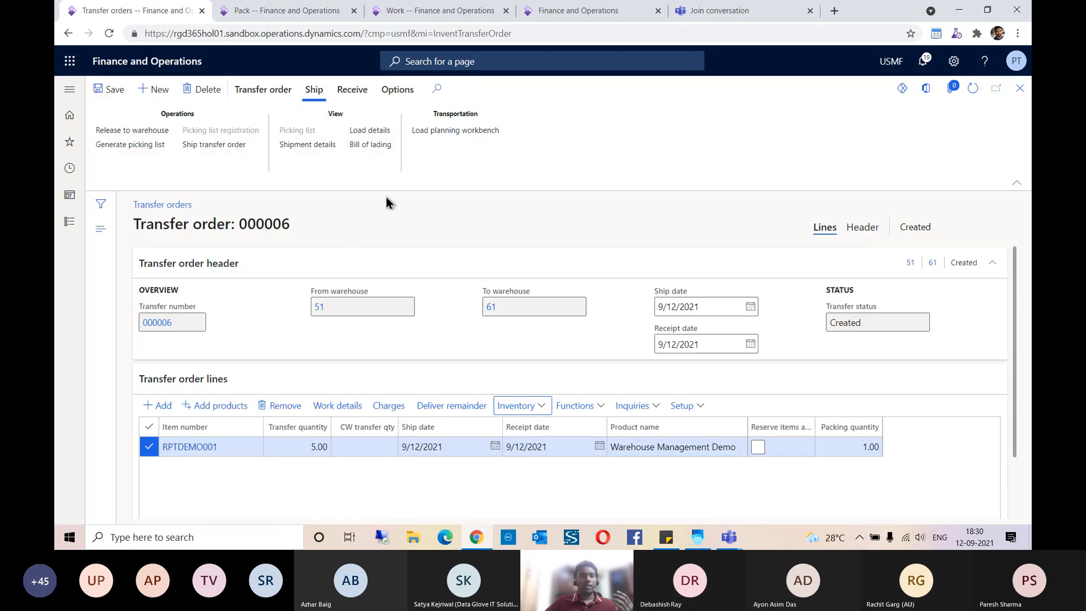
Step: Release the transfer order to the warehouse, review the resulting messages, and open the line's work details
click(132, 130)
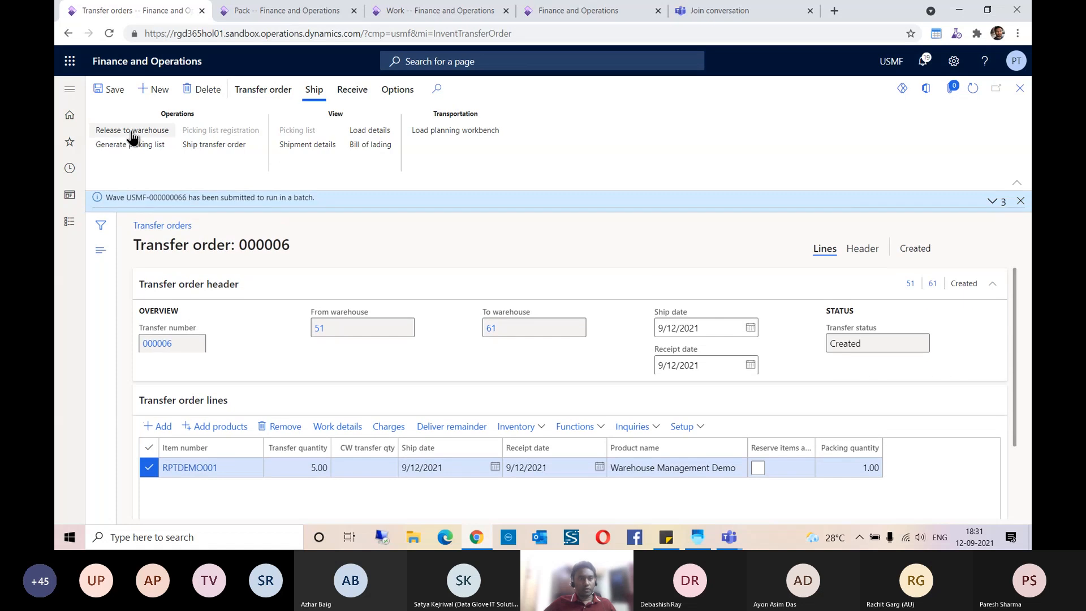
click(991, 202)
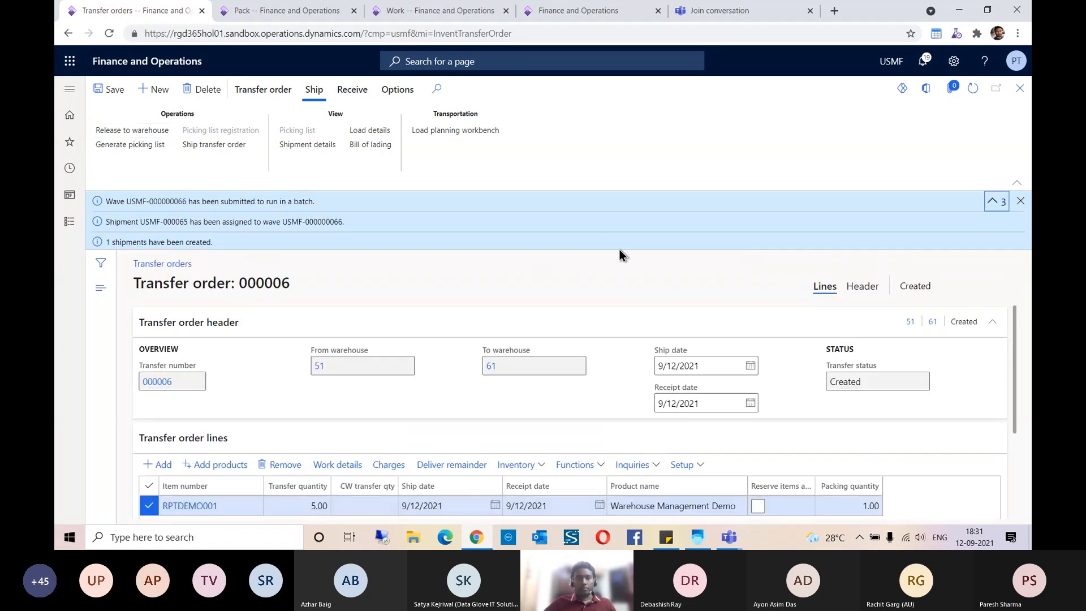
click(1012, 198)
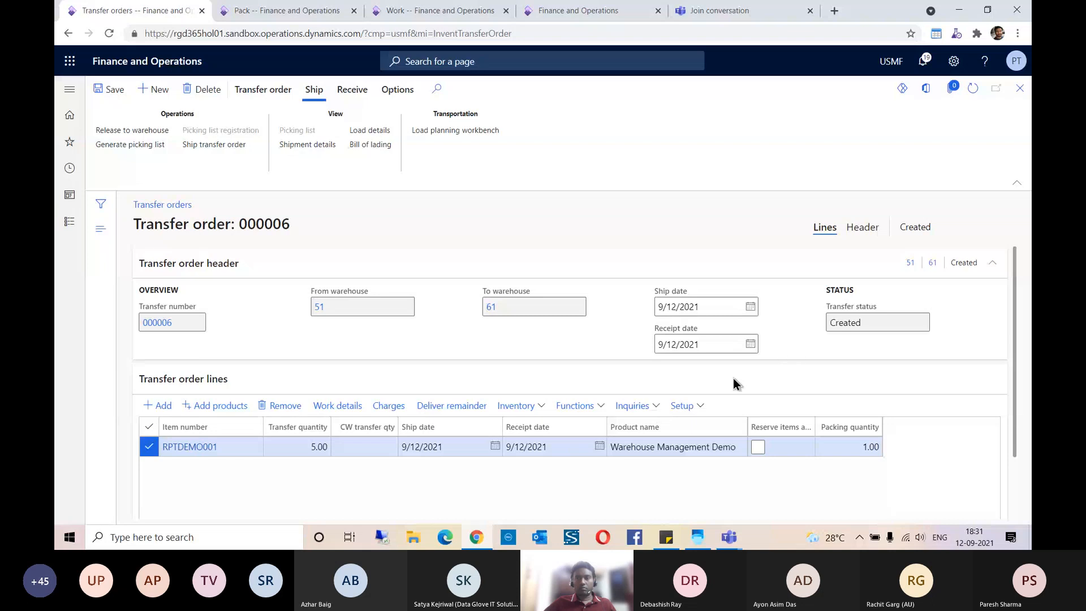
click(969, 90)
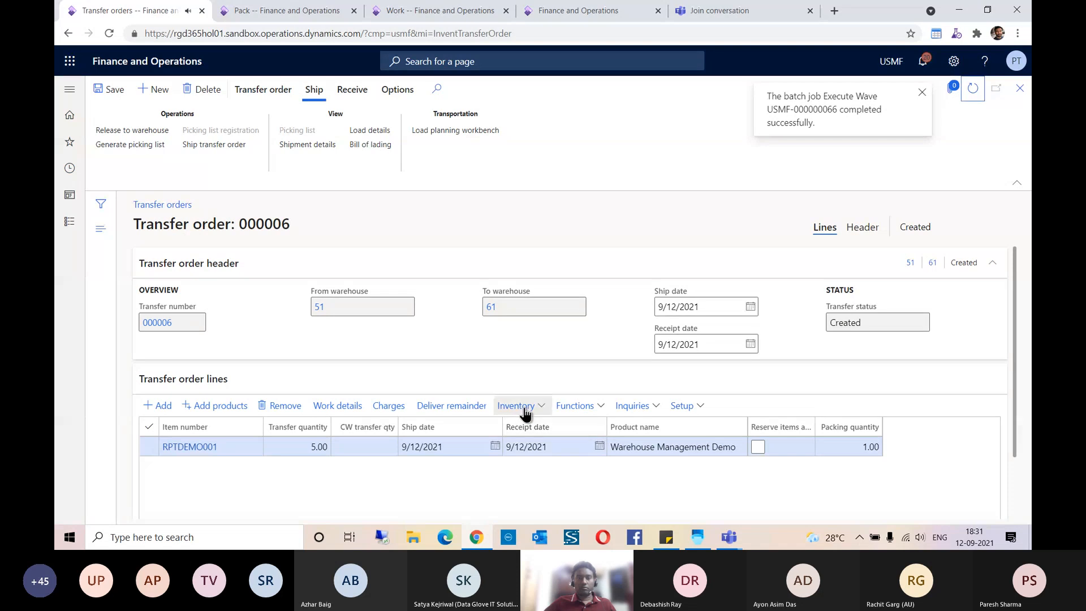
click(350, 408)
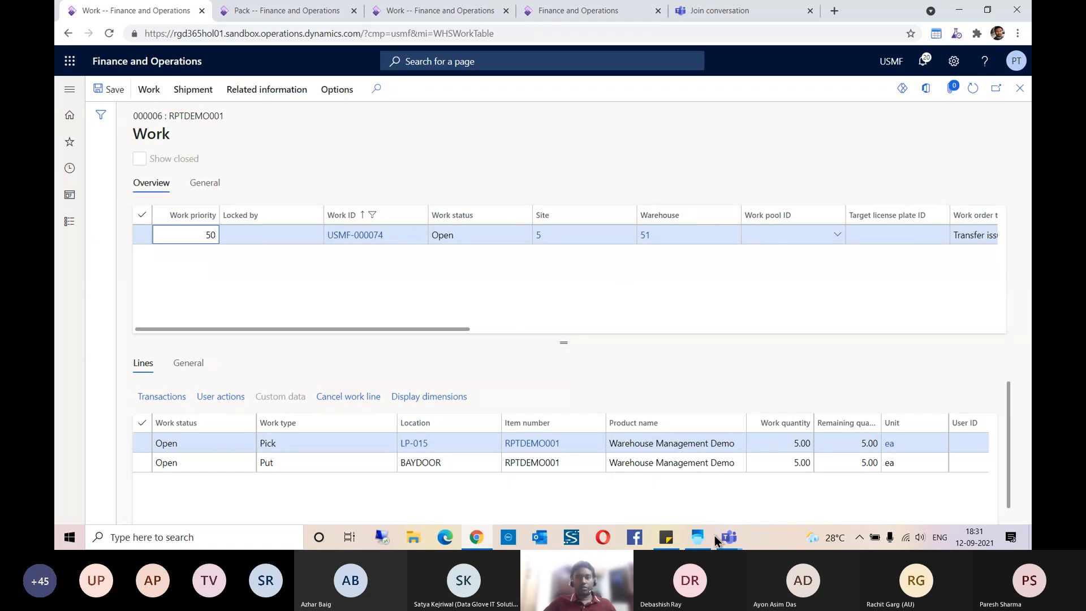
Step: Switch to the Warehouse Management app, cancel the open Purchase Receive task, and return to the main menu
mouse_move(700, 531)
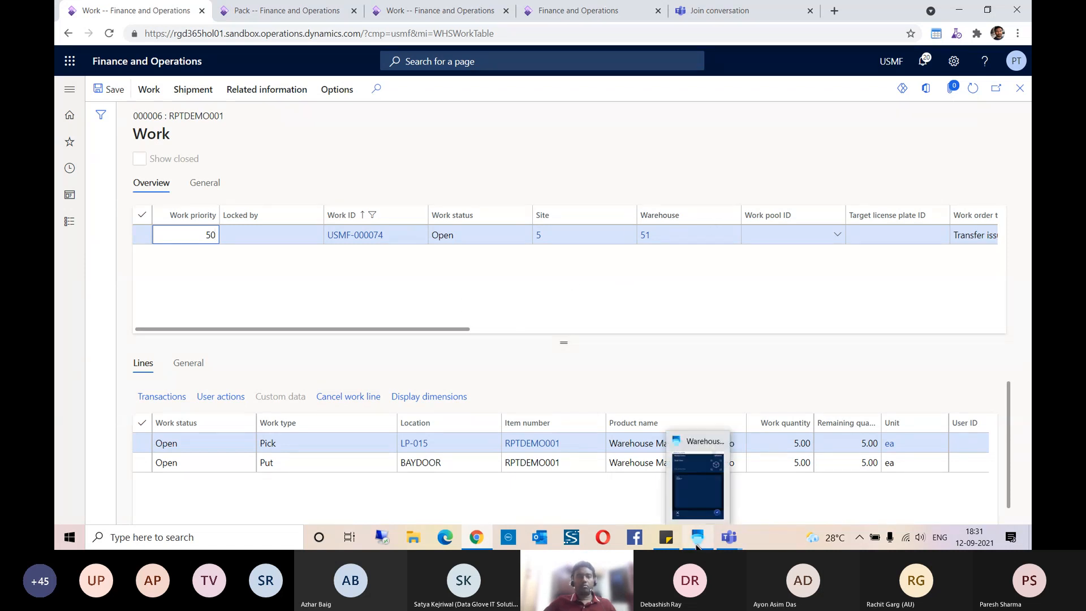
click(702, 488)
click(581, 496)
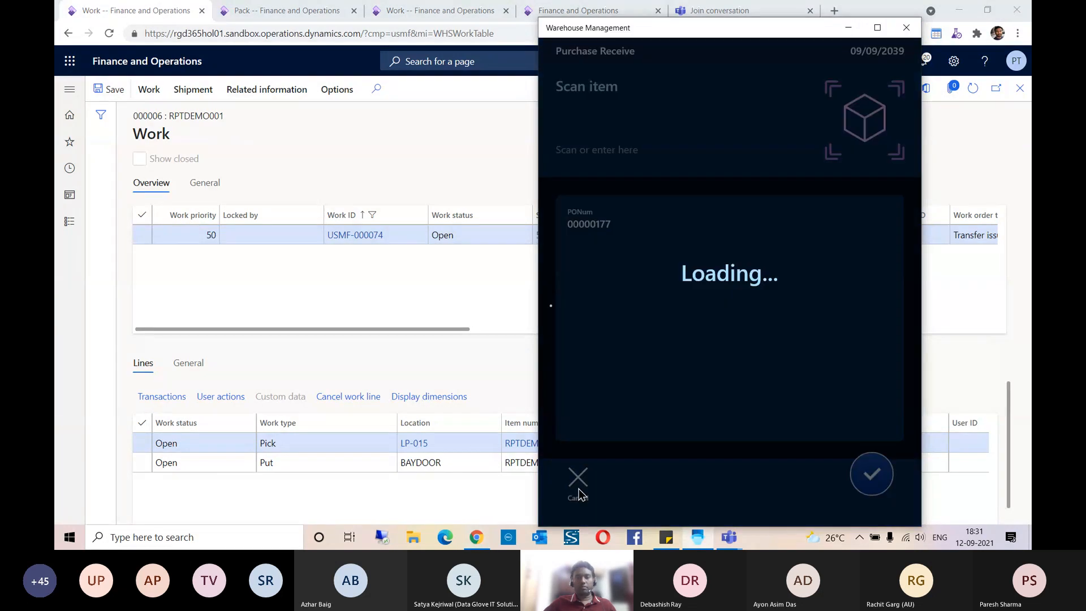
scroll(626, 367, down, 3)
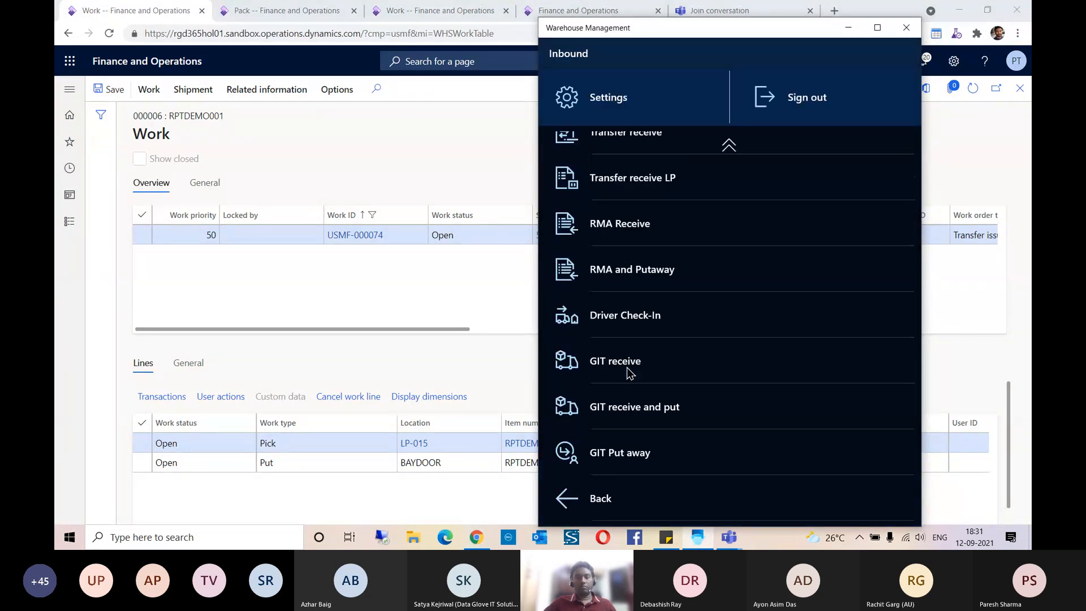
click(618, 491)
Step: Check which warehouse the mobile app is set to, without changing it
click(642, 433)
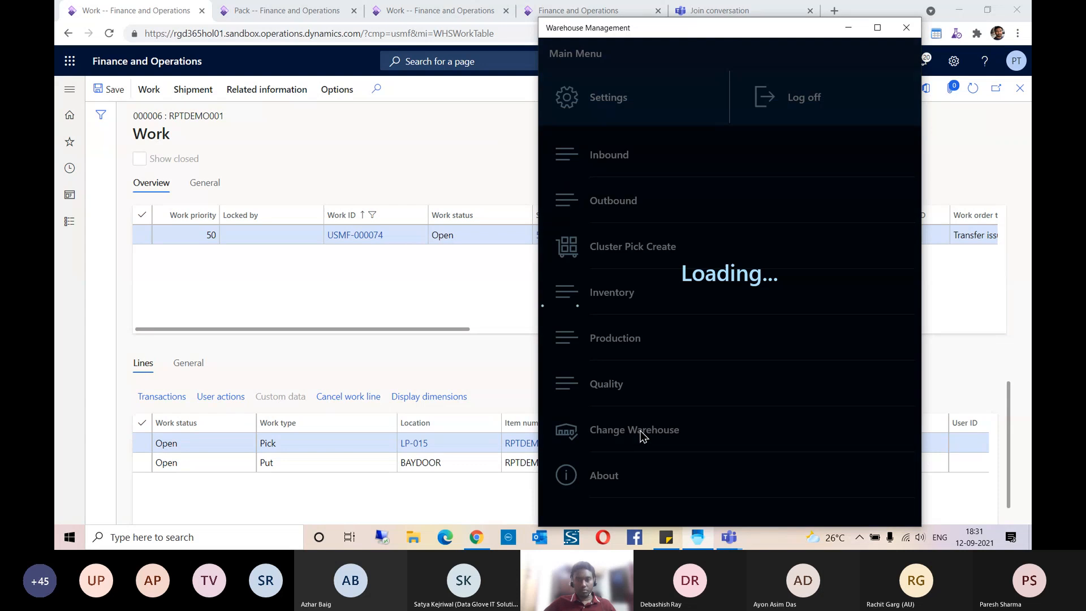
click(583, 458)
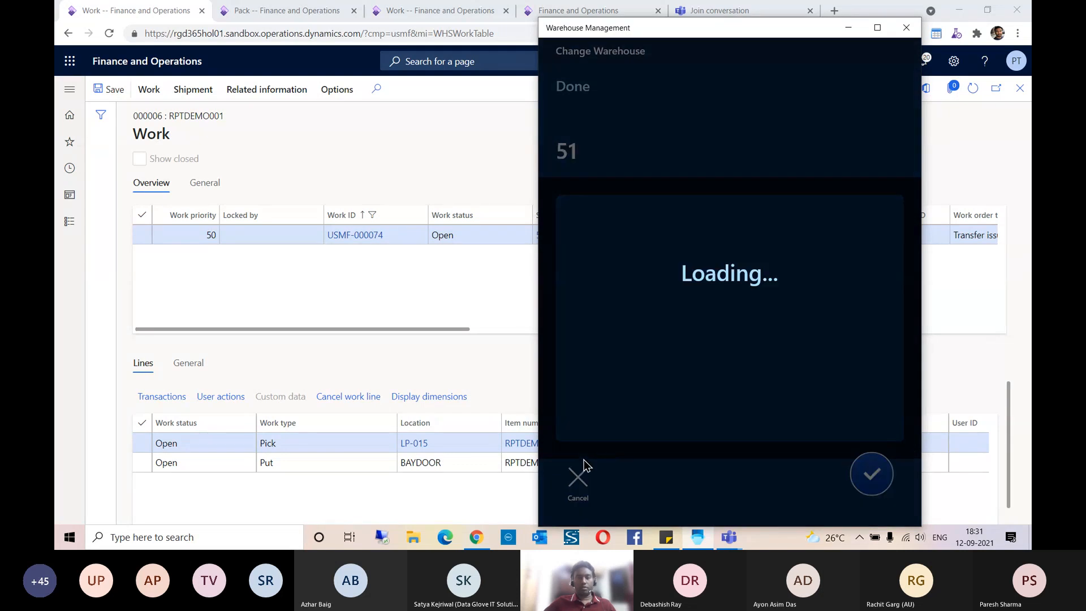
click(584, 482)
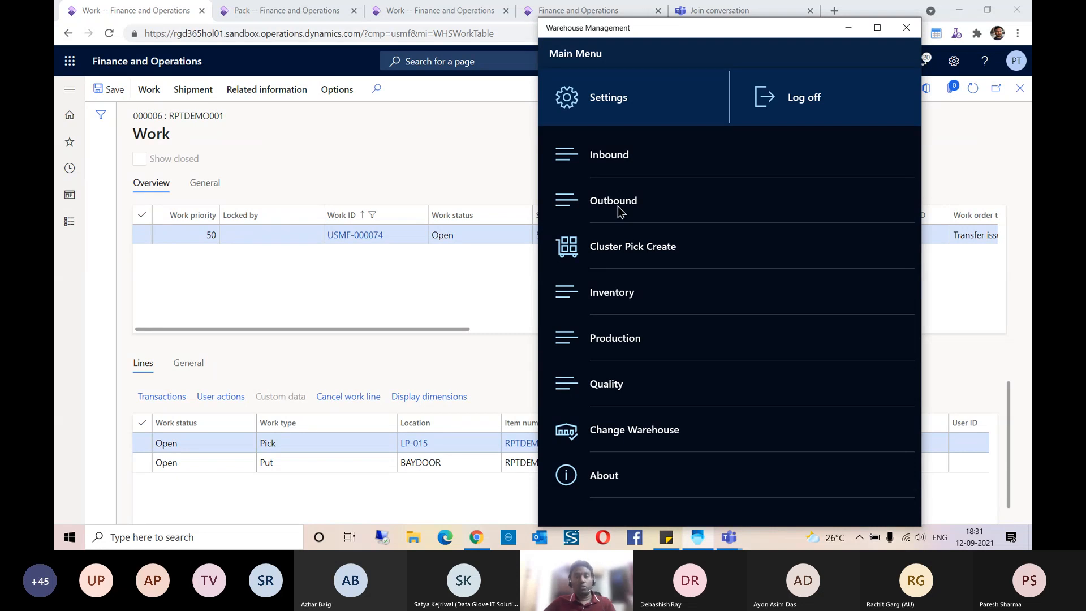
Step: Start an outbound Transfer pick and enter work ID USMF-000074, copied from the work record in Finance and Operations
click(619, 207)
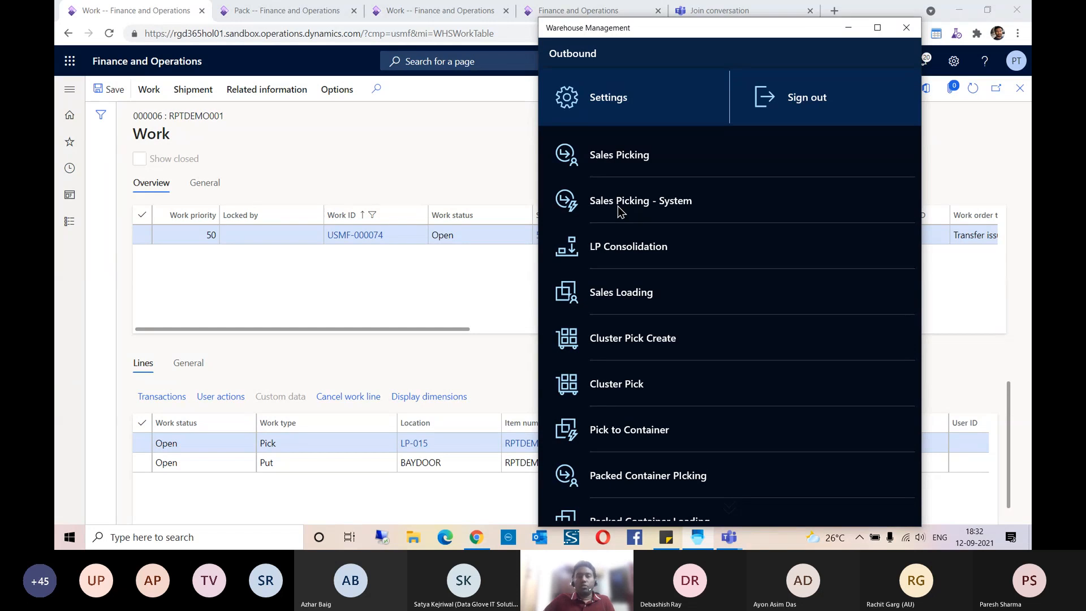
scroll(694, 335, down, 4)
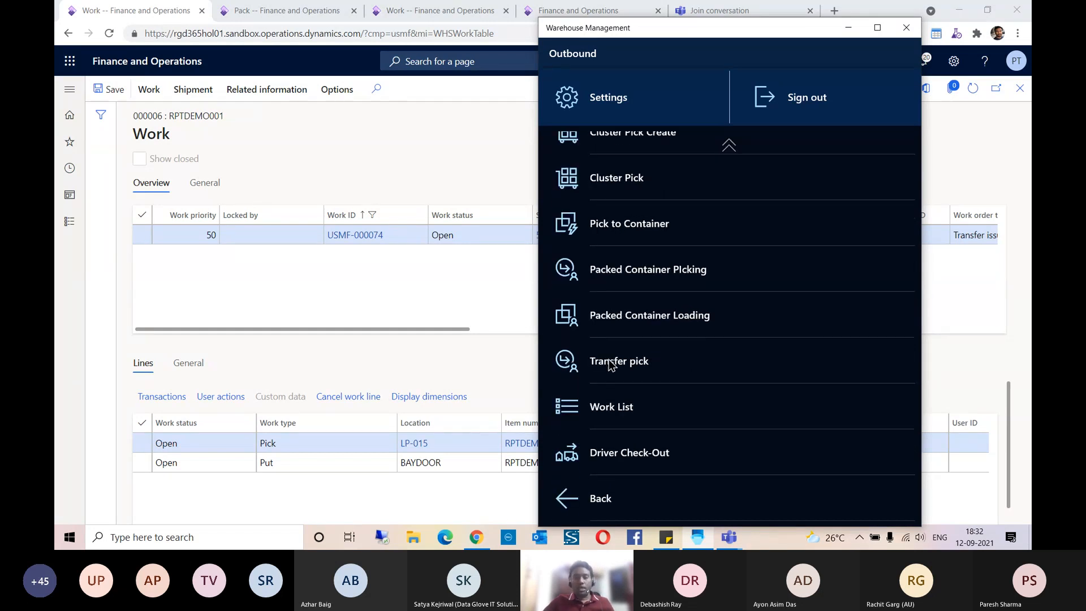
click(622, 361)
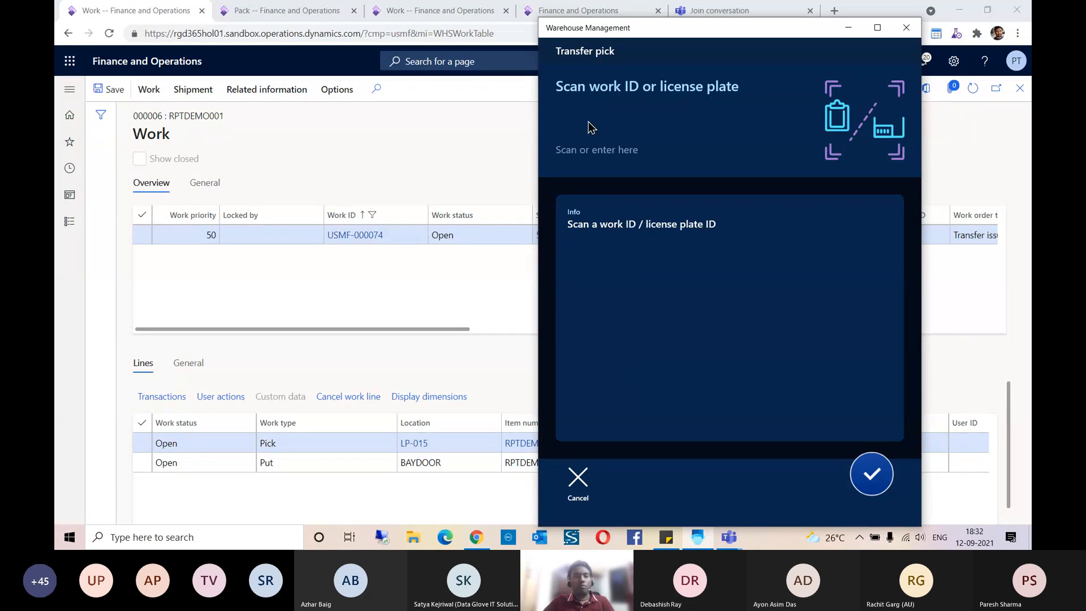
click(396, 242)
key(ctrl+c)
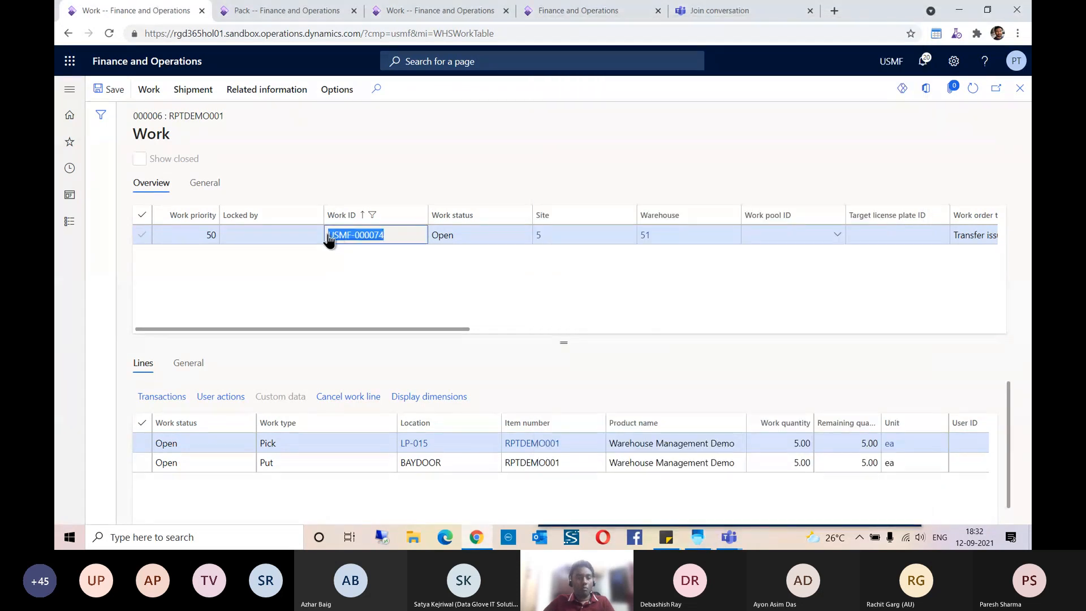
click(697, 537)
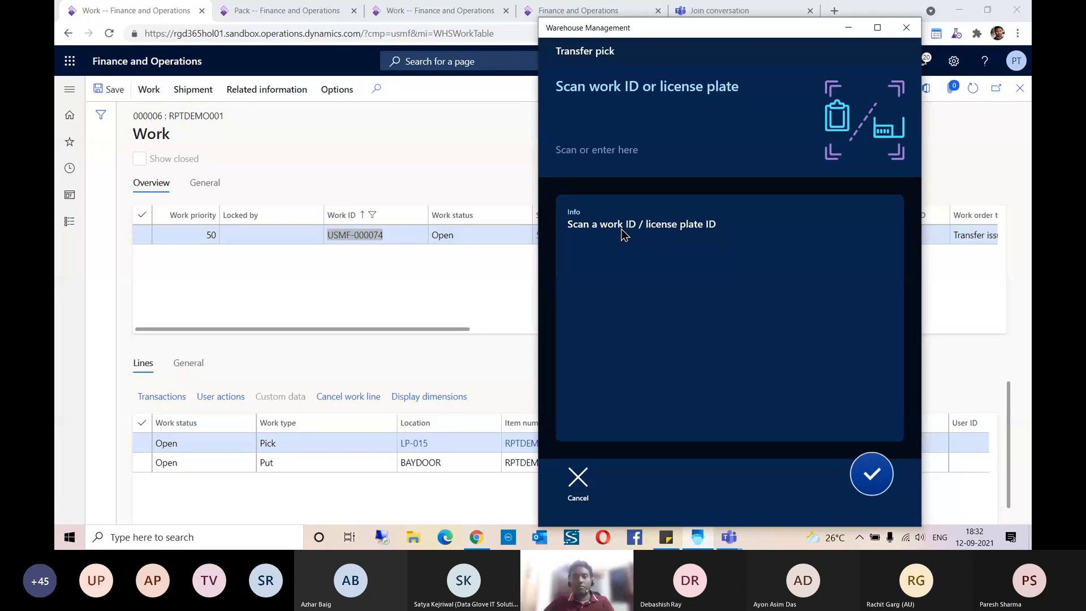
click(606, 104)
key(ctrl+v)
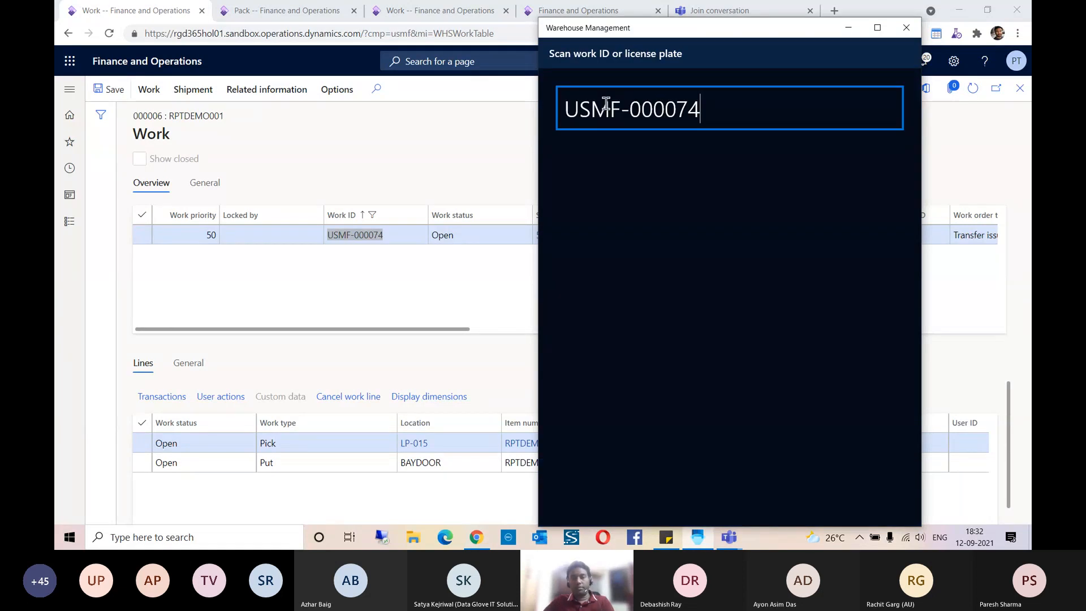
key(Return)
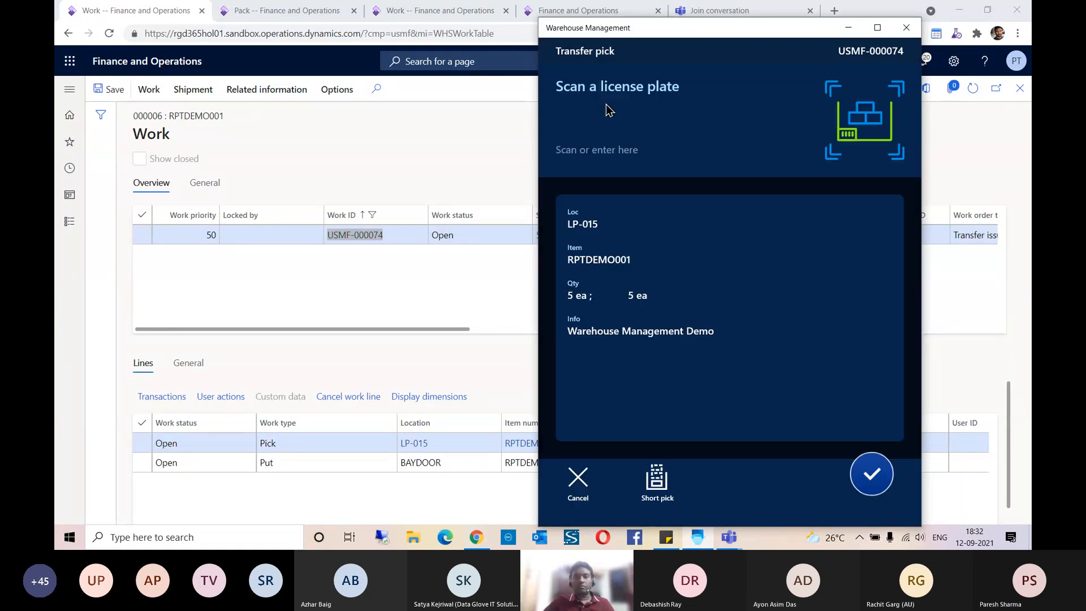
Step: Look up RPTDEMO001's detailed on-hand inventory in Finance and Operations and copy license plate XFERLP001 at location LP-015 in warehouse 51
click(403, 271)
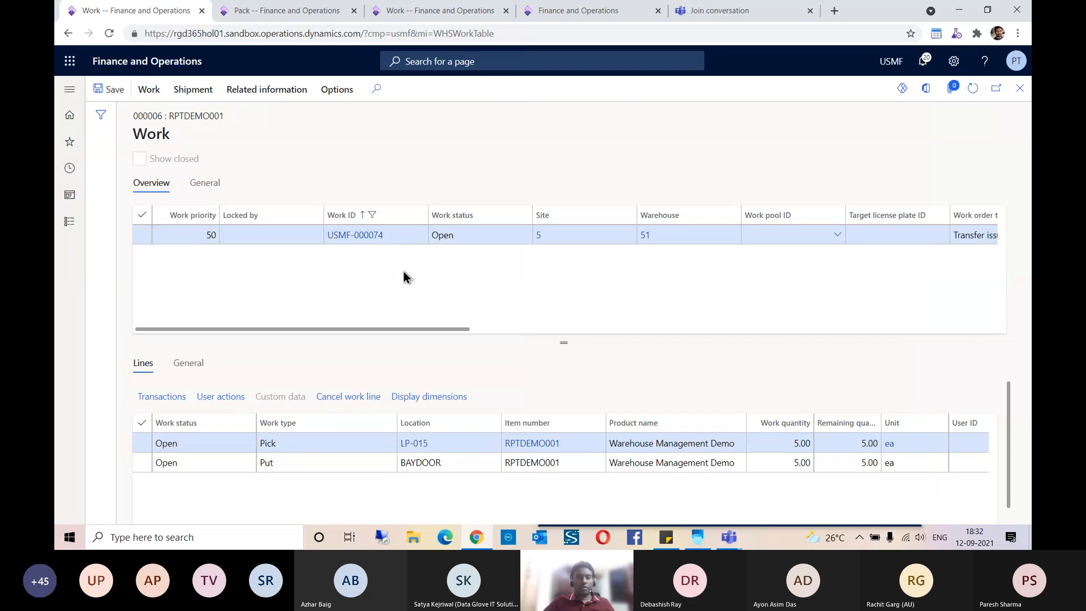
click(534, 446)
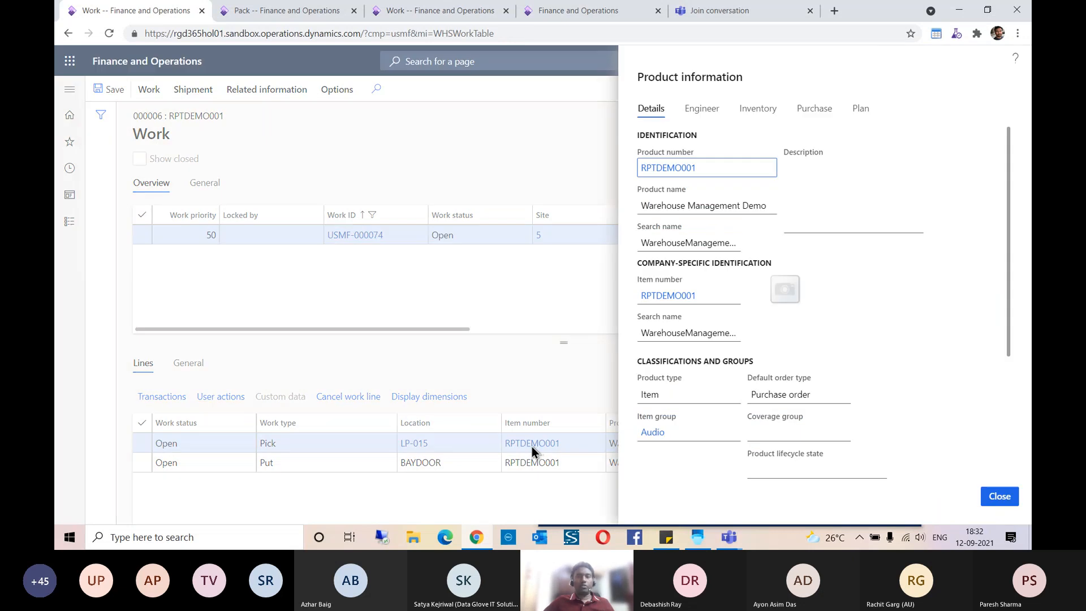
click(758, 109)
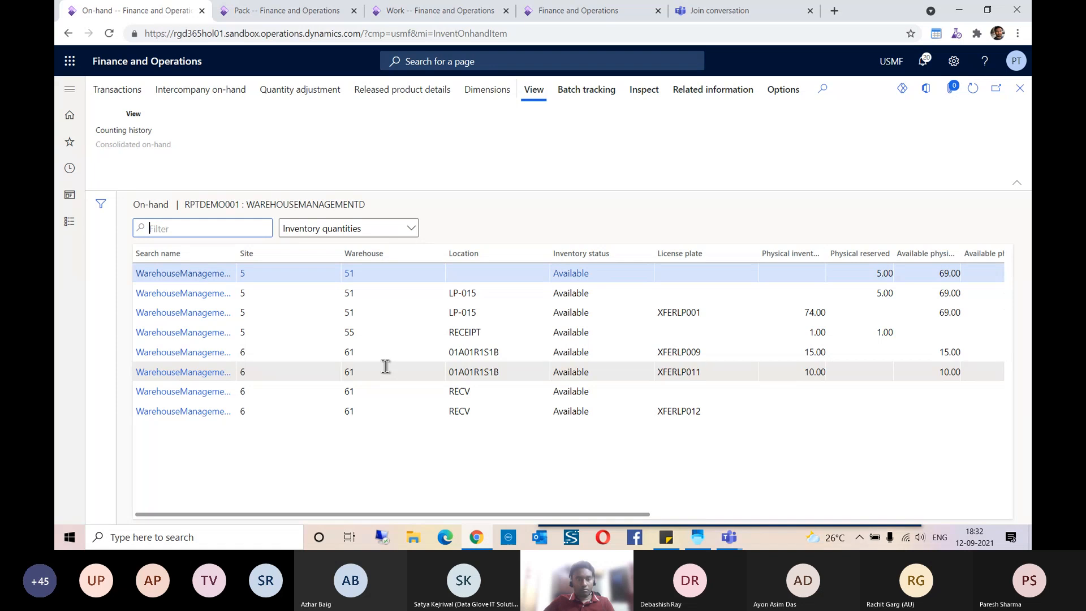
click(1018, 91)
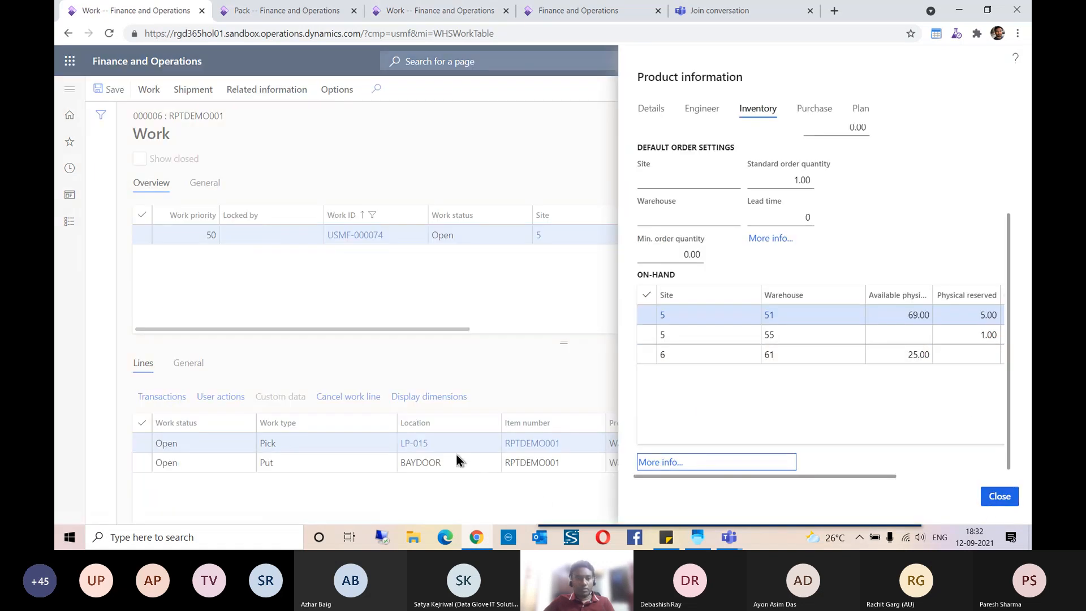
click(674, 461)
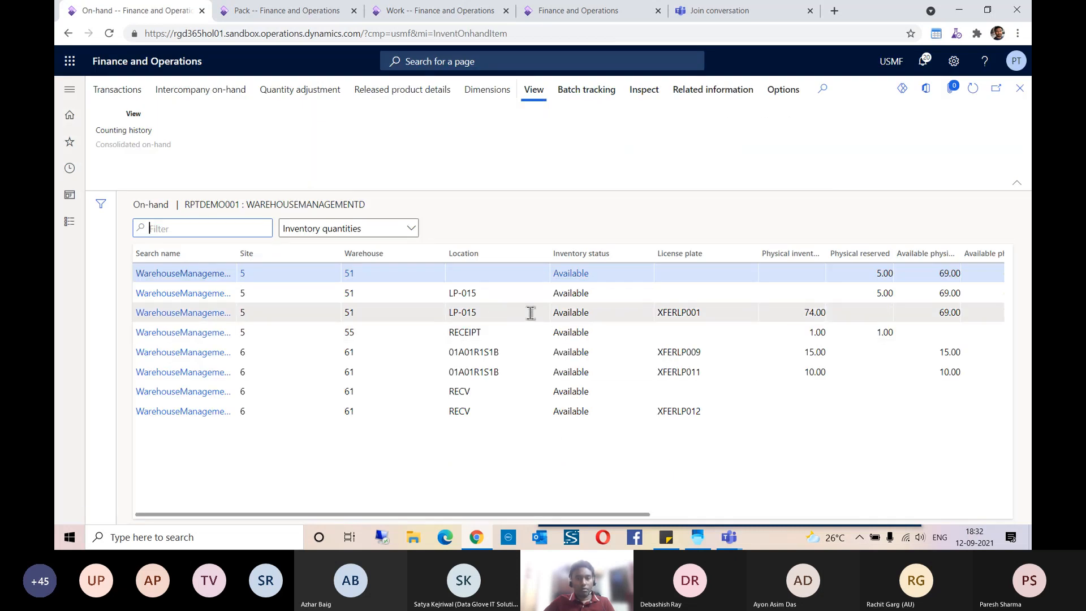
click(530, 313)
drag(703, 315, 656, 319)
key(ctrl+c)
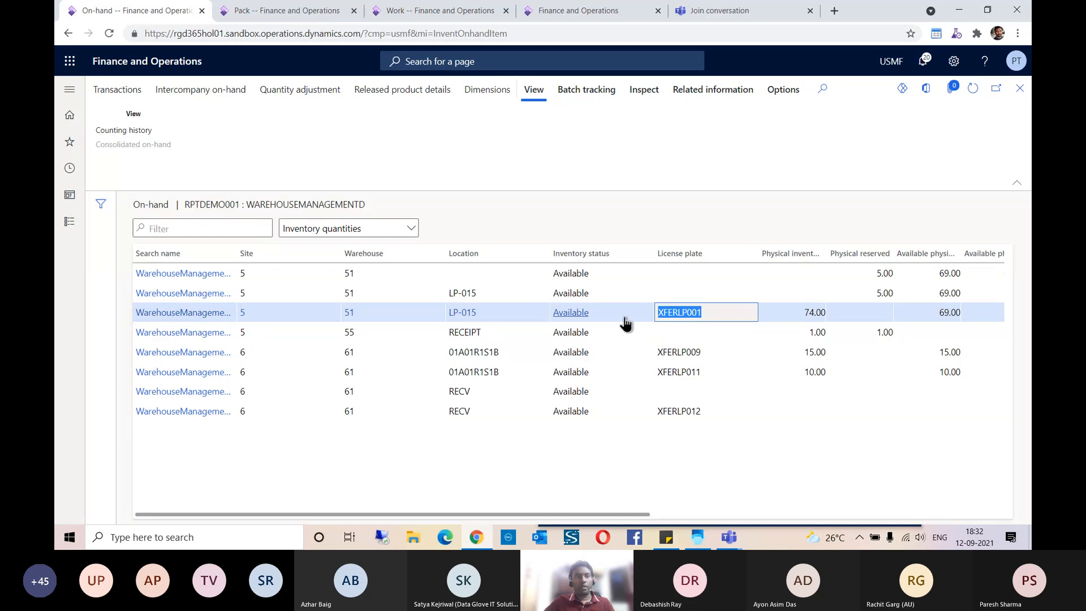
Step: Enter XFERLP001 as the license plate to pick from in the Warehouse Management app's transfer pick
click(707, 539)
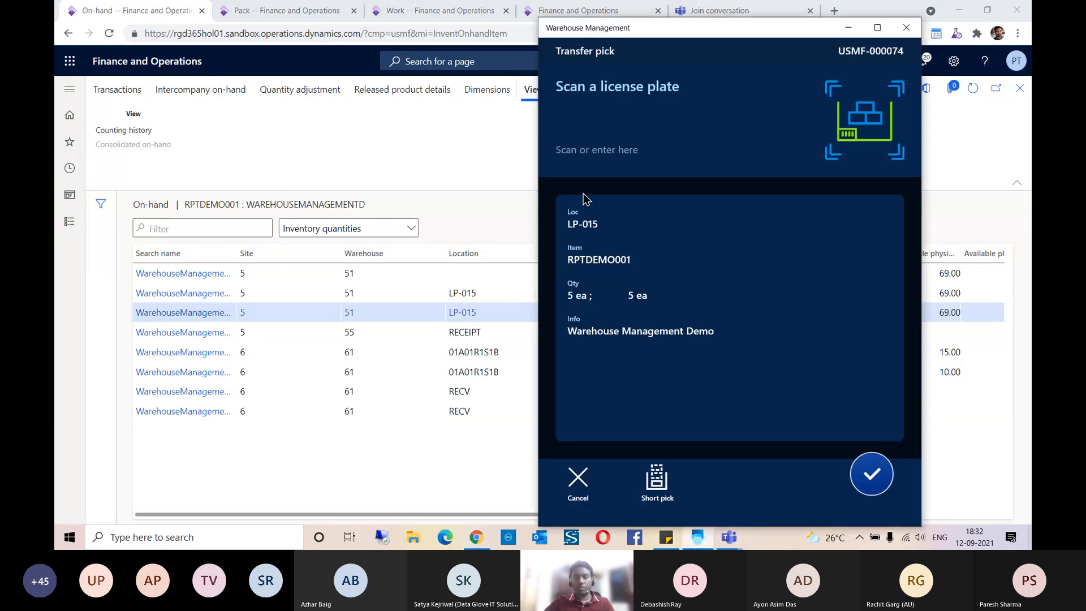
click(591, 142)
key(ctrl+v)
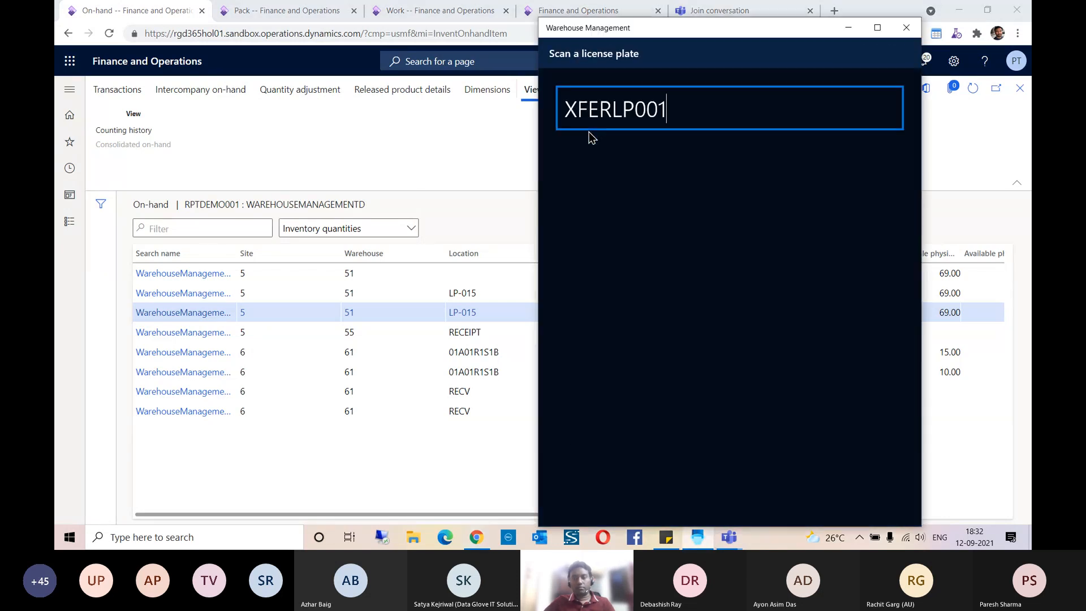
key(Return)
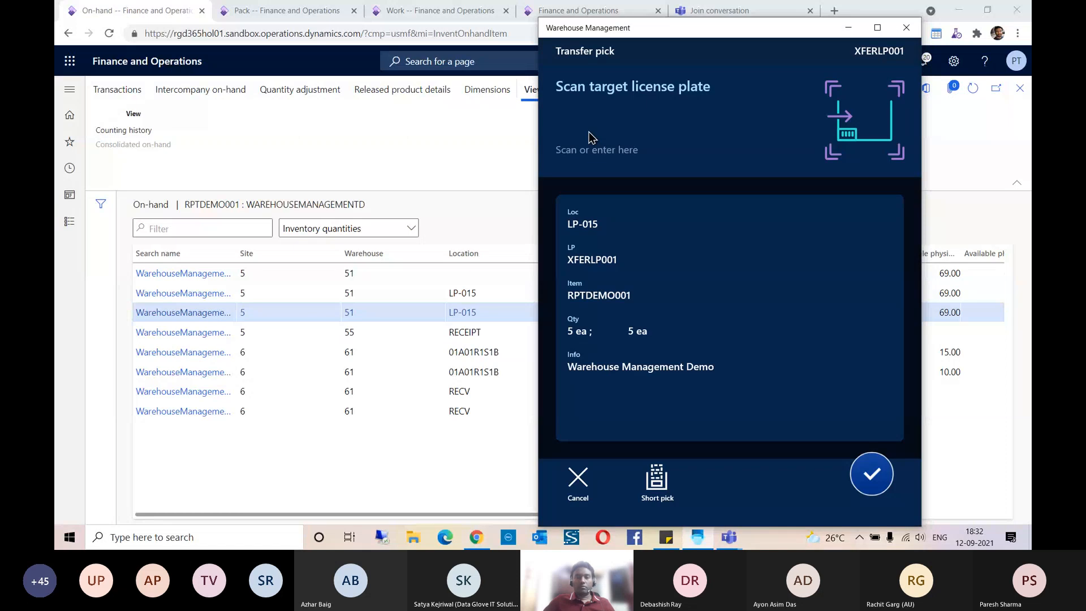
Step: Enter XFERTGLP009 as the target license plate for the transfer pick and confirm the put to BAYDOOR
click(589, 132)
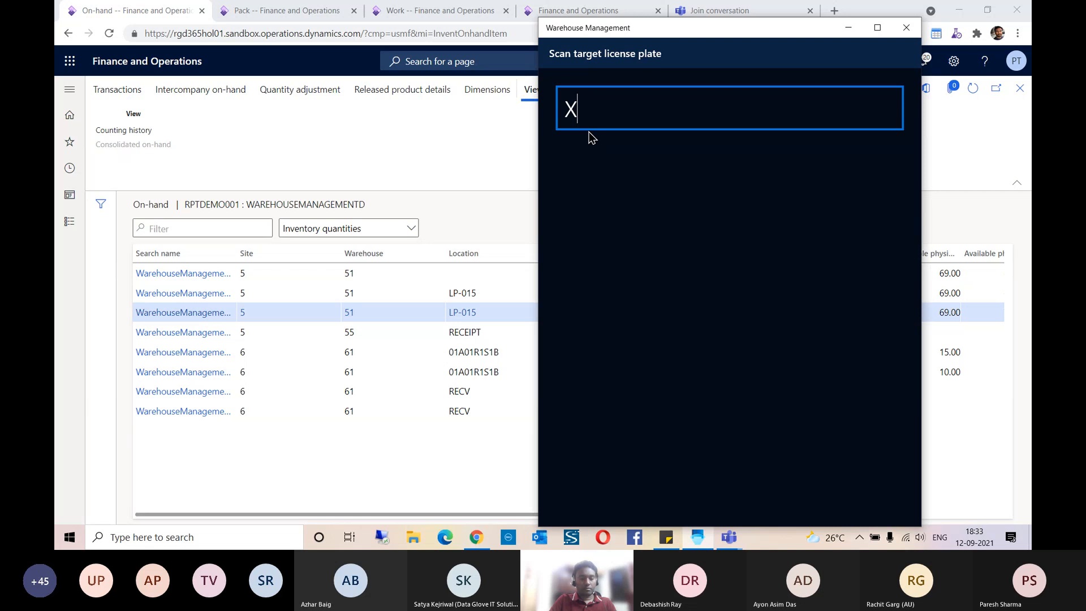
text(XFERTGLP009)
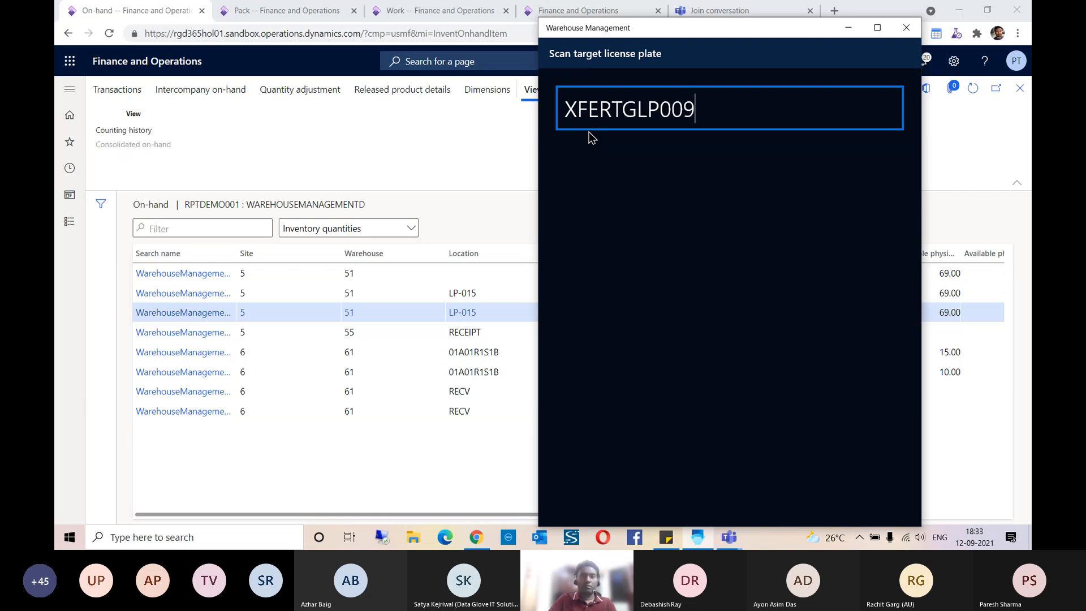
key(Return)
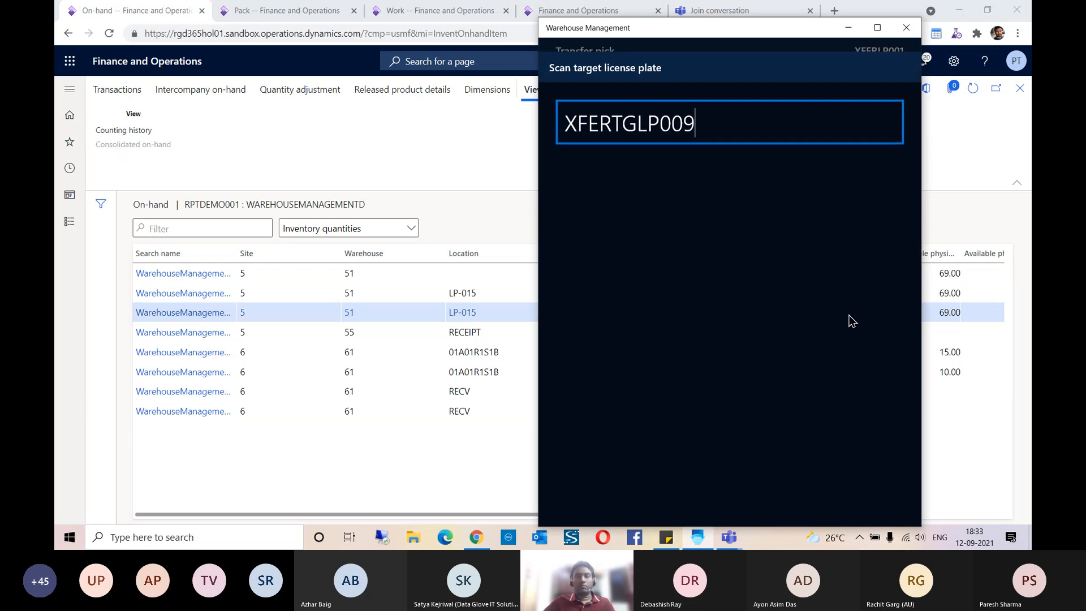
drag(697, 112, 551, 113)
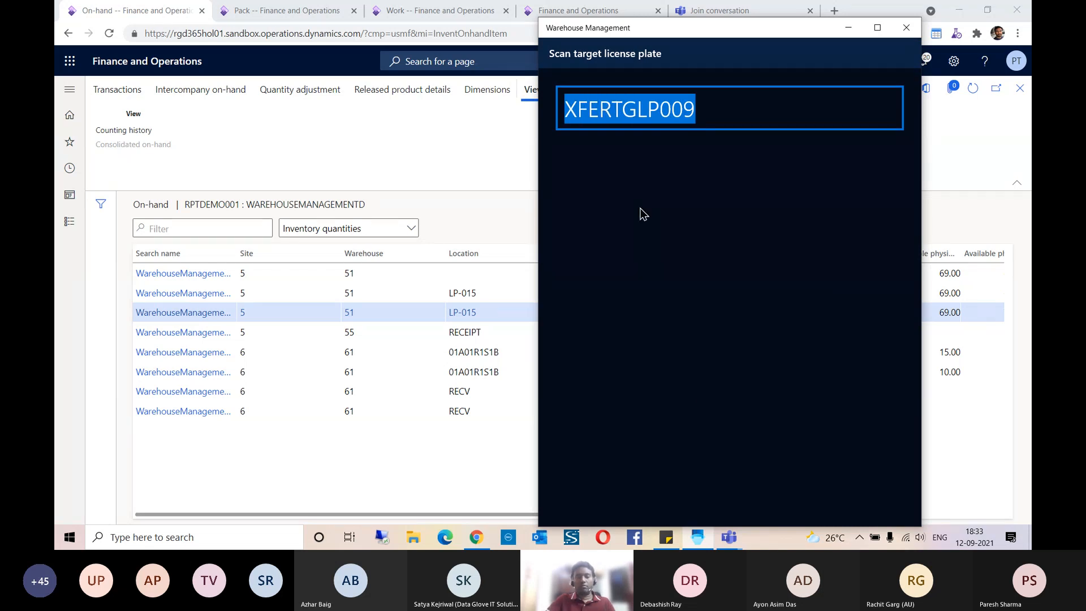
key(Return)
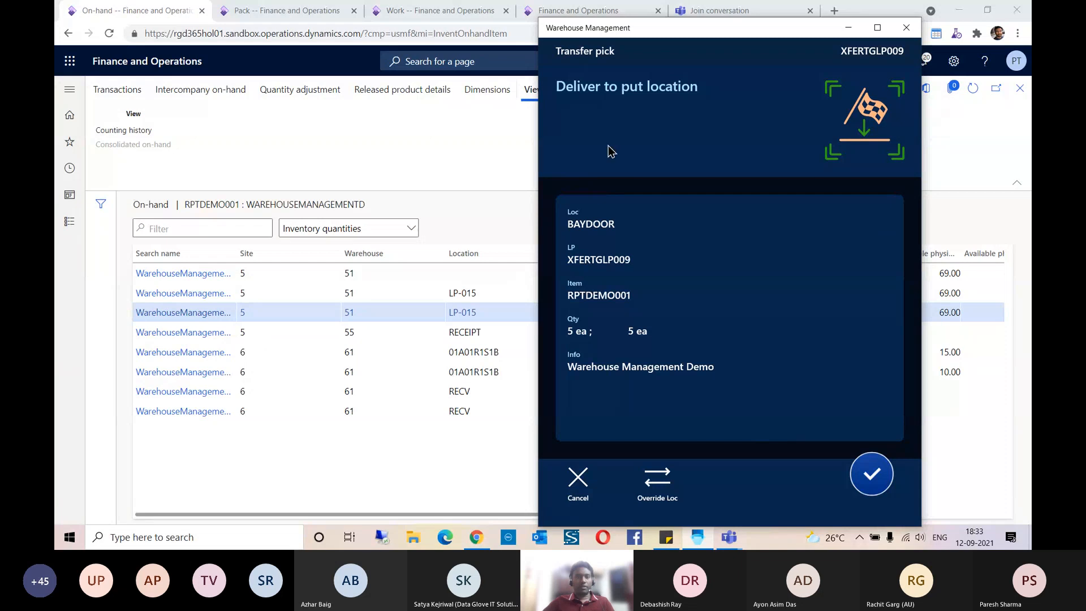
click(872, 478)
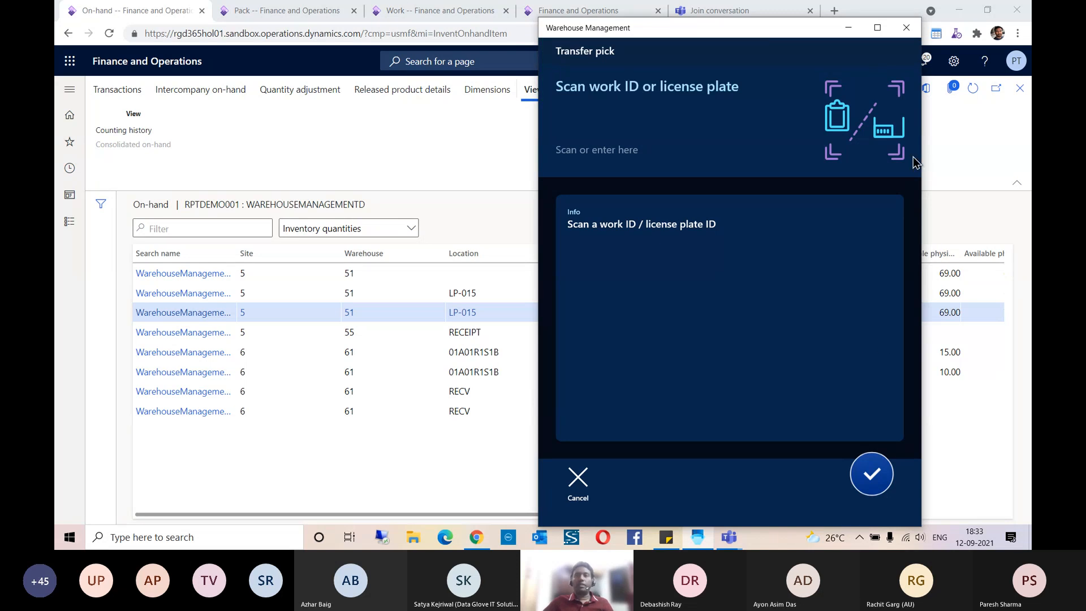
Step: Return to work USMF-000074 in Finance and Operations and refresh it to check the pick and put status
click(848, 27)
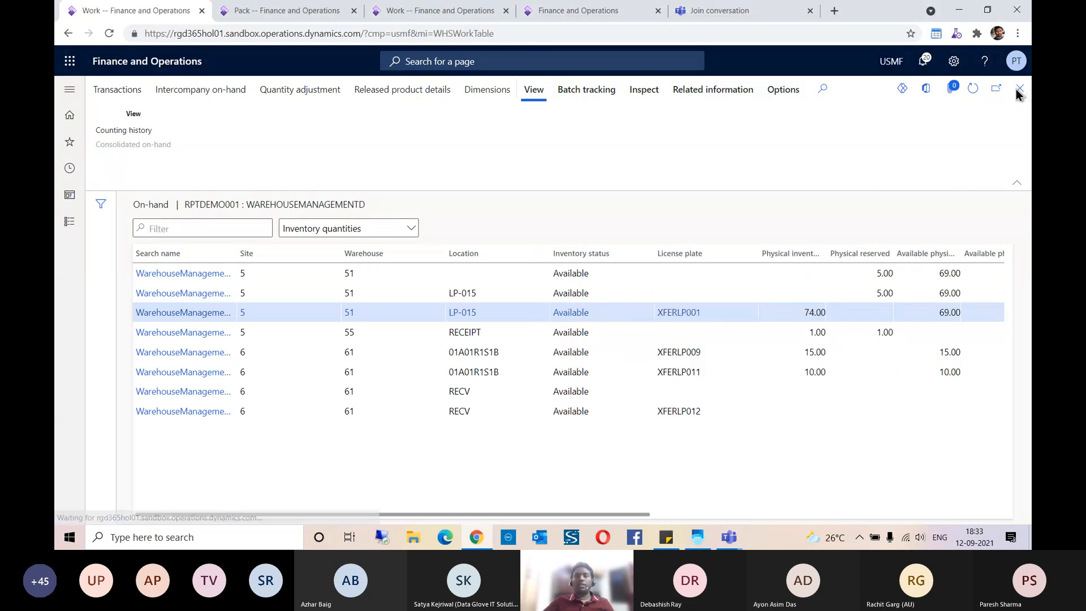
click(1020, 88)
click(999, 496)
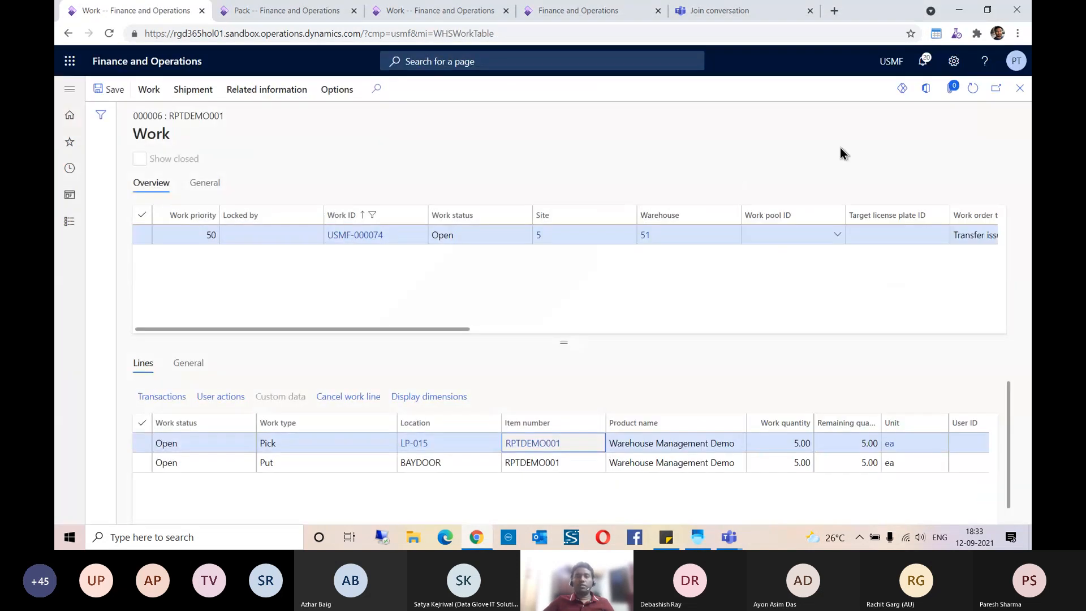
click(972, 88)
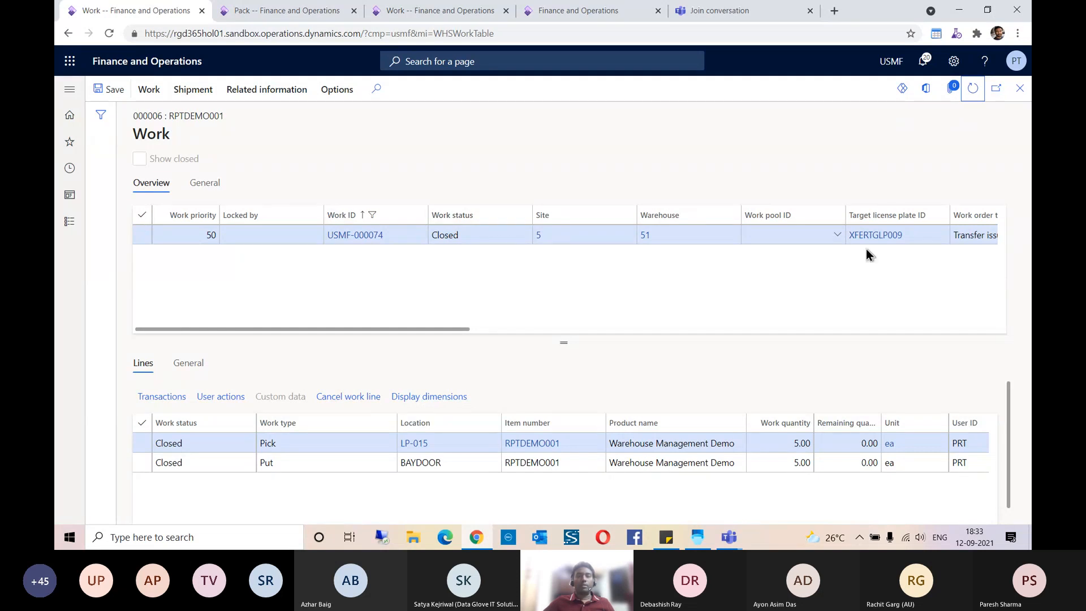
Step: Check the on-hand list of target license plate XFERTGLP009, then return to the work record and refresh it
click(877, 236)
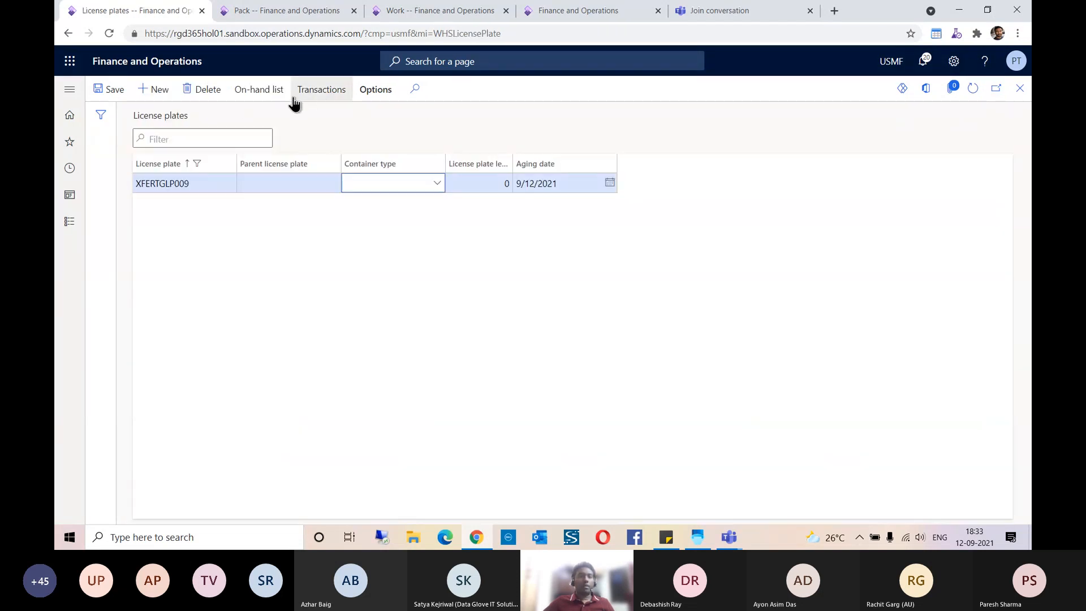
click(258, 95)
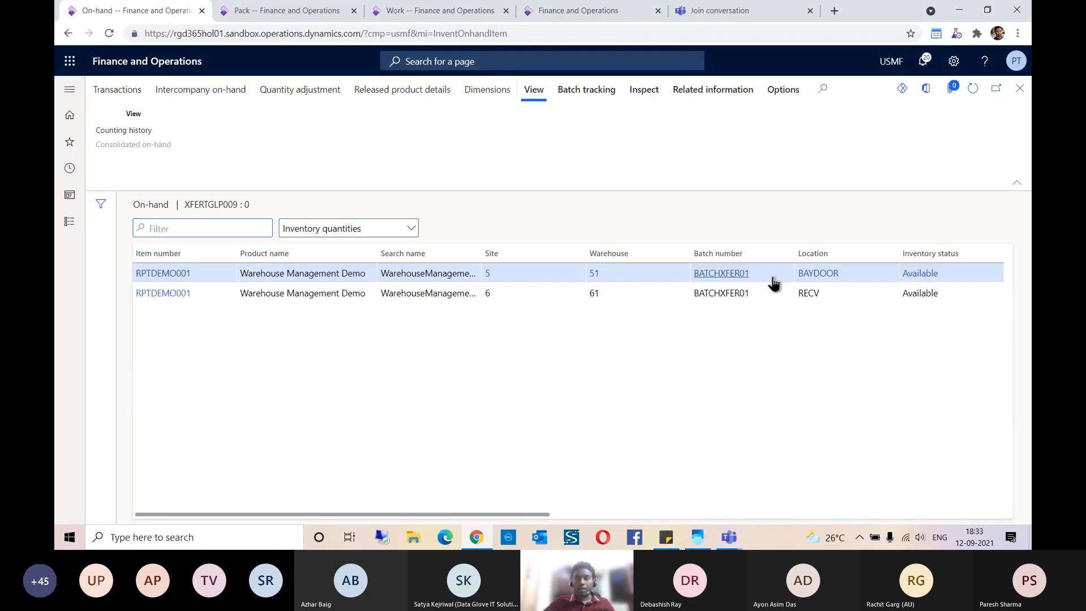
mouse_move(520, 520)
mouse_down()
mouse_move(800, 514)
mouse_move(523, 514)
mouse_up()
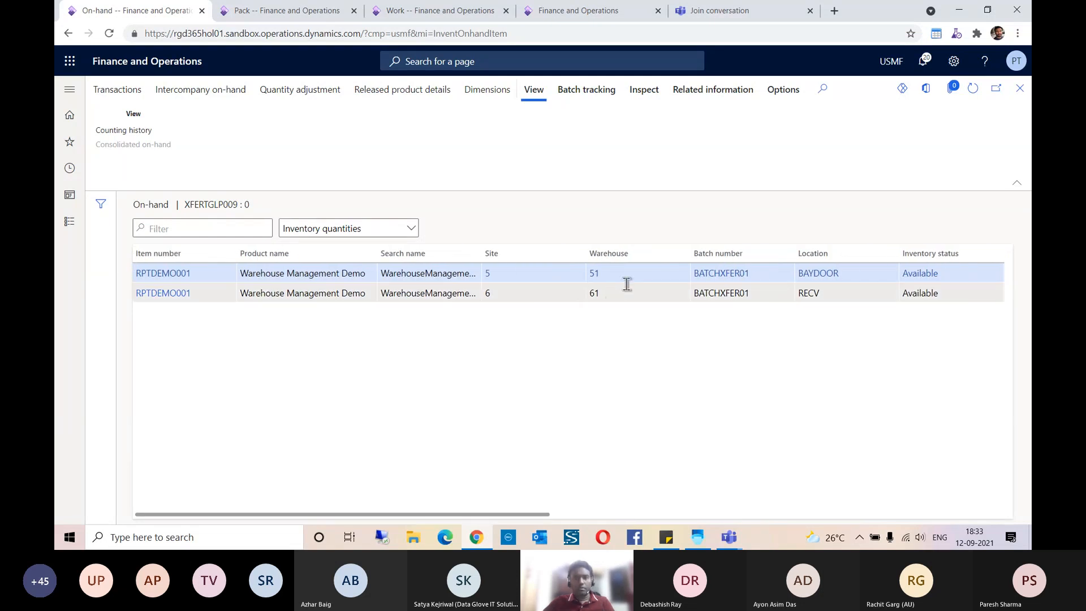
click(1020, 89)
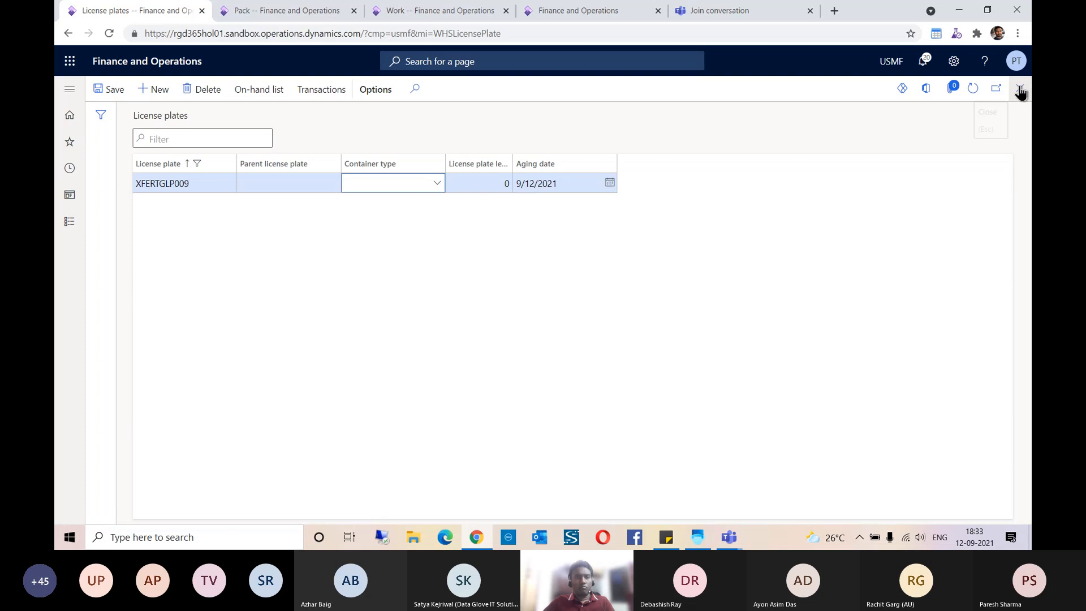
click(1020, 89)
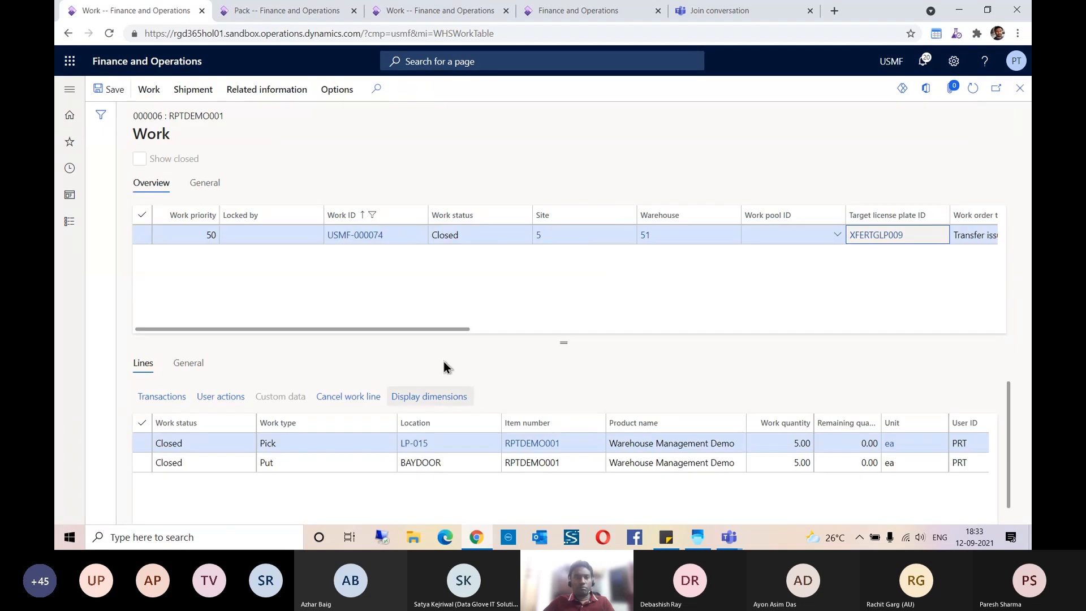
click(973, 94)
click(972, 92)
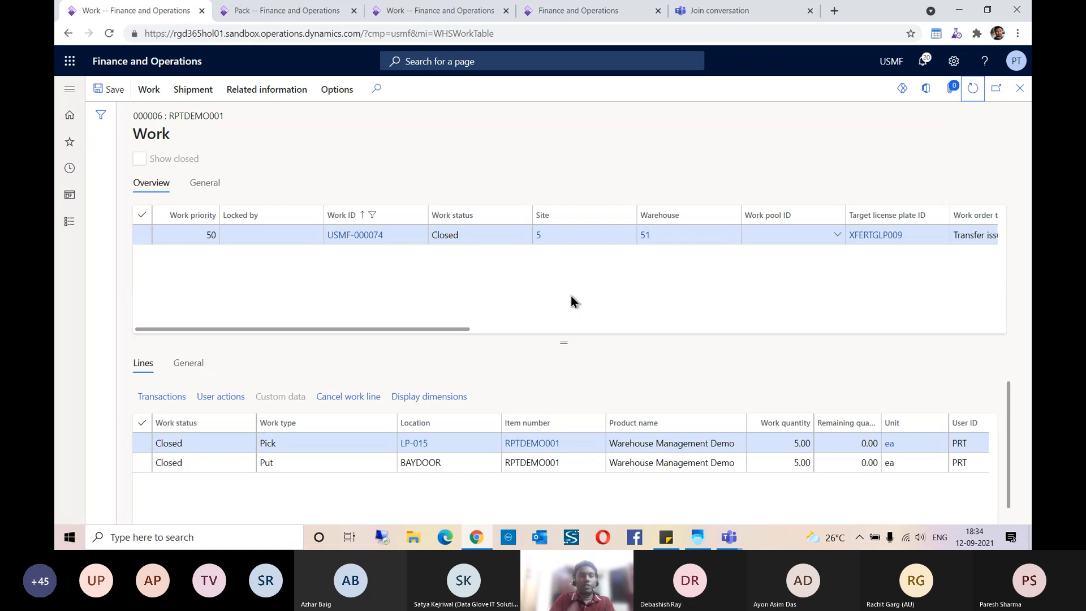
Step: Confirm the outbound shipment for load USMF-000027 with actual shipped date 9/12/2021
click(1019, 88)
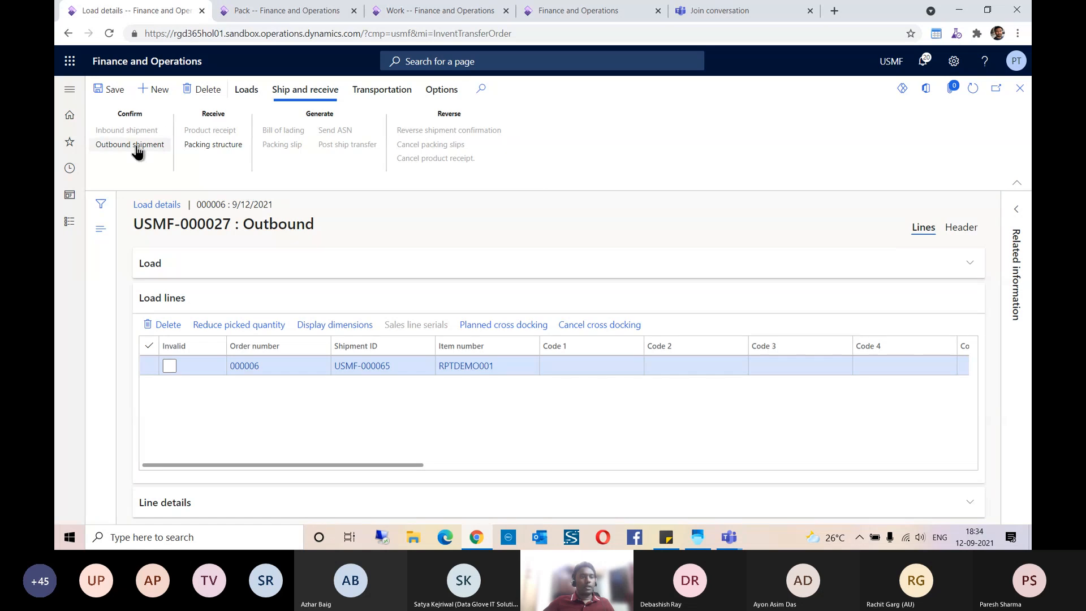
click(137, 148)
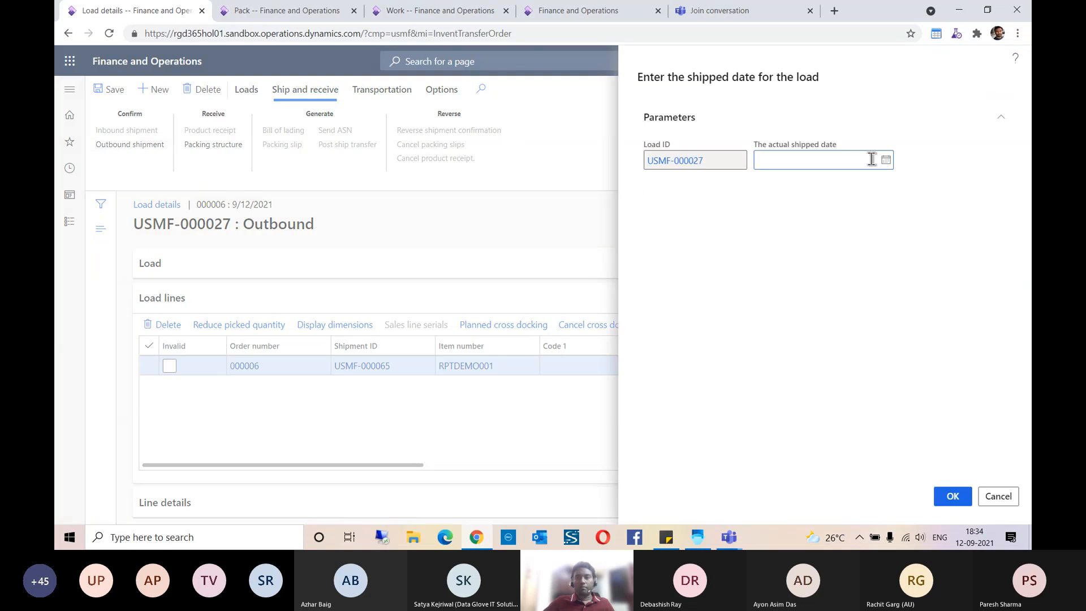
click(886, 160)
click(774, 286)
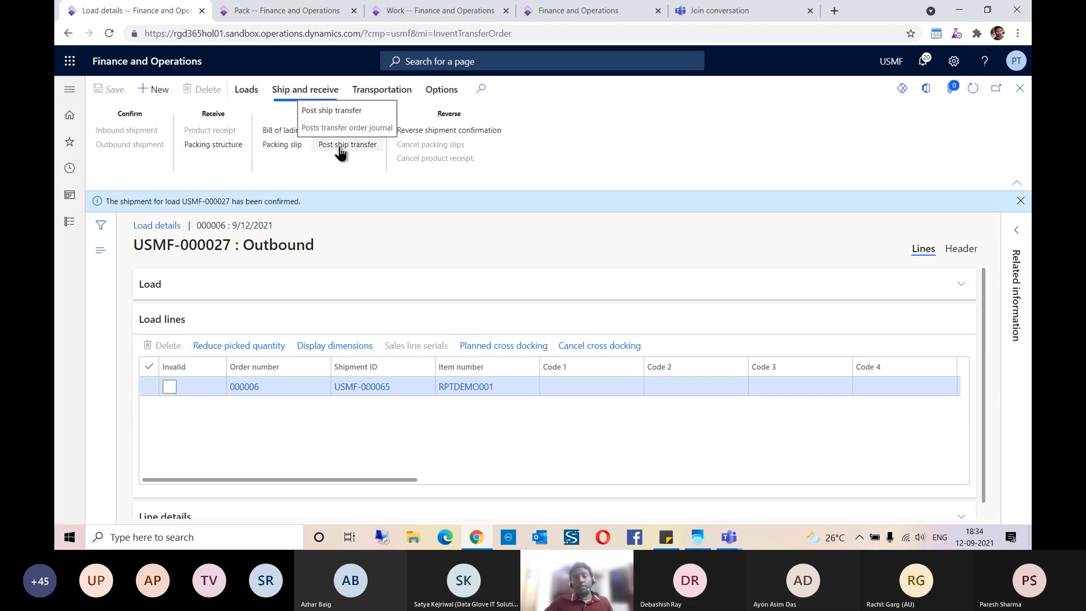
Step: Post the ship transfer for load USMF-000027 with actual shipped date 9/12/2021, and refresh transfer order 000006
click(341, 147)
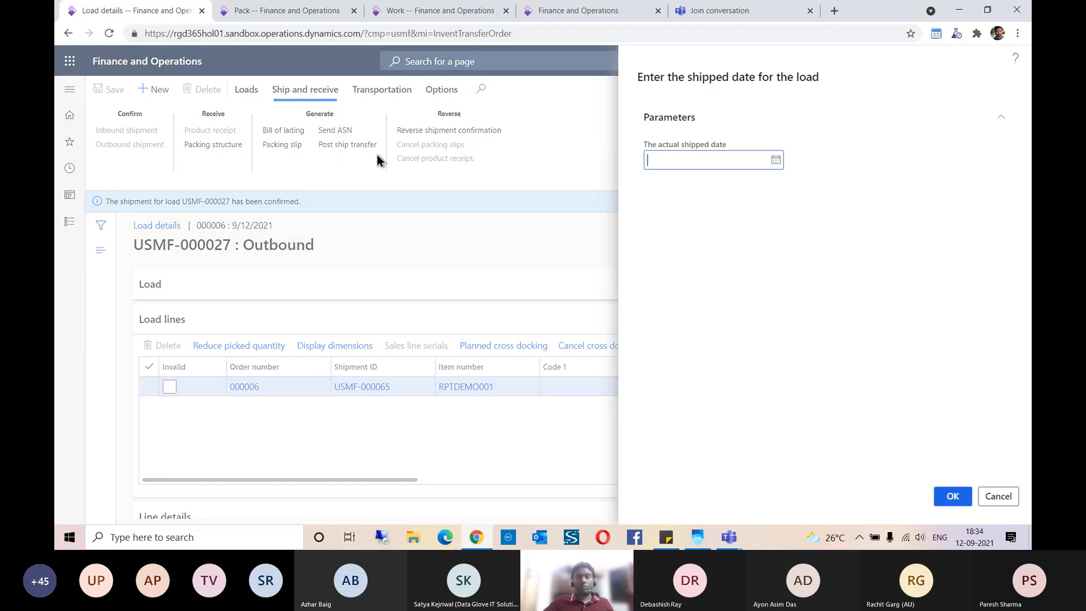
click(776, 161)
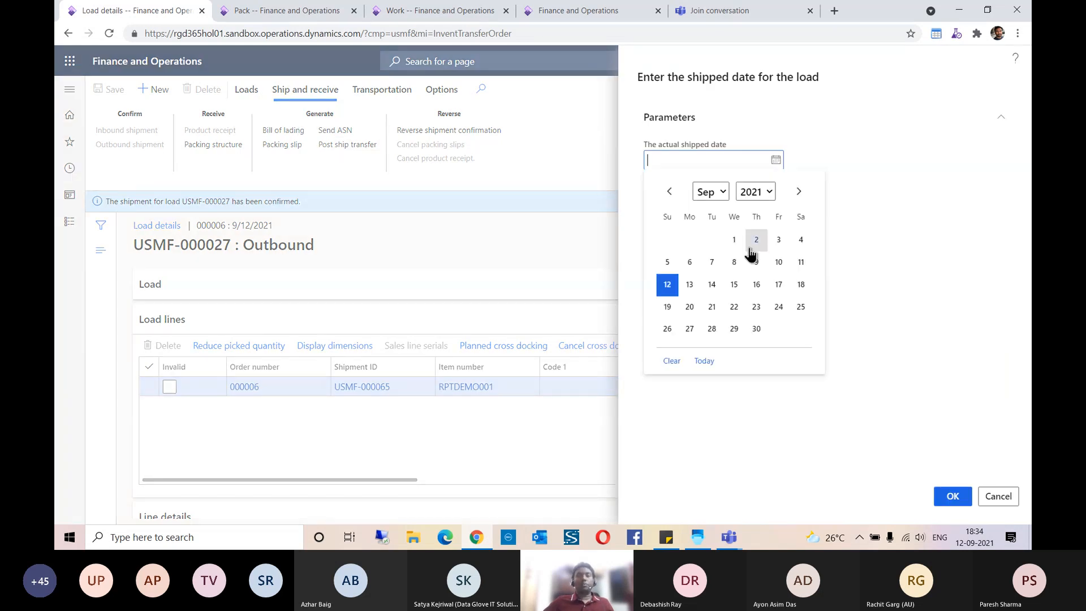
click(668, 289)
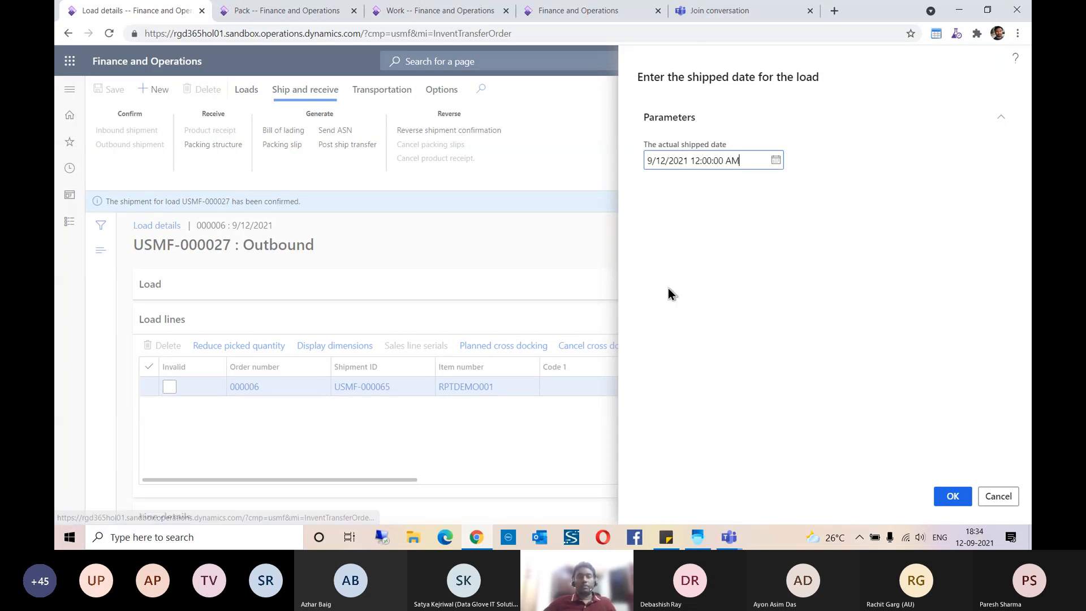
click(951, 496)
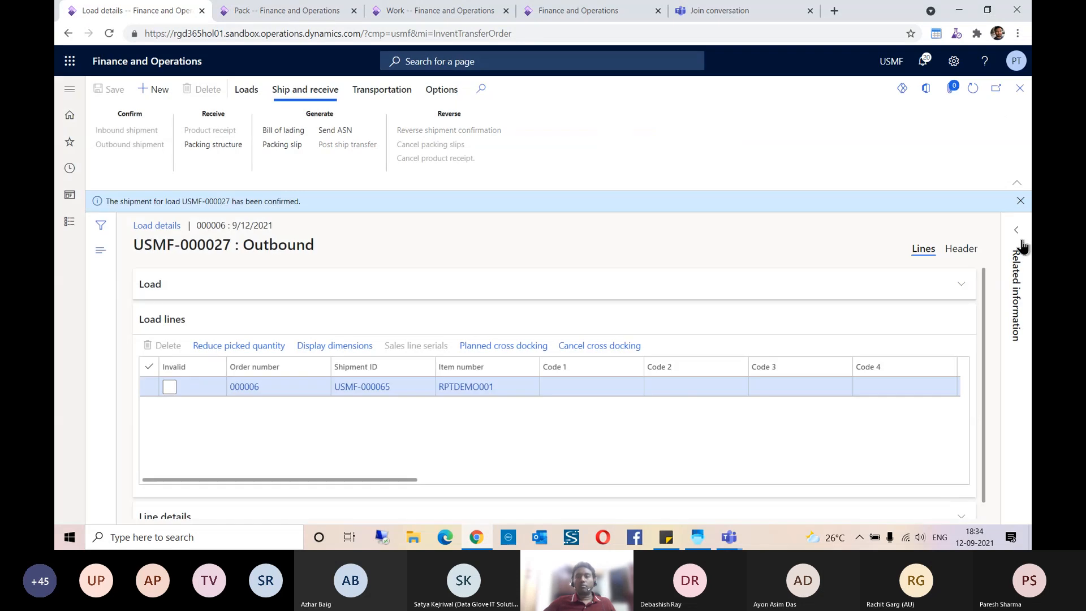
click(1021, 201)
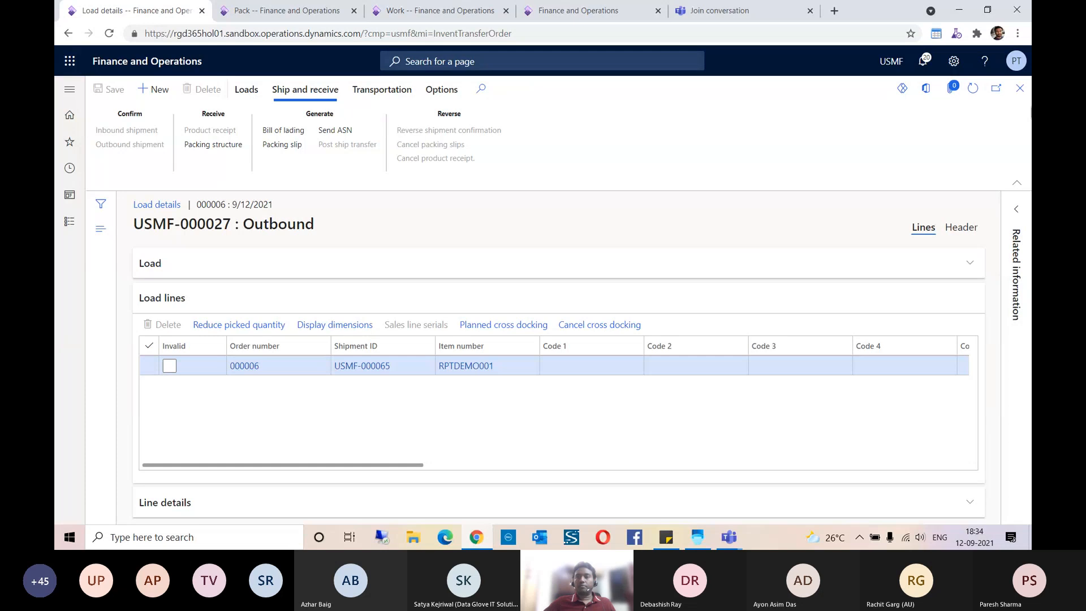
click(1019, 90)
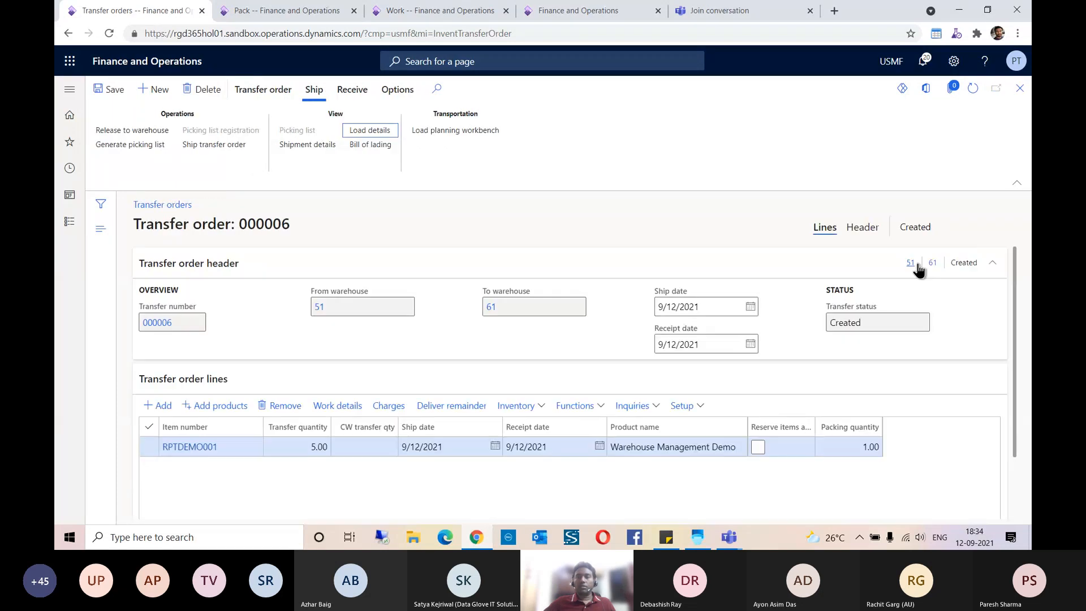
click(973, 94)
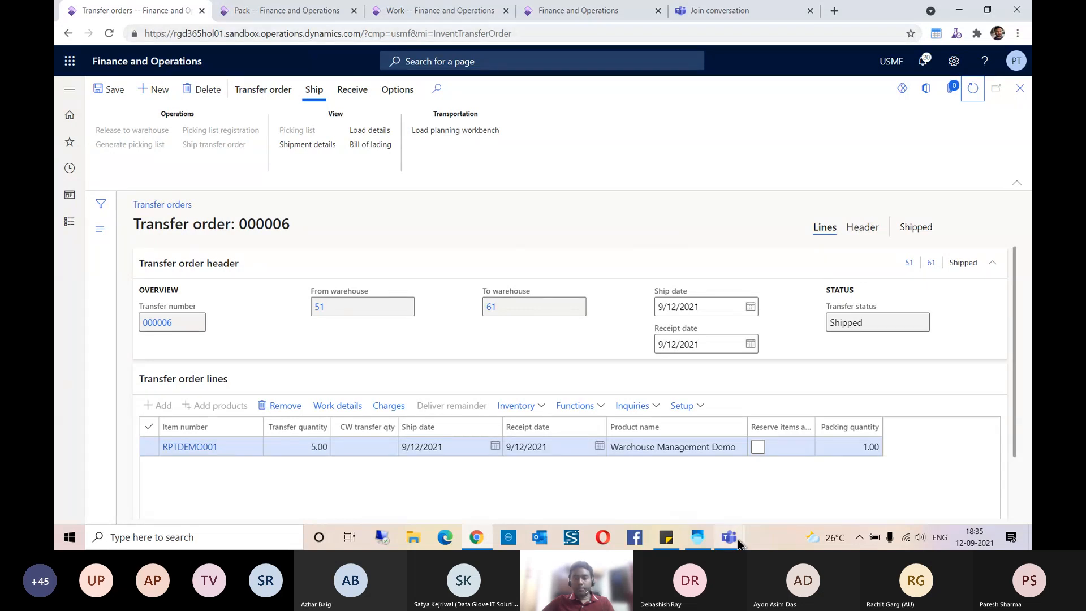
Step: Switch to the Warehouse Management app, leave the transfer pick and change the working warehouse to 61
click(697, 537)
click(593, 478)
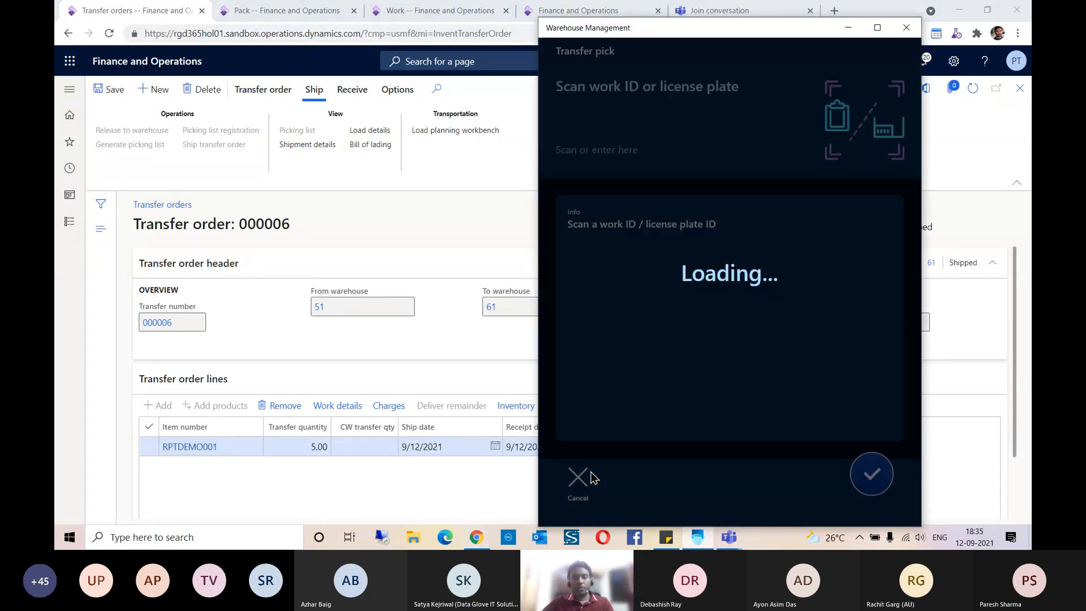
scroll(711, 408, down, 3)
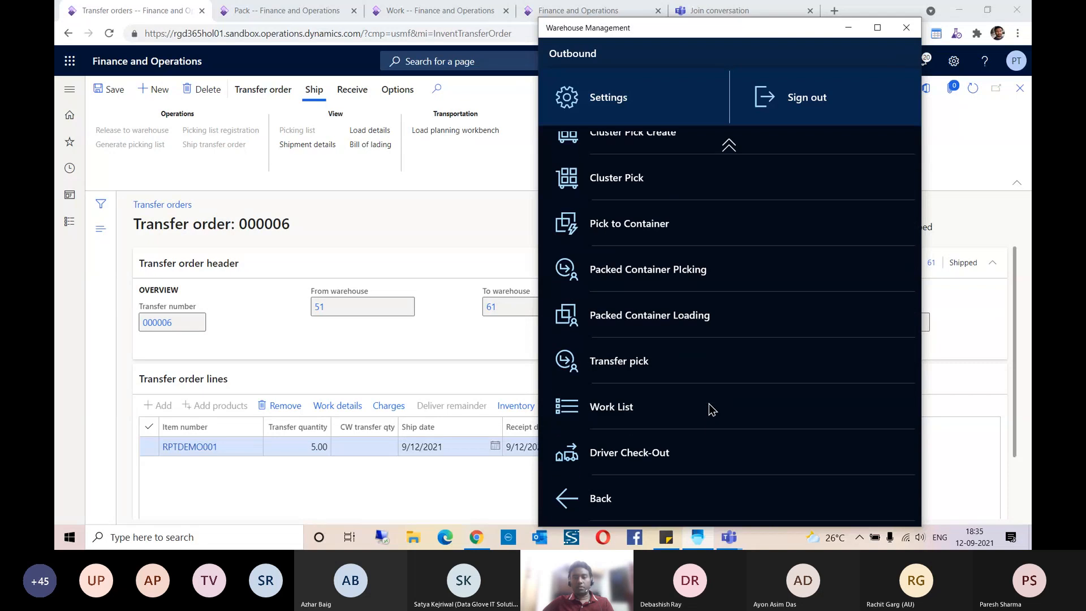
click(601, 499)
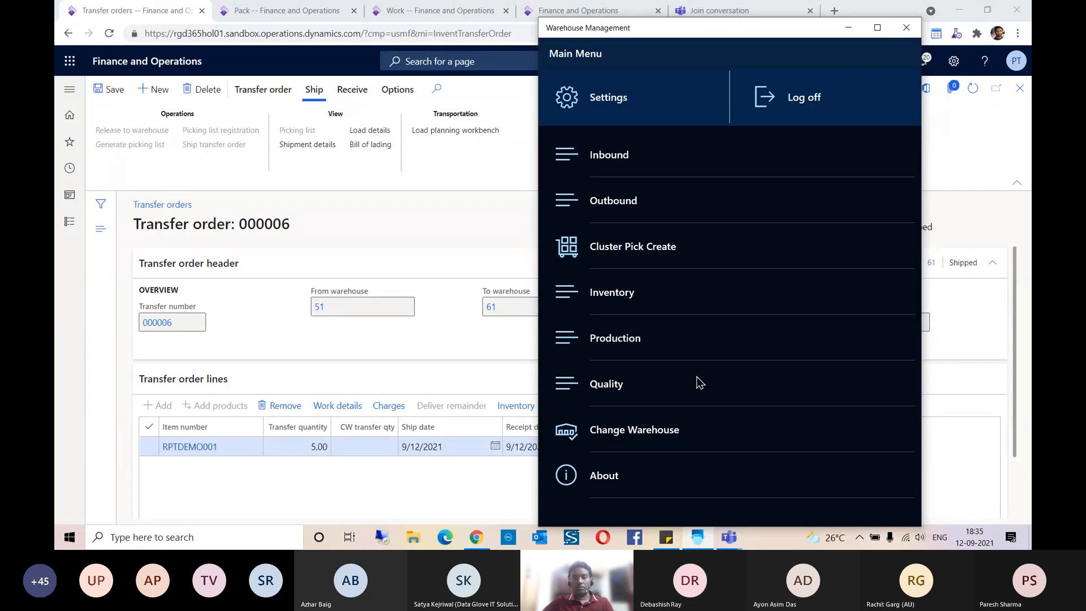
click(632, 431)
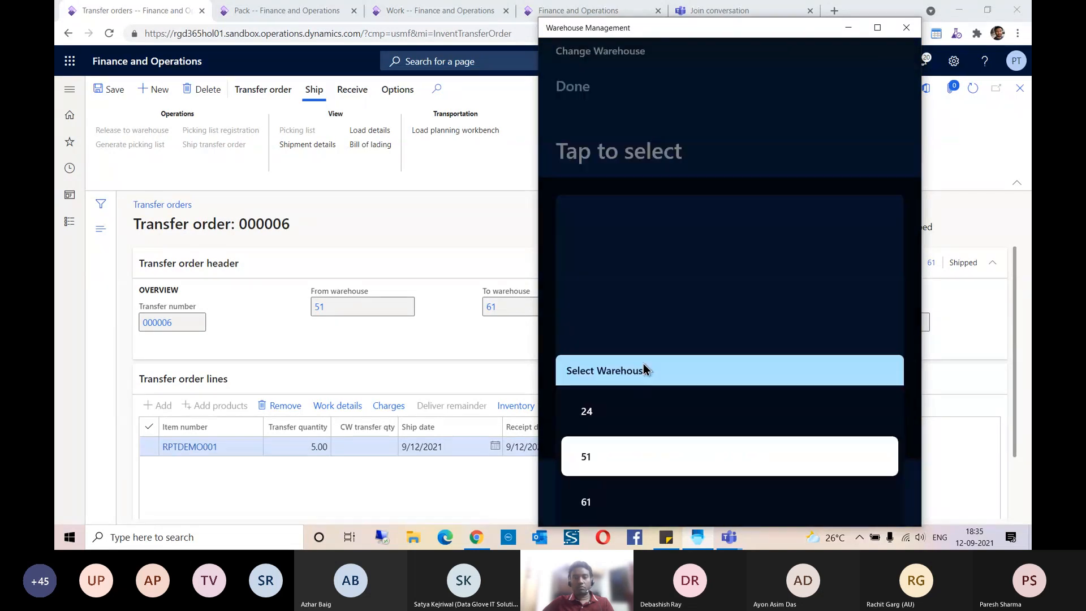
click(588, 505)
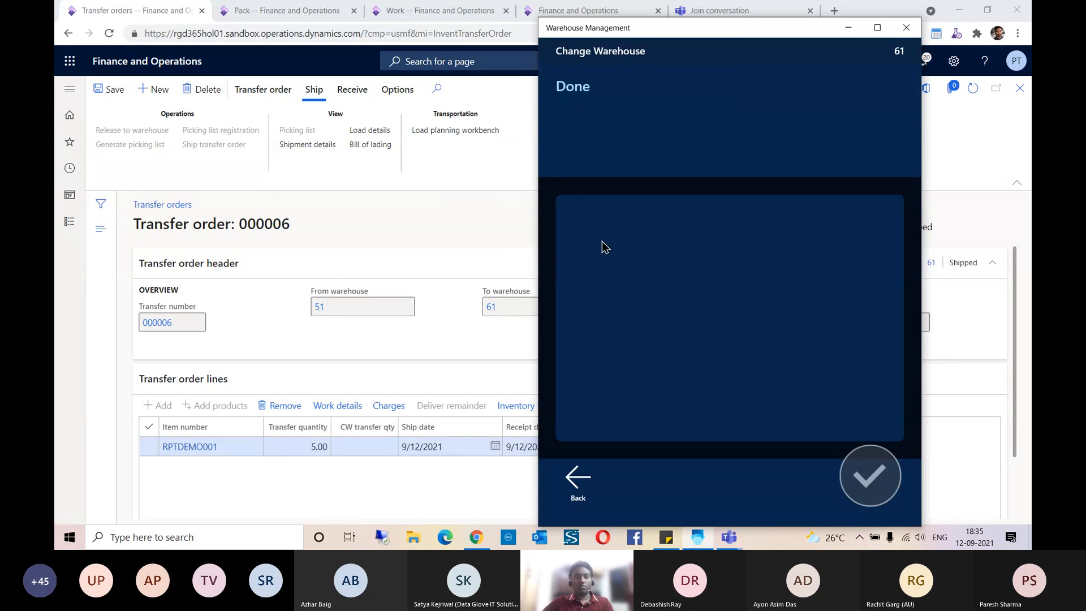
click(577, 475)
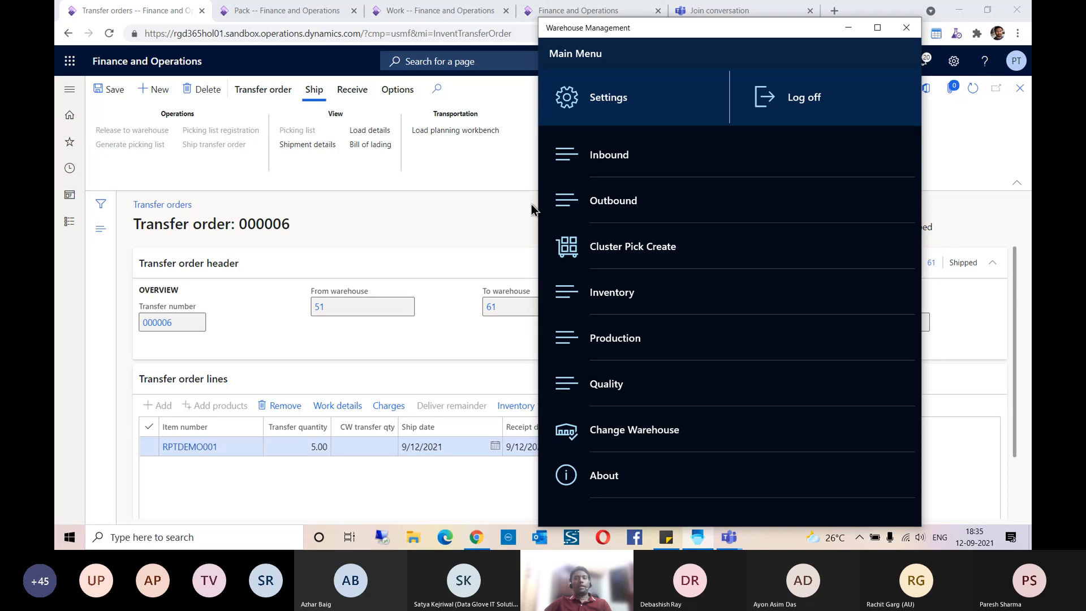
Step: Start Transfer receive LP, and copy the target license plate ID from the work details of the RPTDEMO001 line on transfer order 000006
click(622, 156)
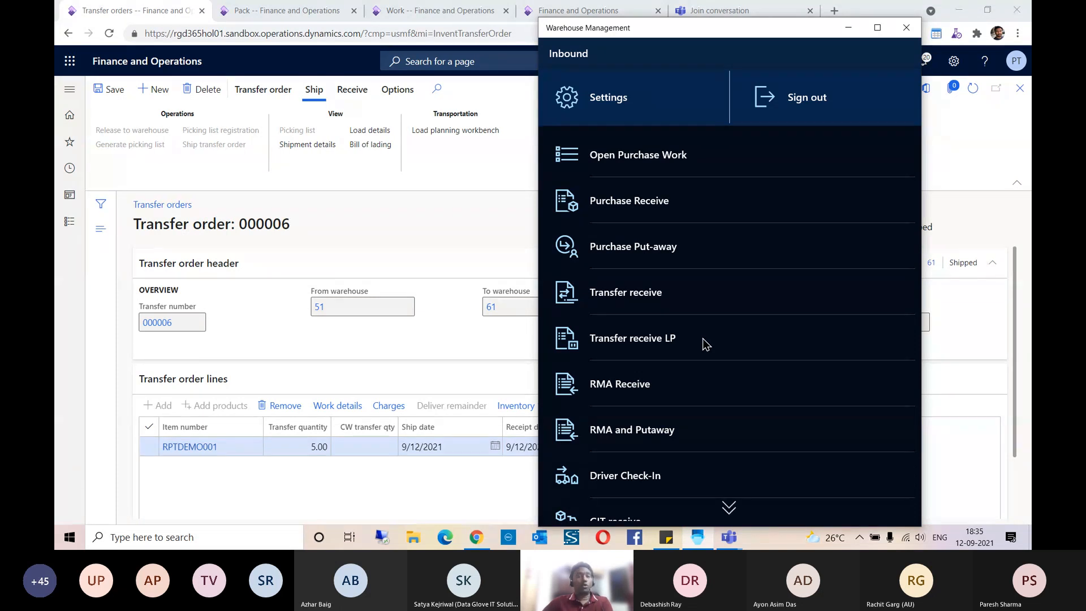
click(650, 341)
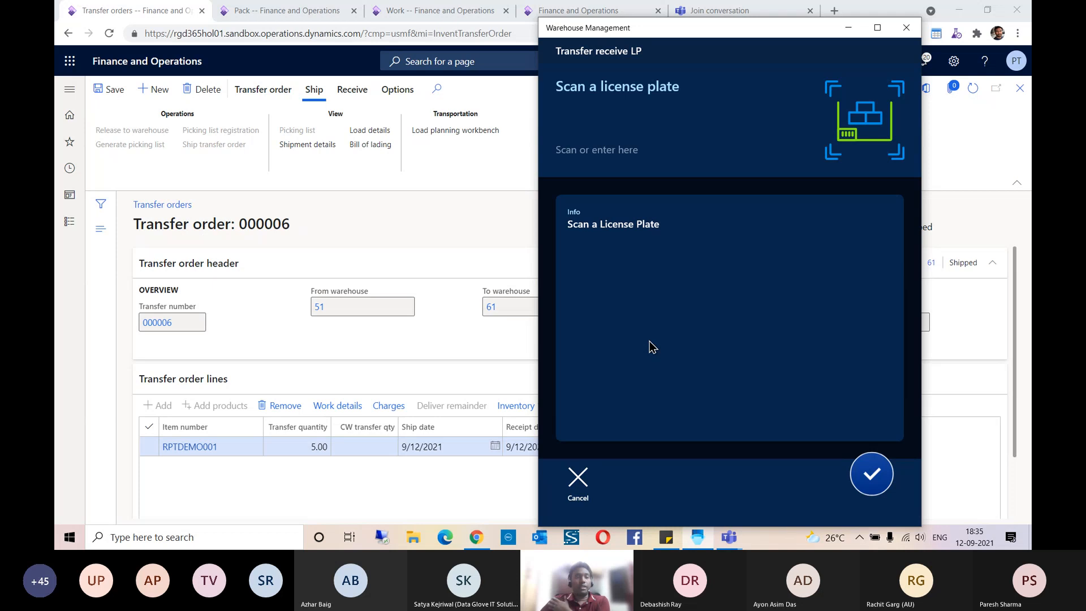
click(400, 215)
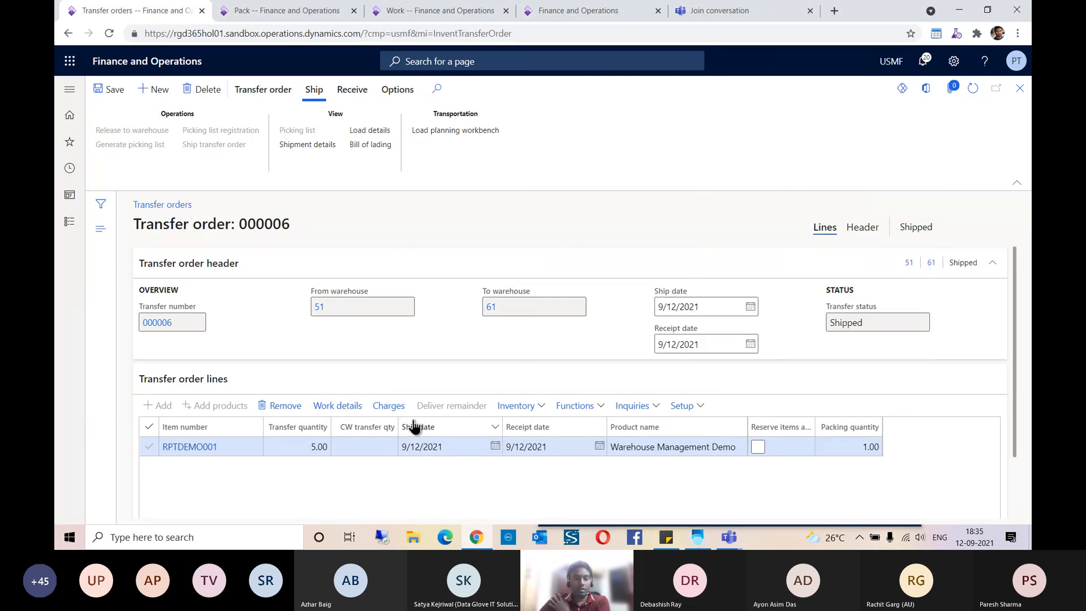
click(338, 405)
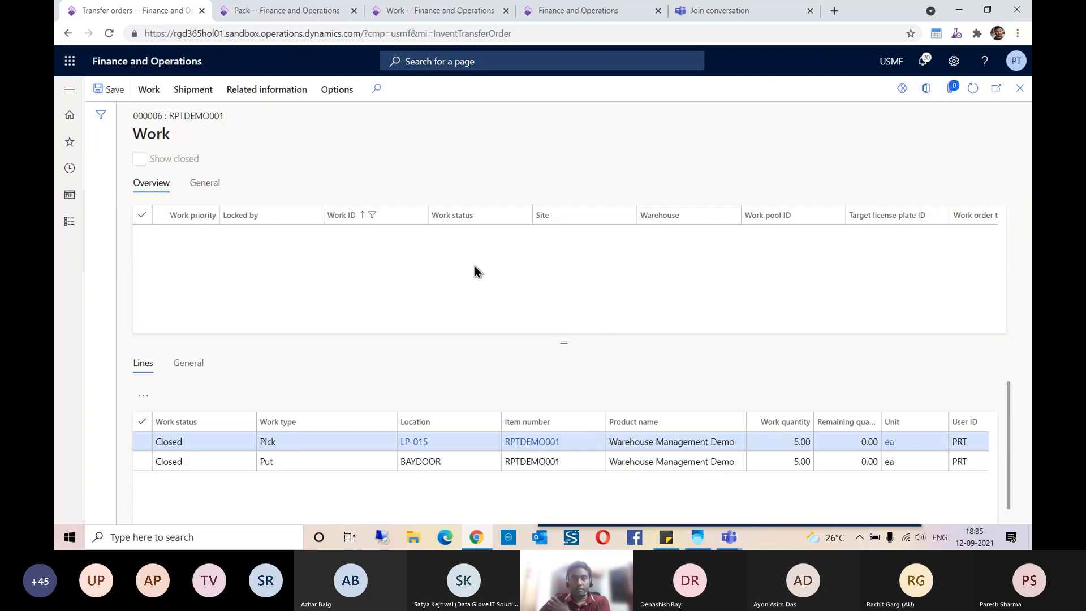
drag(905, 235, 850, 241)
key(ctrl+c)
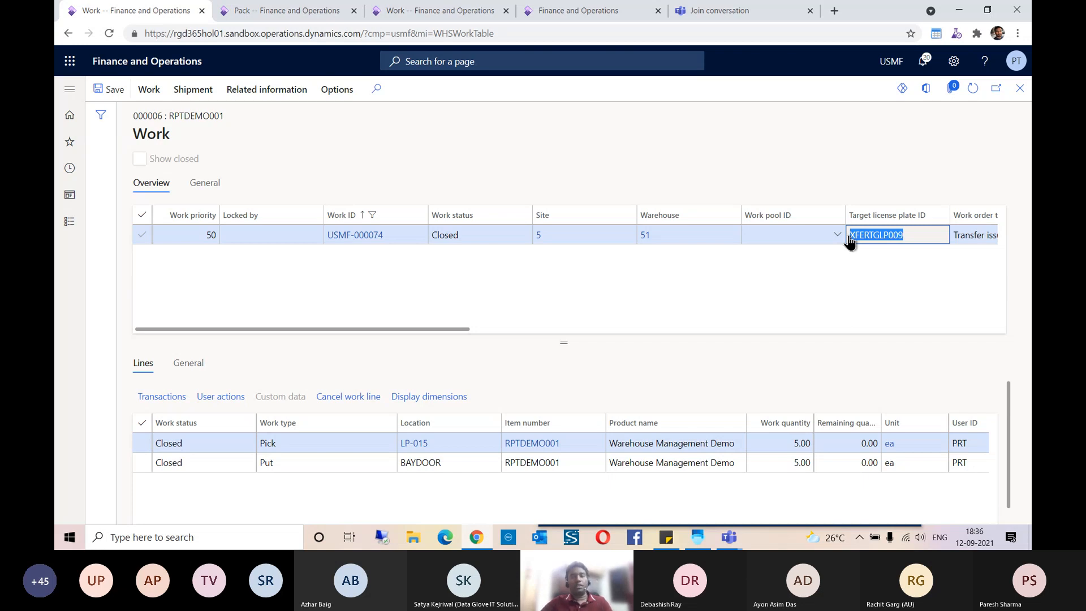
Step: In the Warehouse Management app, receive license plate XFERTGLP009 with 5 ea of RPTDEMO001 and put it away to location 01A01R1S1B
key(alt+Tab)
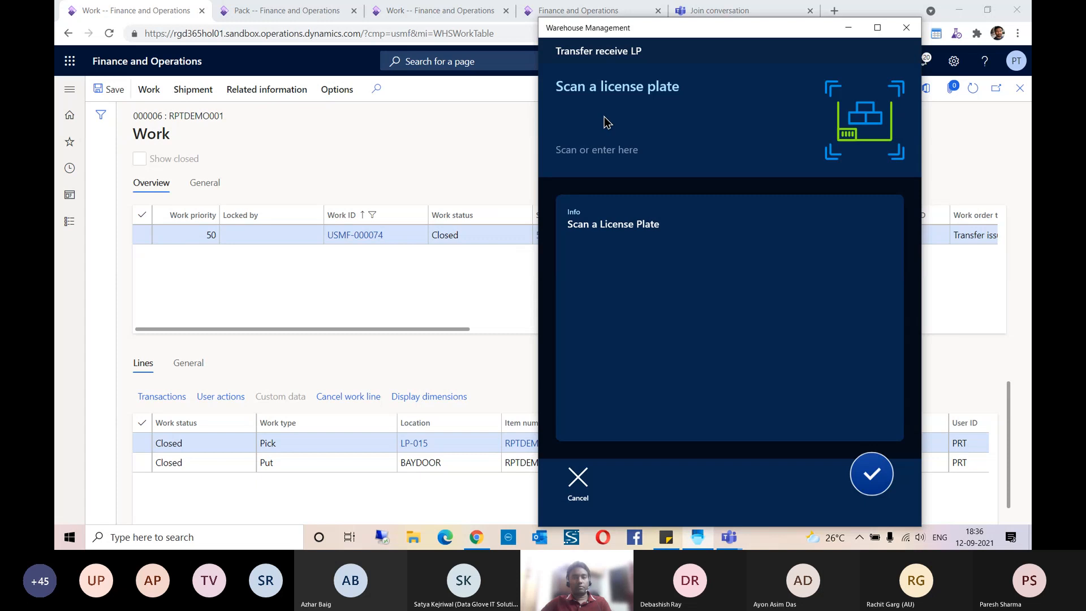
click(604, 116)
key(ctrl+v)
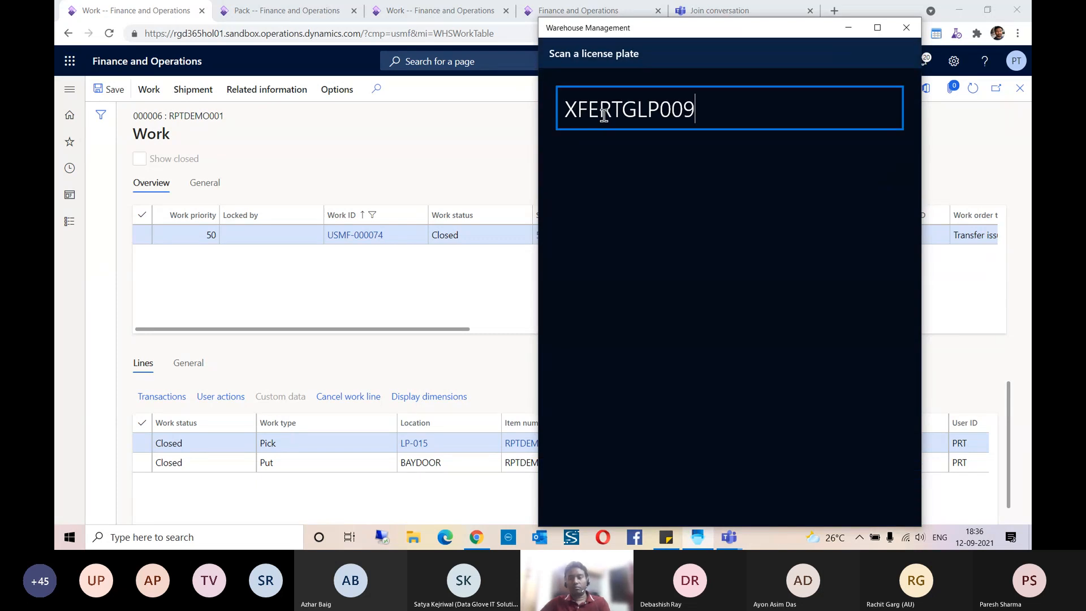
key(Return)
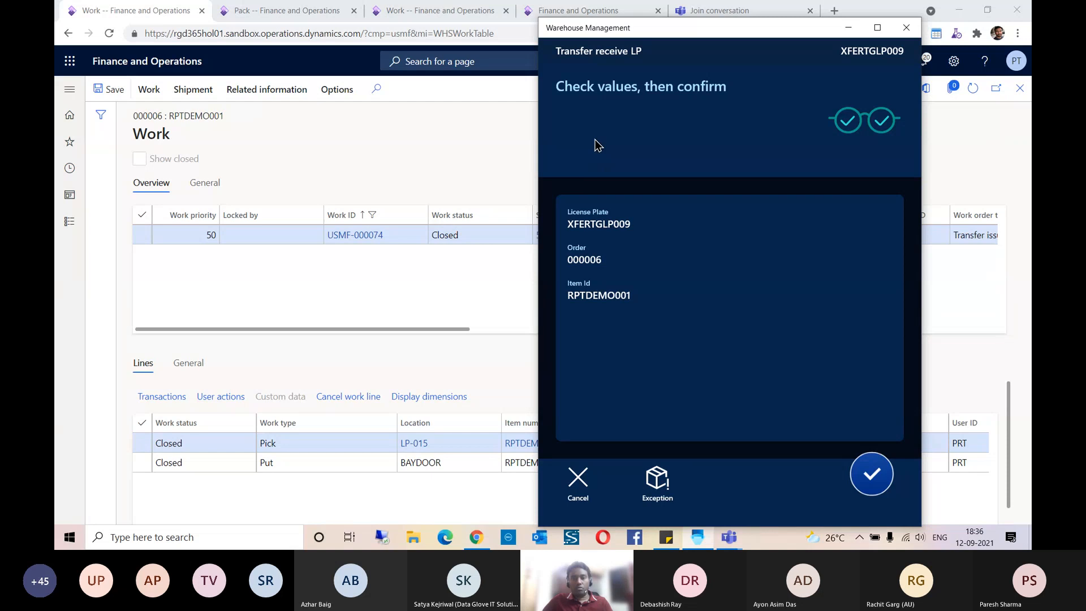
click(904, 477)
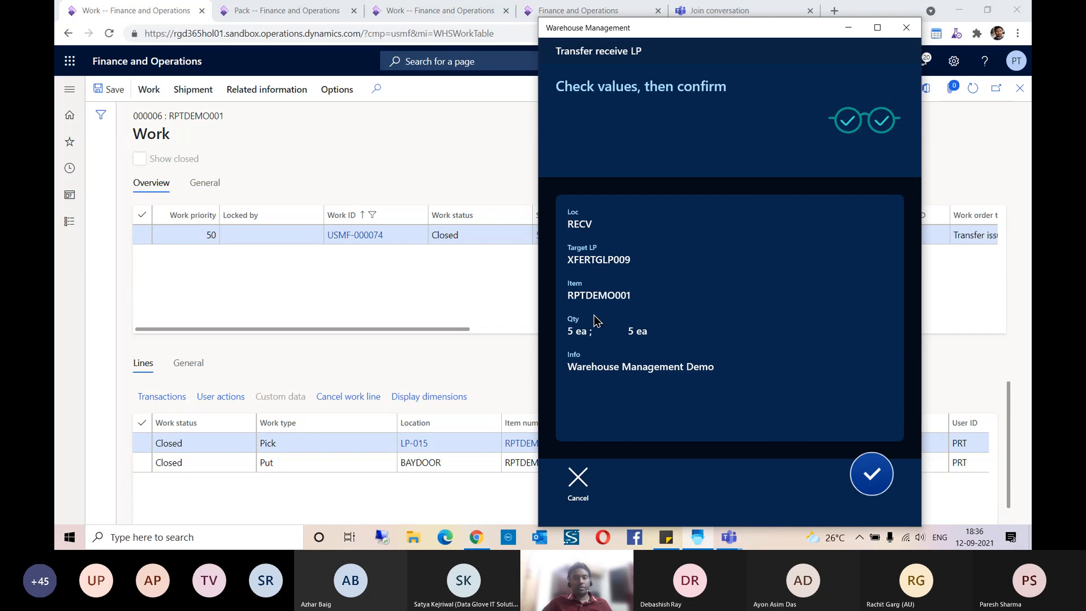
click(872, 475)
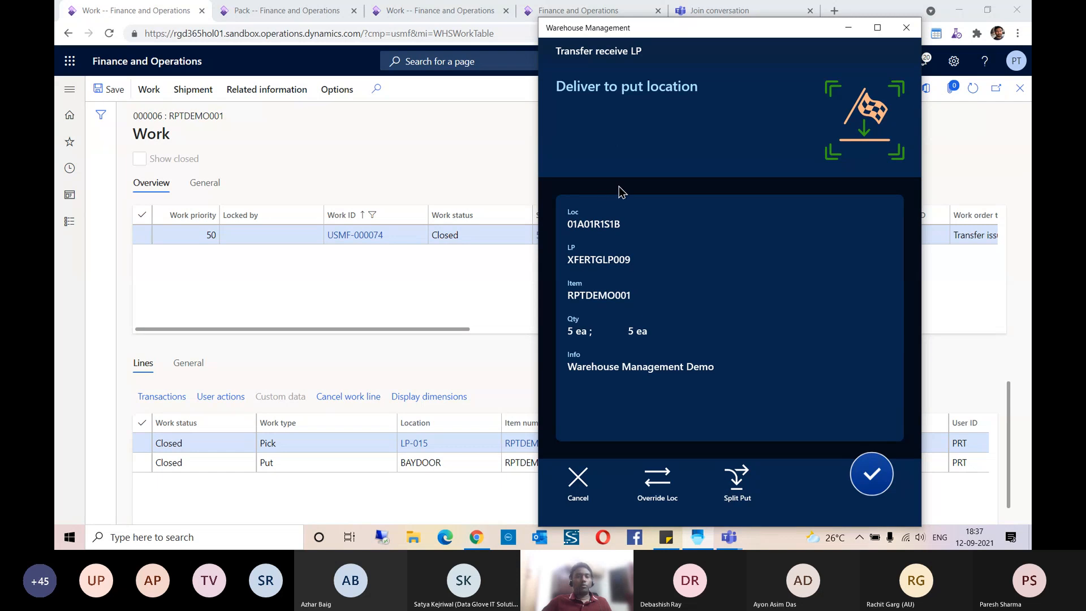
click(870, 471)
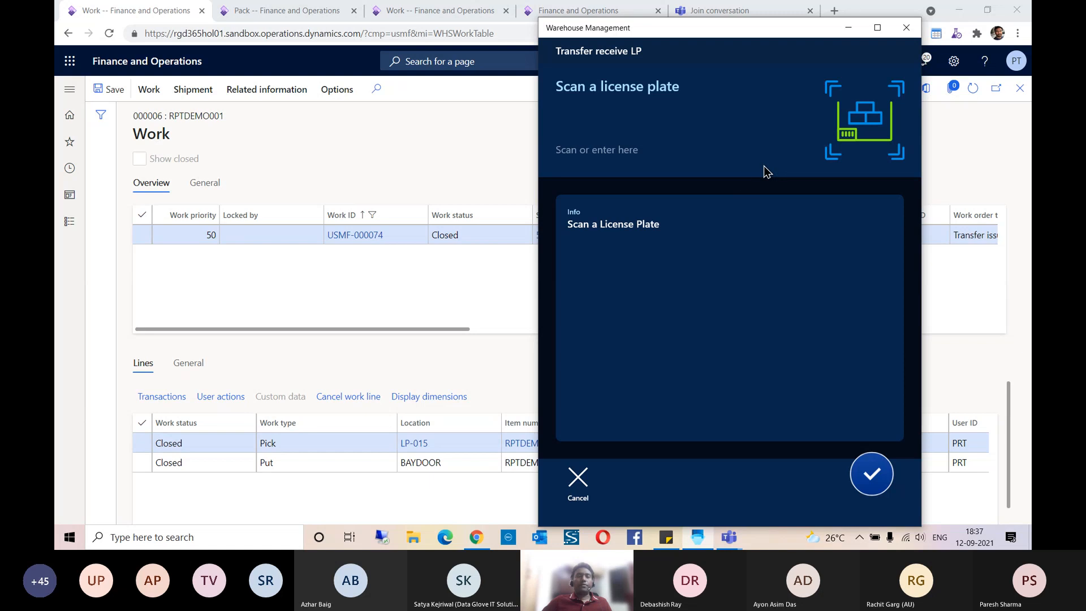
Step: Switch to the browser and close the work details to return to transfer order 000006
click(490, 289)
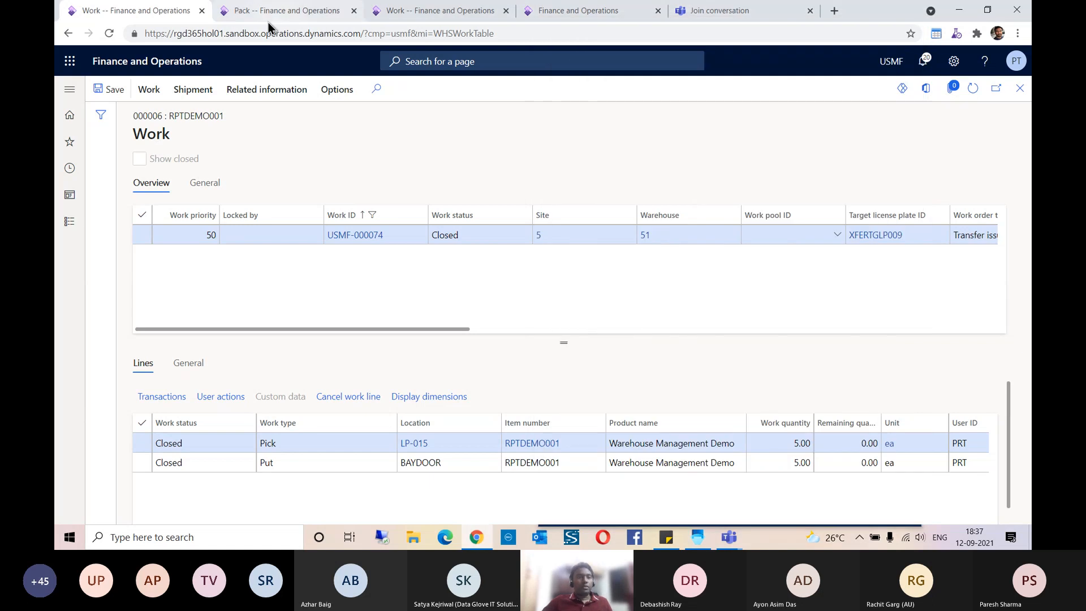
click(1020, 88)
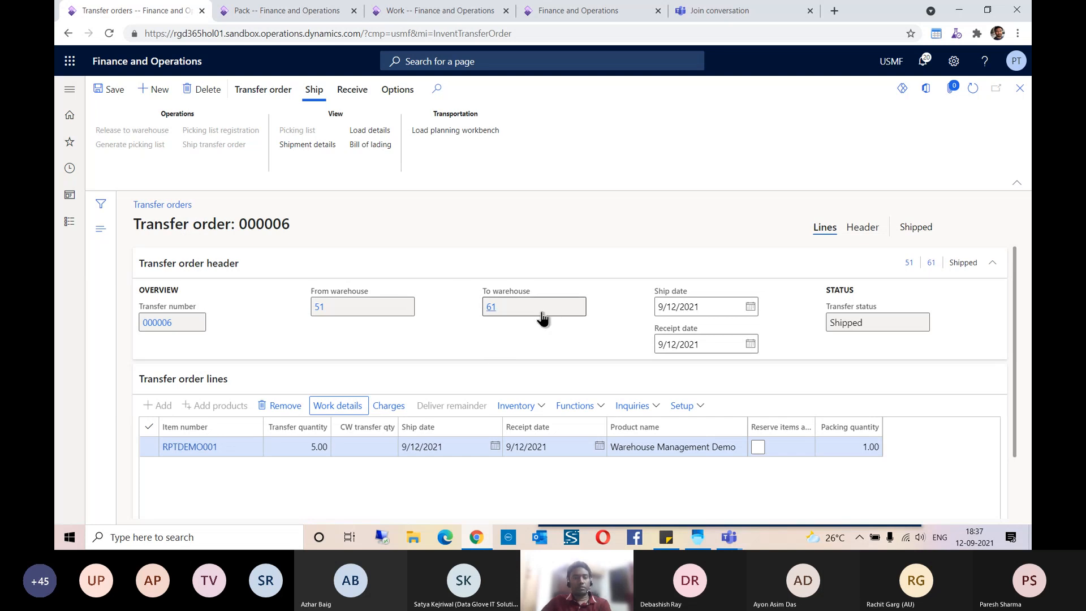
mouse_move(542, 318)
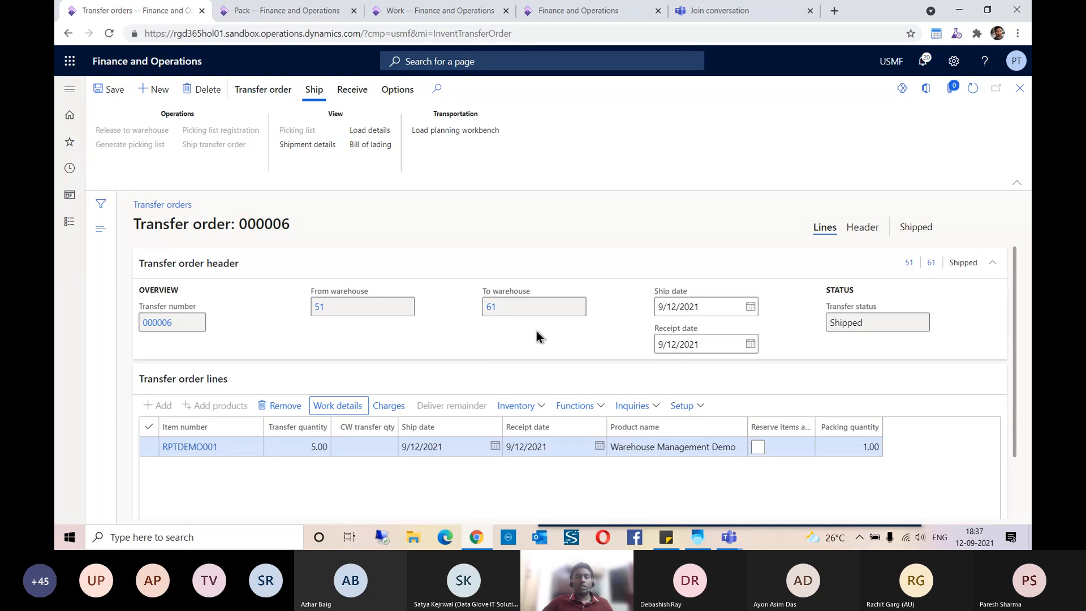
Step: Switch to the Warehouse Management app, leave the license plate receiving and change the working warehouse
click(696, 536)
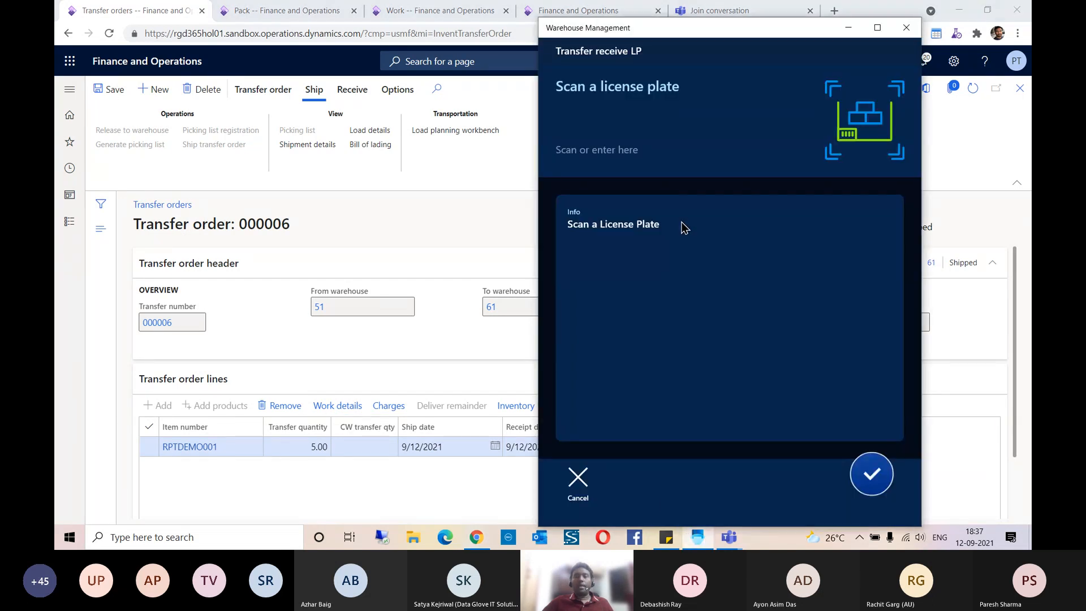
click(578, 485)
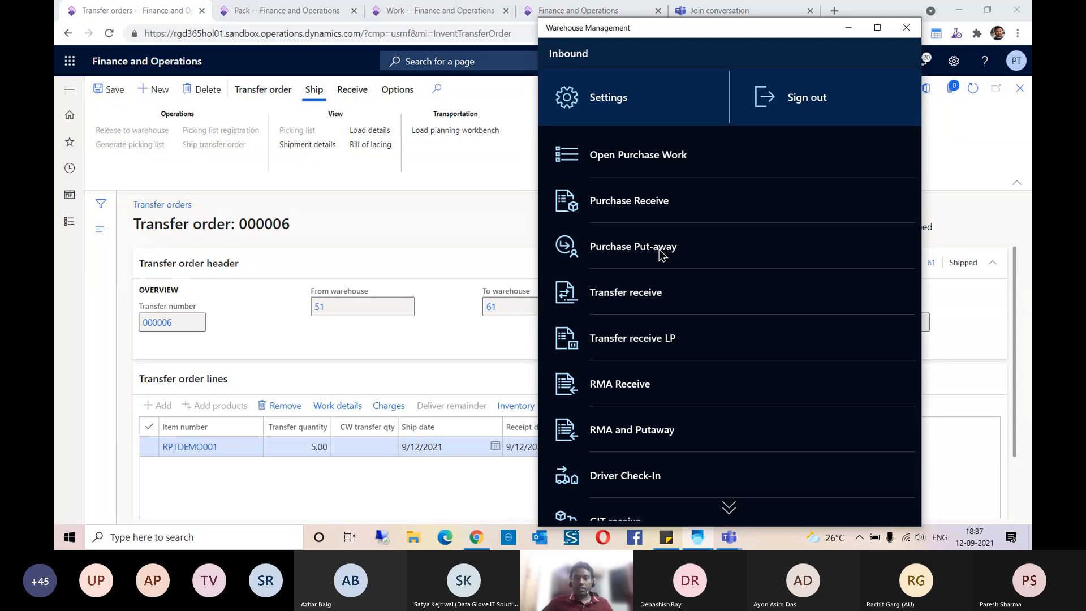
scroll(662, 255, down, 3)
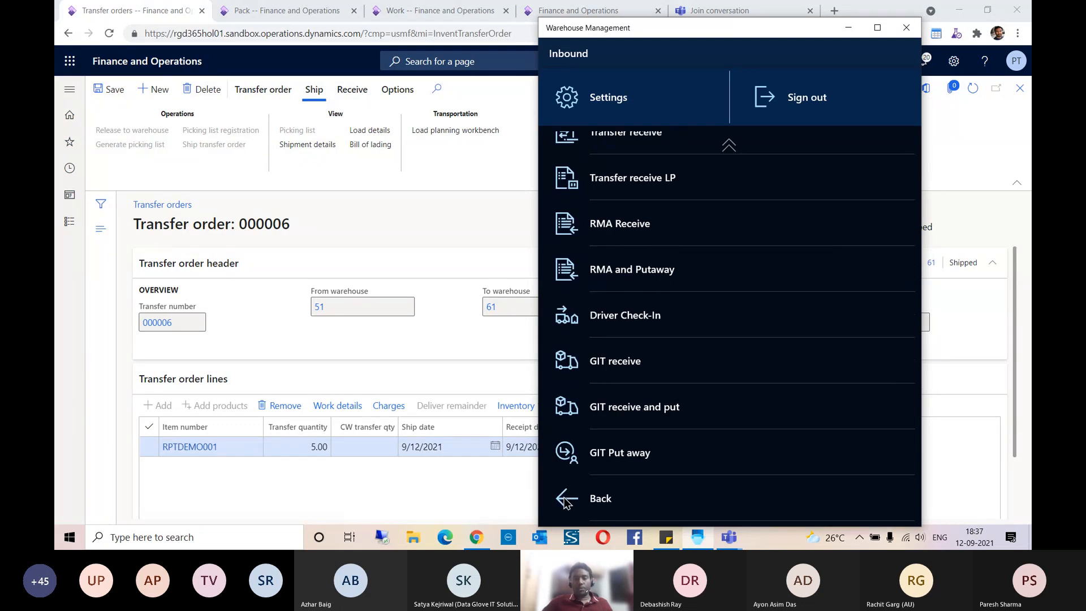
click(585, 496)
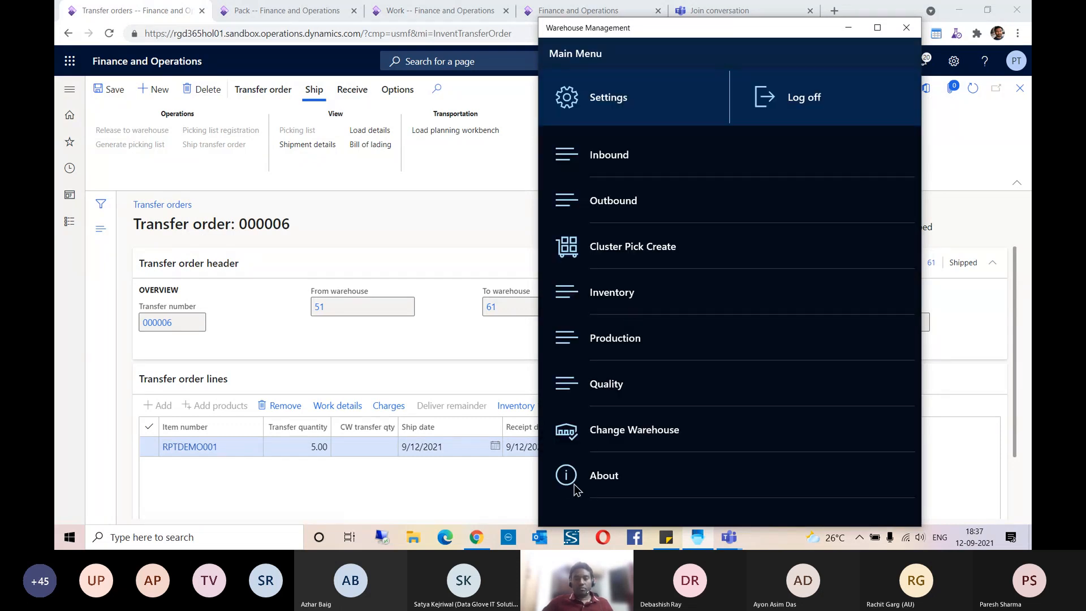
click(615, 431)
click(599, 423)
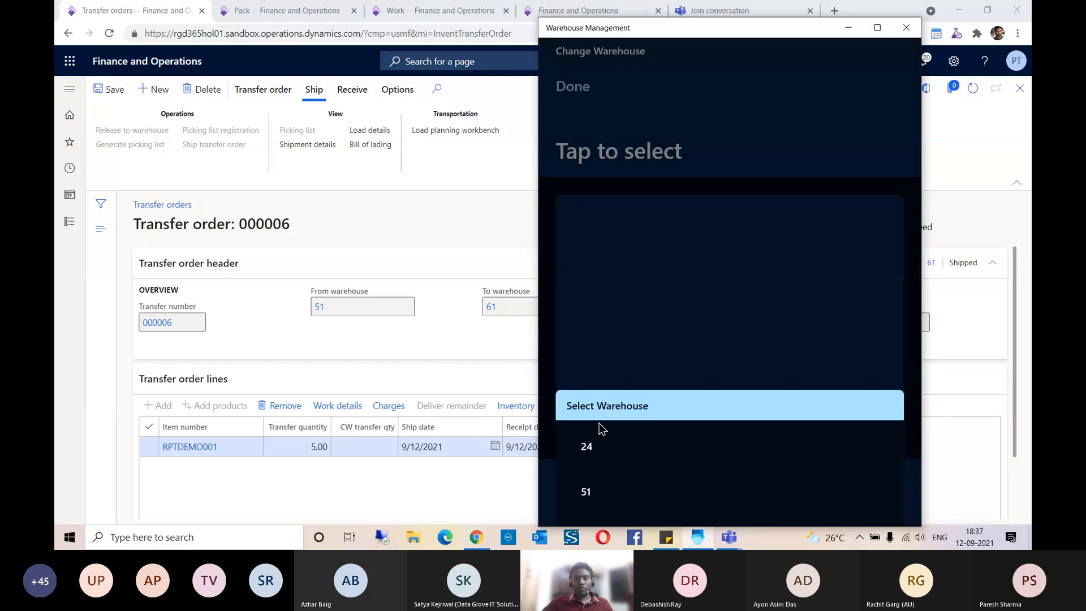
click(572, 477)
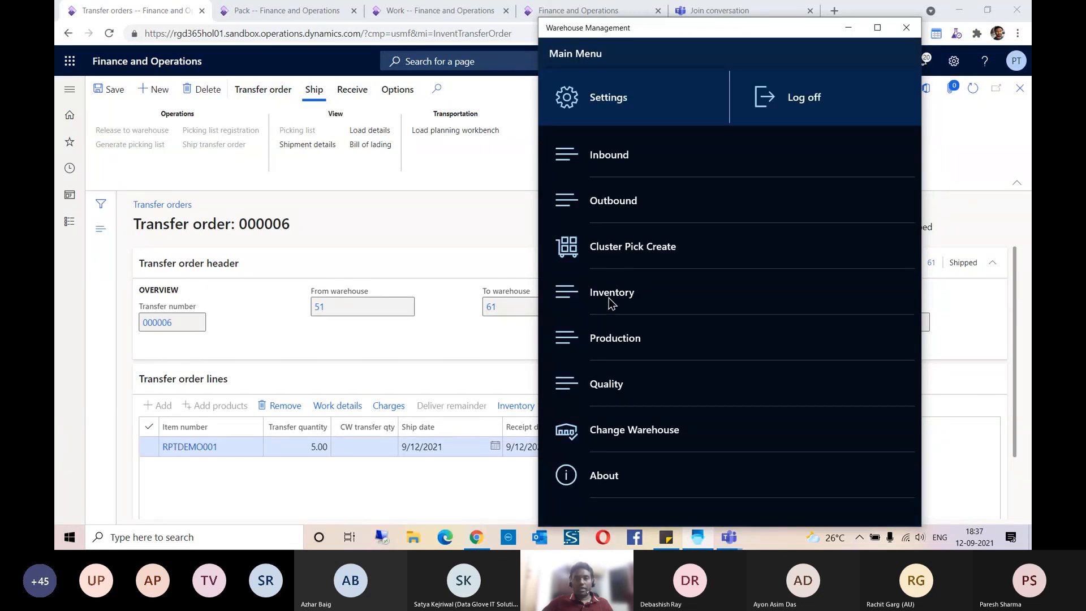
Step: Start an LP Inquiry, and switch to the browser to open the favorite Released products list
click(610, 294)
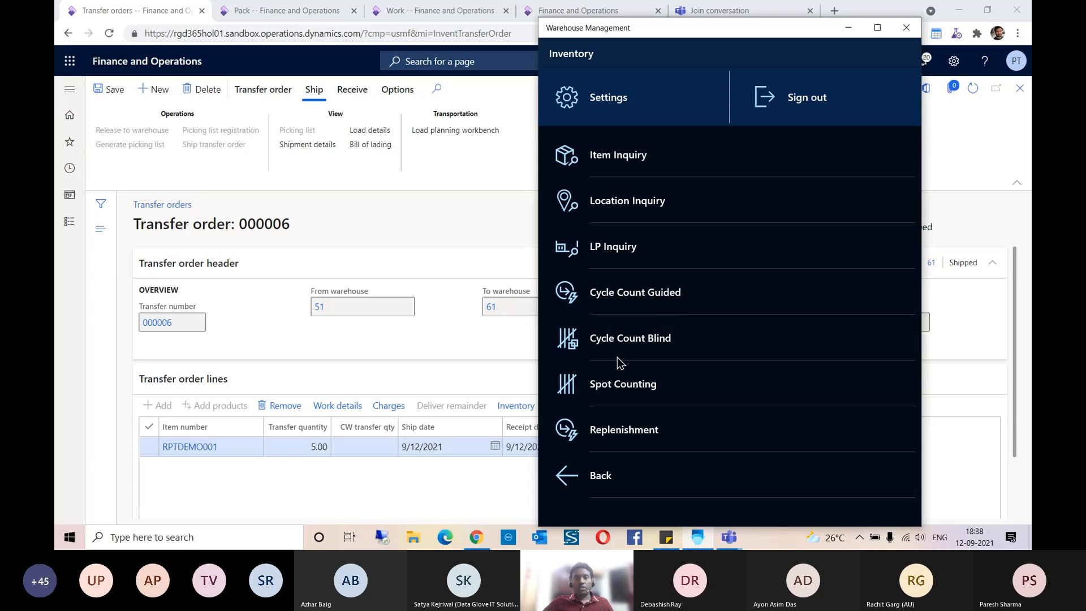
click(613, 252)
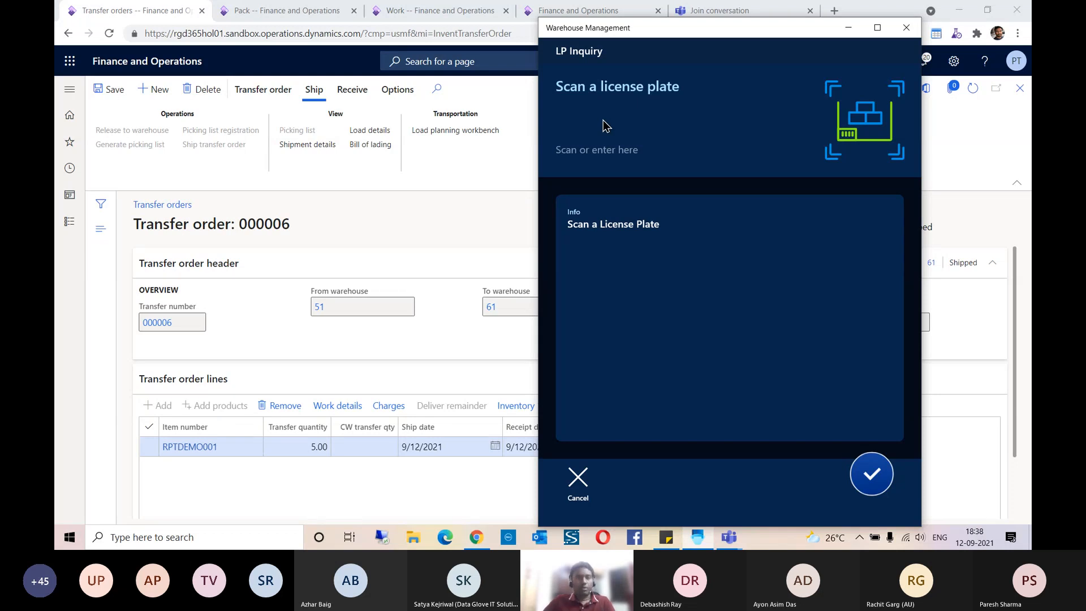
click(342, 221)
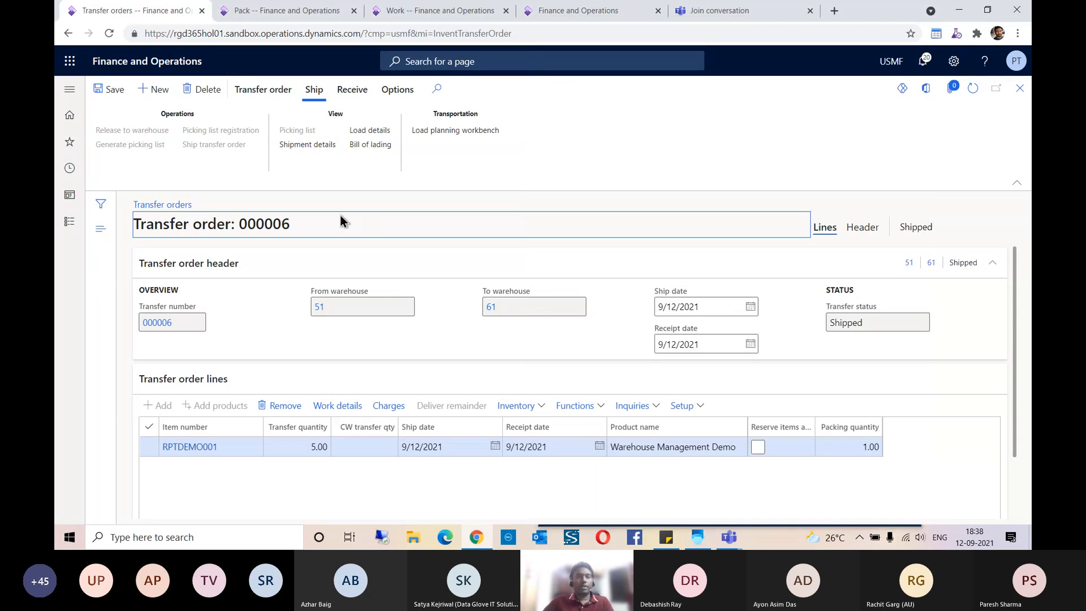
click(280, 13)
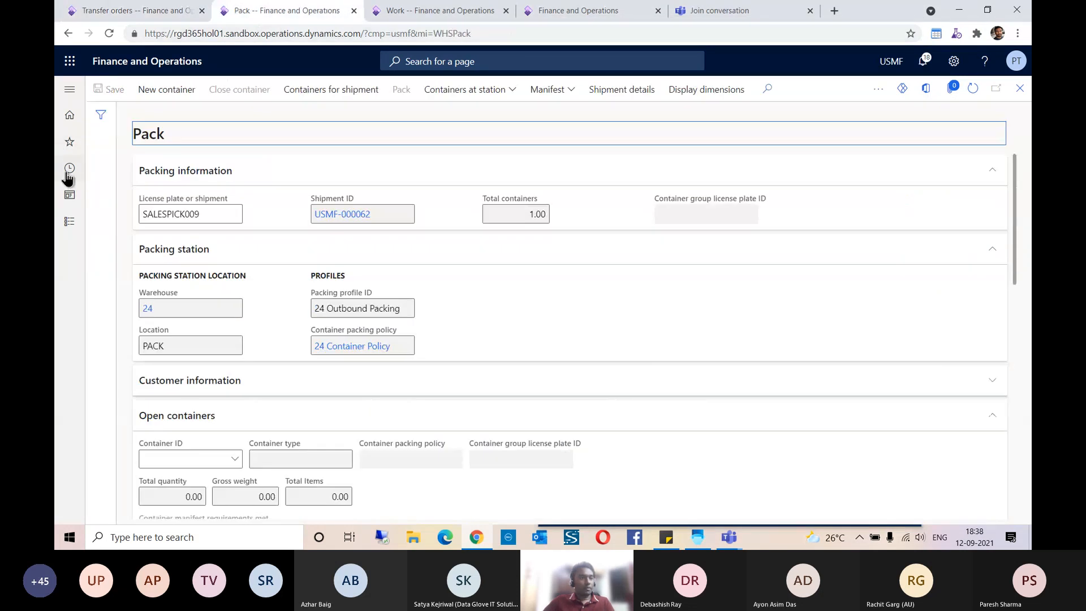
click(70, 142)
scroll(103, 242, down, 3)
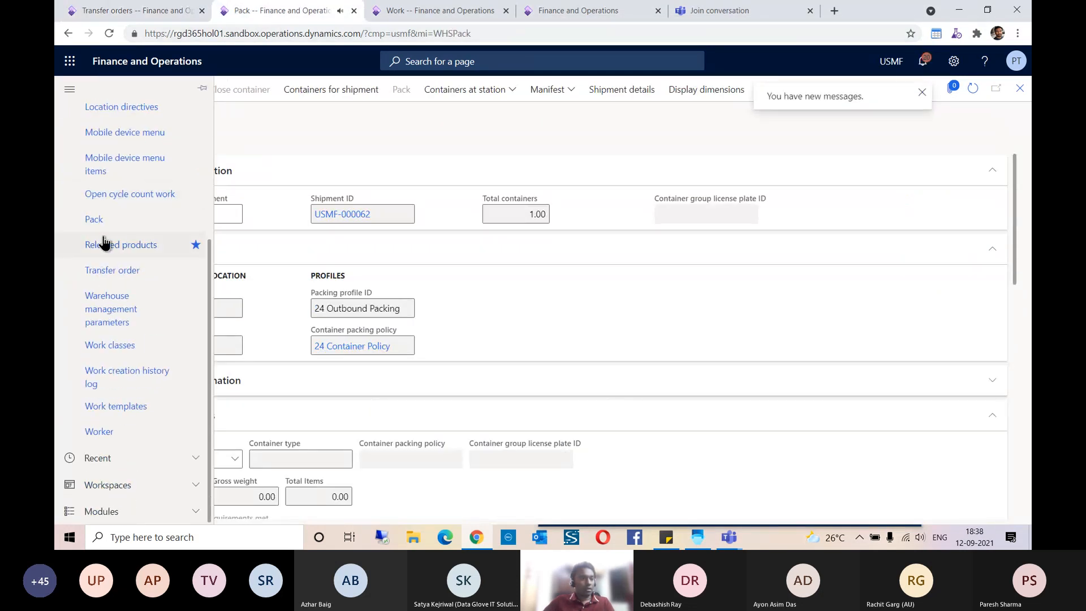
click(103, 243)
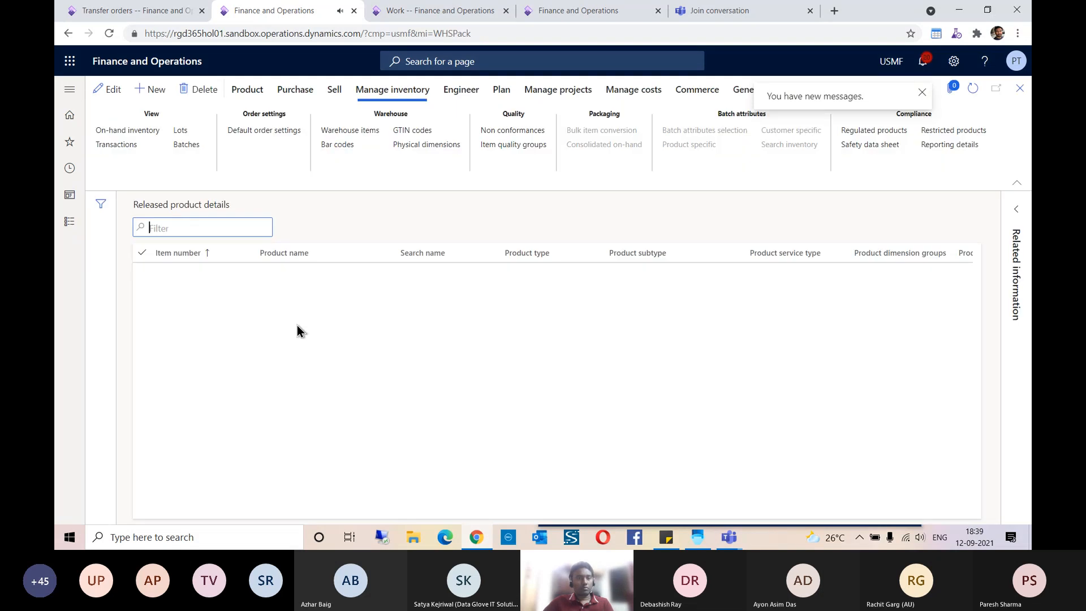
Step: Filter the released products by DEMO, open Demo Product and display its on-hand inventory
click(177, 228)
text(DE)
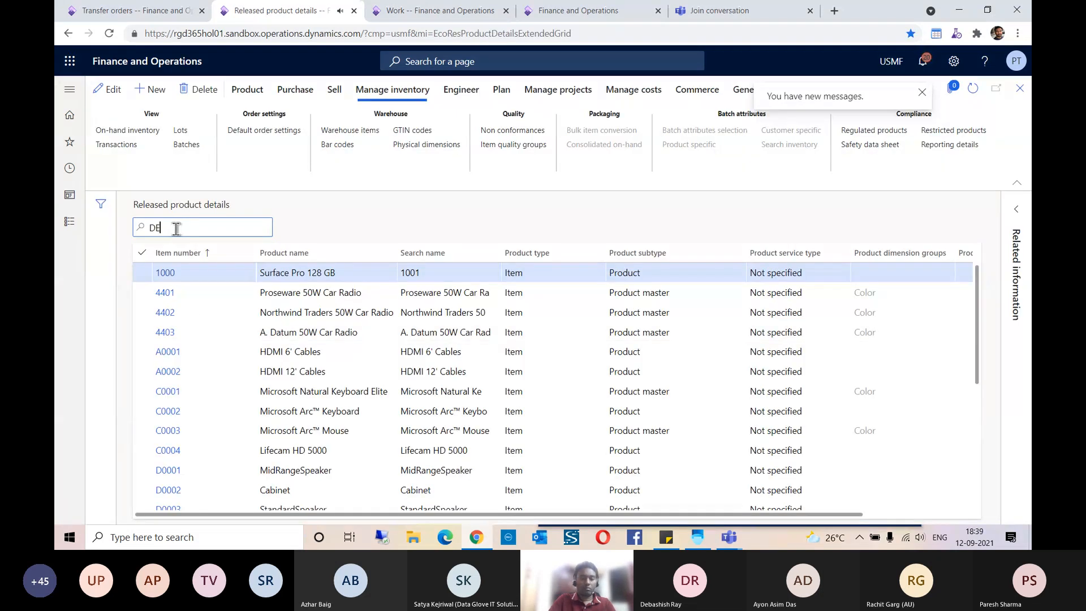
text(MO)
key(Return)
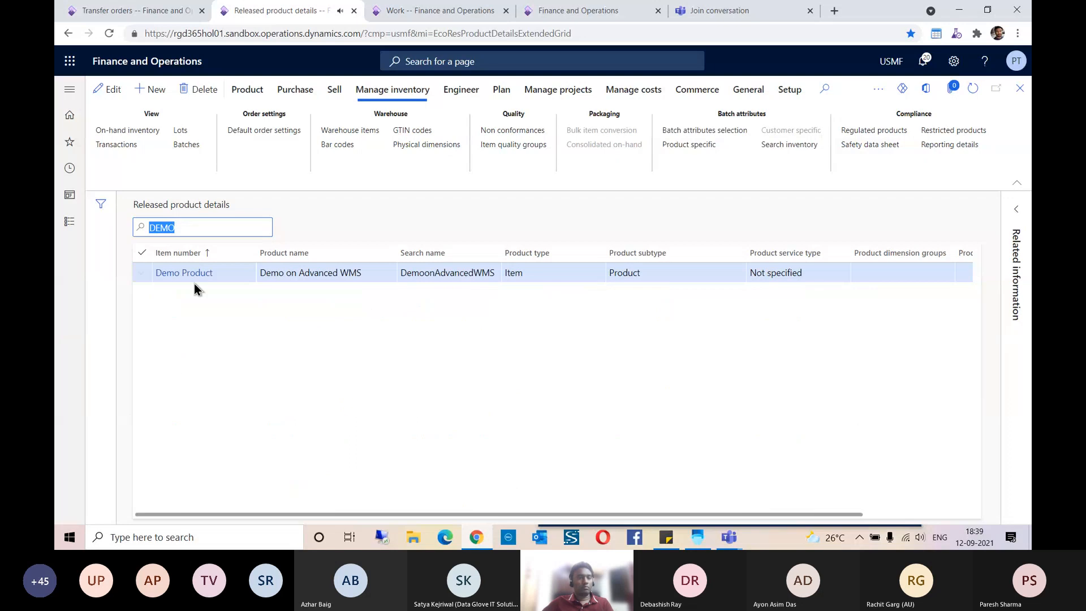
click(190, 271)
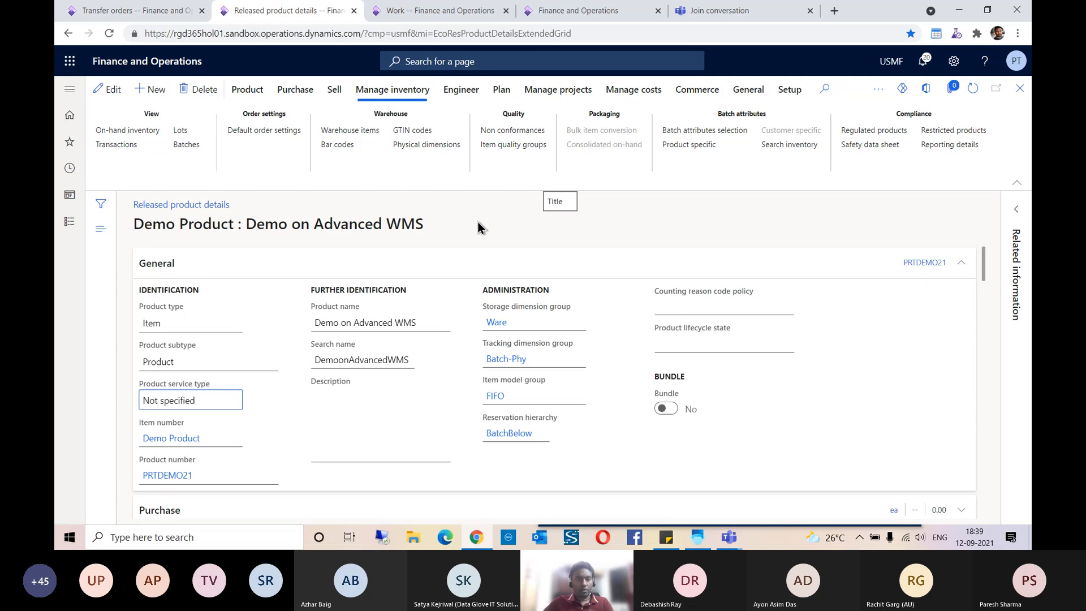
click(135, 132)
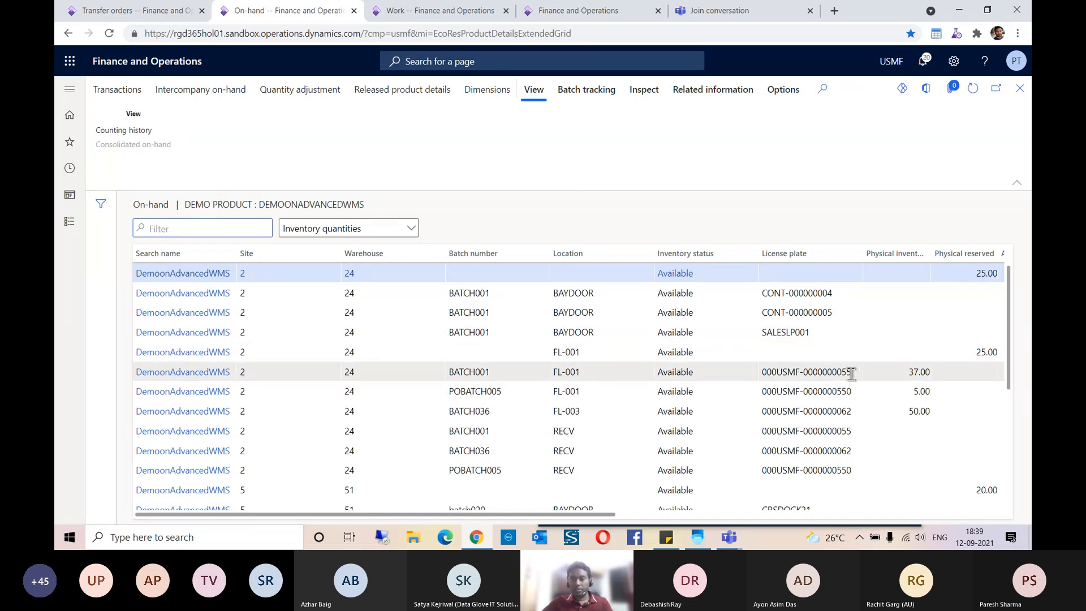
drag(853, 372, 760, 373)
key(ctrl+c)
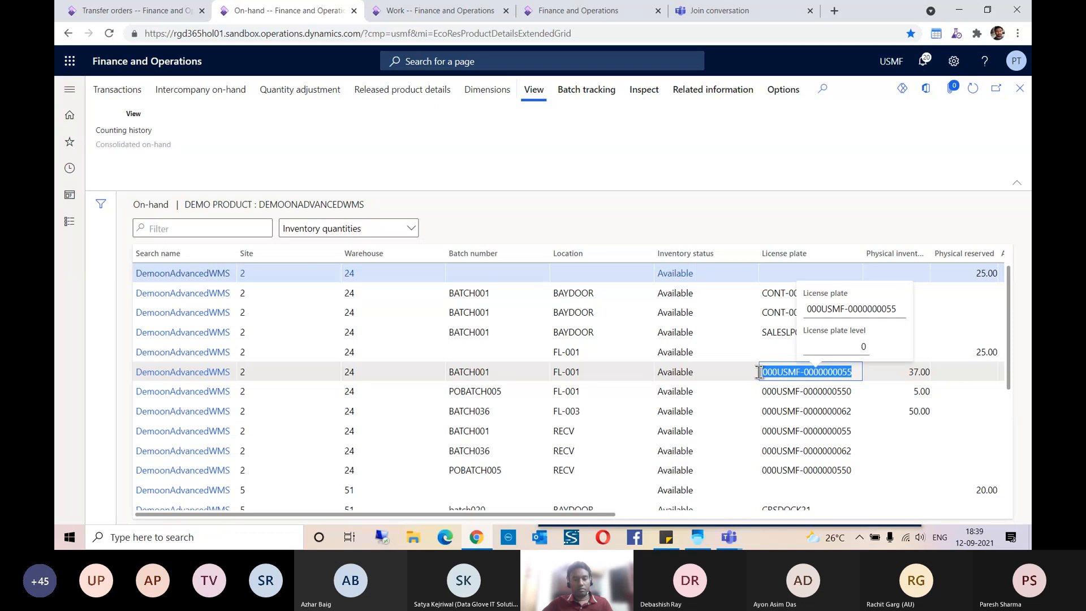
click(698, 537)
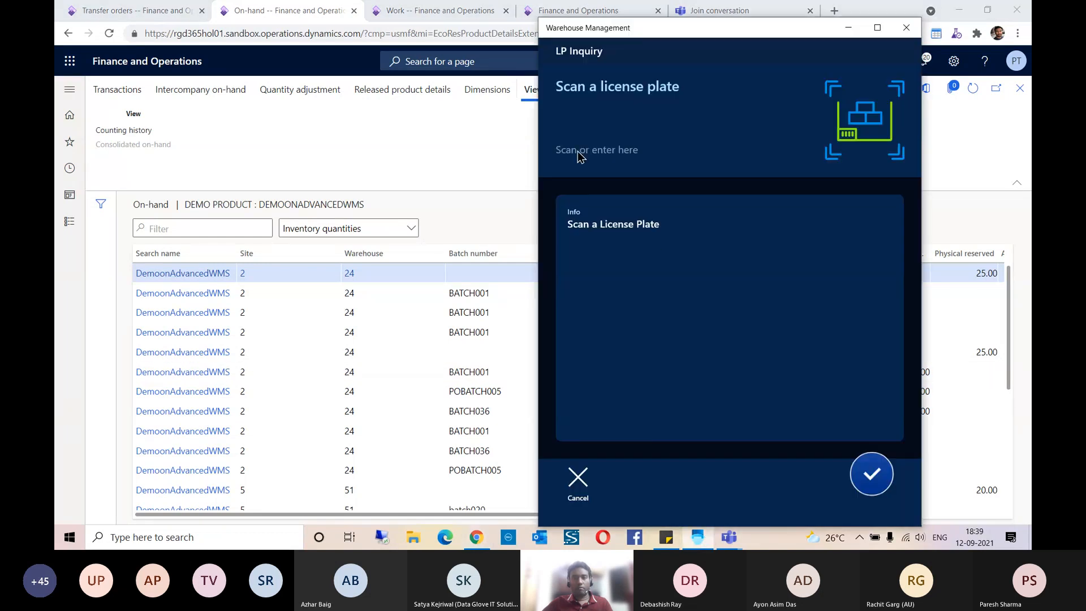
key(ctrl+v)
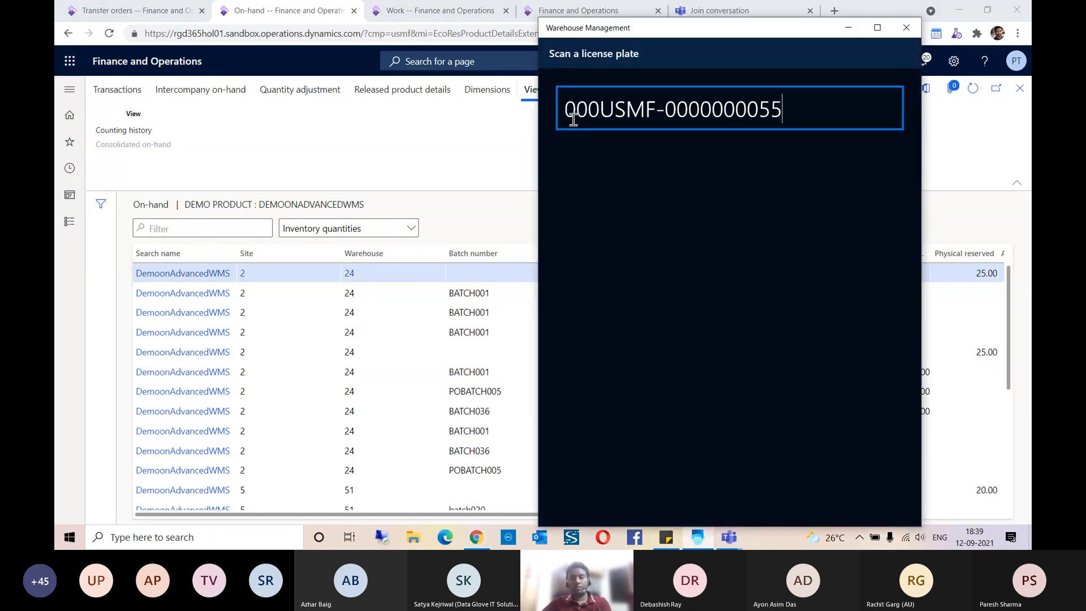
key(Return)
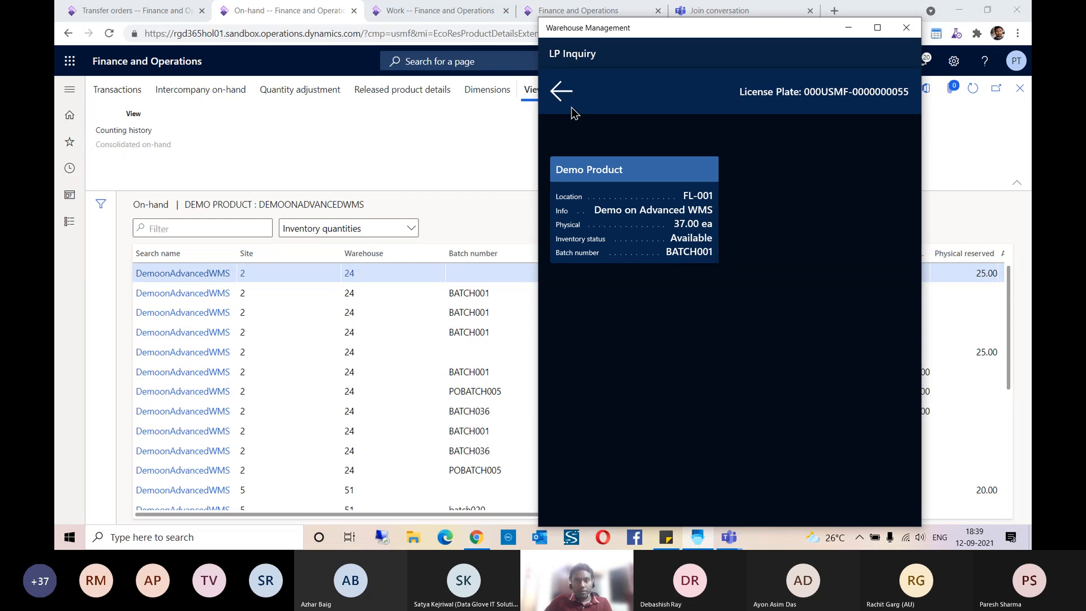
click(559, 92)
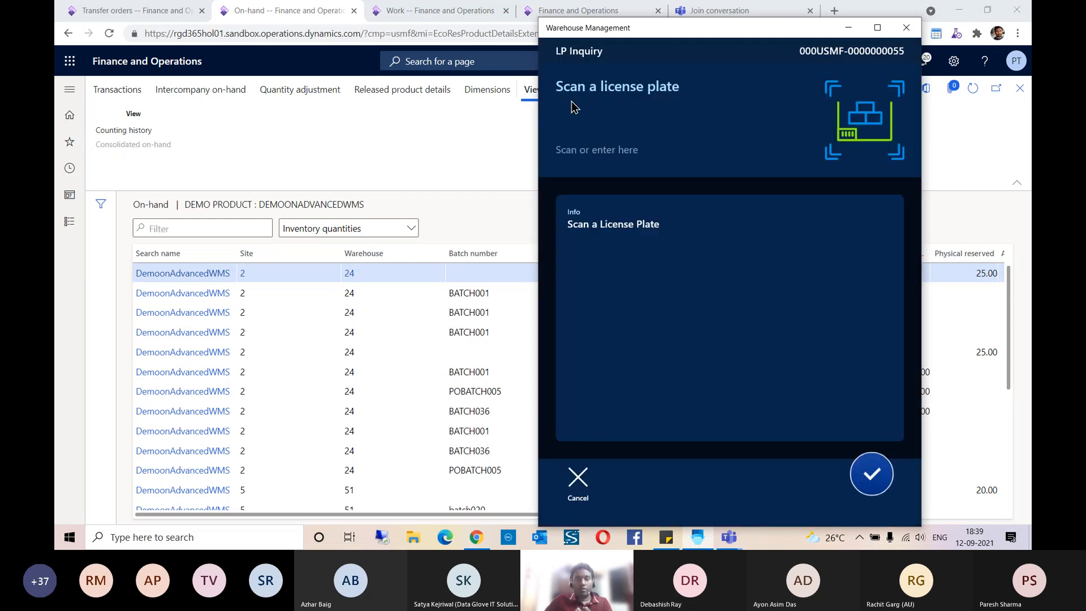
Step: Leave LP Inquiry, look up the license plates and items stored at location FL-001 with Location Inquiry, and return to the Inventory menu
click(578, 480)
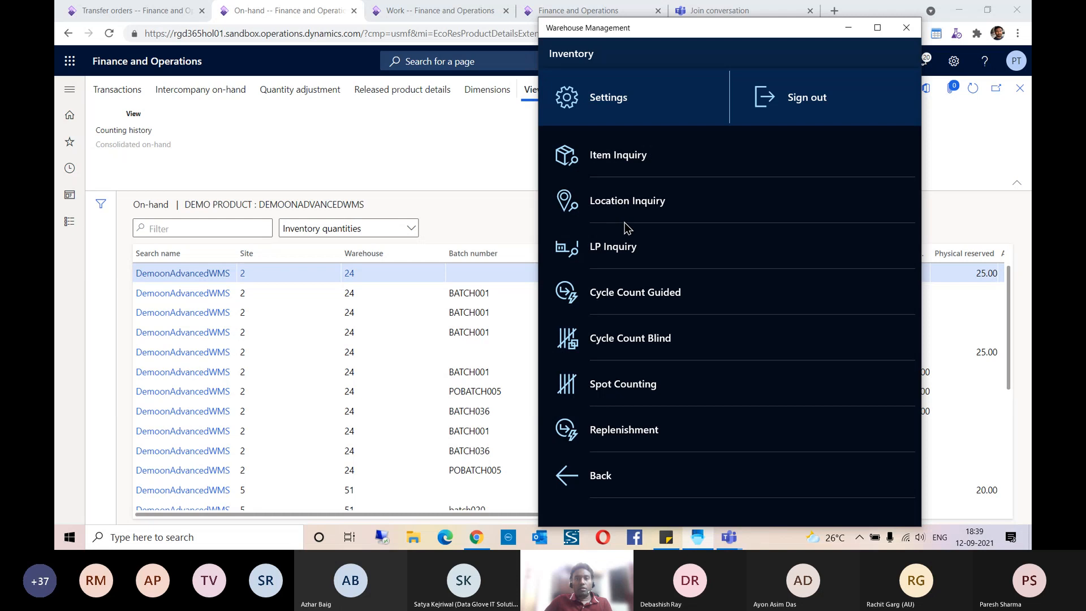
click(626, 210)
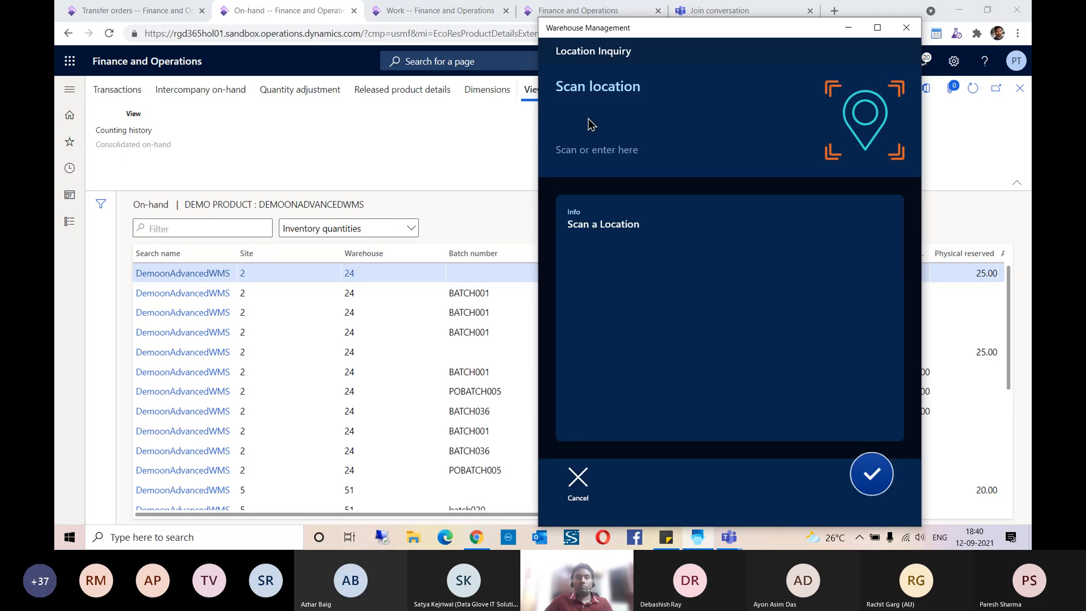
click(590, 122)
text(FL-001)
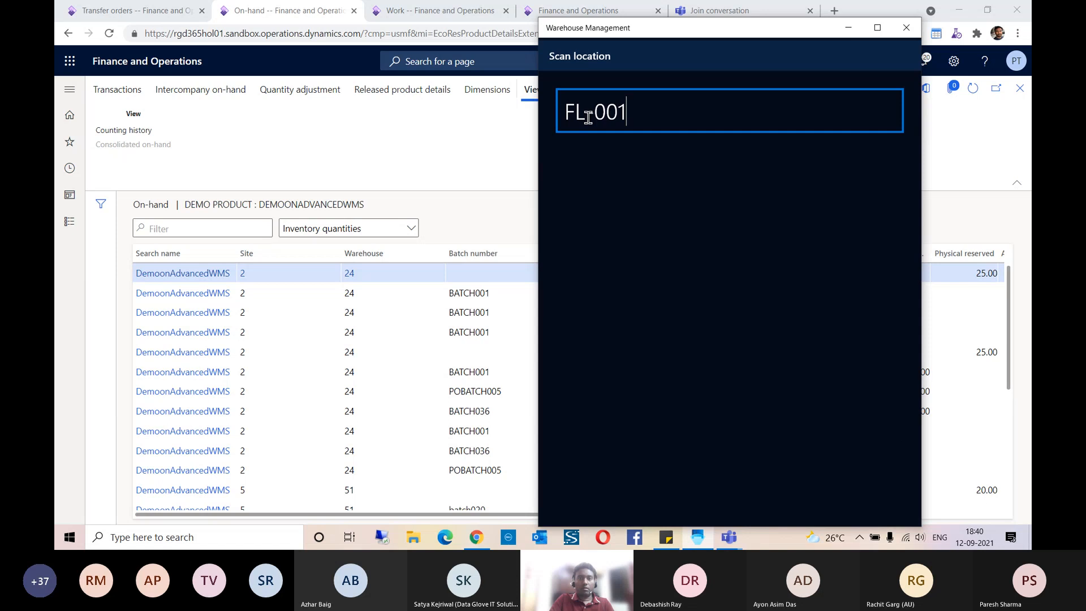
key(Return)
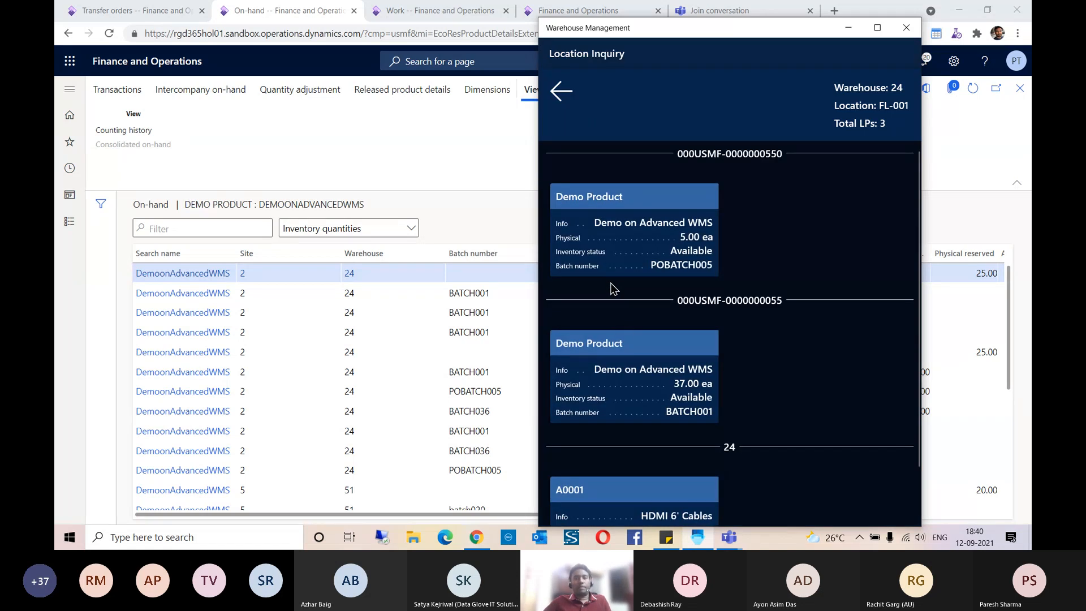
scroll(626, 324, down, 1)
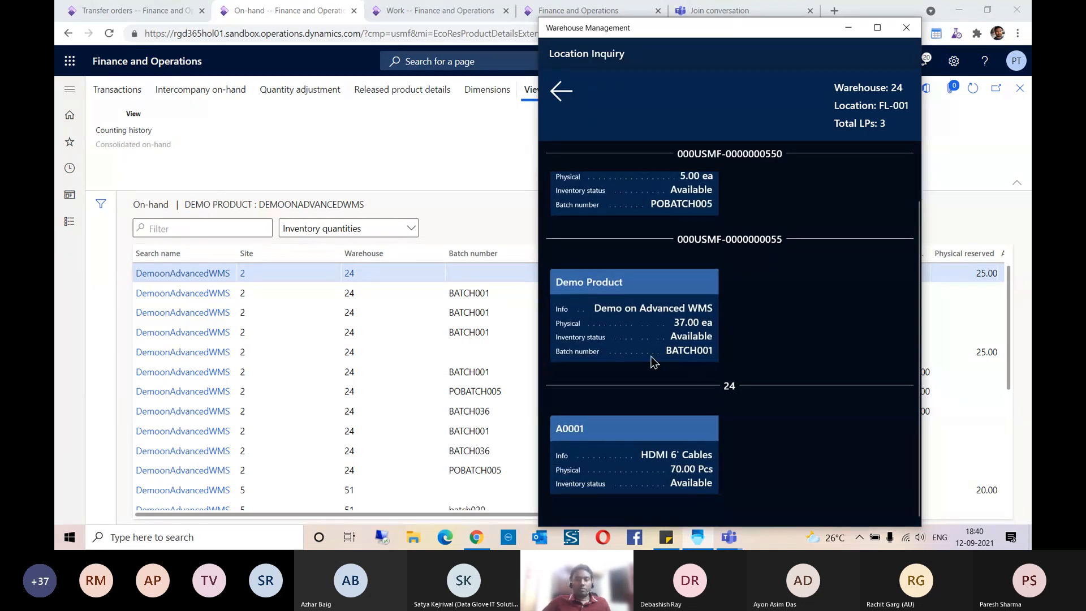
scroll(654, 362, up, 1)
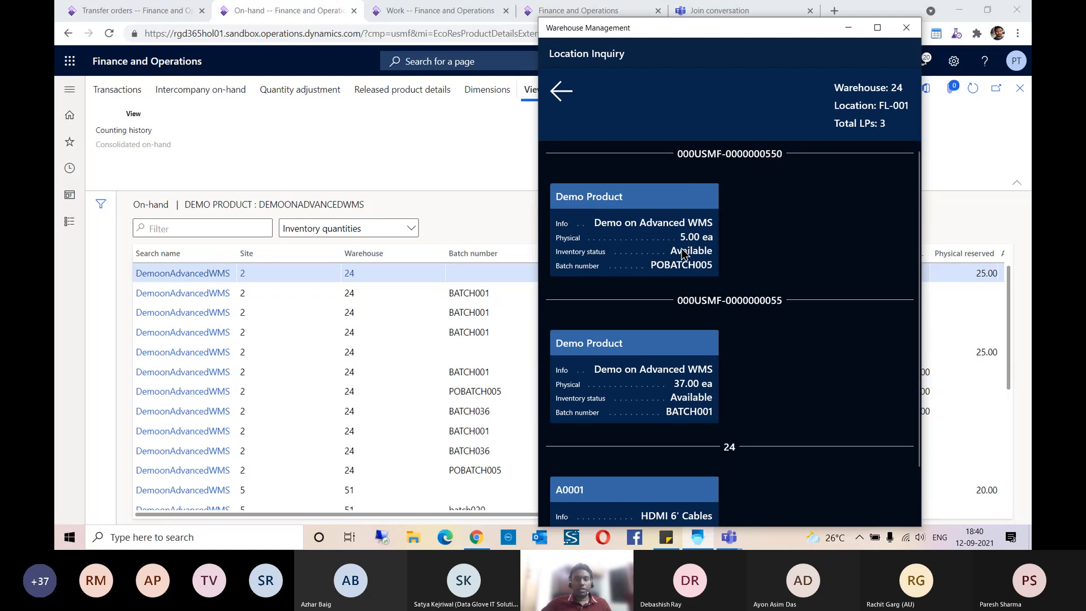
scroll(677, 273, down, 1)
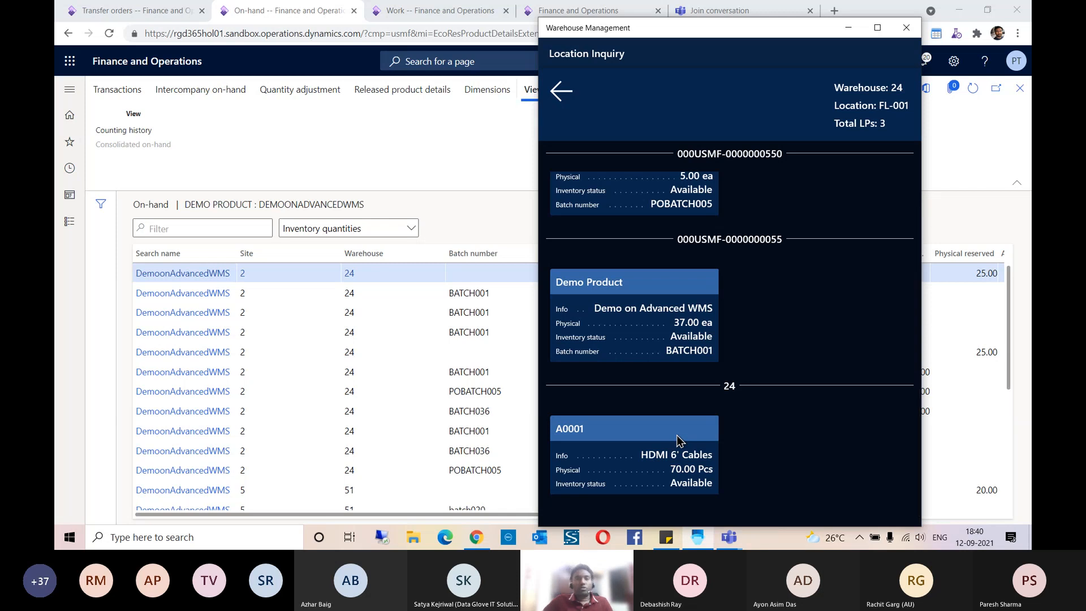
click(561, 92)
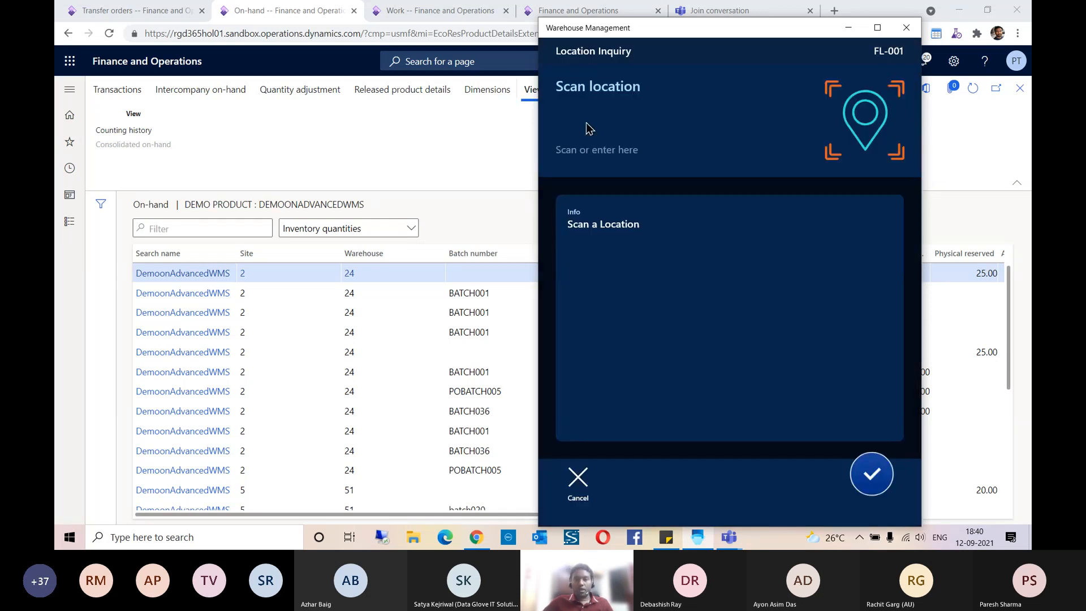
click(578, 481)
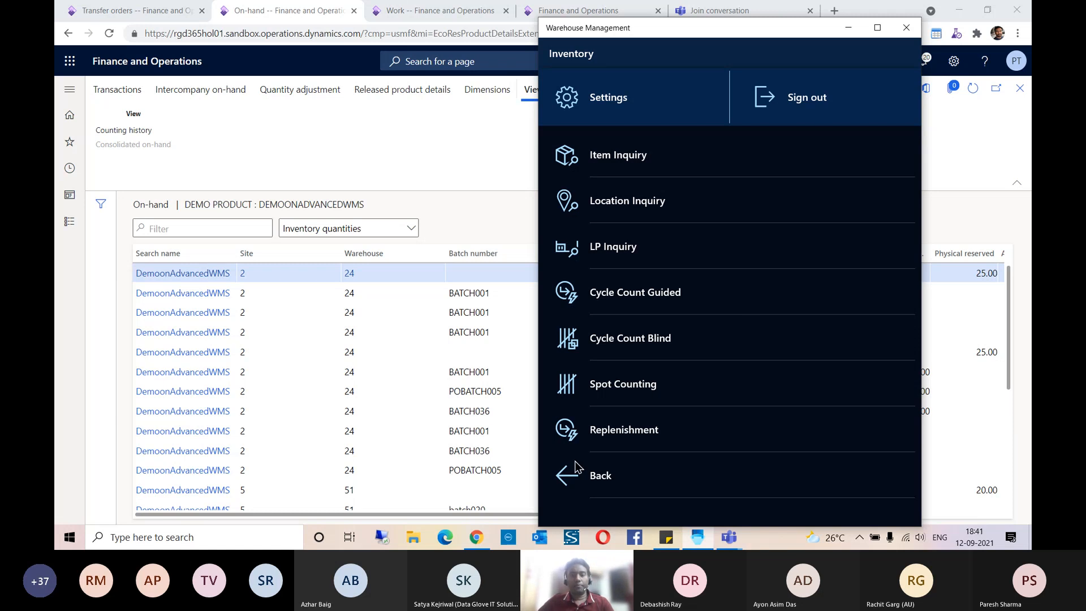
Step: Return to the main menu and minimize the Warehouse Management app, and switch to Microsoft Teams to stop sharing the screen
click(565, 479)
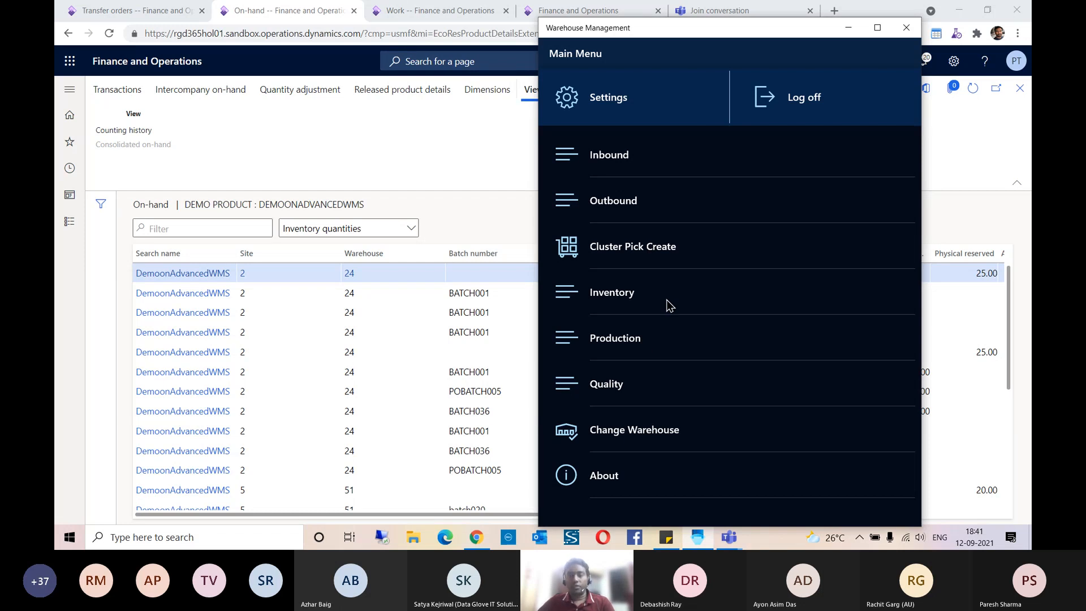
click(848, 27)
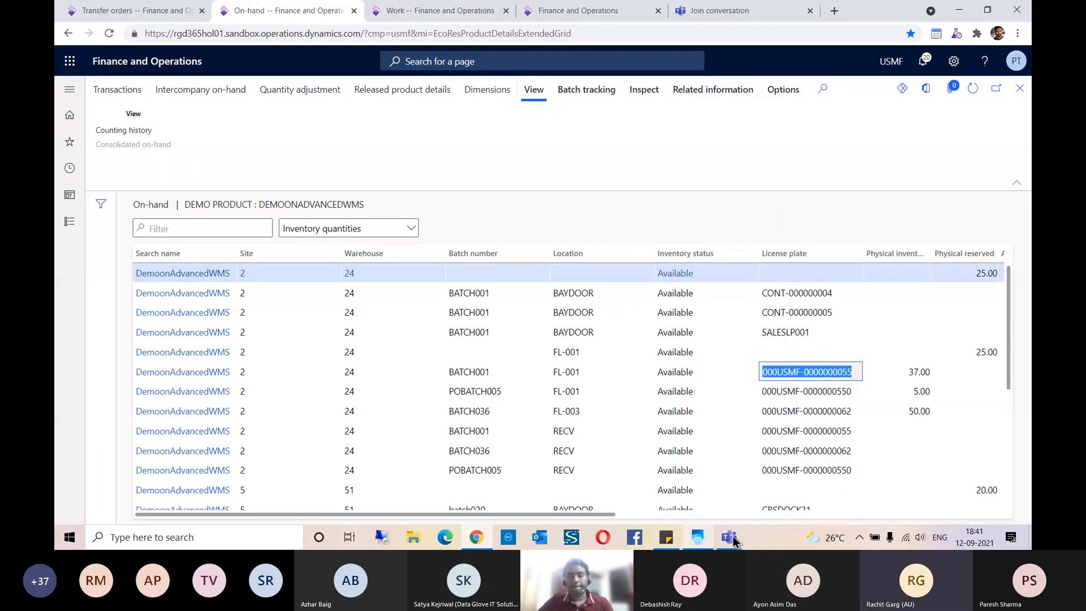
click(727, 538)
click(667, 474)
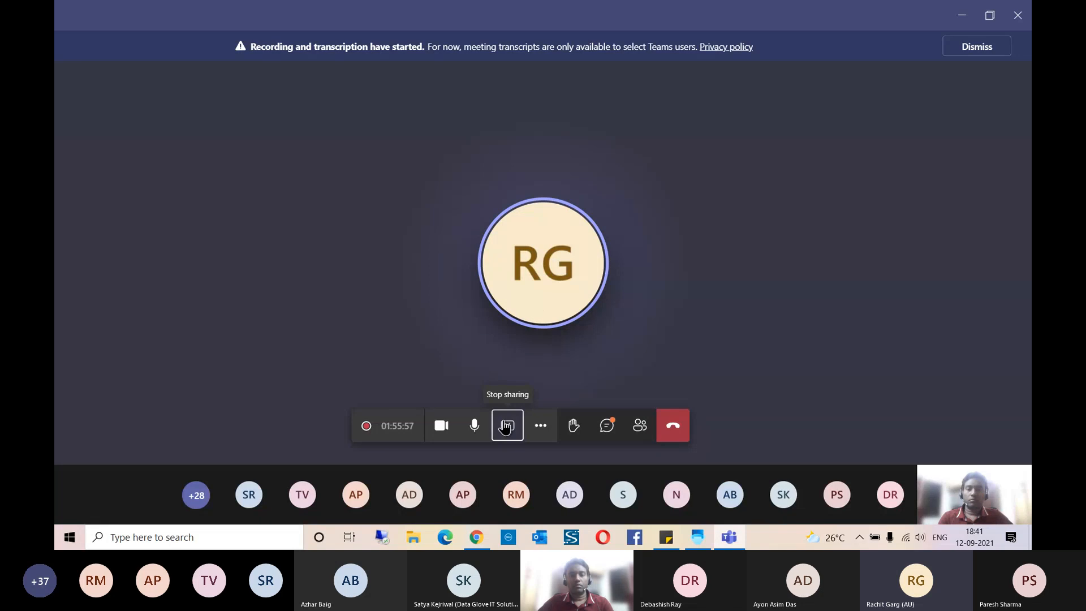
click(506, 426)
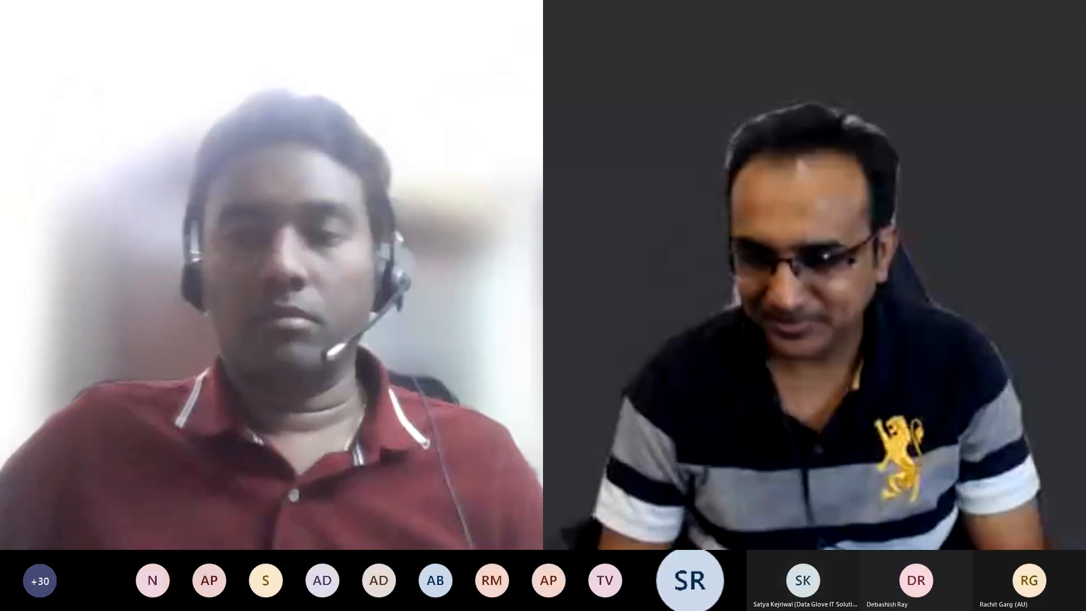